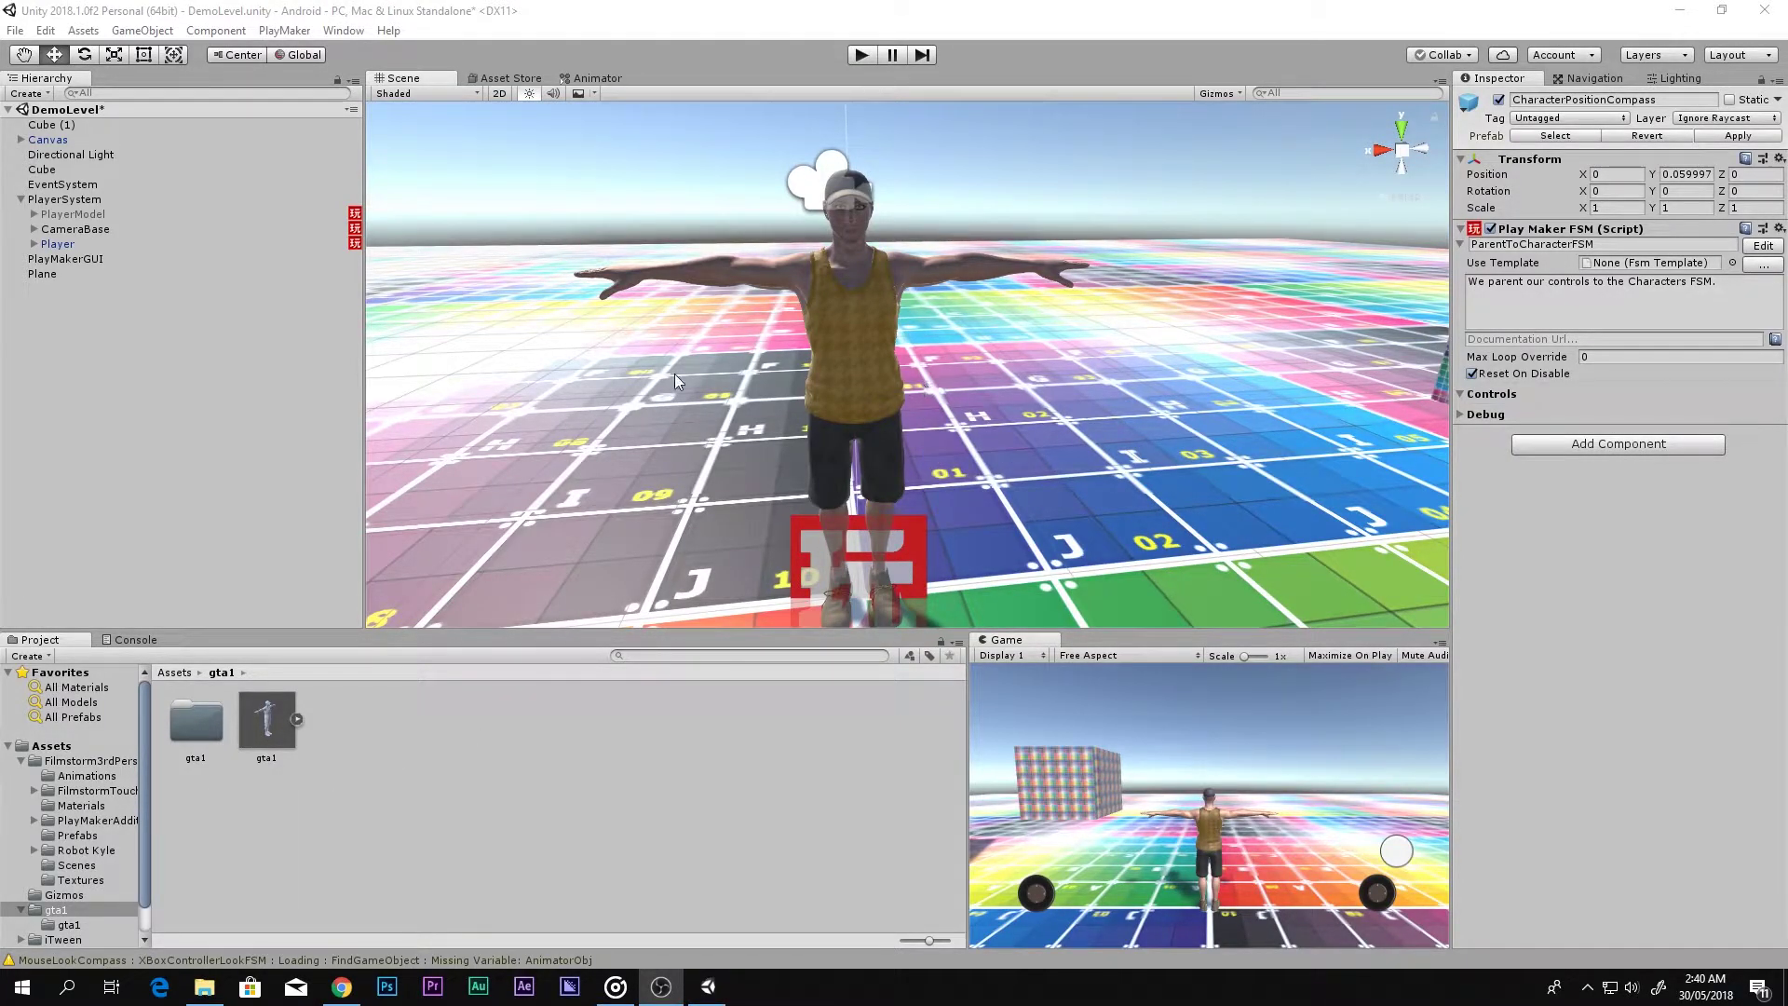
- Browse the Filmstorm3rdPersonTouchSystem assets, checking its main Prefabs folder and the Prefabs folder inside Touch Controls
{"action": "right_click_drag", "start_coordinate": [674, 372], "coordinate": [867, 344]}
{"action": "middle_click_drag", "start_coordinate": [866, 344], "coordinate": [1111, 310]}
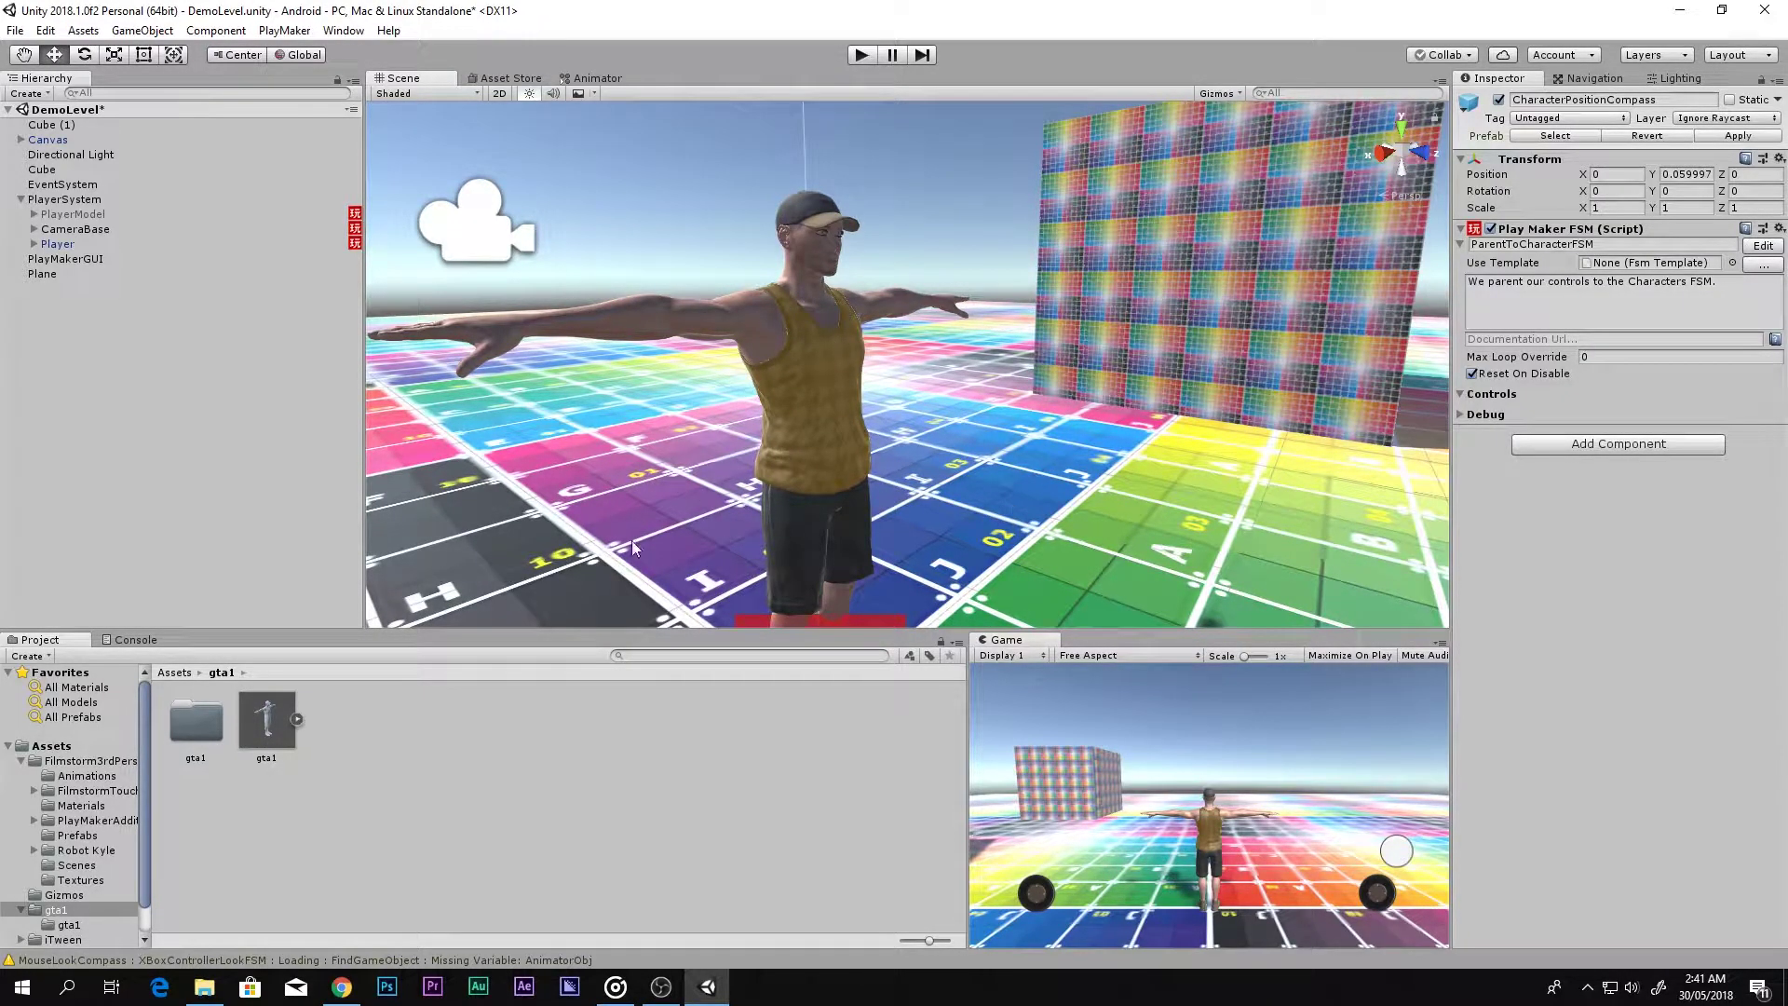
{"action": "left_click", "coordinate": [78, 761]}
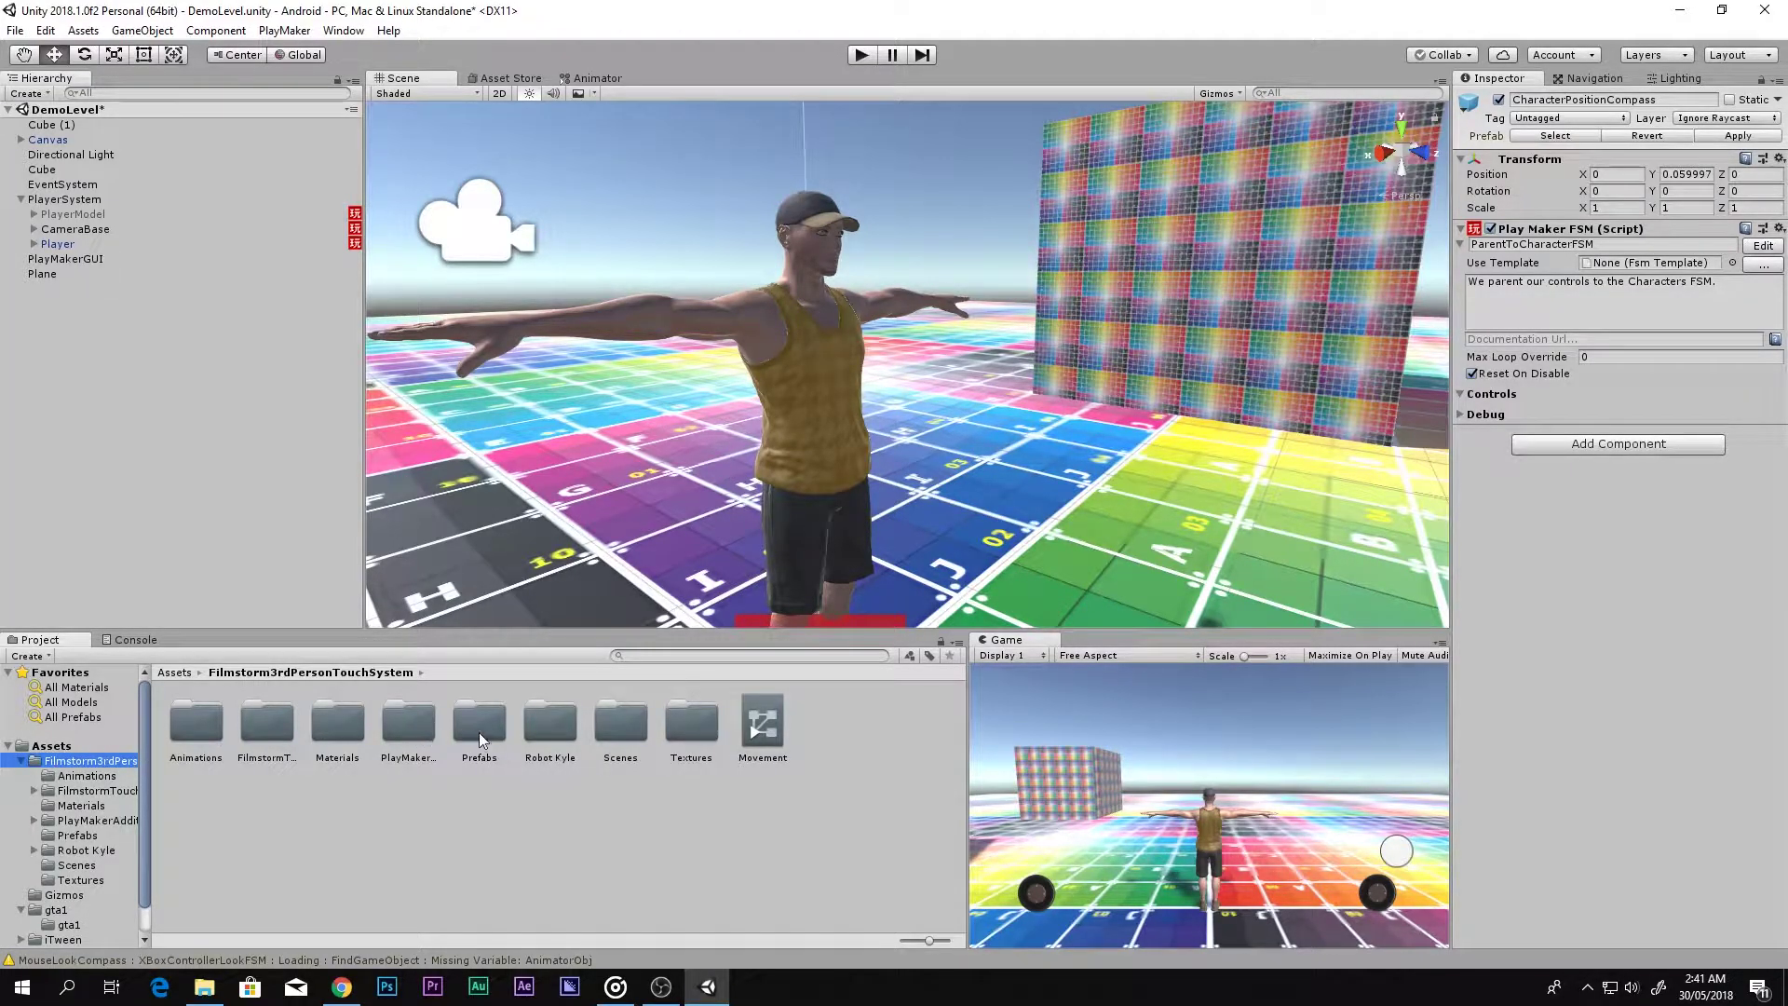
{"action": "double_click", "coordinate": [479, 732]}
{"action": "left_click", "coordinate": [194, 725]}
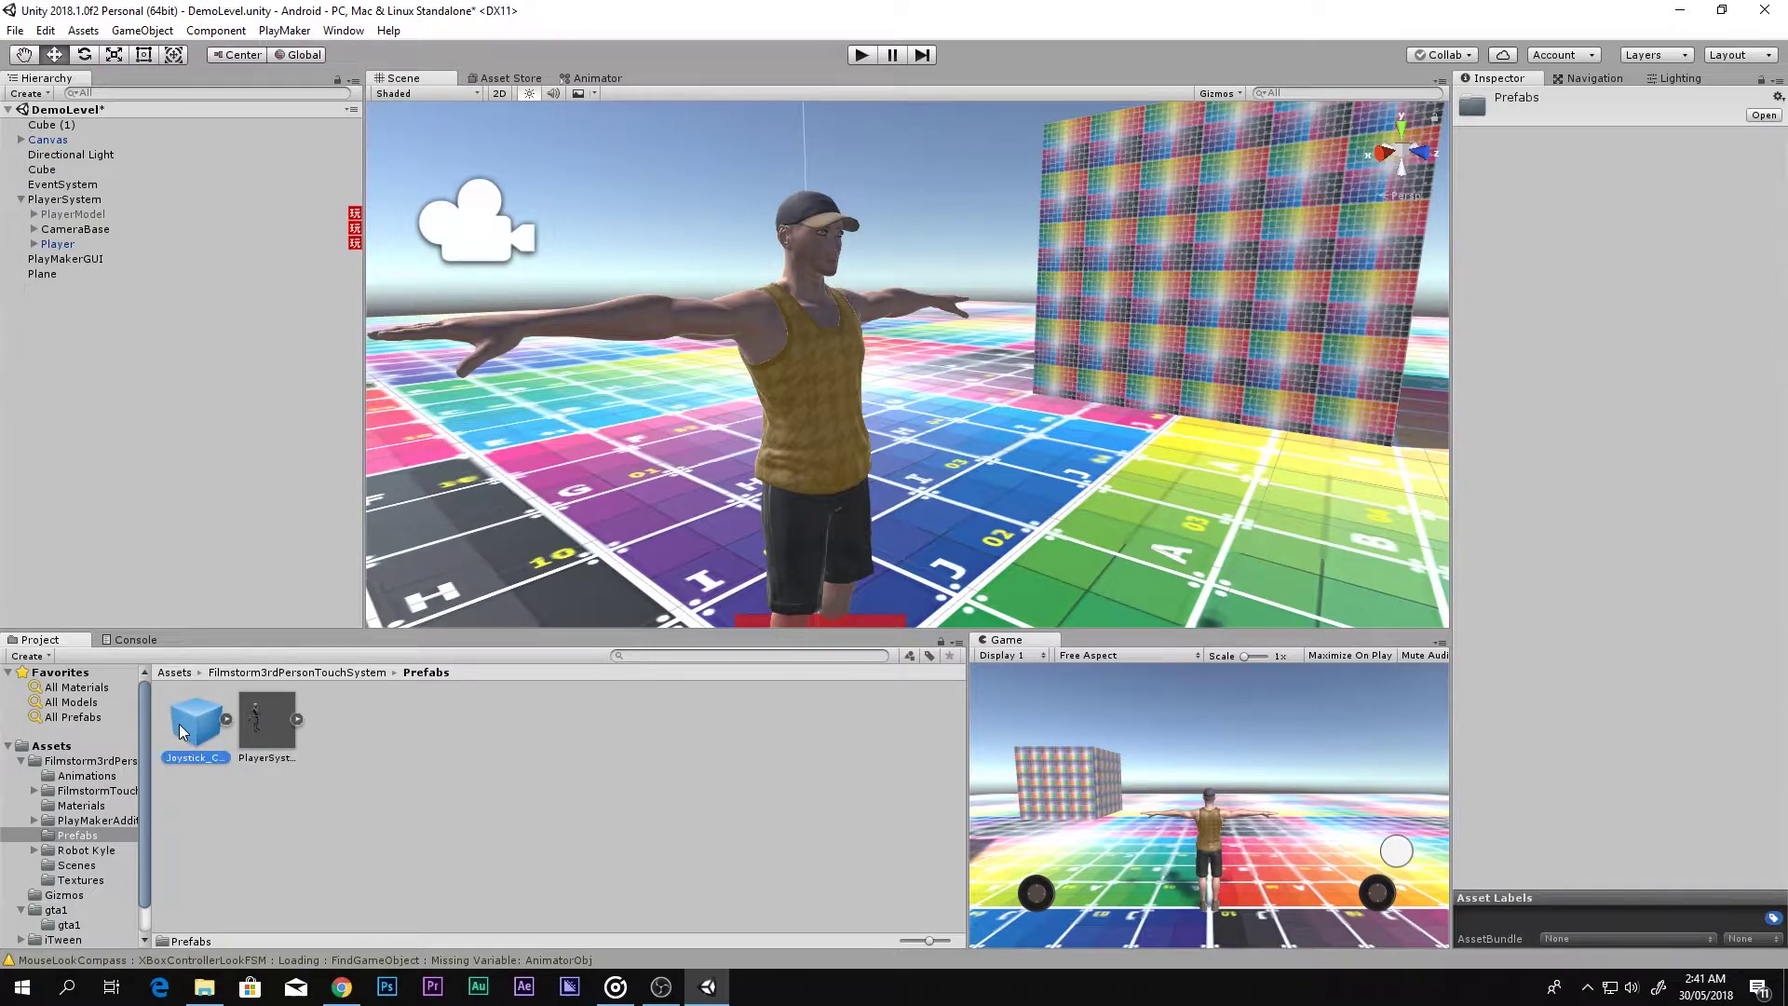
{"action": "left_click", "coordinate": [49, 761]}
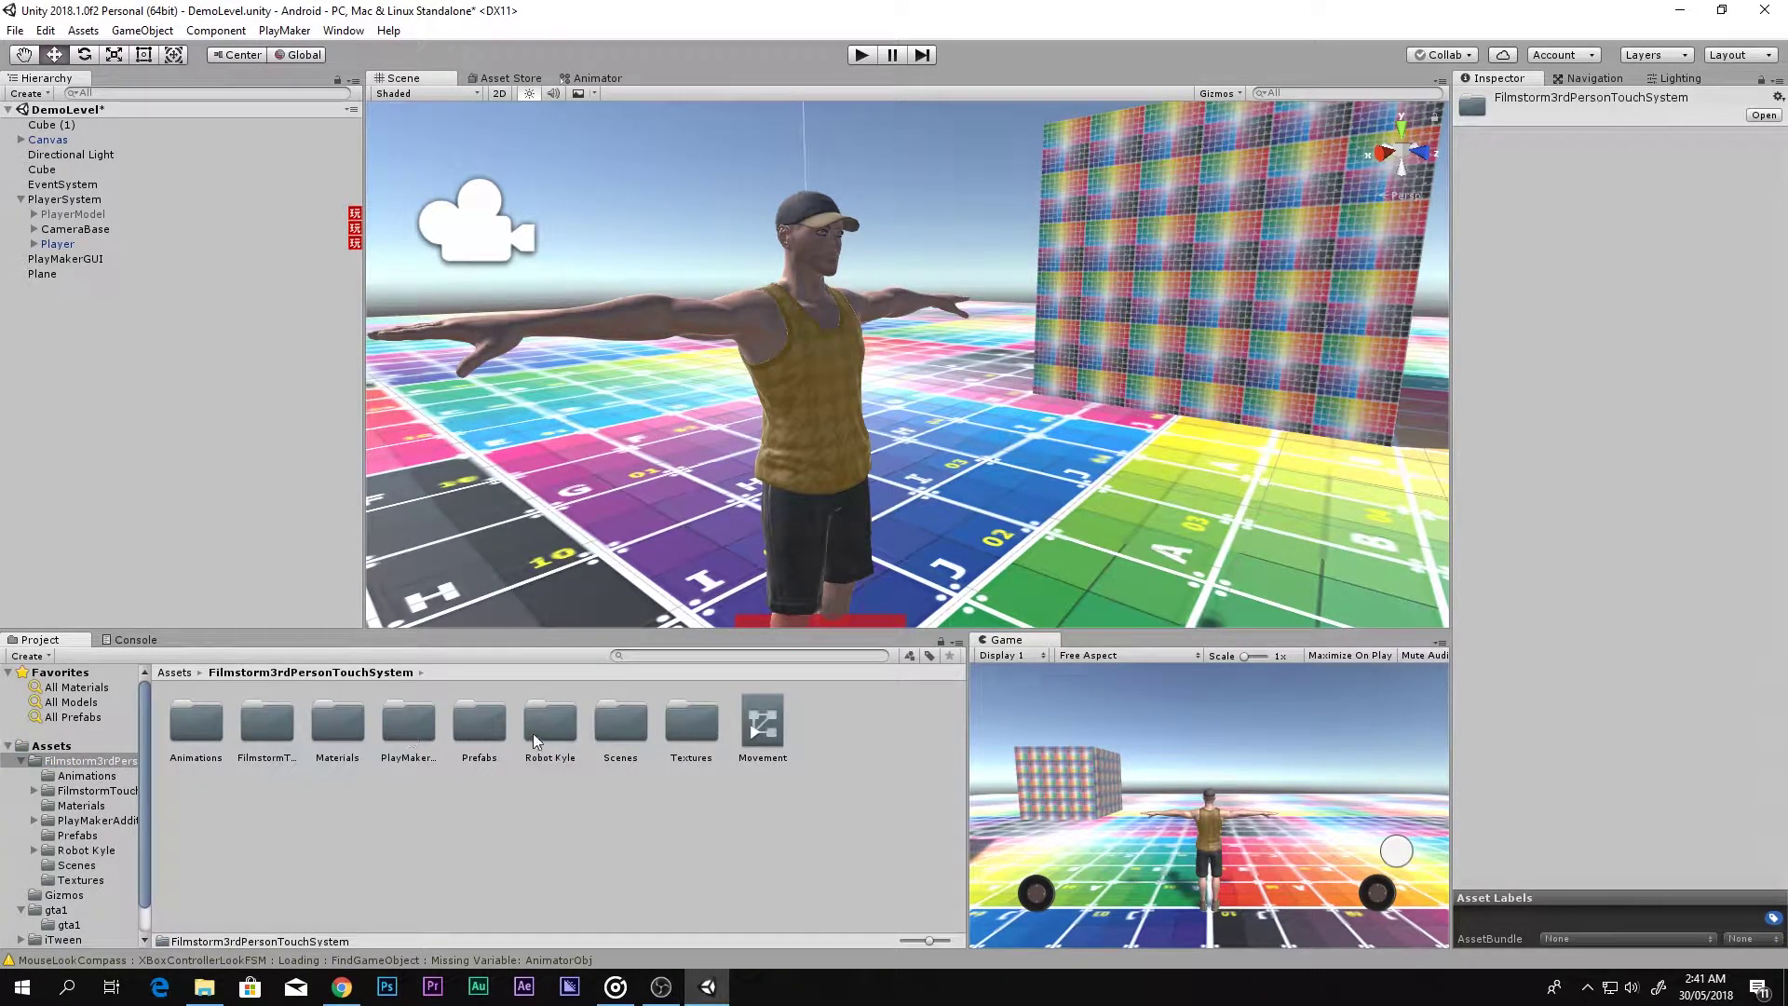
{"action": "double_click", "coordinate": [269, 725]}
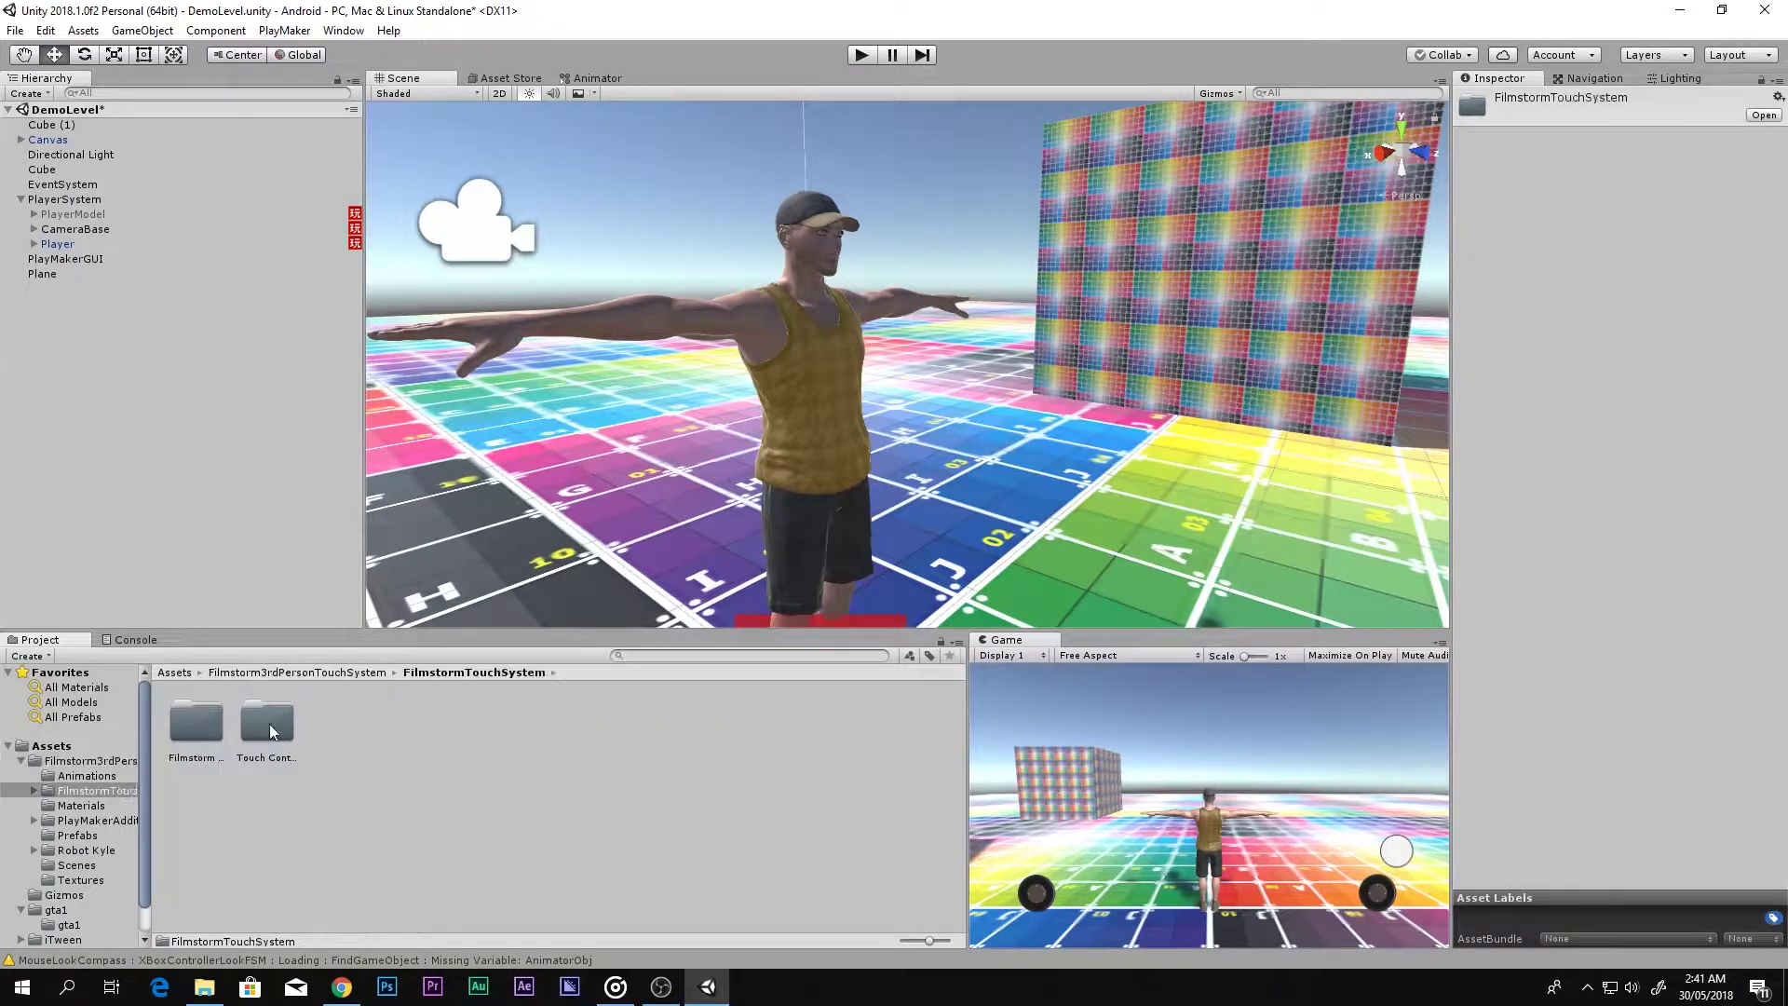
{"action": "double_click", "coordinate": [249, 723]}
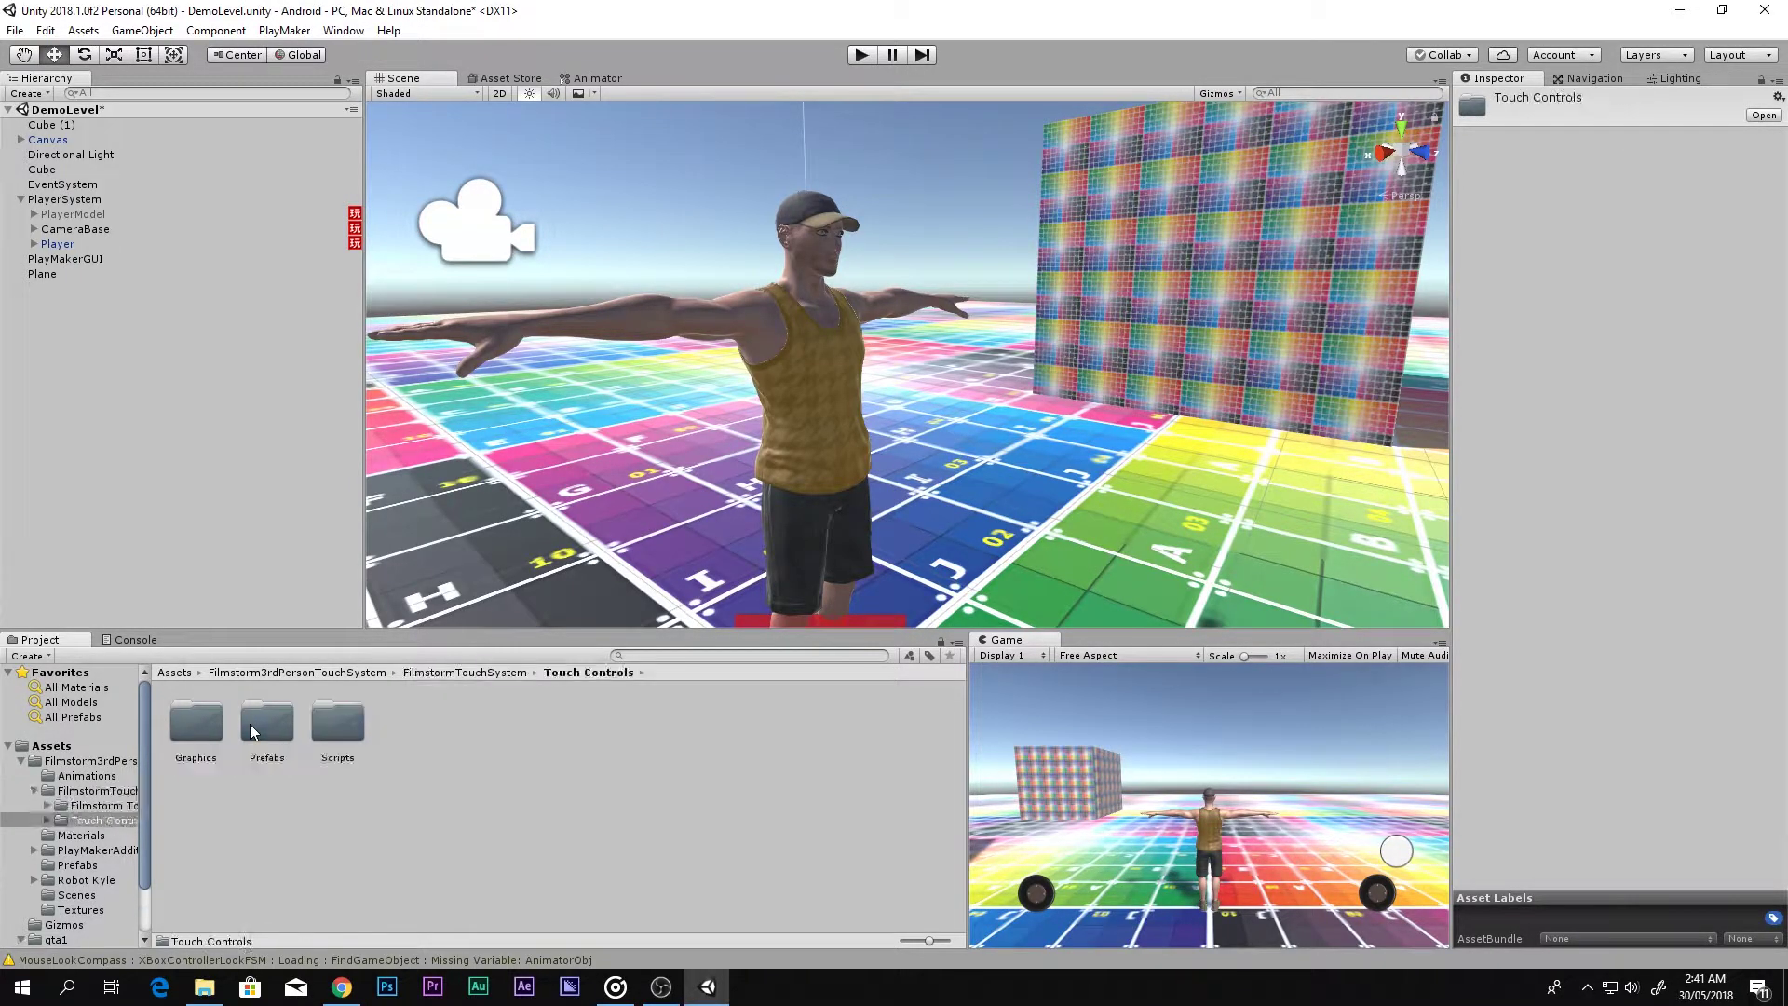
{"action": "double_click", "coordinate": [250, 724]}
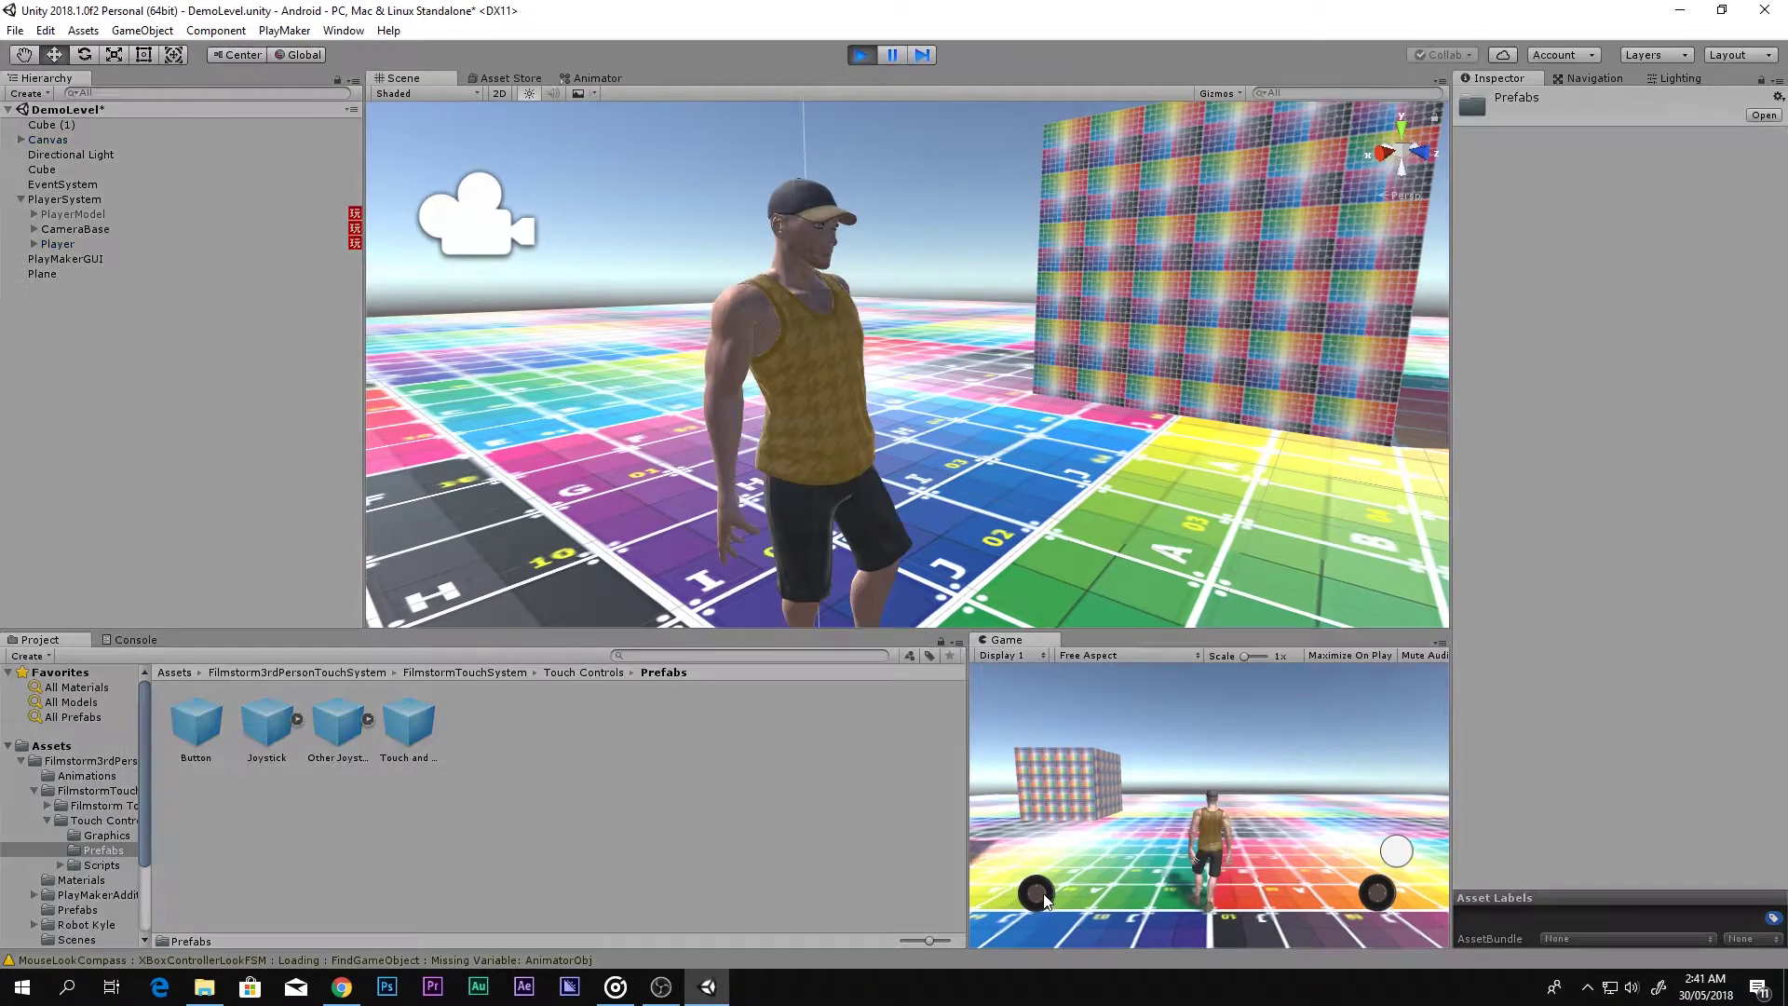
- Play-test the scene by moving the character and camera with the two on-screen joysticks and using the round button, then stop playback
{"action": "left_click_drag", "start_coordinate": [1043, 892], "coordinate": [1052, 843]}
{"action": "mouse_move", "coordinate": [1370, 886]}
{"action": "left_mouse_down"}
{"action": "mouse_move", "coordinate": [1342, 880]}
{"action": "mouse_move", "coordinate": [1358, 856]}
{"action": "left_mouse_up"}
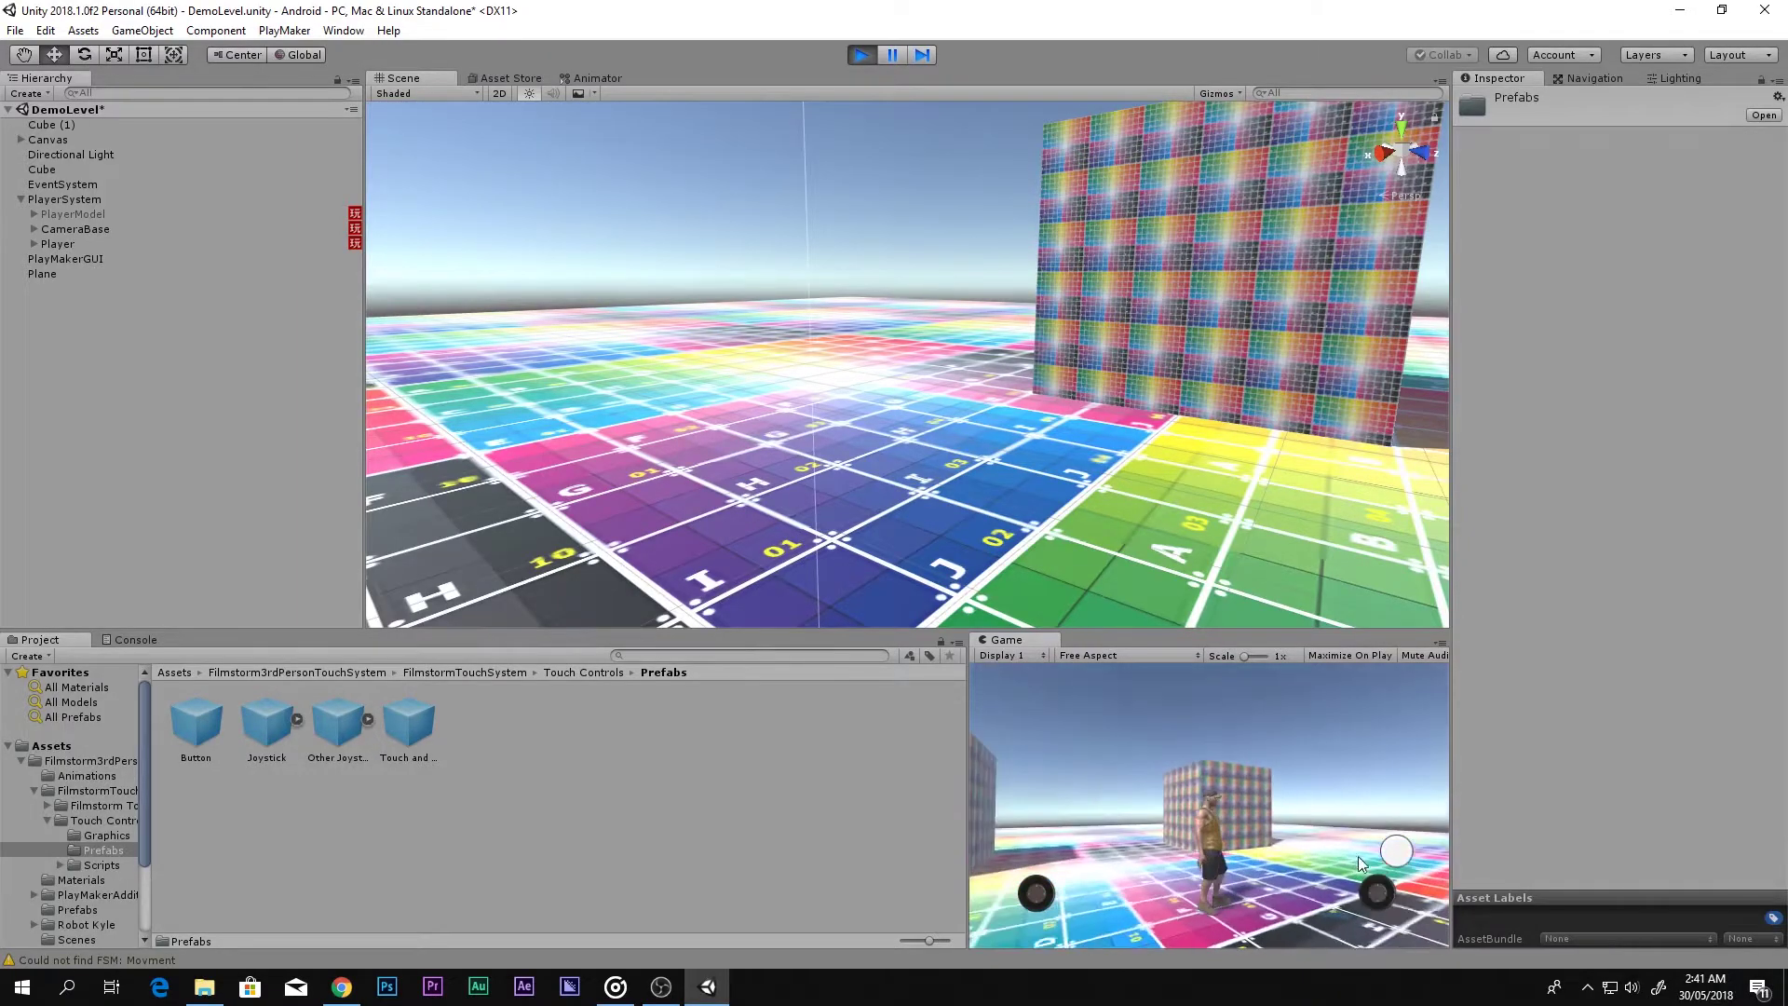
{"action": "left_click", "coordinate": [1387, 848]}
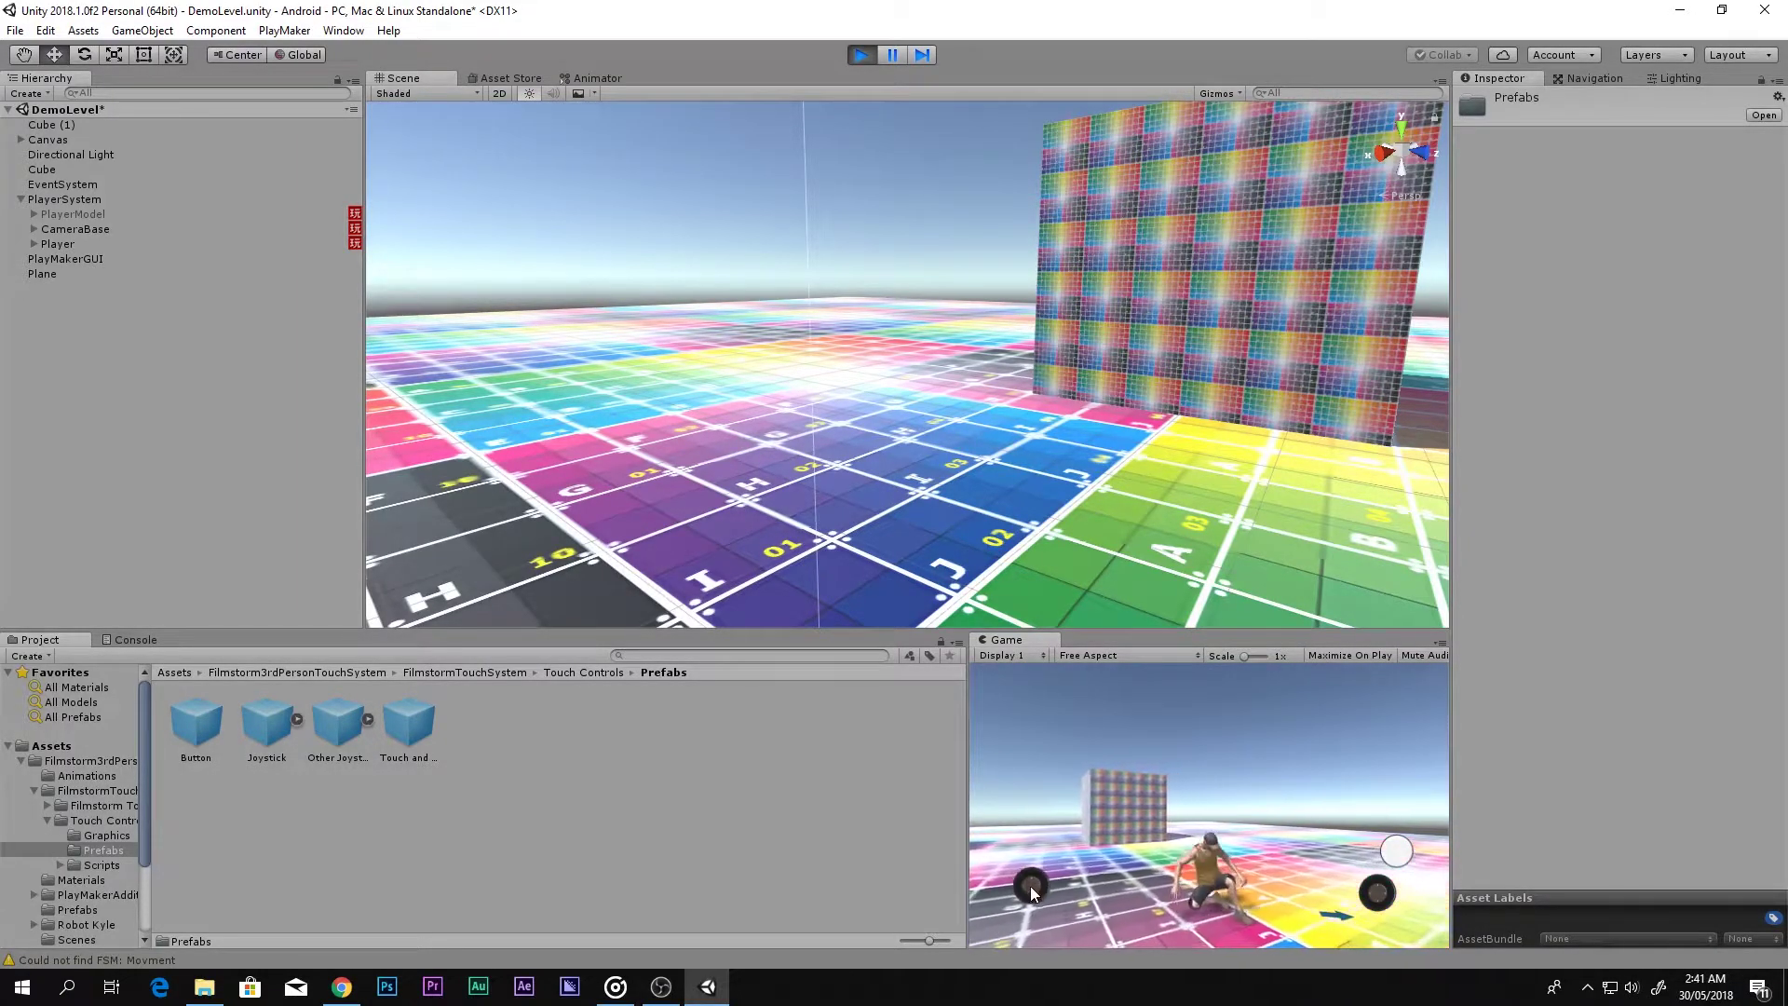
{"action": "left_click_drag", "start_coordinate": [1030, 886], "coordinate": [1109, 862]}
{"action": "left_click", "coordinate": [860, 55]}
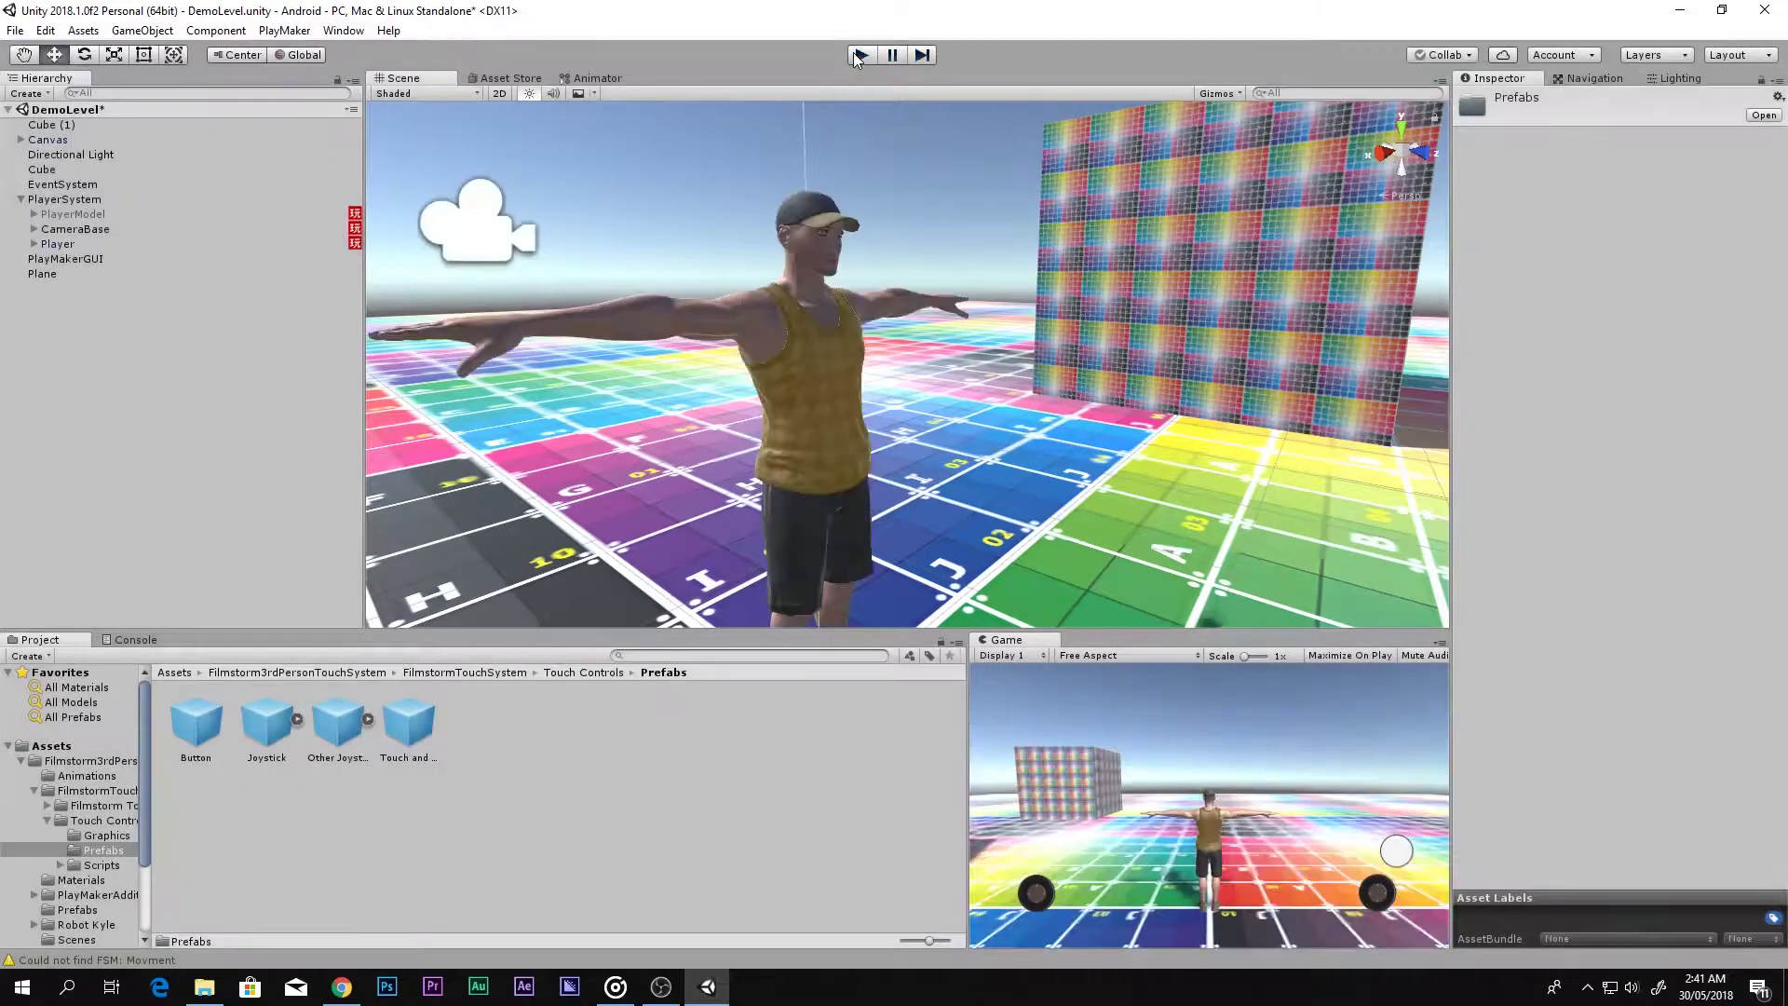
- Add the Button prefab from the Prefabs folder of Touch Controls to the scene's Canvas
{"action": "left_click", "coordinate": [86, 762]}
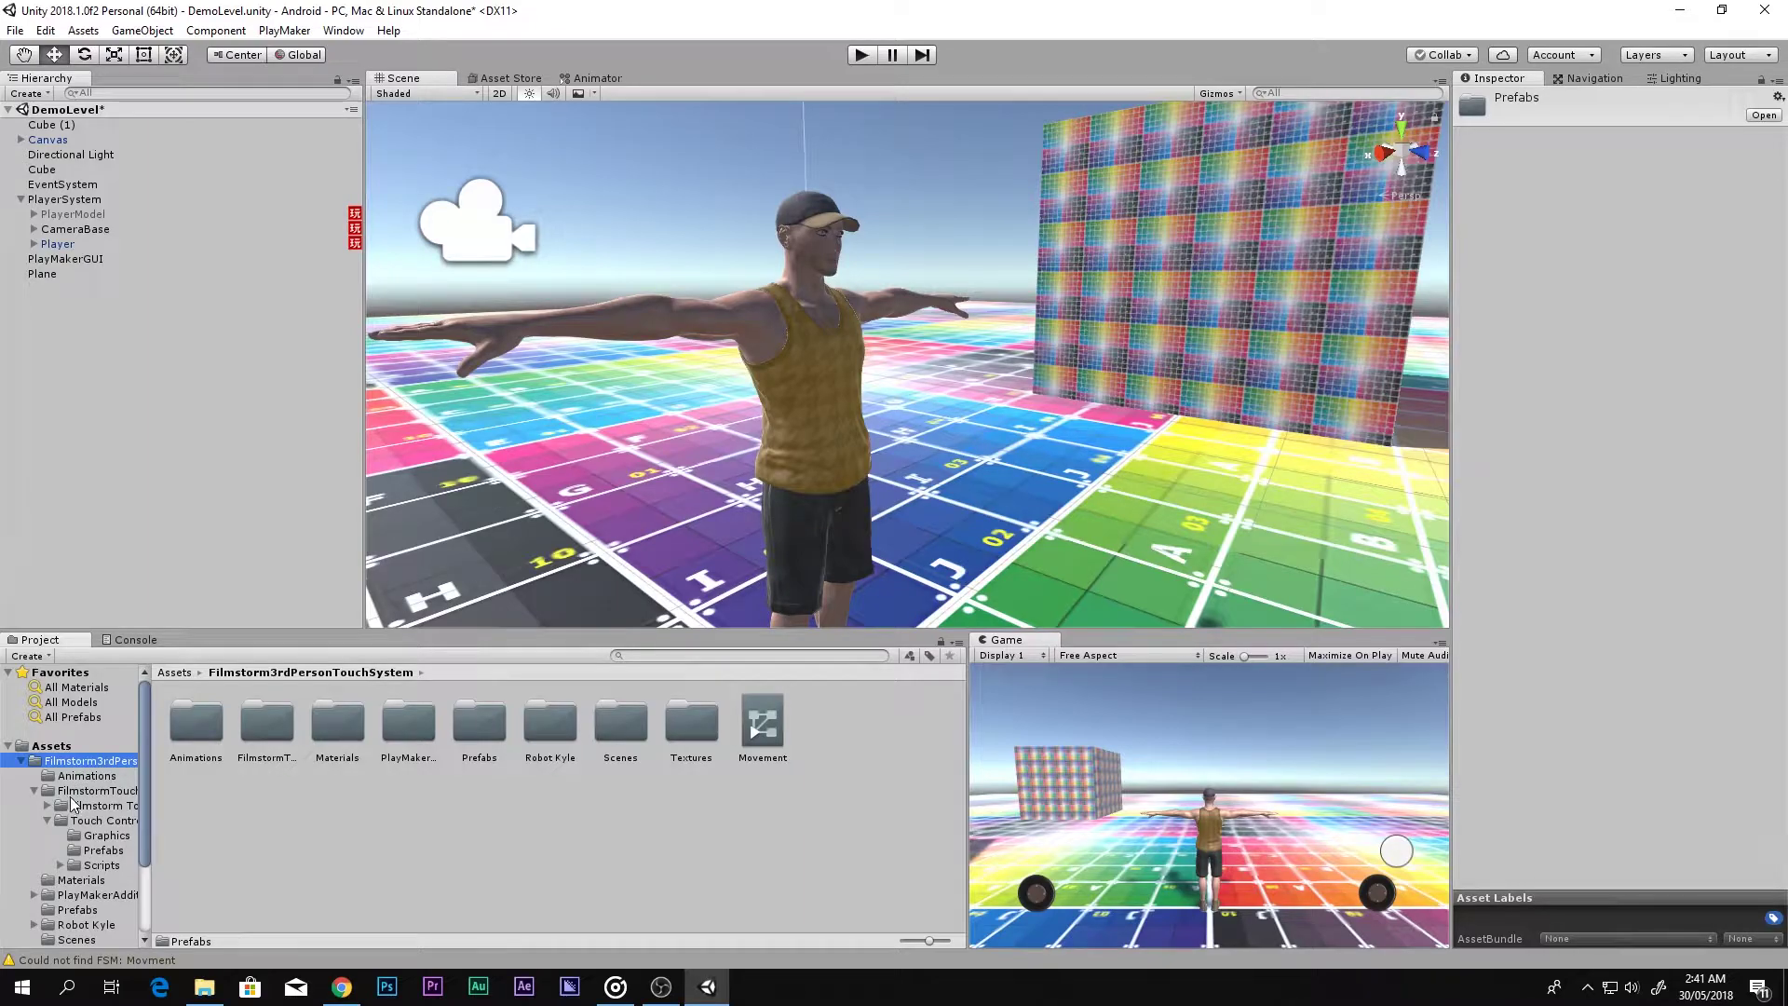
{"action": "left_click", "coordinate": [99, 792]}
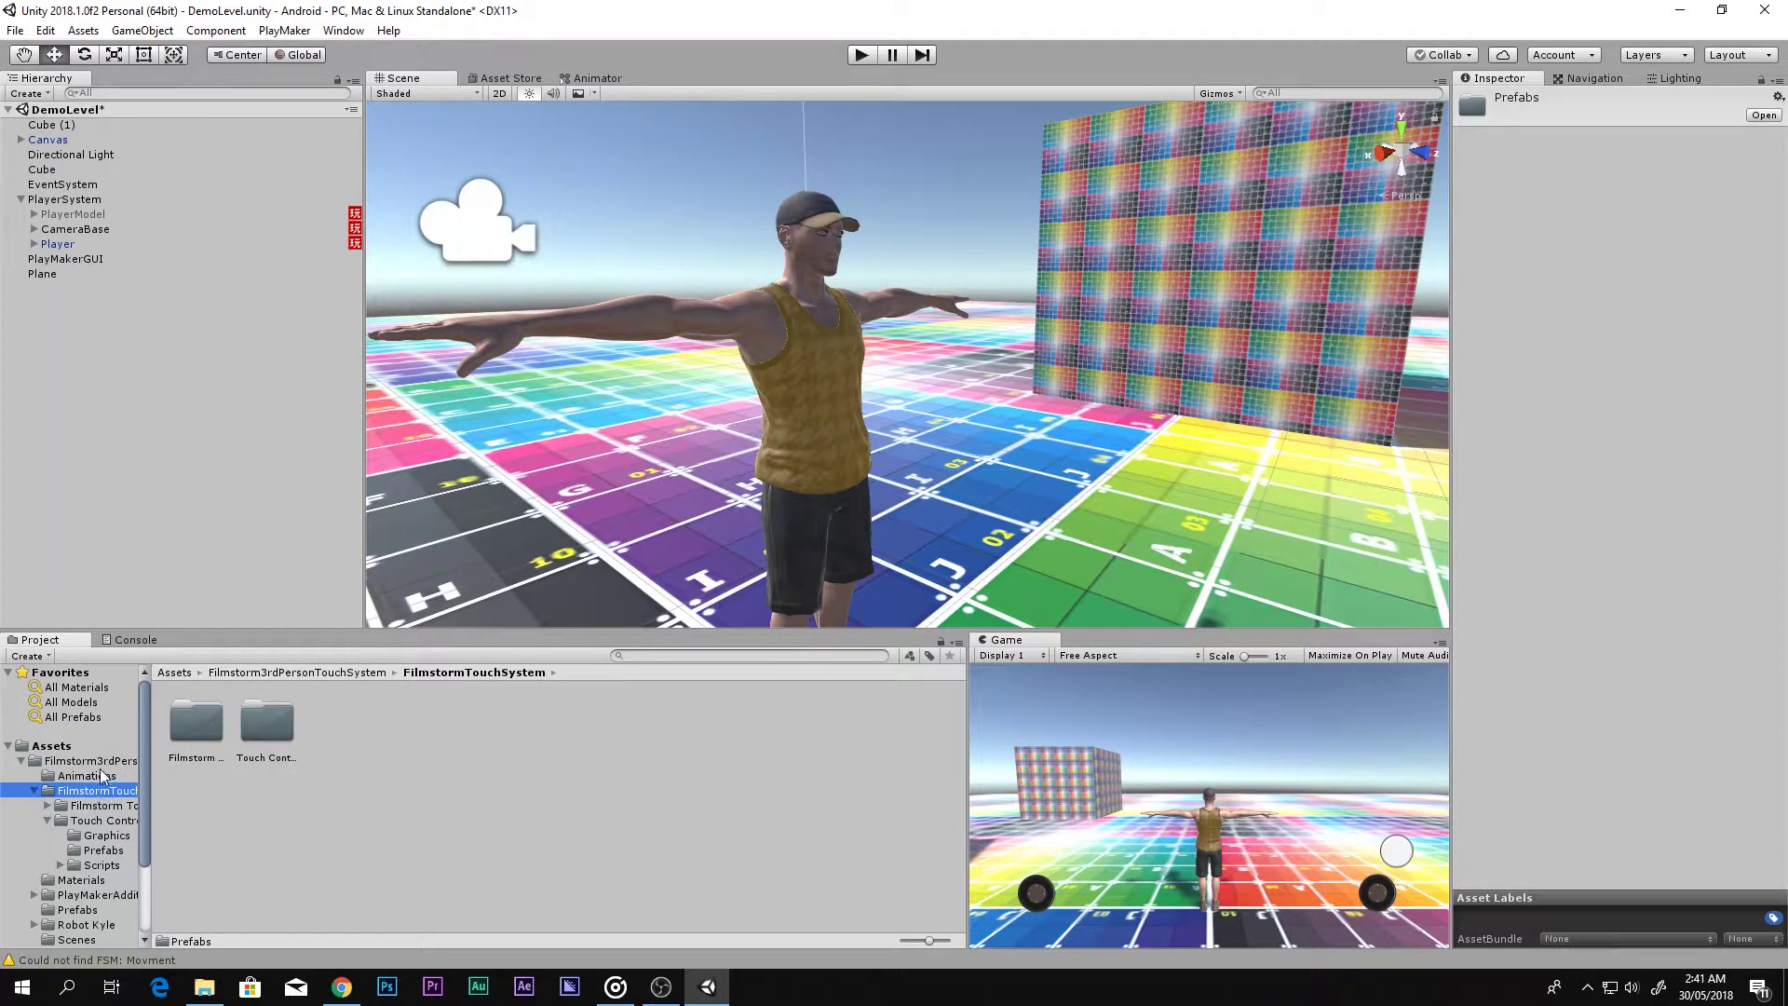
{"action": "left_click", "coordinate": [93, 761]}
{"action": "double_click", "coordinate": [253, 728]}
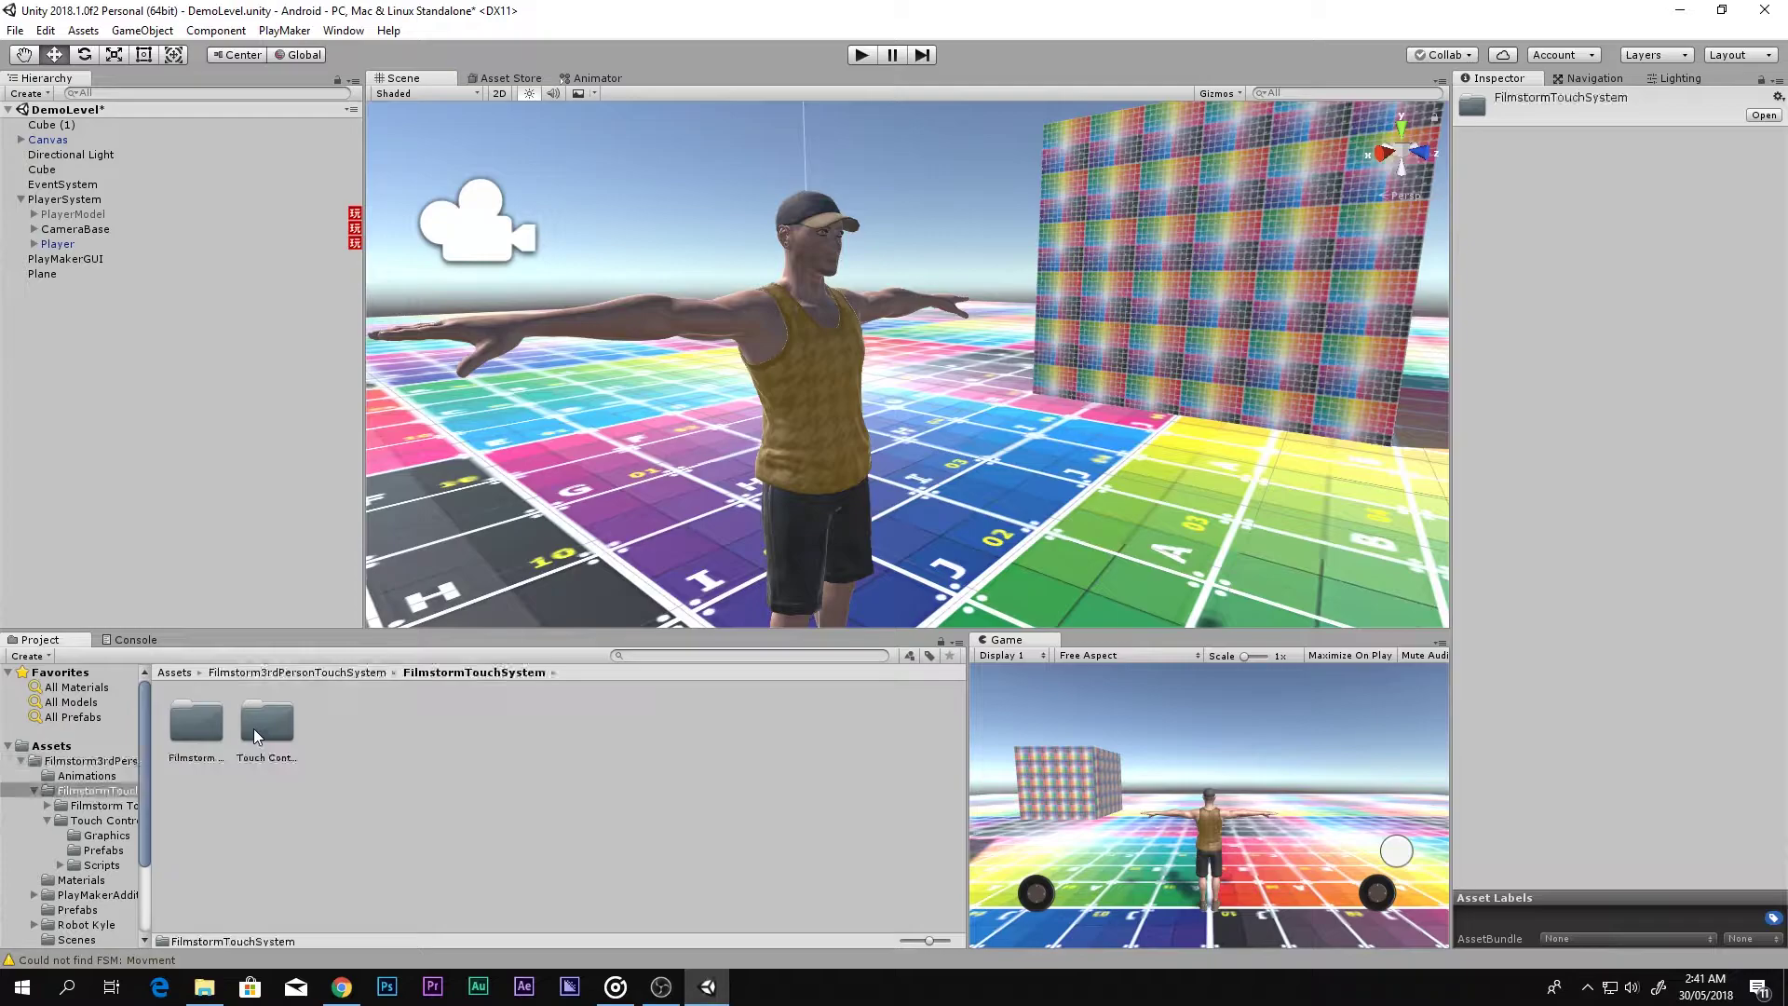
{"action": "left_click", "coordinate": [282, 737]}
{"action": "double_click", "coordinate": [278, 732]}
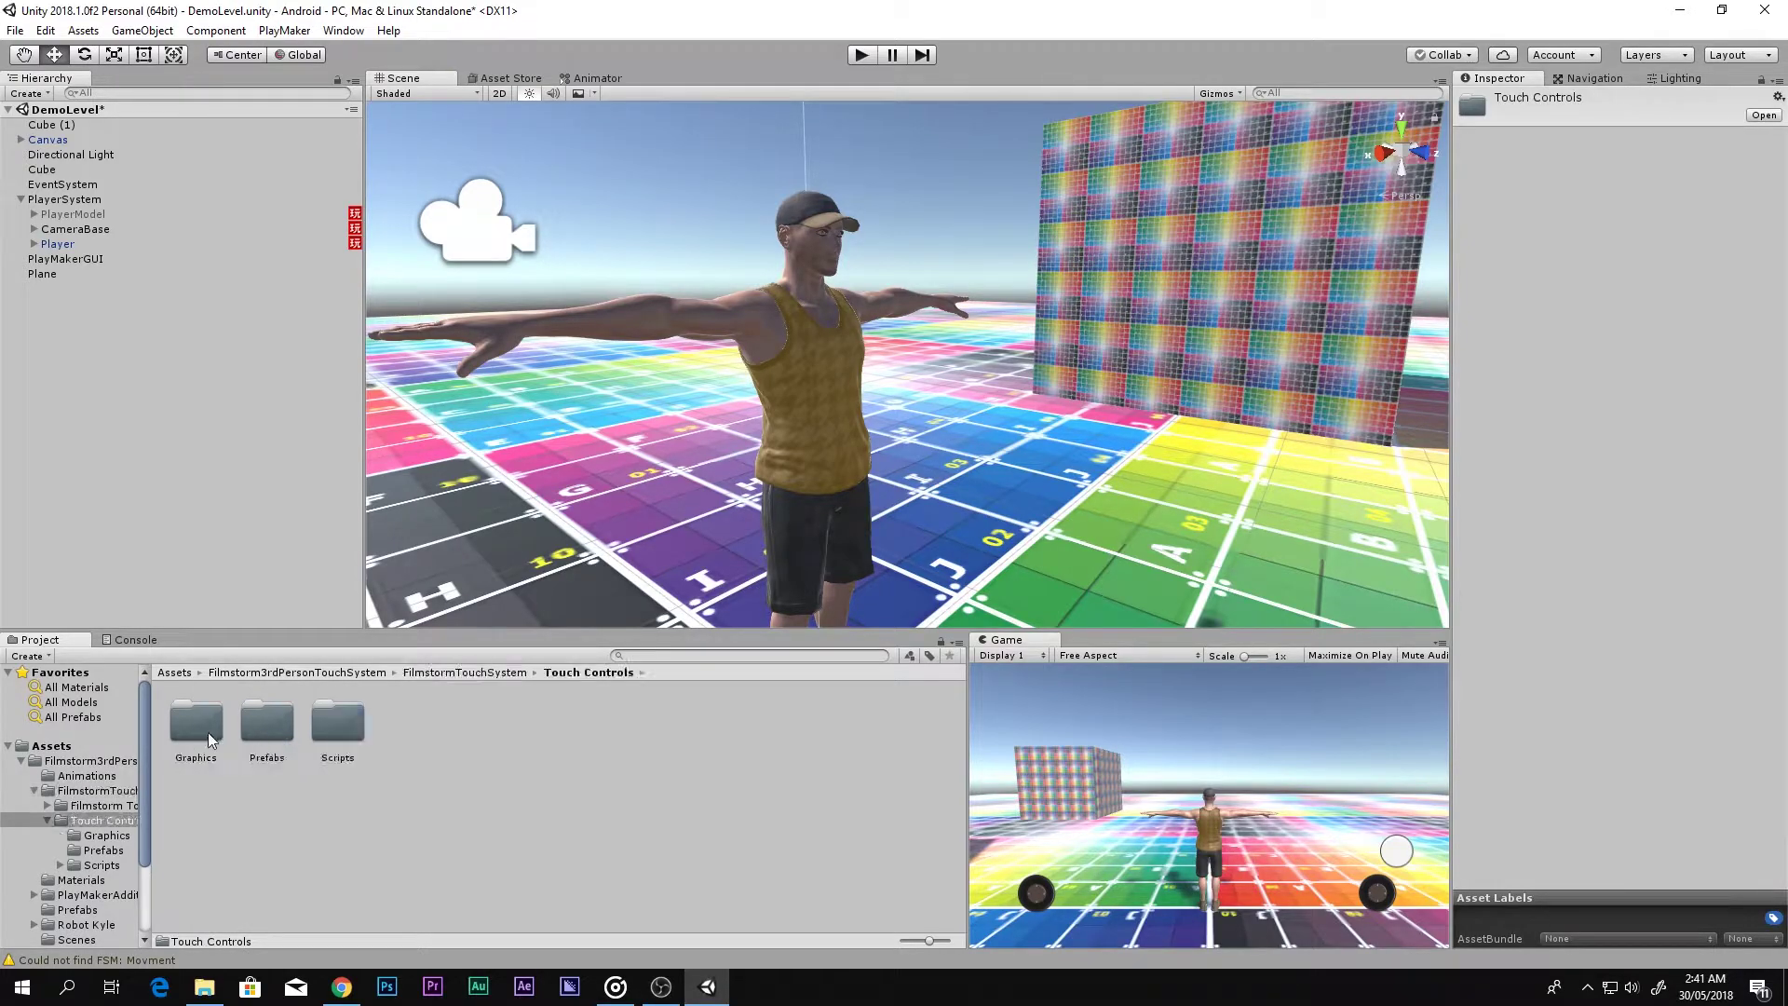
{"action": "double_click", "coordinate": [266, 728]}
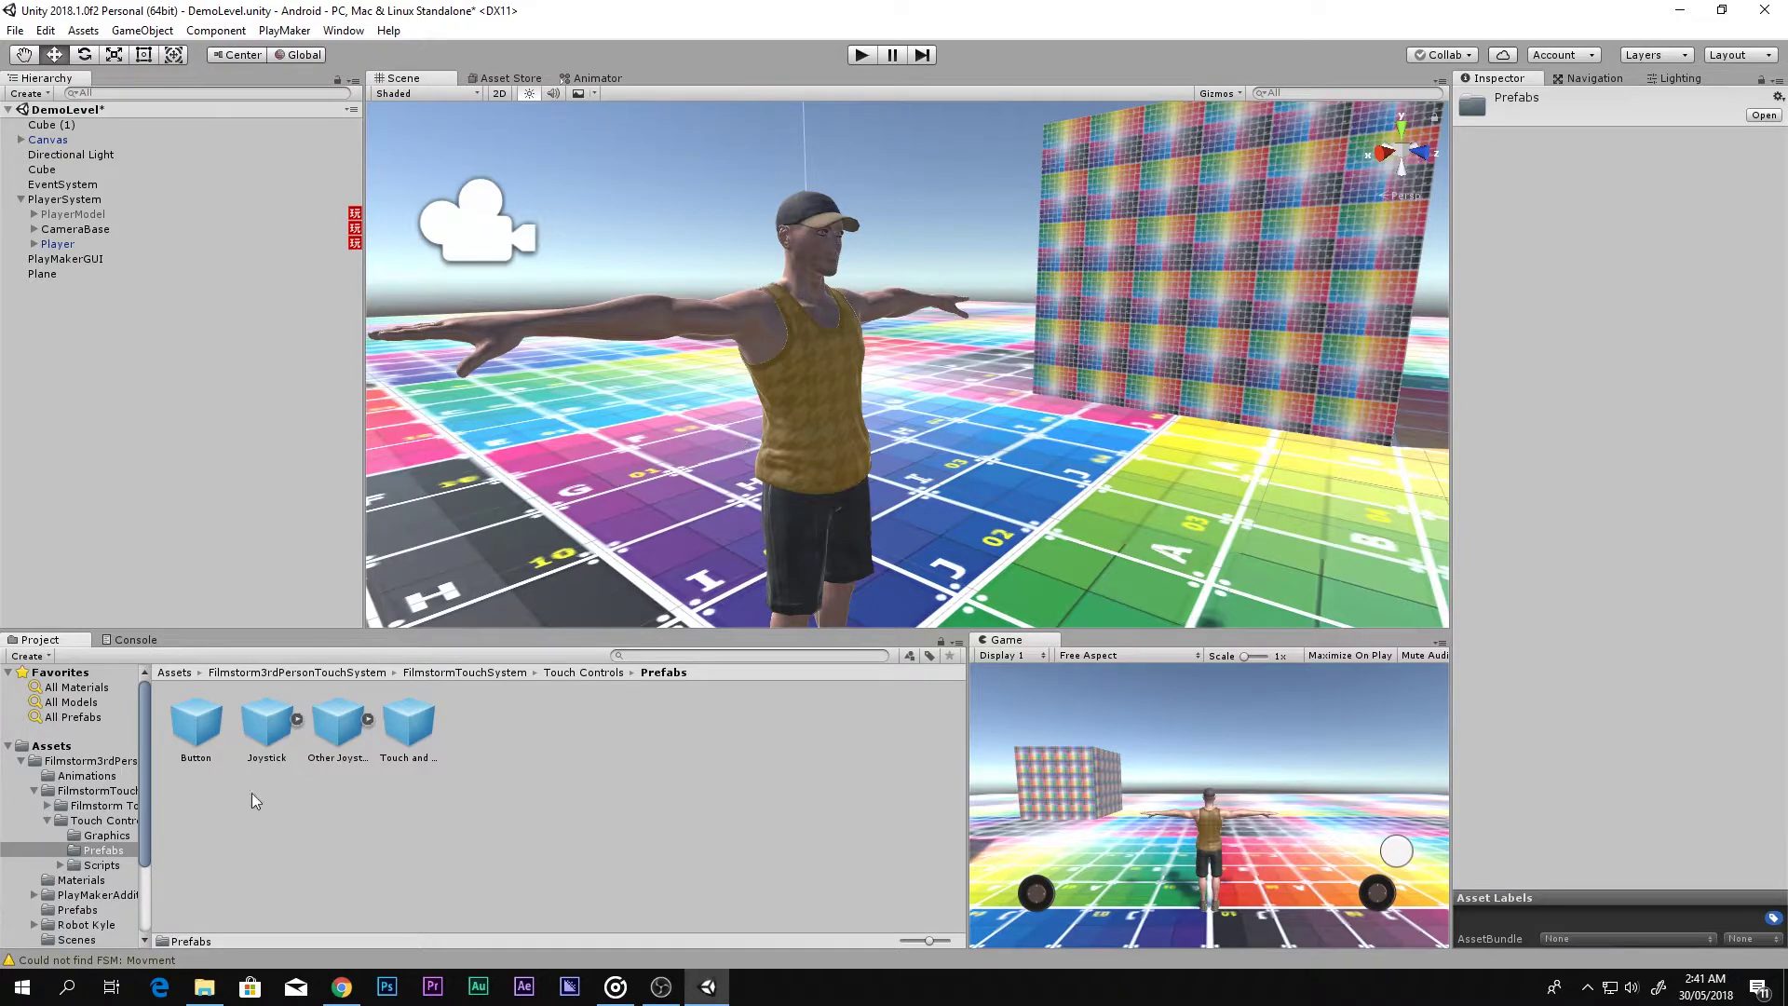
{"action": "left_click_drag", "start_coordinate": [207, 731], "coordinate": [87, 139]}
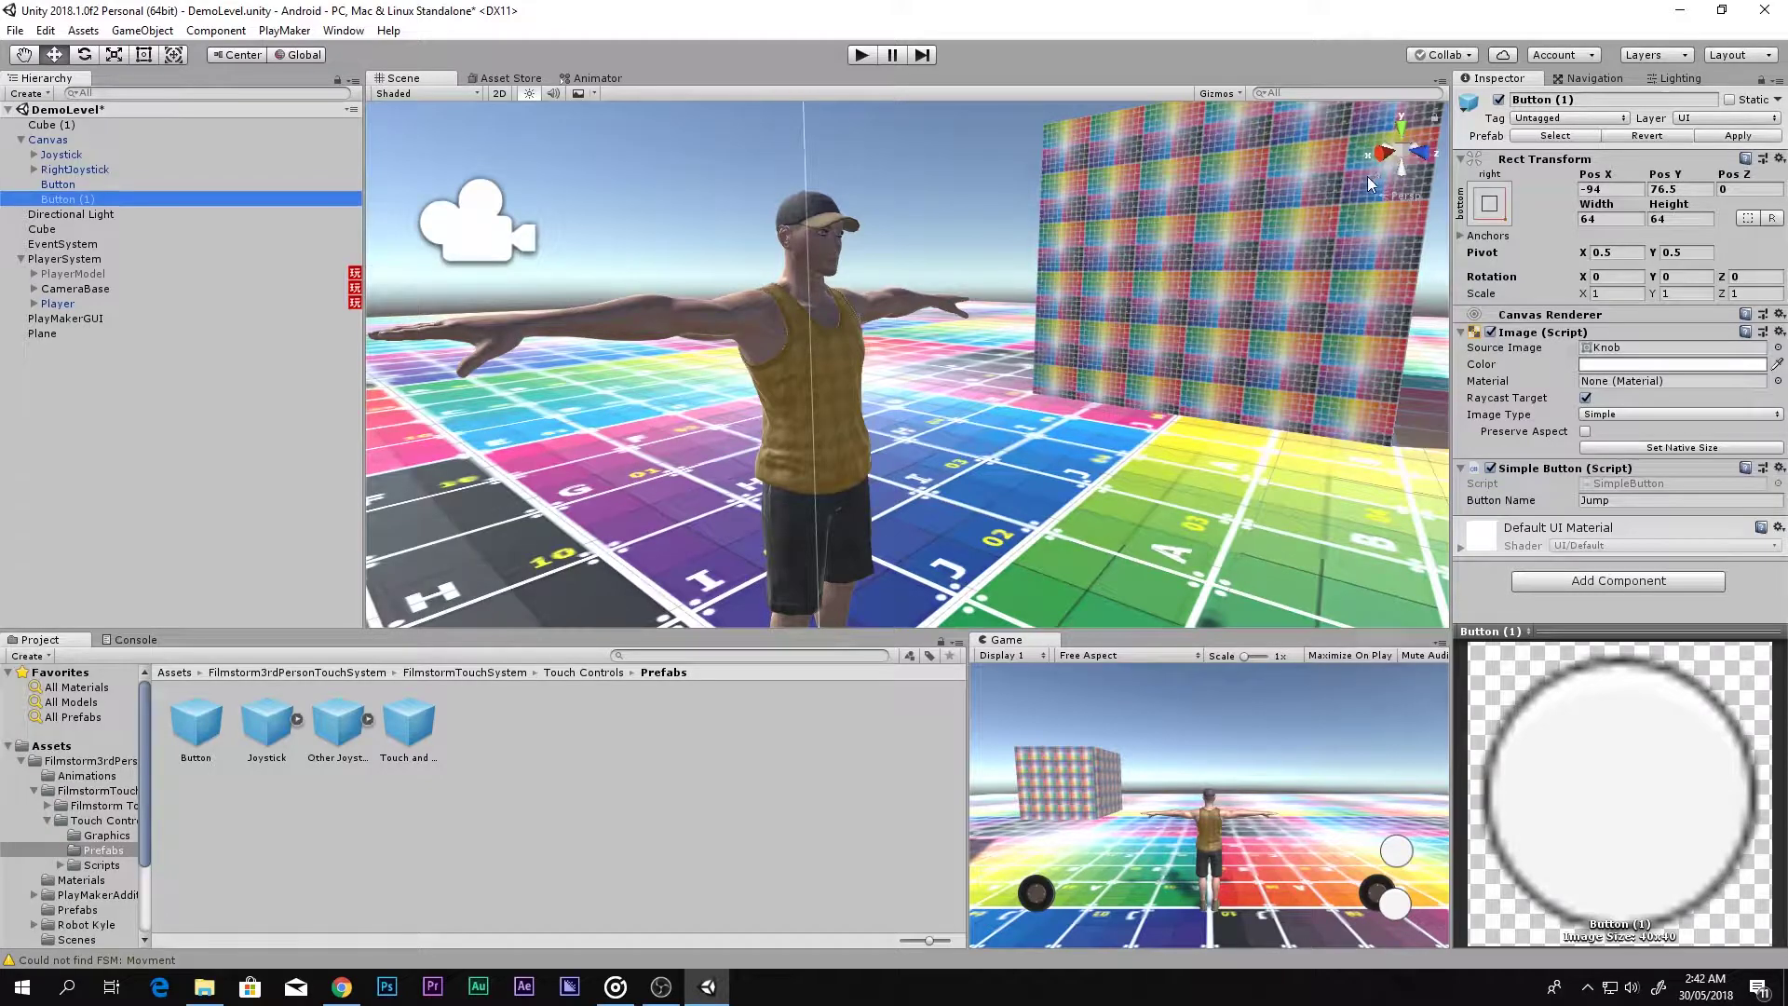
- Place the new button beside the existing round button above the right joystick, at about X -209, Y 169
{"action": "key", "text": "f"}
{"action": "key", "text": "x"}
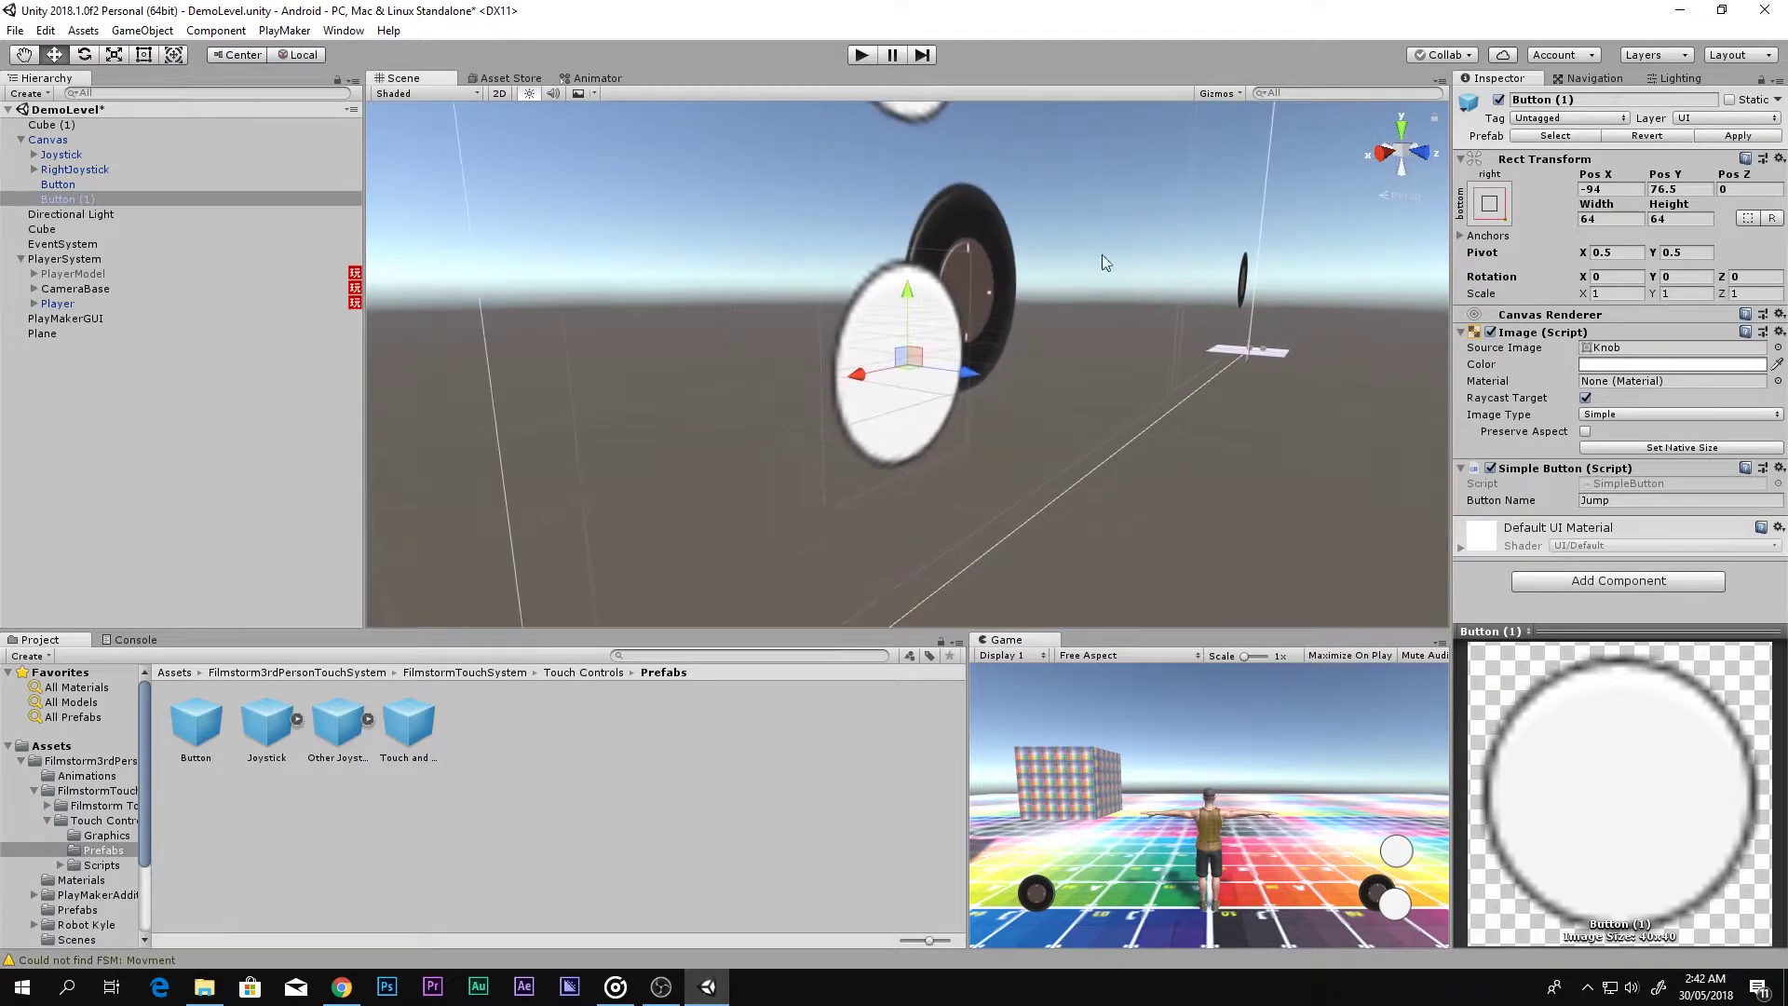
{"action": "left_click", "coordinate": [1377, 159]}
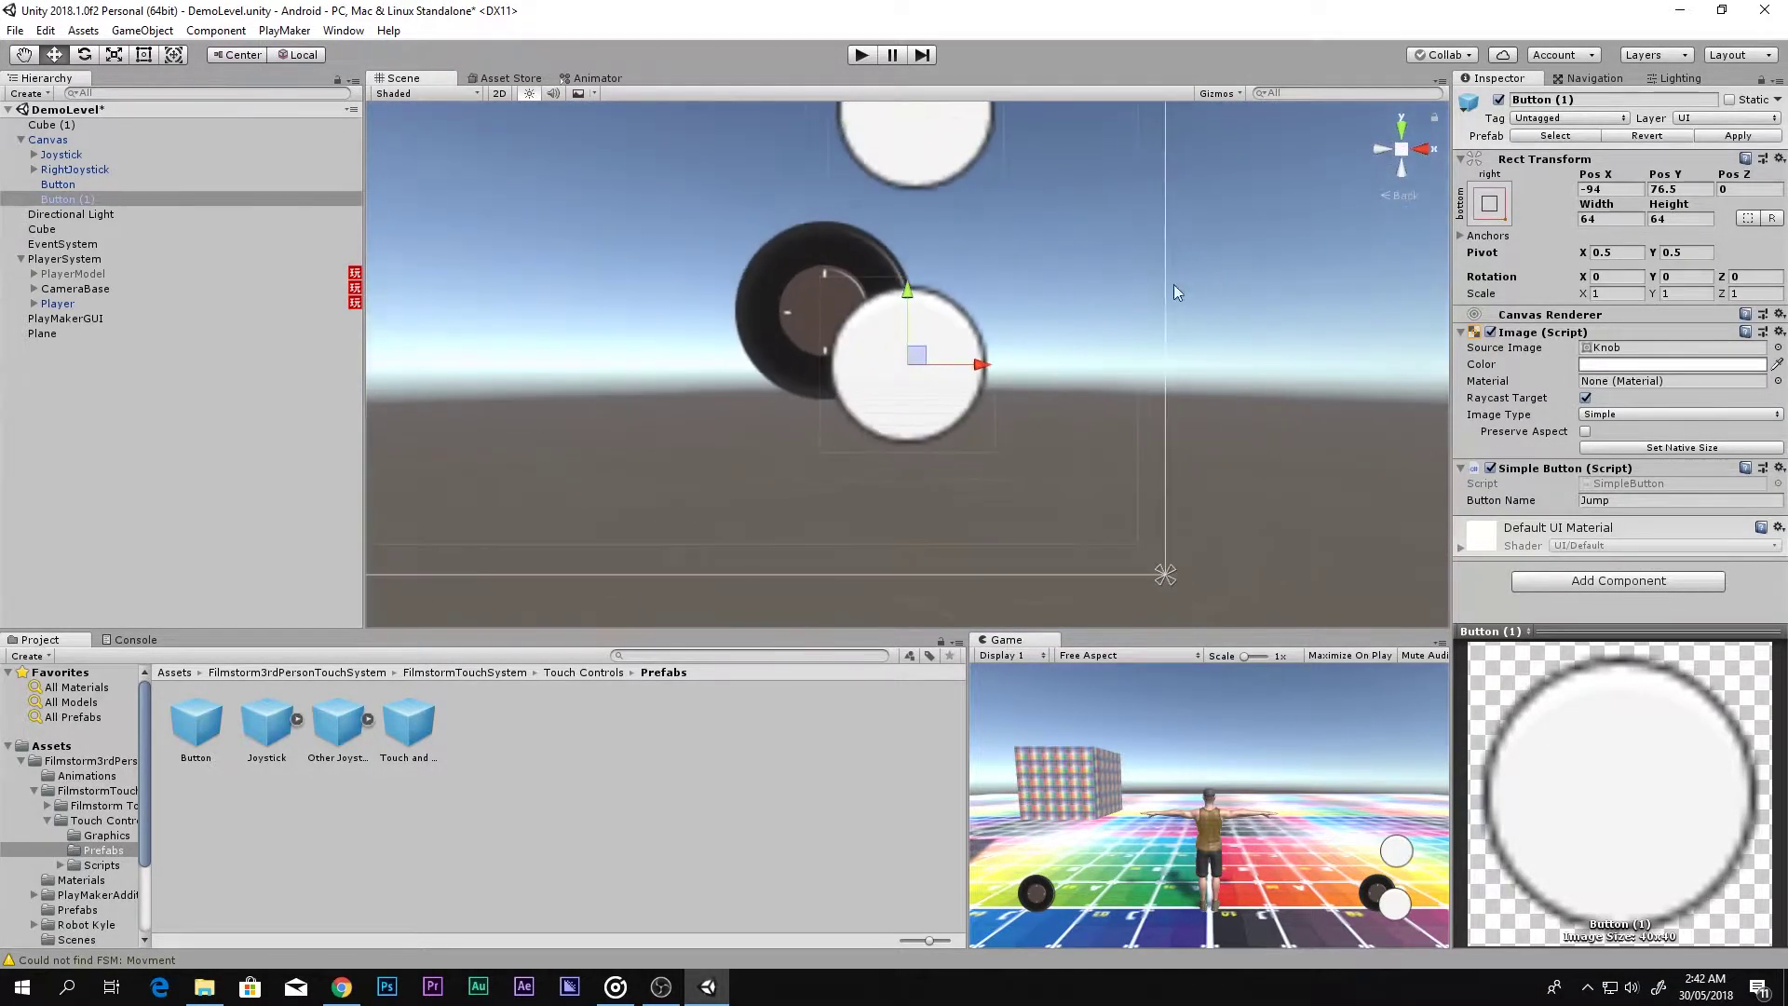
{"action": "left_click_drag", "start_coordinate": [968, 415], "coordinate": [790, 272]}
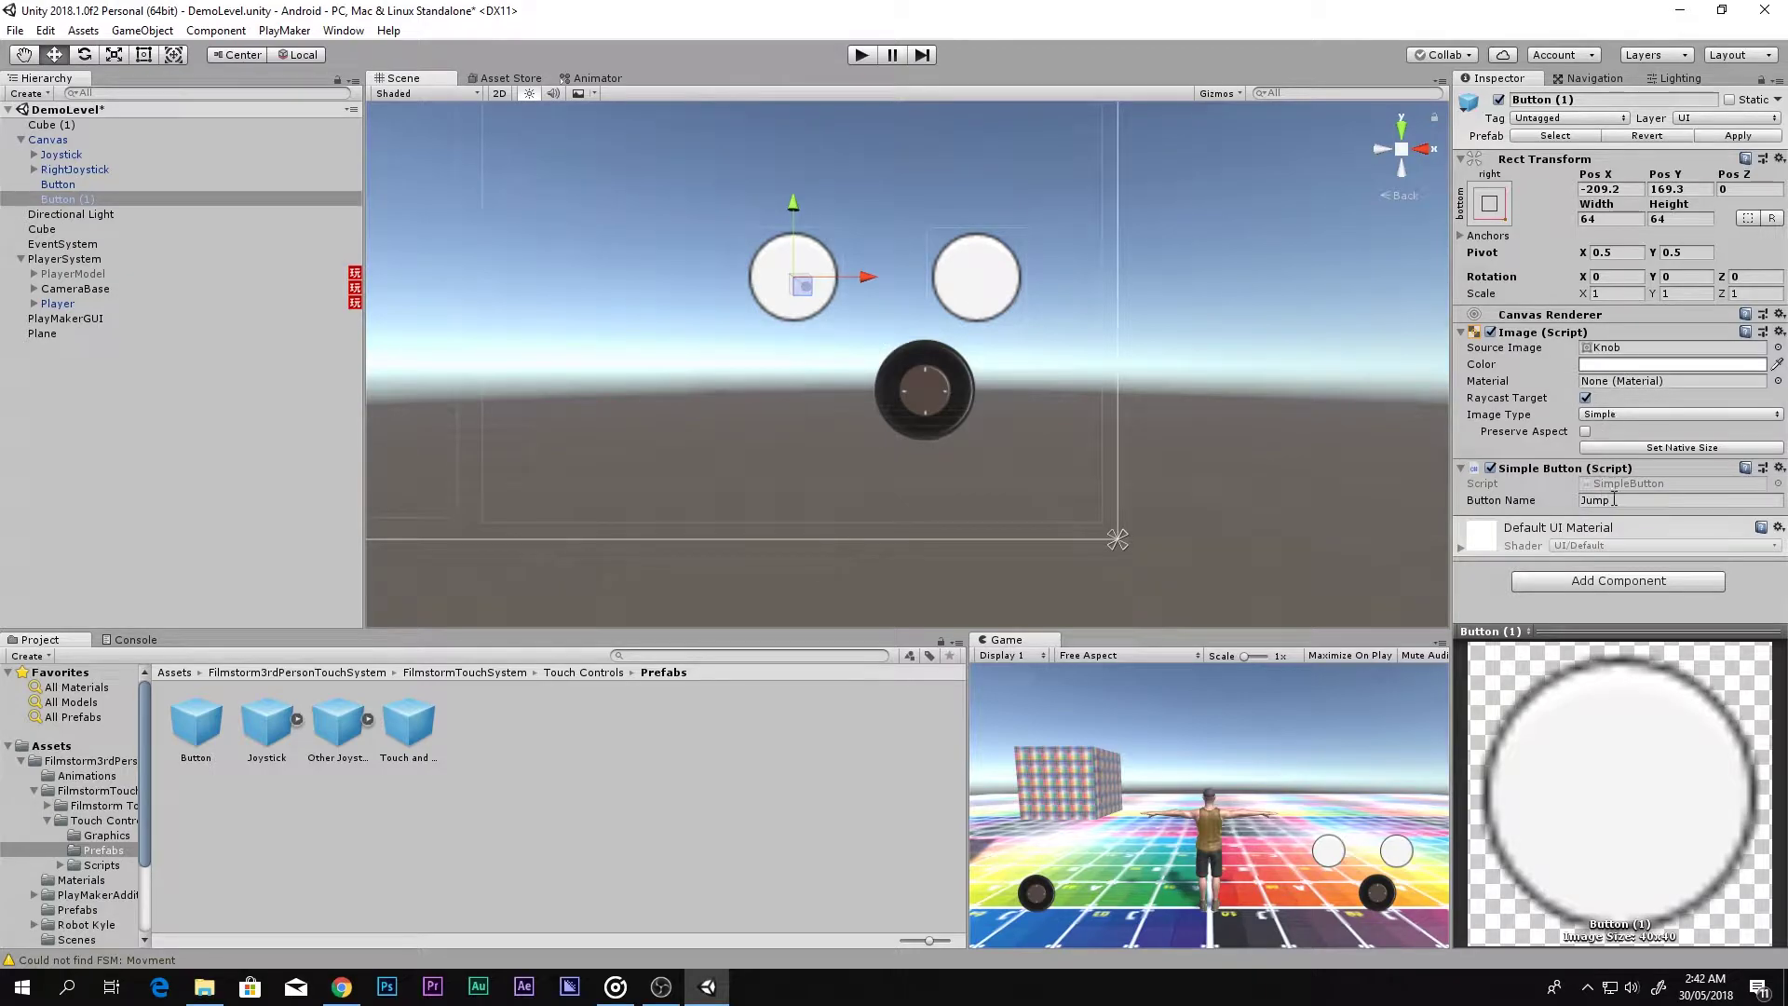
- Rename the newly added button object as Lift
{"action": "left_click", "coordinate": [1529, 99]}
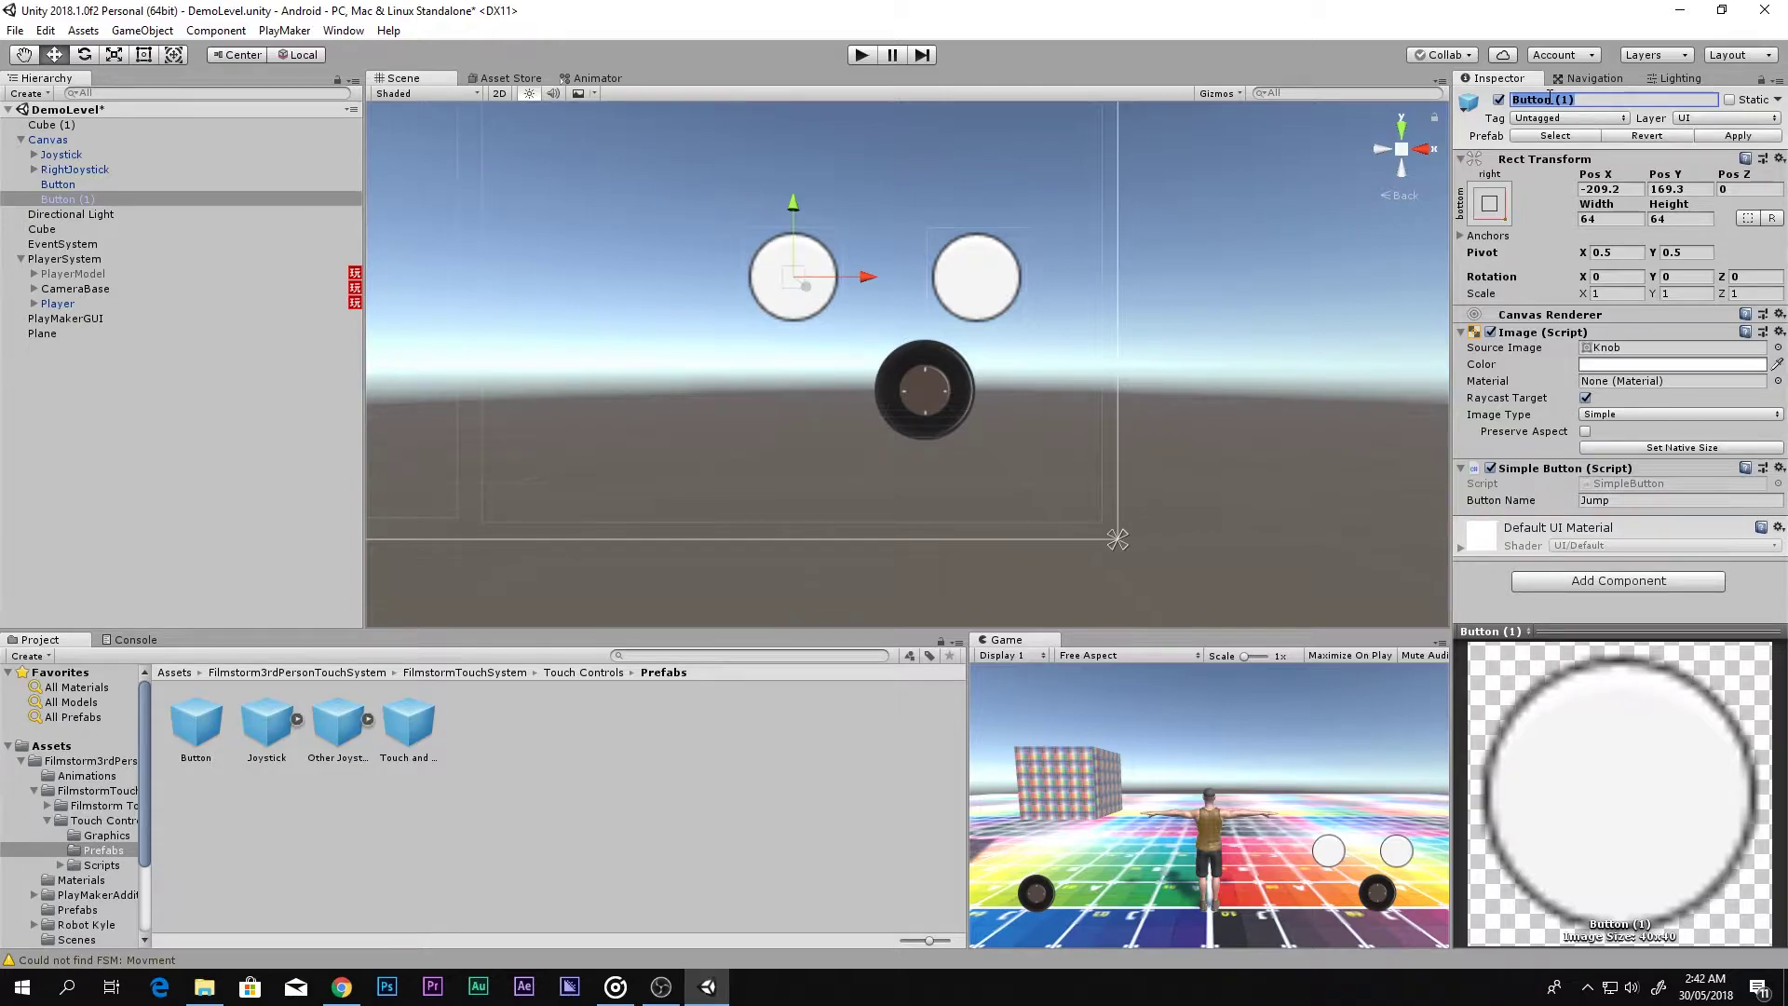
{"action": "type", "text": "Lift"}
{"action": "key", "text": "Return"}
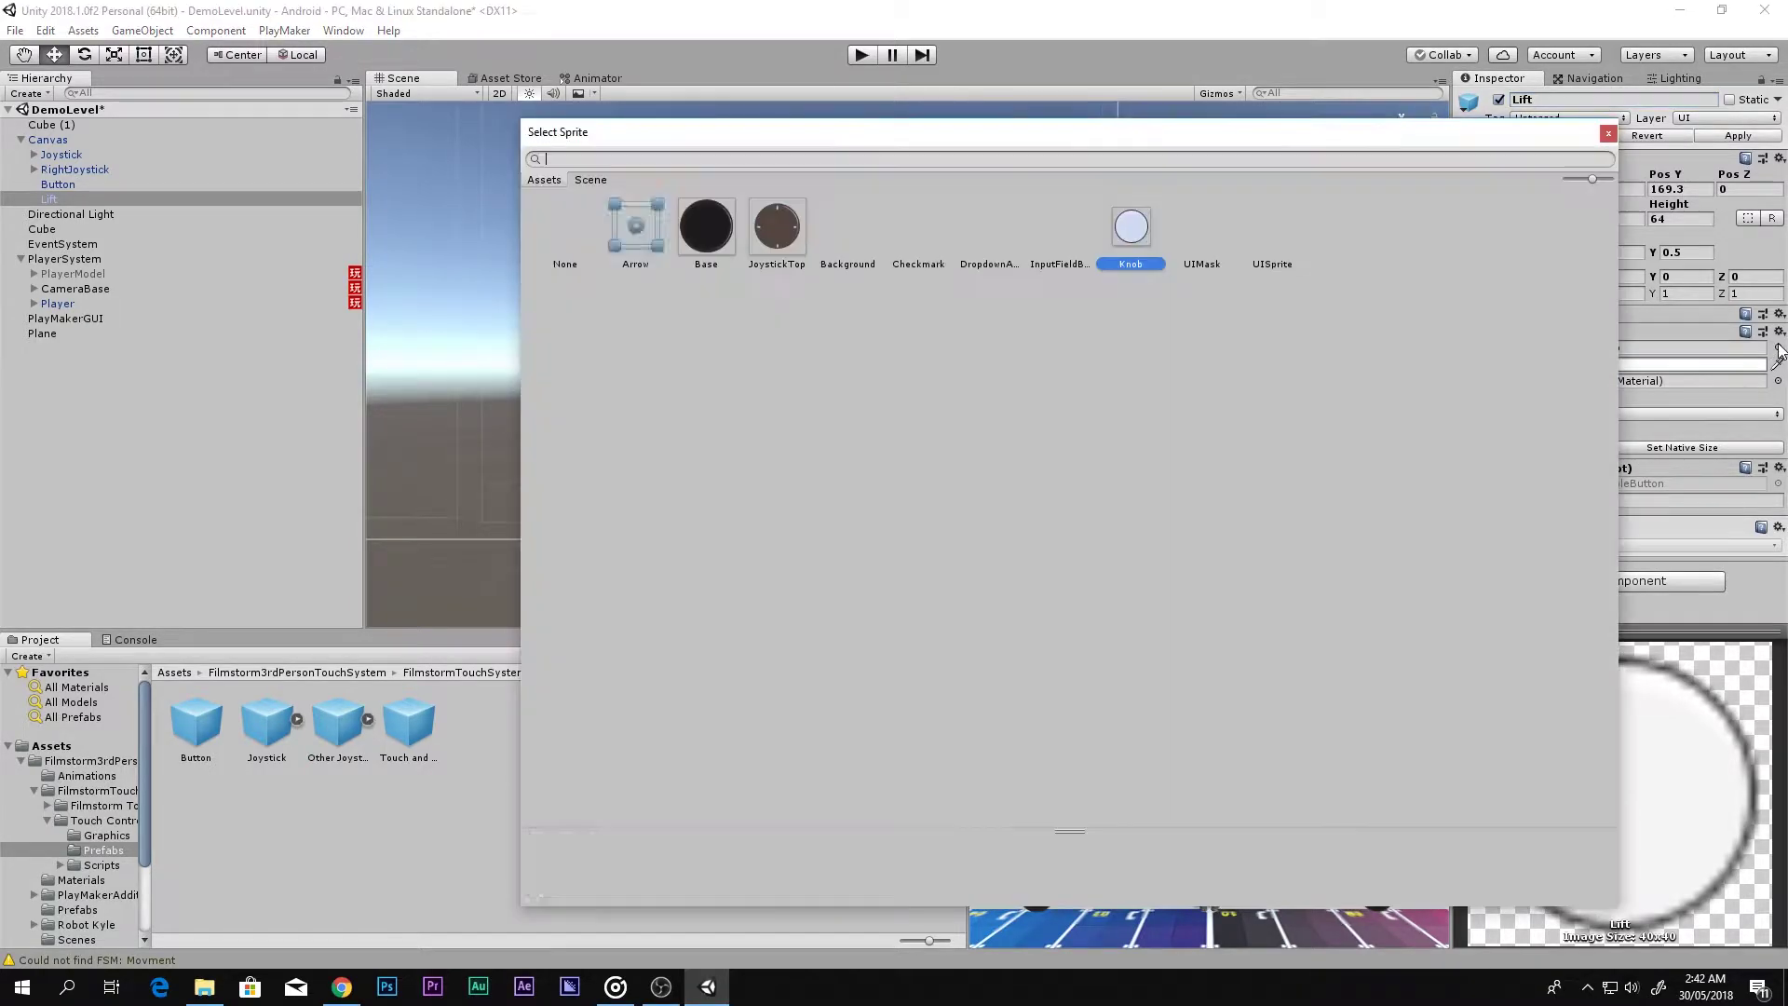
- Set the Lift button's source image to the Background sprite
{"action": "left_click", "coordinate": [1778, 347]}
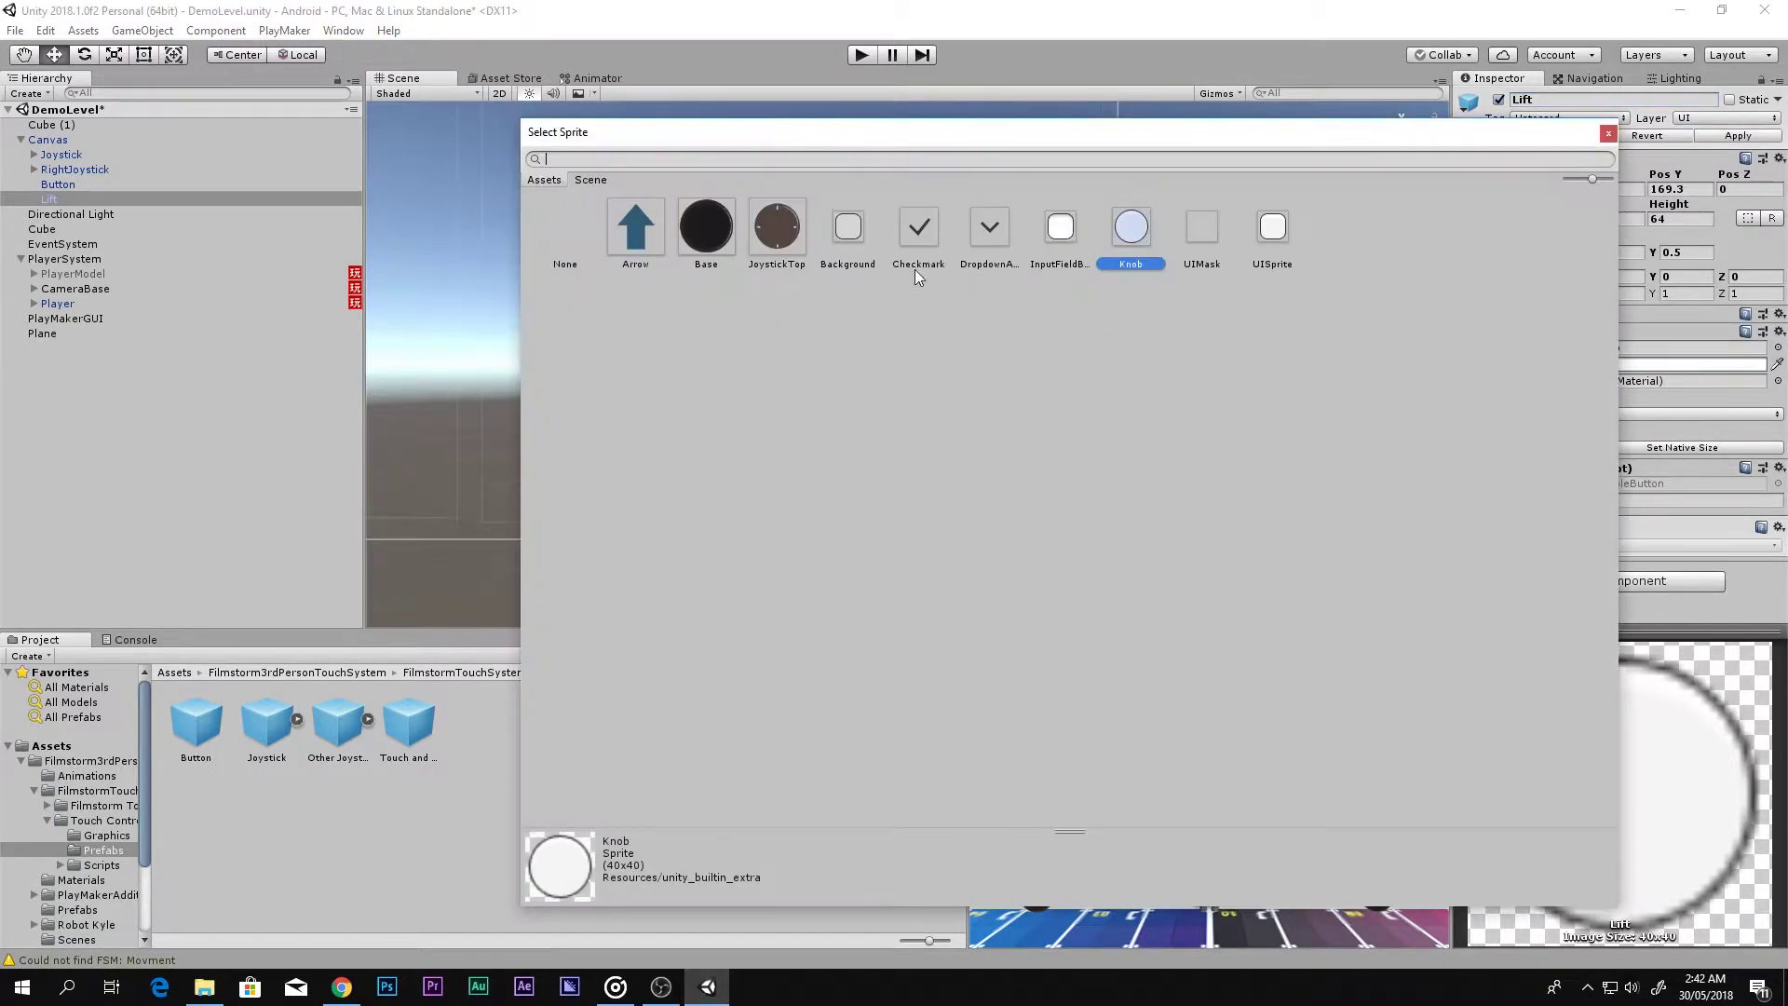
{"action": "left_click", "coordinate": [848, 228]}
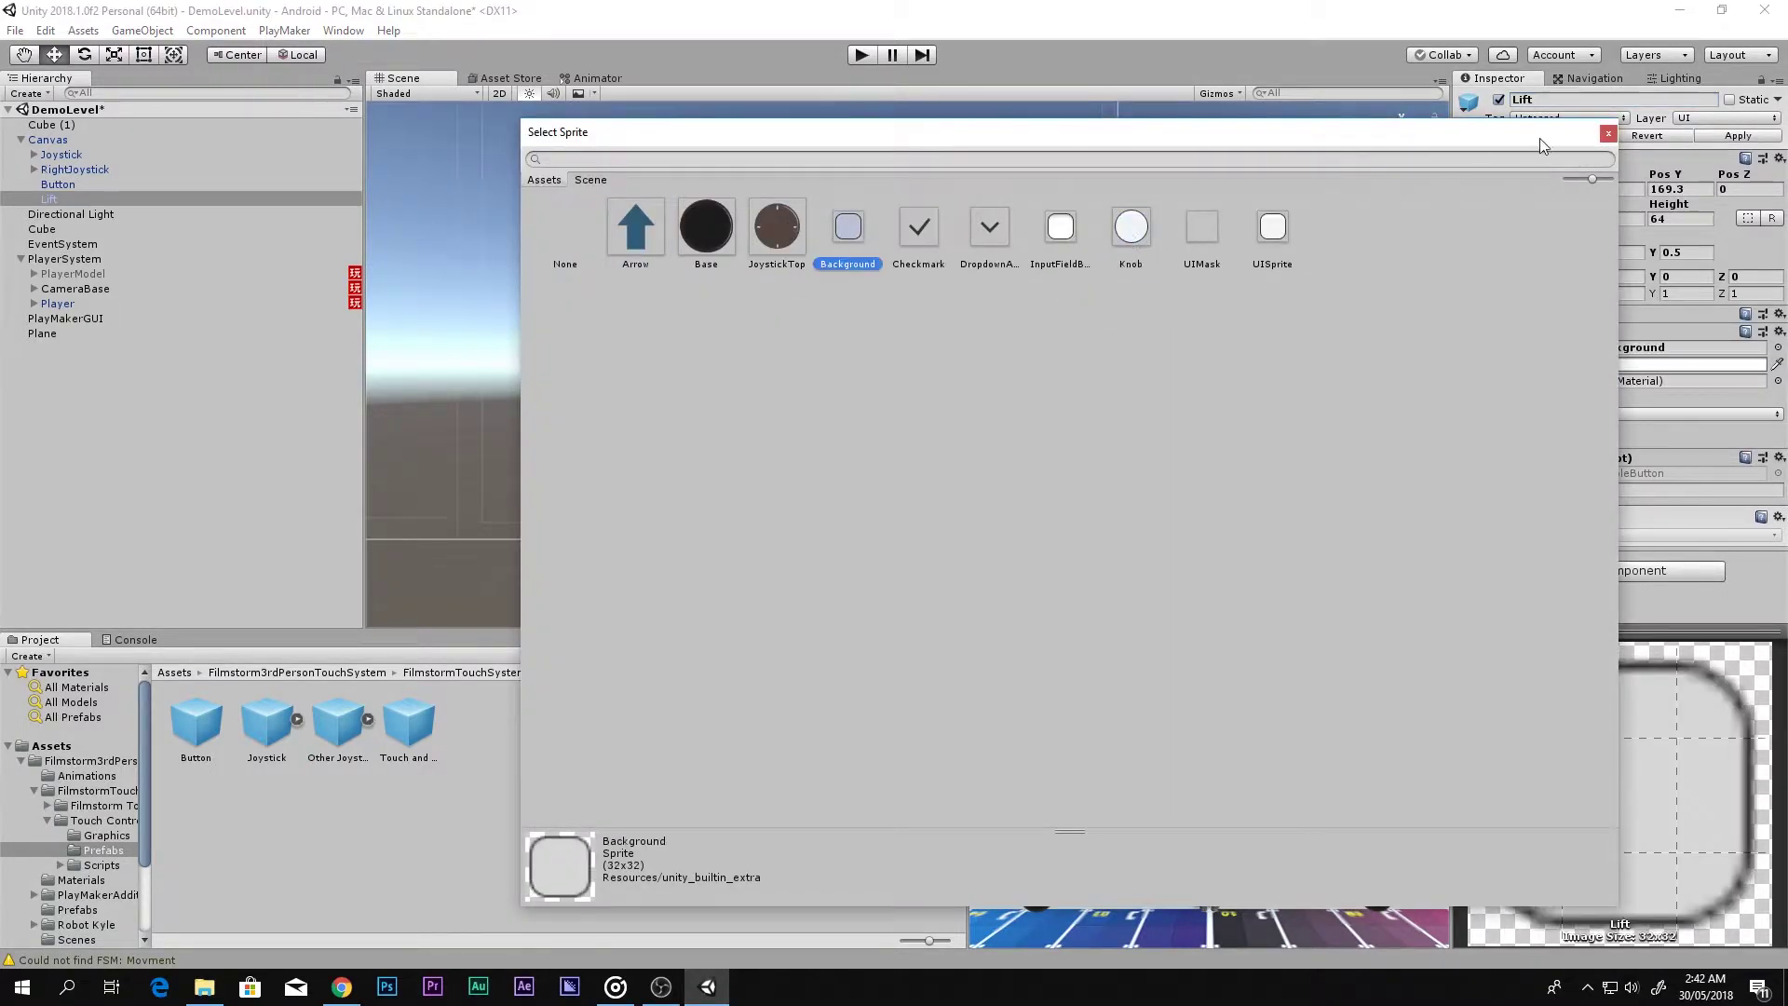
{"action": "left_click", "coordinate": [1608, 133]}
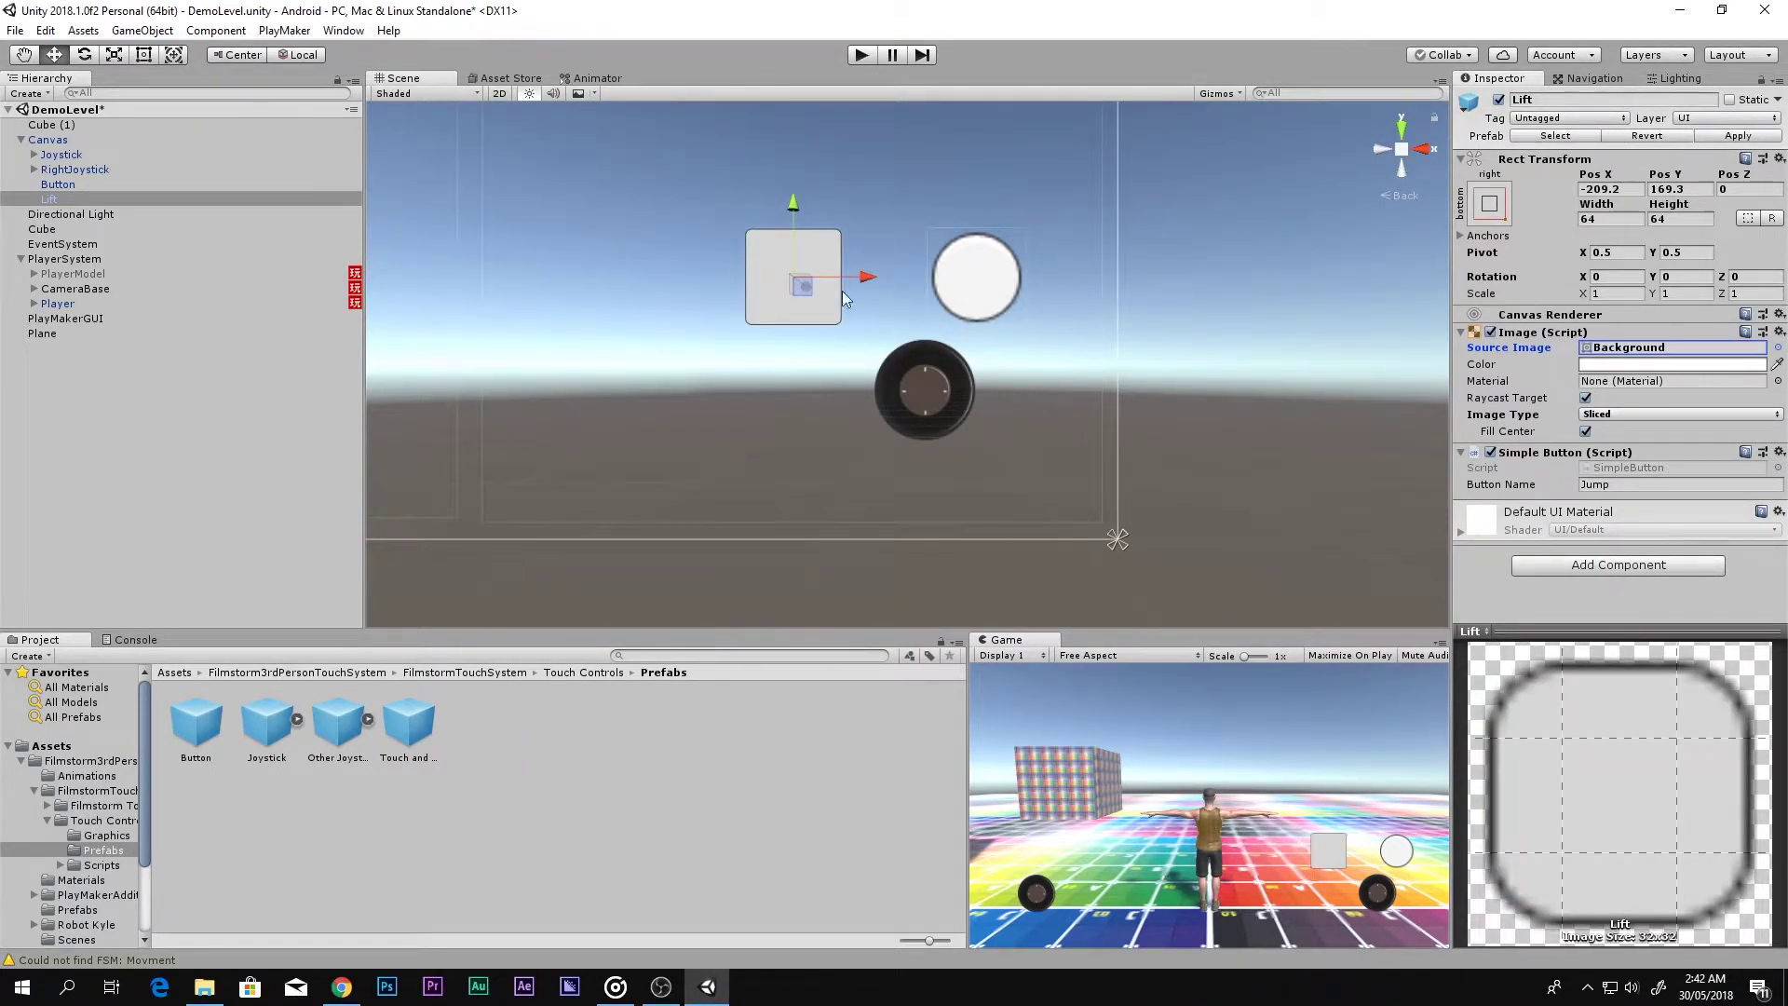
- Tint the Lift button's image dark green, about RGB 80, 135, 0
{"action": "left_click", "coordinate": [1608, 364]}
{"action": "mouse_move", "coordinate": [131, 163]}
{"action": "left_mouse_down"}
{"action": "mouse_move", "coordinate": [99, 138]}
{"action": "mouse_move", "coordinate": [159, 140]}
{"action": "mouse_move", "coordinate": [149, 184]}
{"action": "mouse_move", "coordinate": [166, 174]}
{"action": "left_mouse_up"}
{"action": "mouse_move", "coordinate": [200, 166]}
{"action": "left_mouse_down"}
{"action": "mouse_move", "coordinate": [170, 102]}
{"action": "mouse_move", "coordinate": [128, 102]}
{"action": "left_mouse_up"}
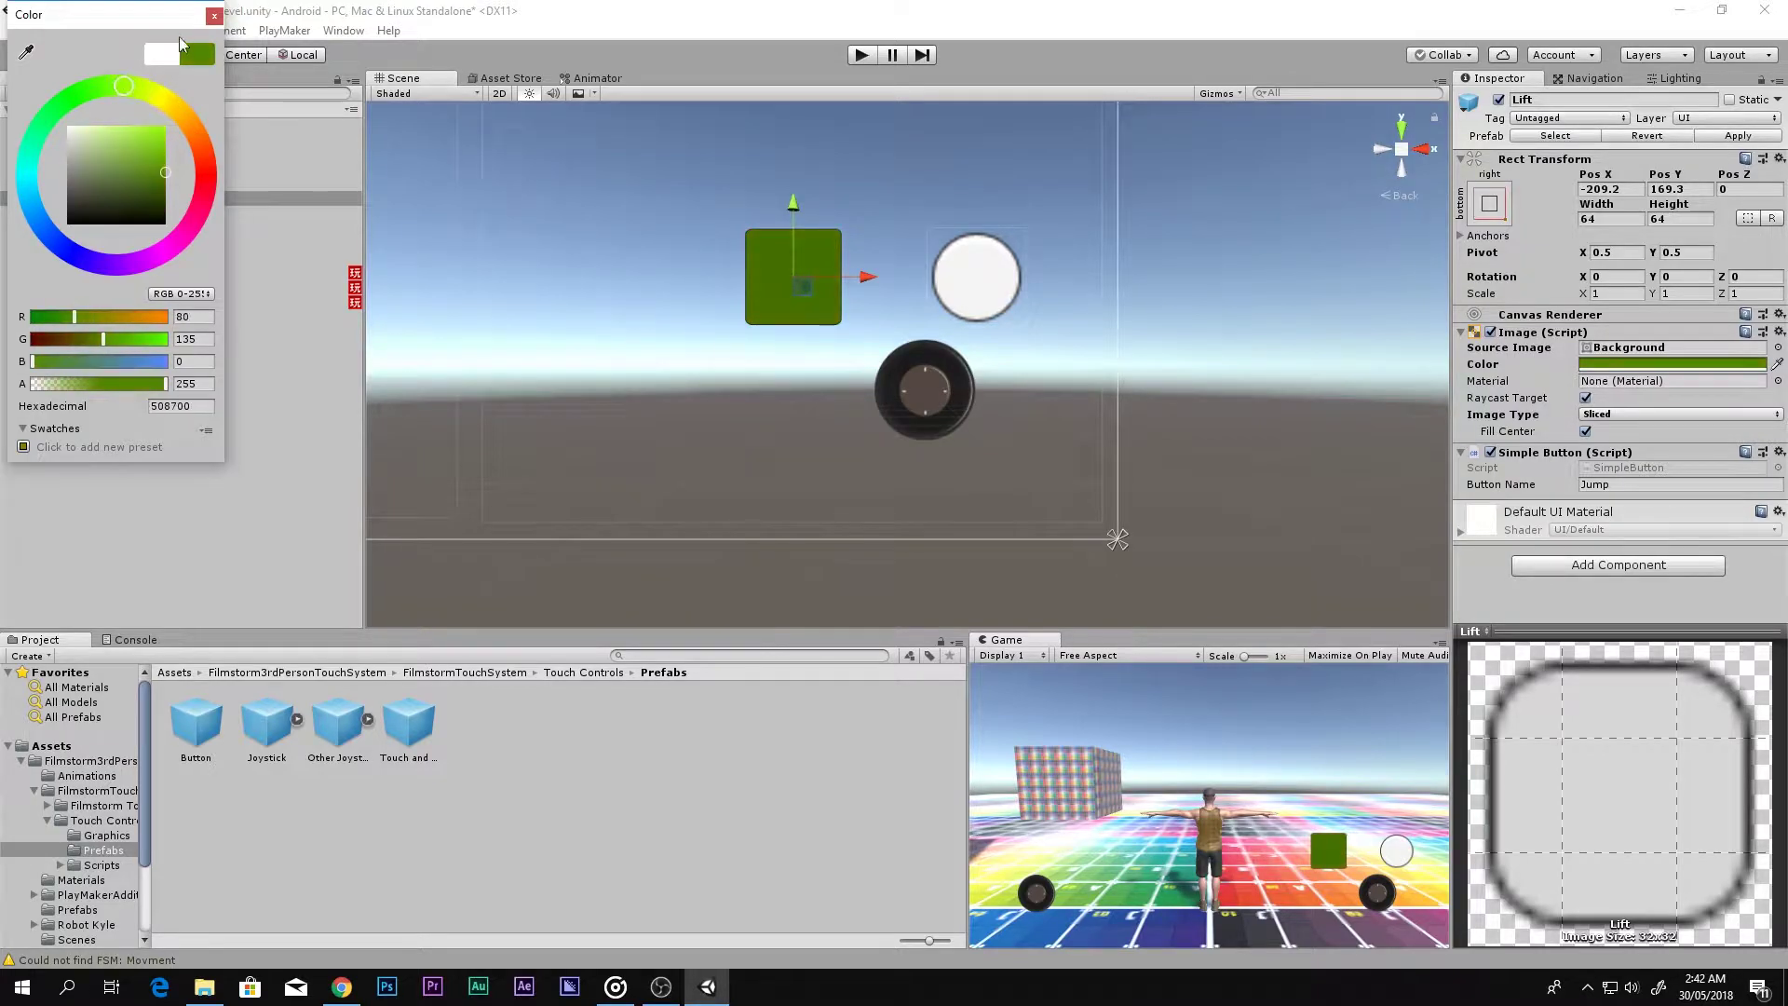
{"action": "left_click", "coordinate": [214, 16]}
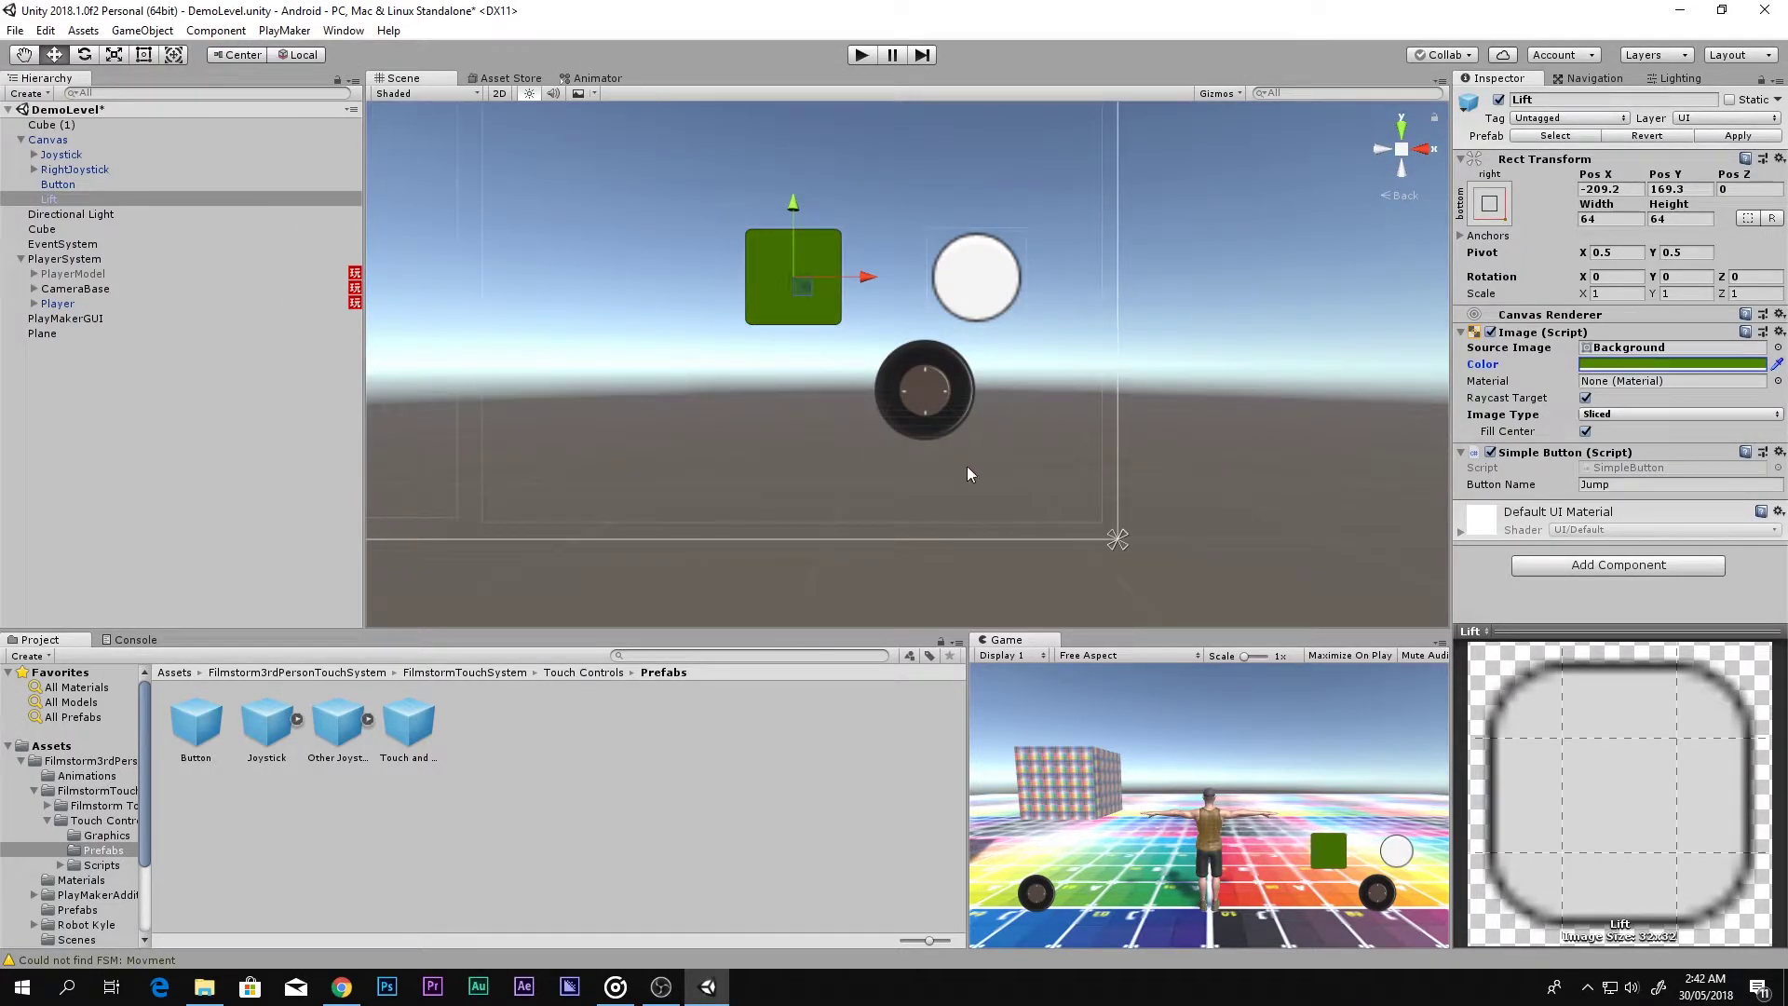
- Set the Button Name in the Lift button's Simple Button script to Lift
{"action": "left_click", "coordinate": [1635, 485]}
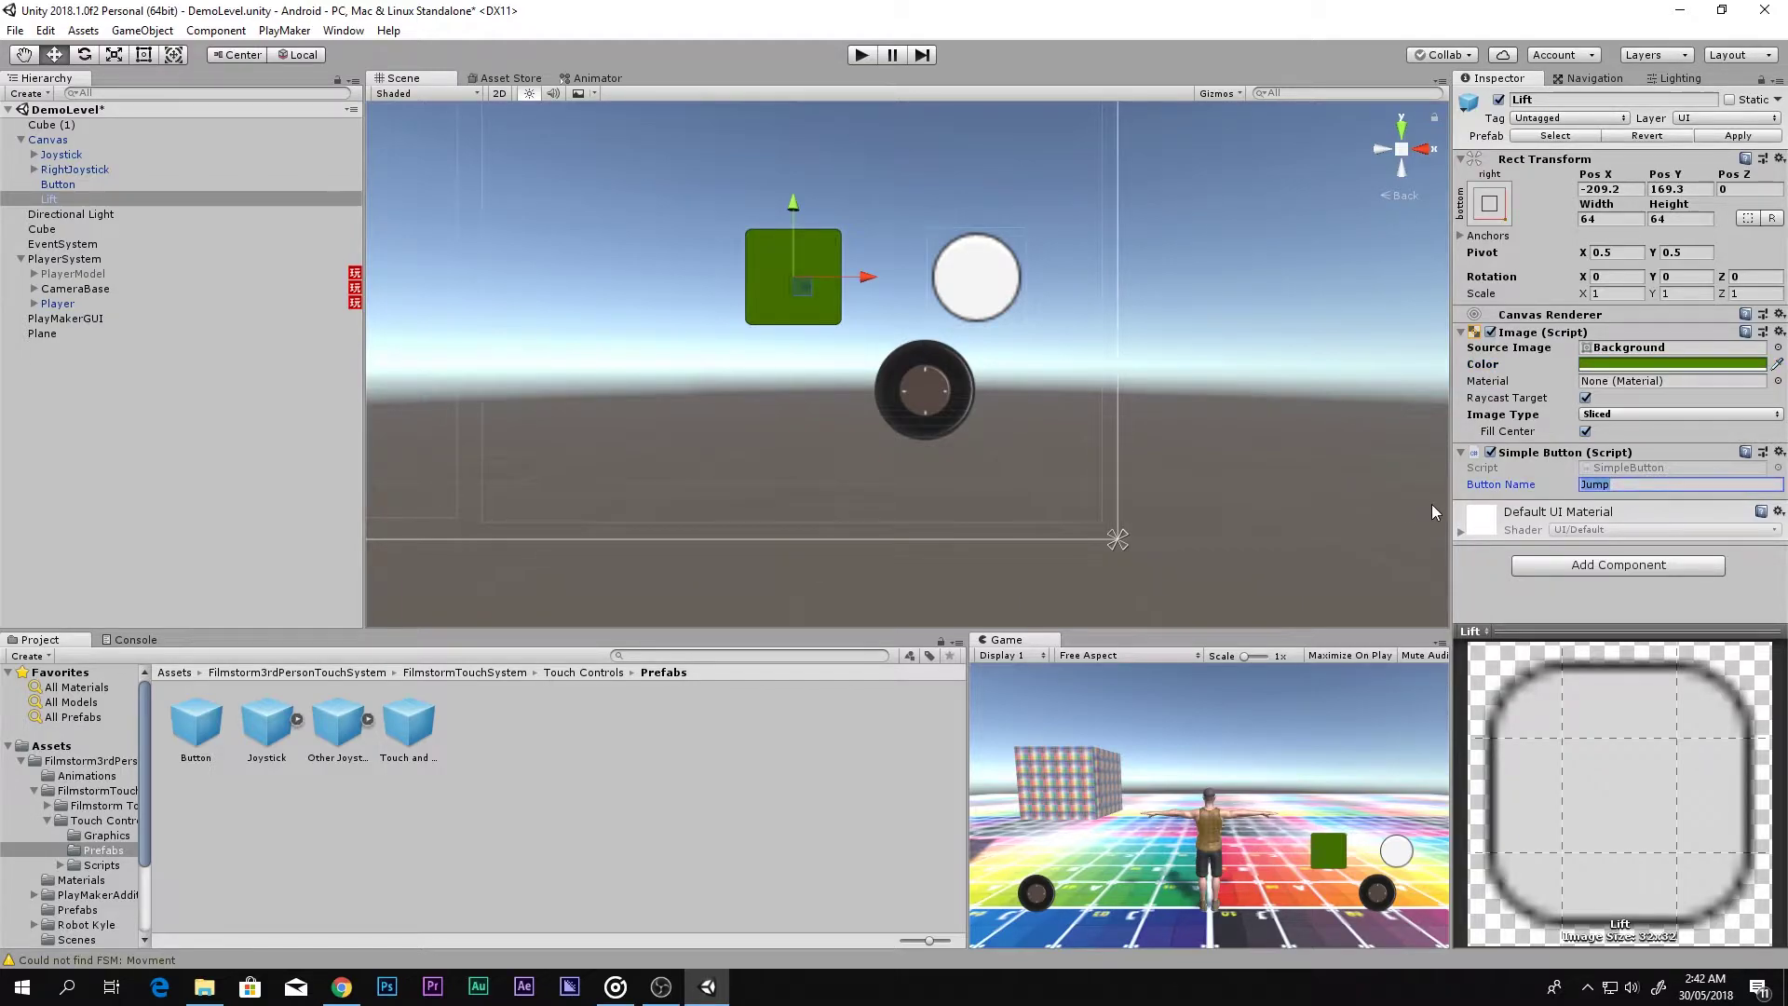
{"action": "type", "text": "Lift"}
- Open the project's Input settings and increase the number of axes to 21
{"action": "left_click", "coordinate": [45, 30]}
{"action": "mouse_move", "coordinate": [267, 504]}
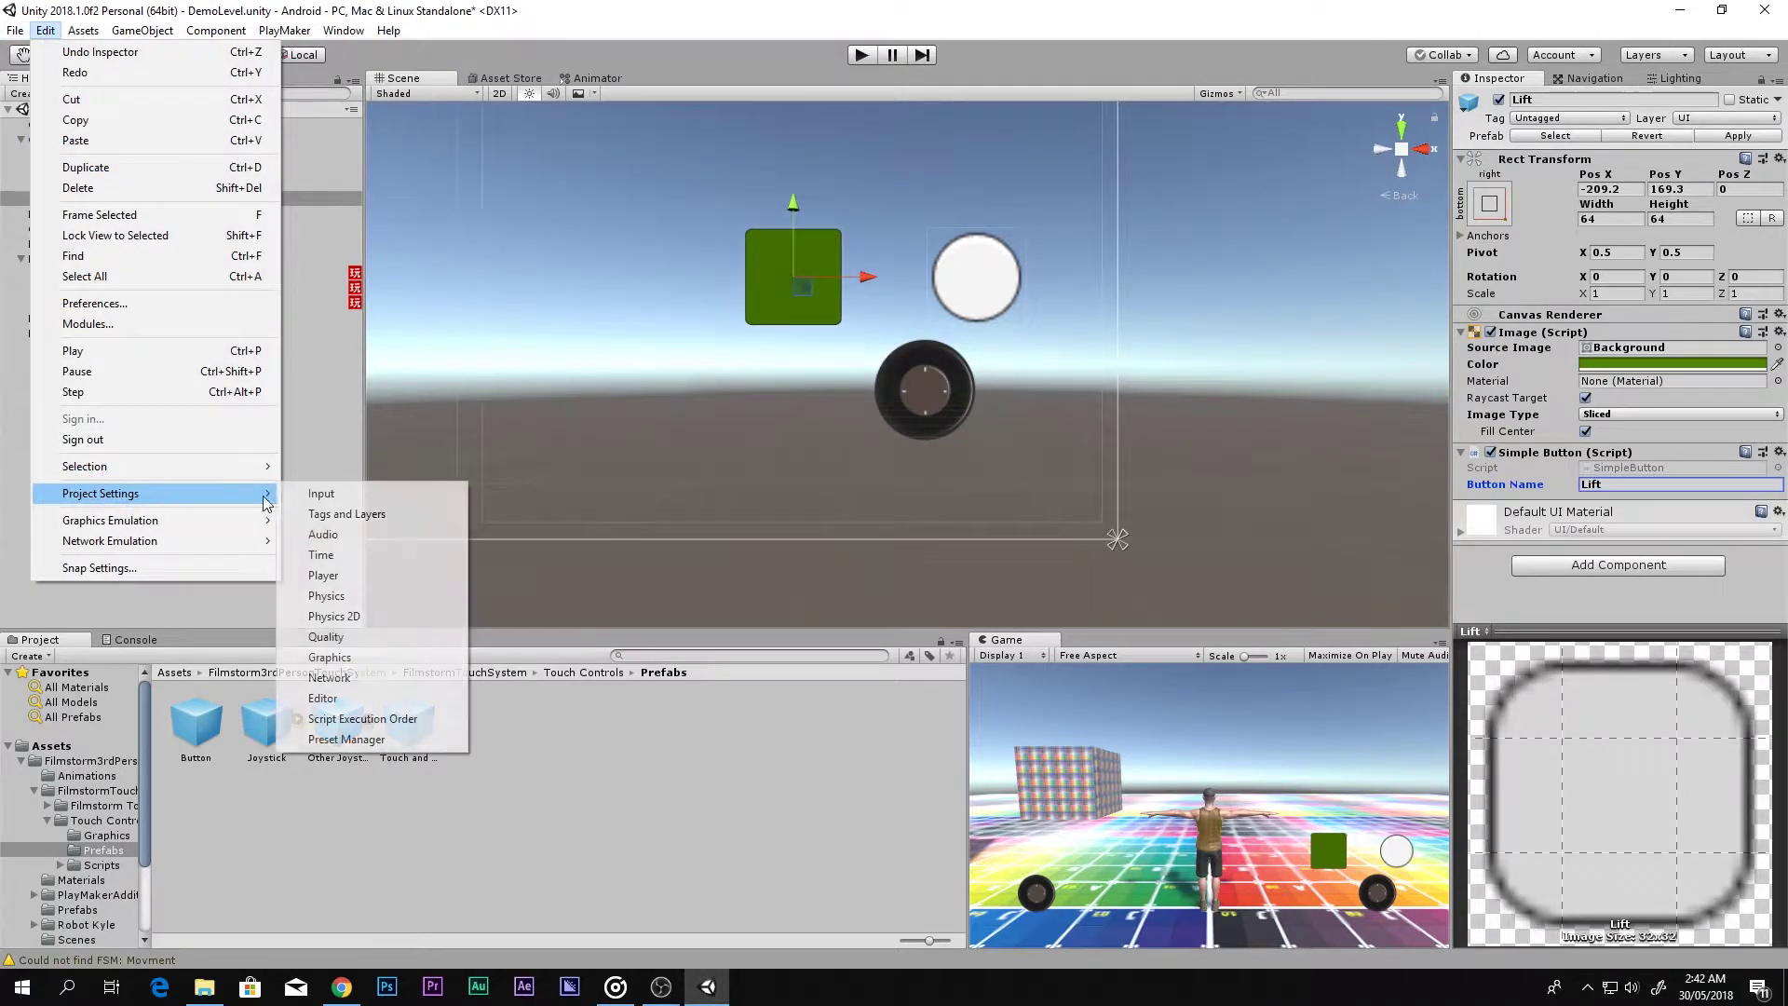
{"action": "left_click", "coordinate": [321, 494]}
{"action": "left_click", "coordinate": [1476, 324]}
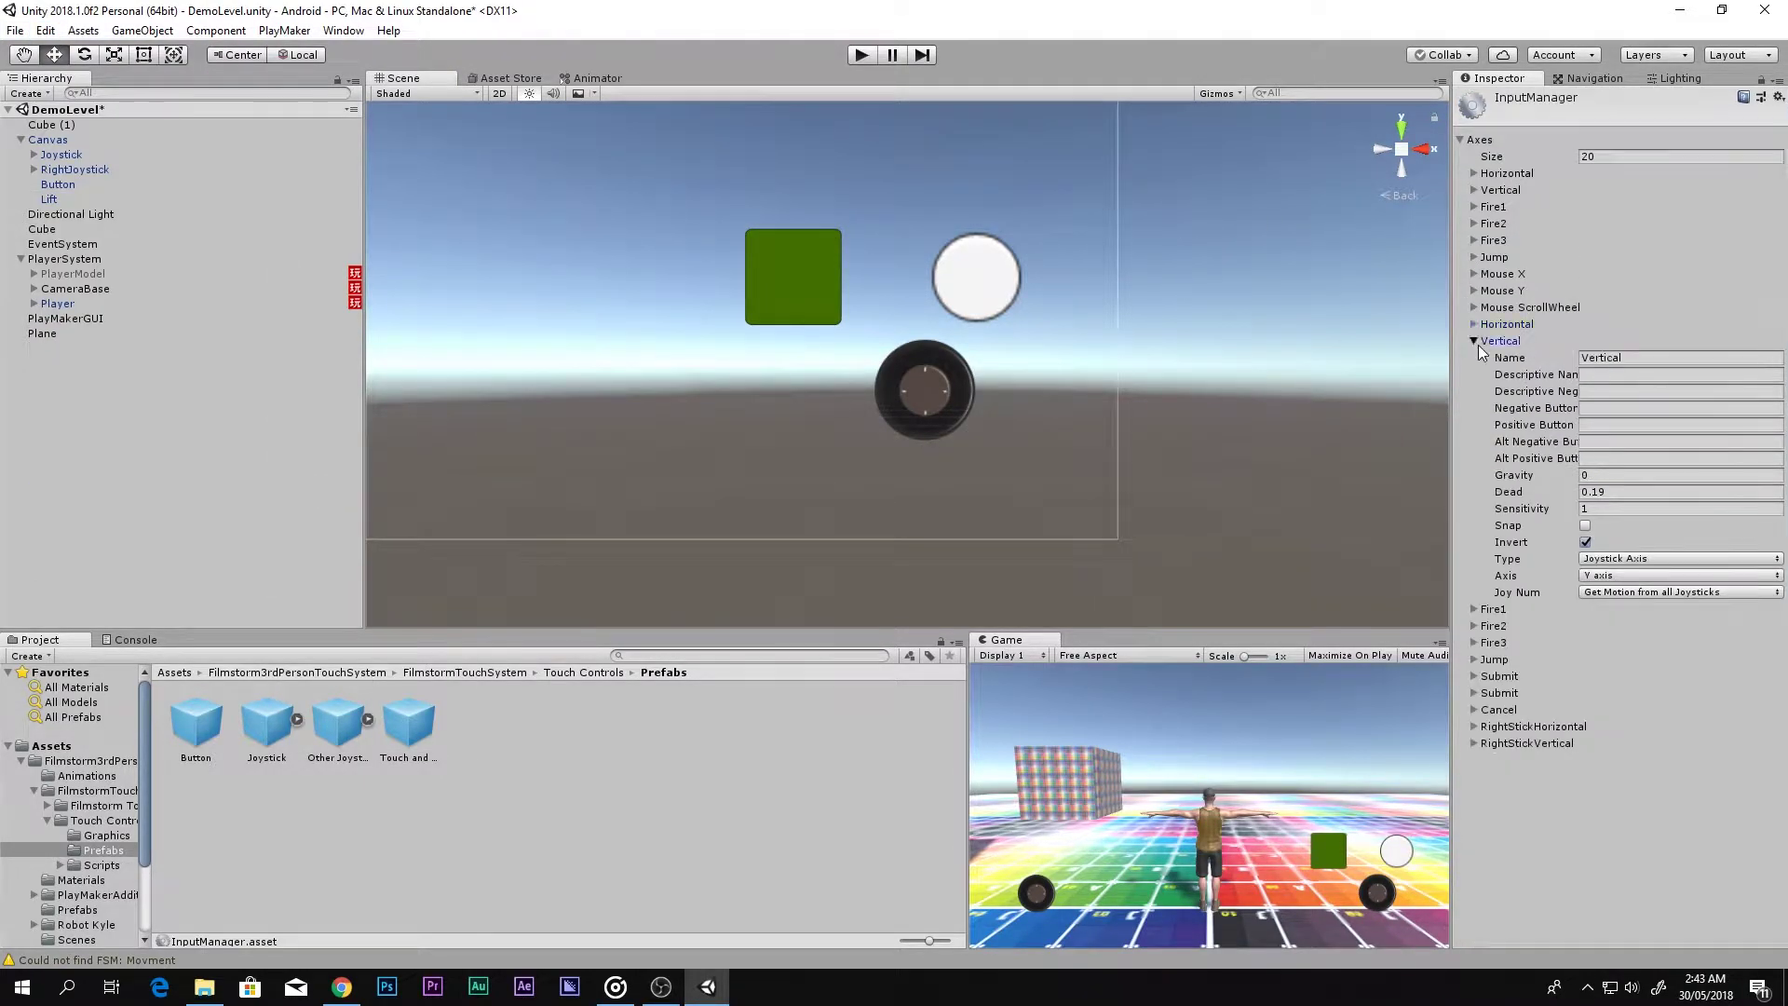
{"action": "left_click", "coordinate": [1476, 341]}
{"action": "left_click", "coordinate": [1625, 157]}
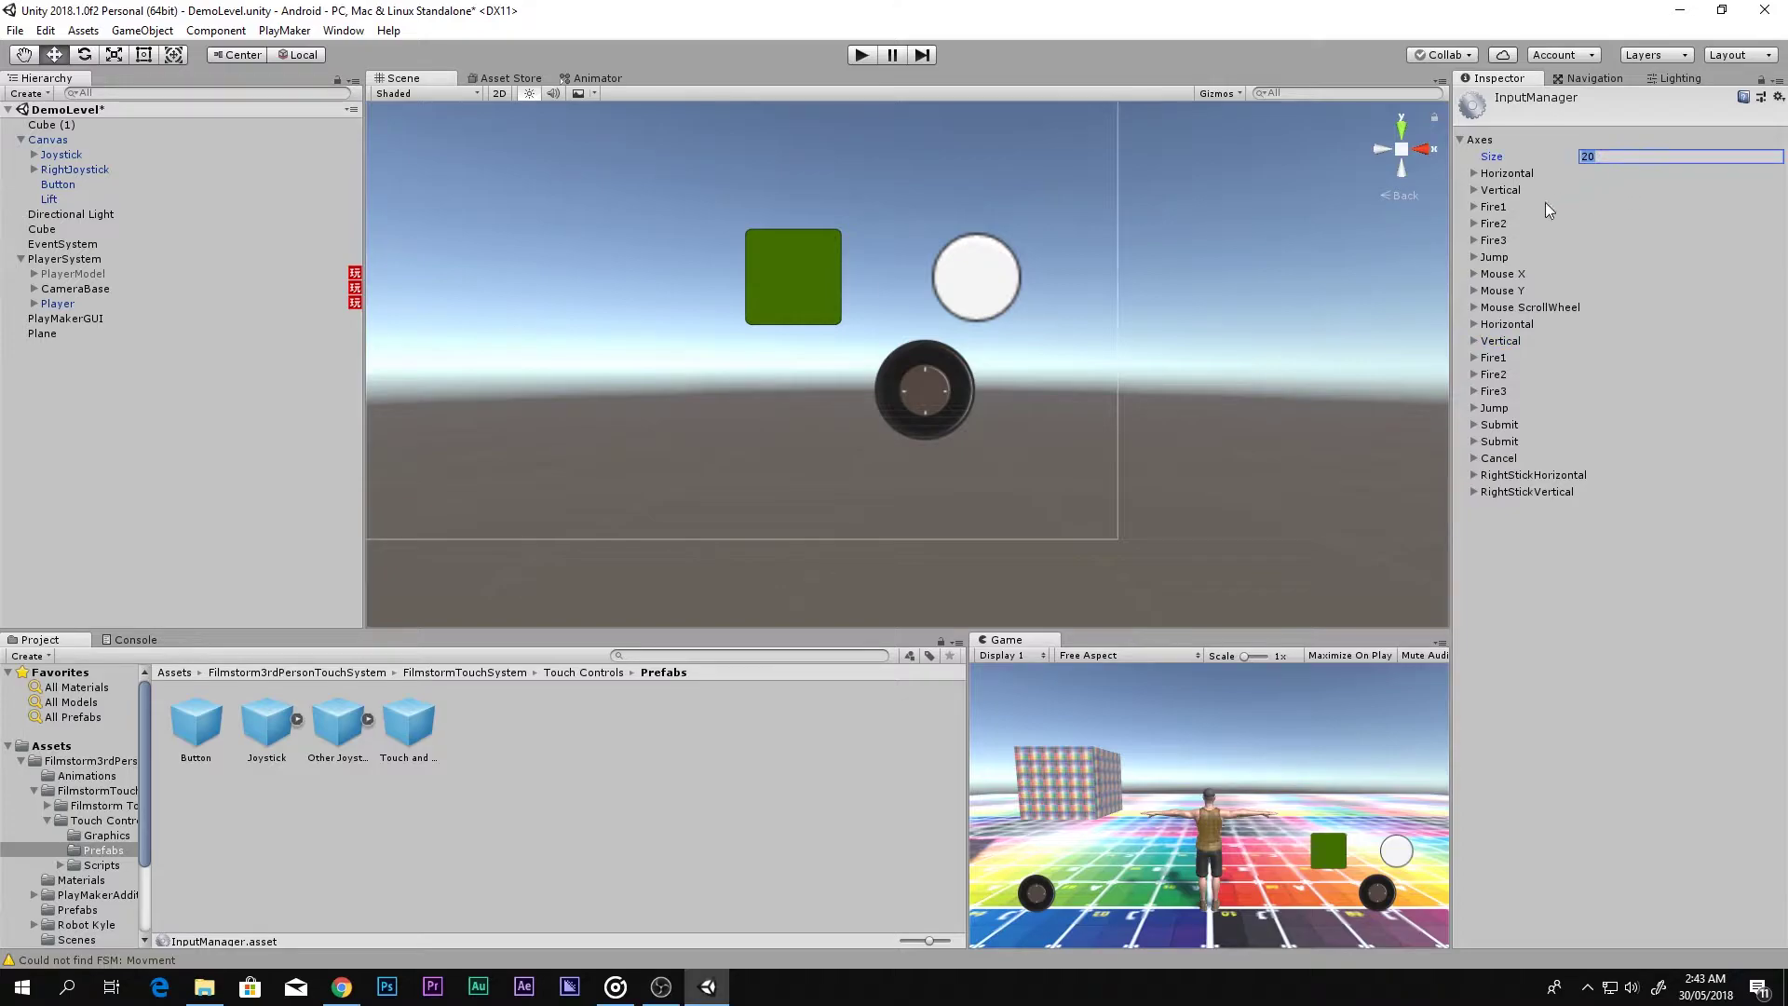
{"action": "type", "text": "21"}
{"action": "key", "text": "Return"}
- Name the newly added last input axis Lift and collapse its entry
{"action": "left_click", "coordinate": [1474, 508]}
{"action": "left_click", "coordinate": [1627, 527]}
{"action": "key", "text": "BackSpace"}
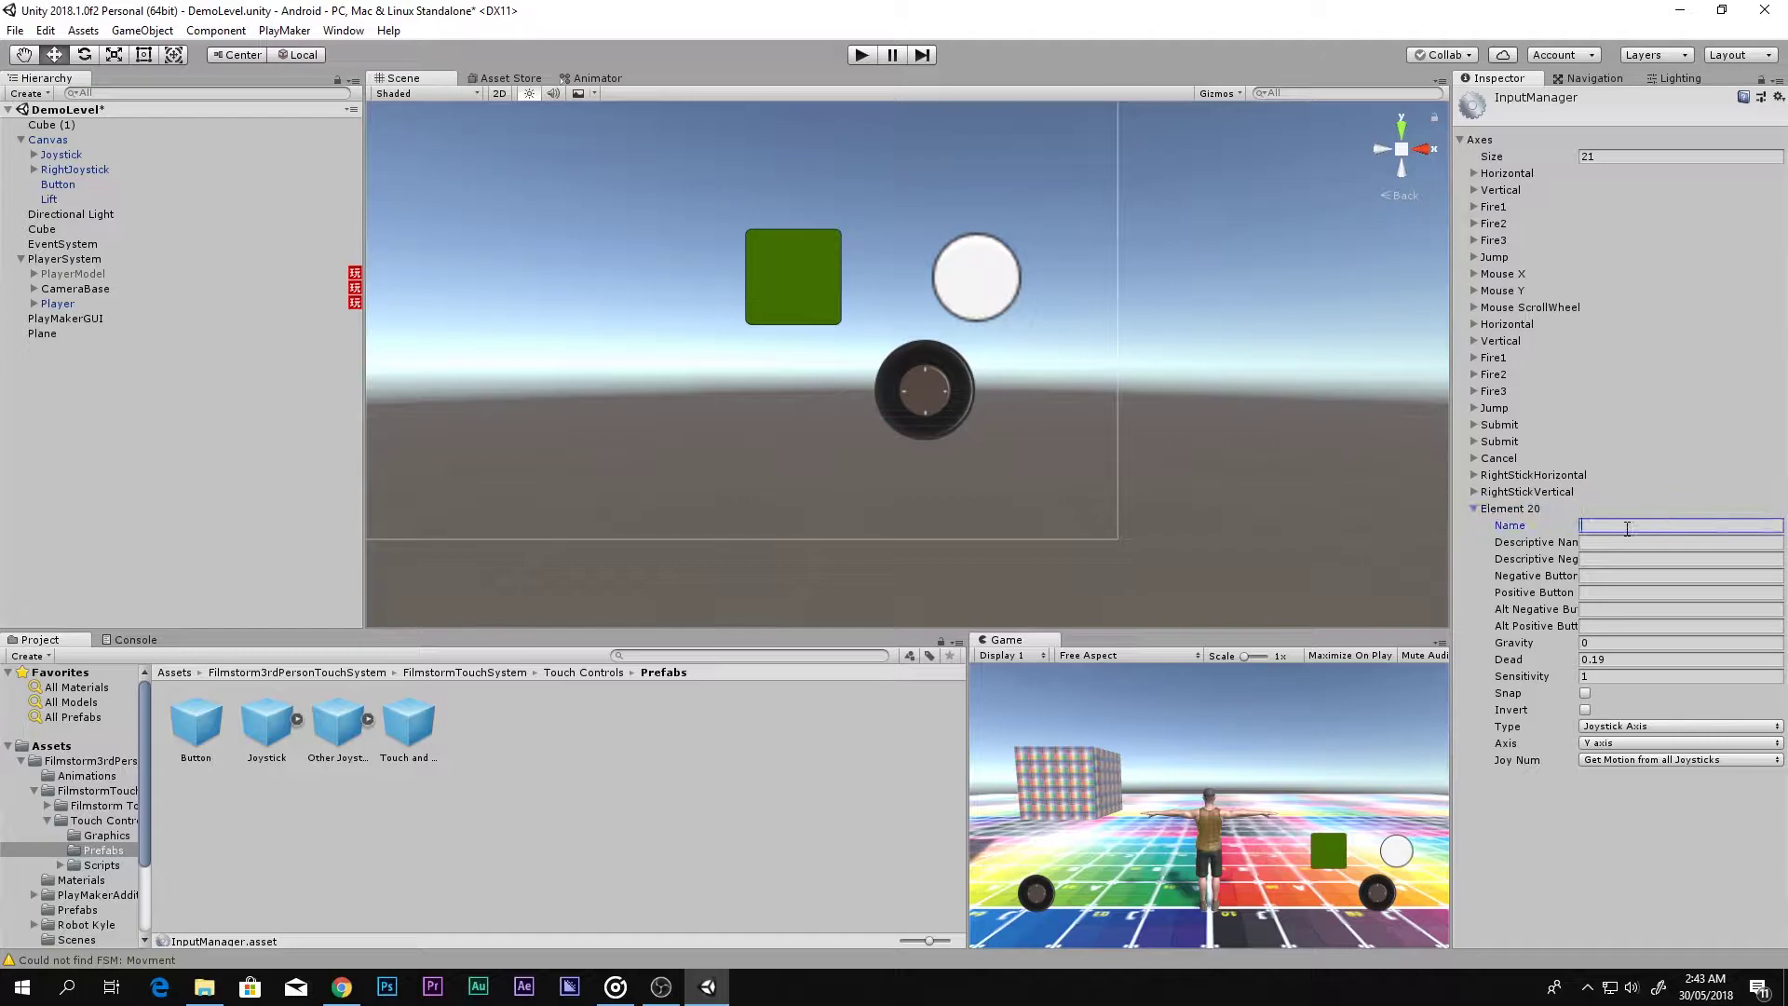
{"action": "type", "text": "Lift"}
{"action": "left_click", "coordinate": [1475, 510]}
{"action": "left_click", "coordinate": [1475, 510]}
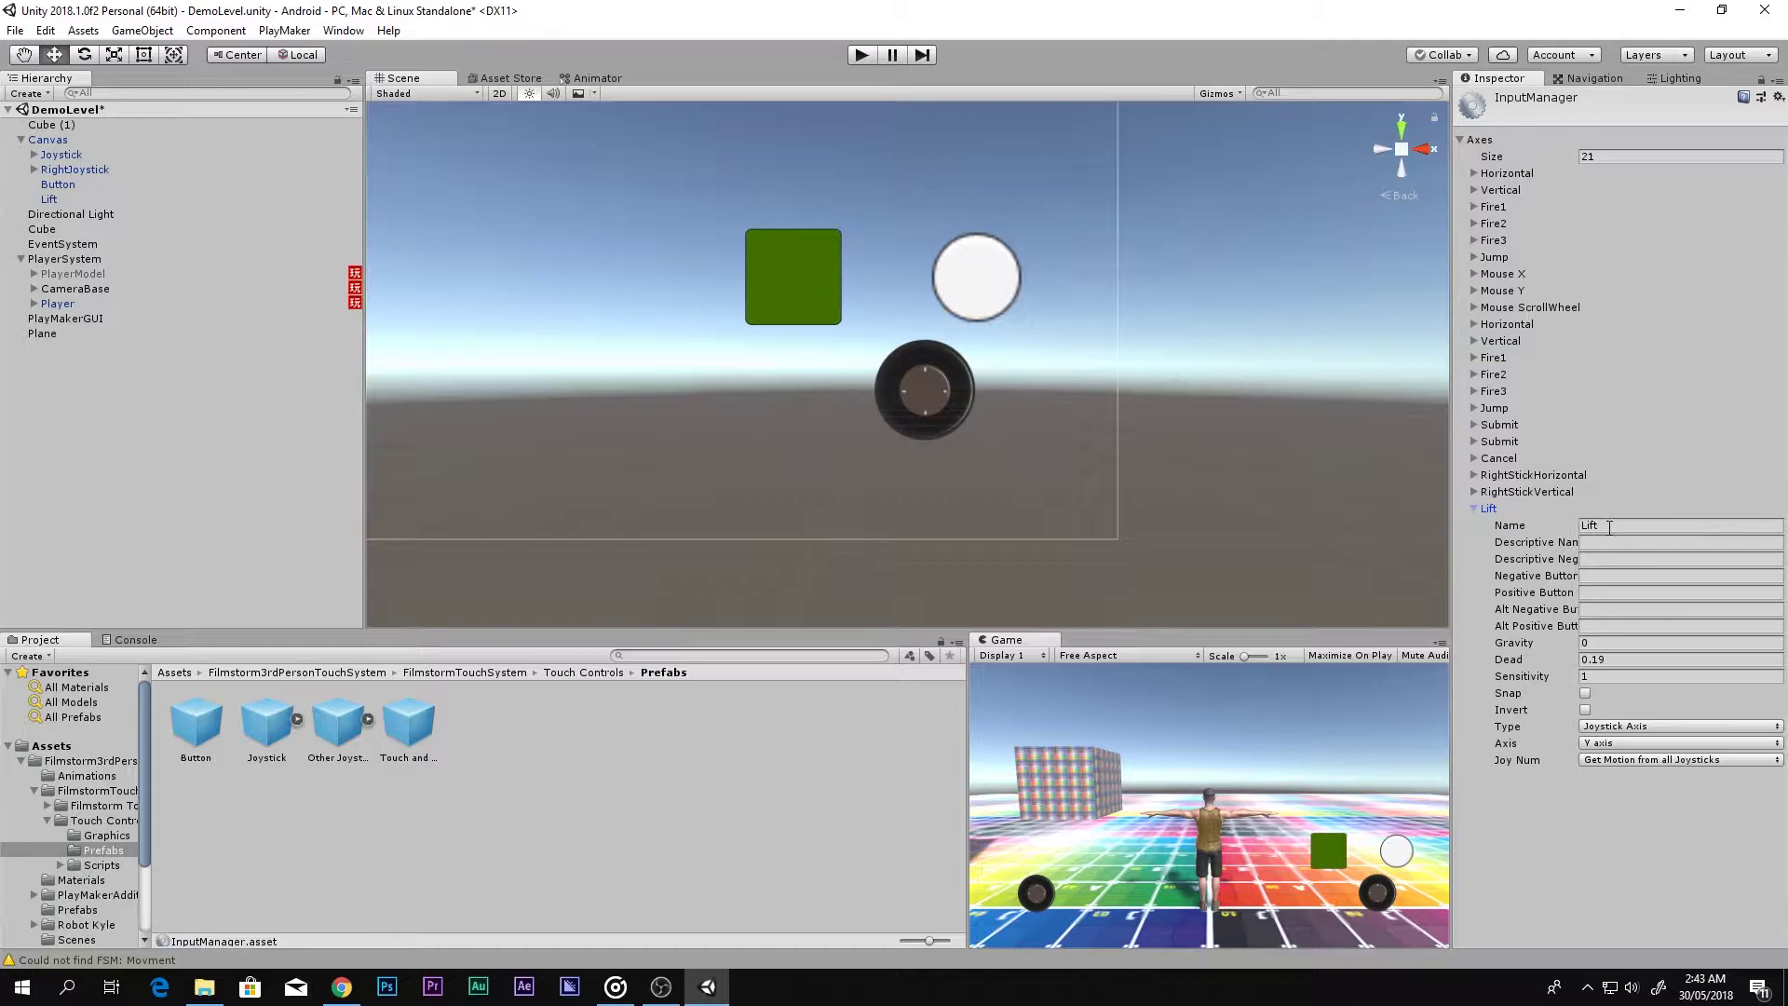
{"action": "left_click", "coordinate": [1609, 527]}
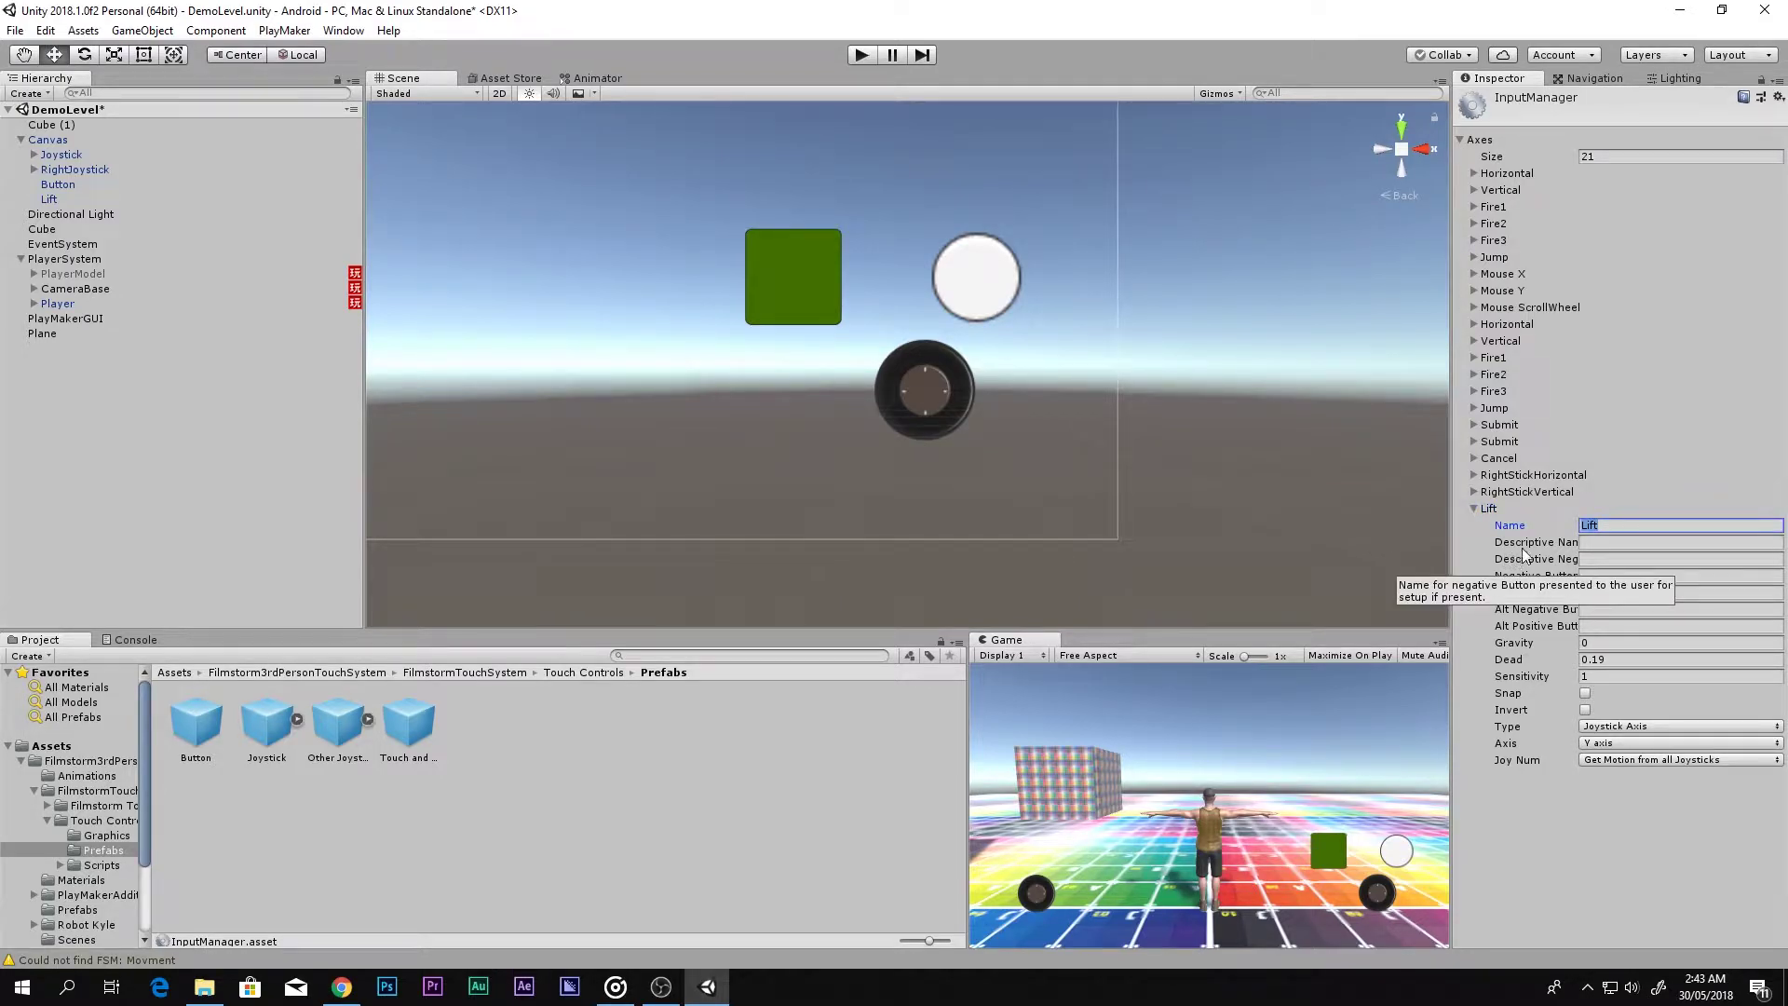
{"action": "left_click", "coordinate": [1474, 511]}
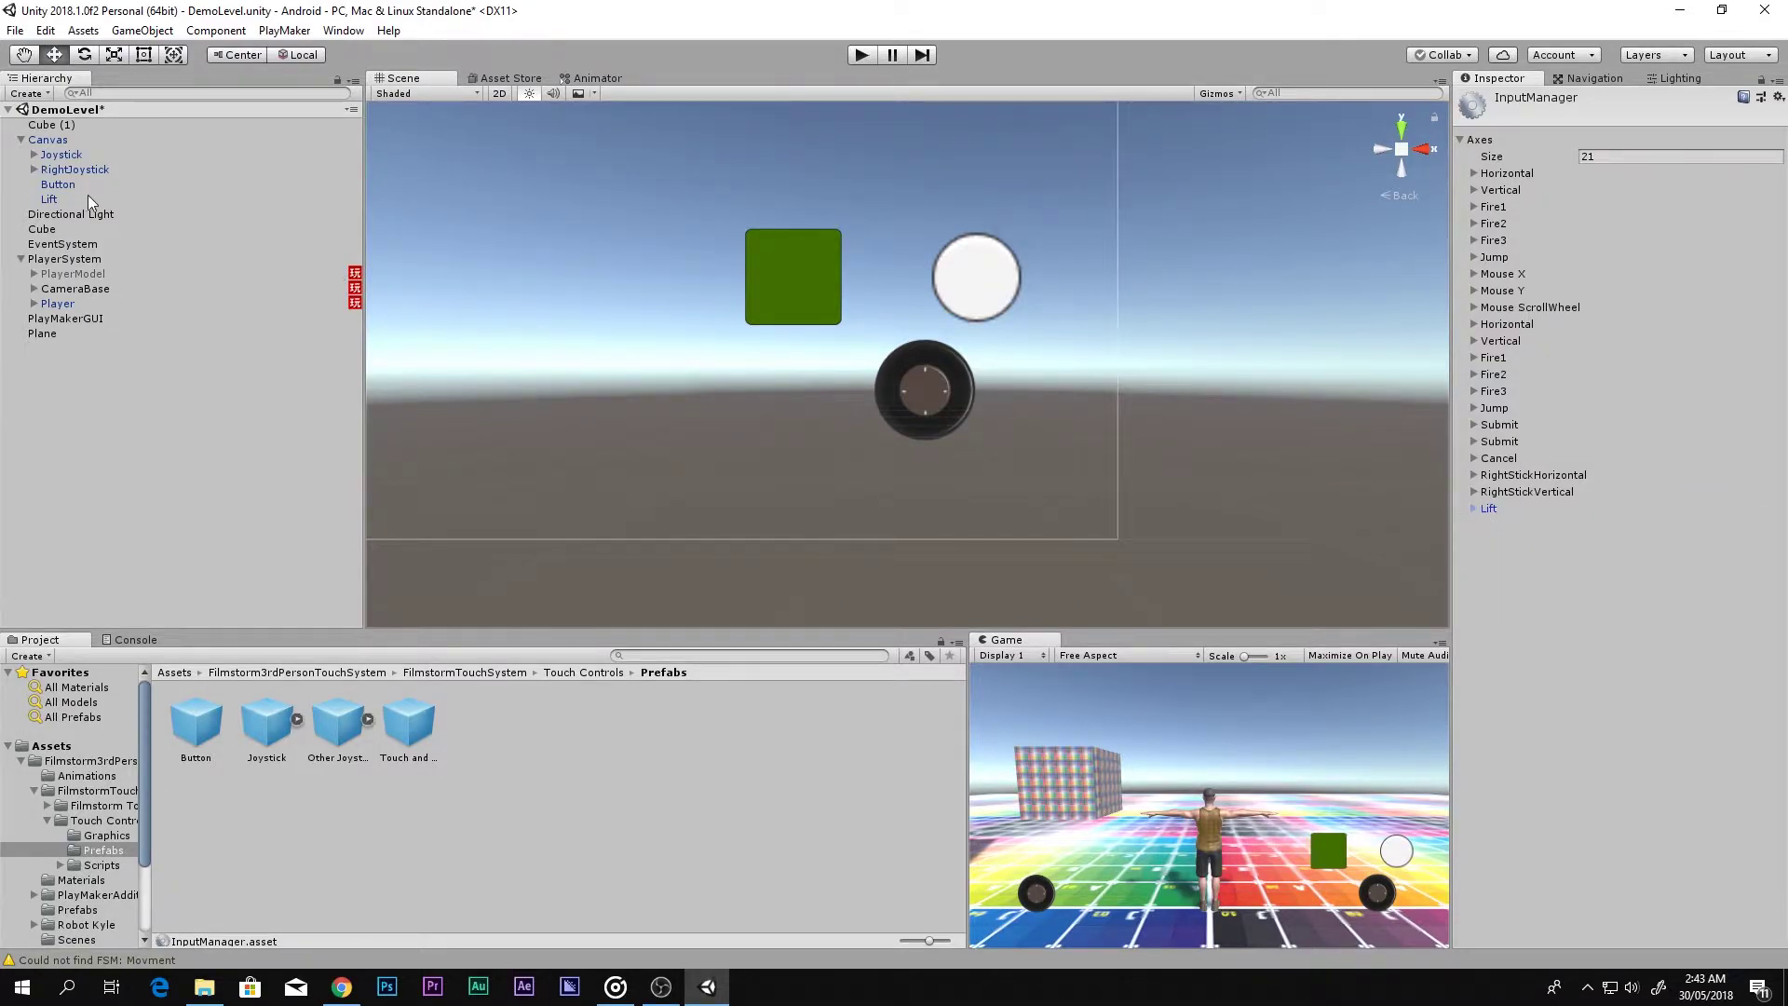
- Delete the inactive PlayerModel object from the PlayerSystem hierarchy
{"action": "left_click", "coordinate": [62, 258]}
{"action": "left_click", "coordinate": [75, 274]}
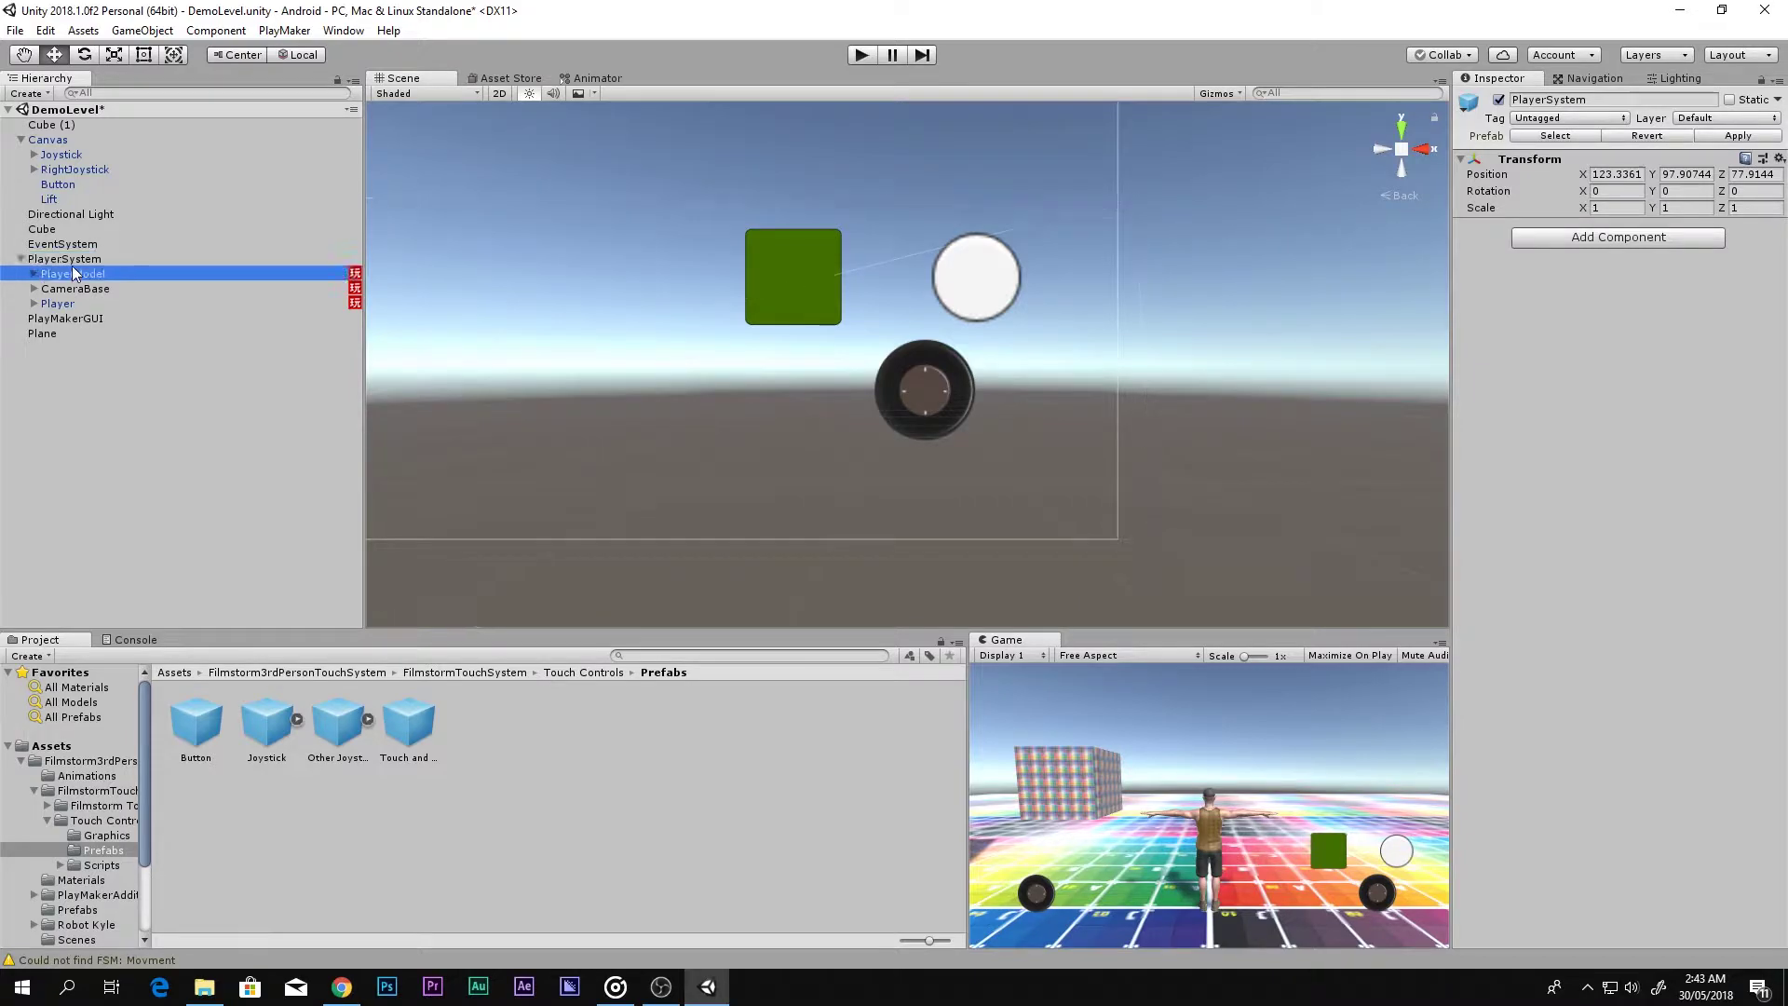
{"action": "key", "text": "Delete"}
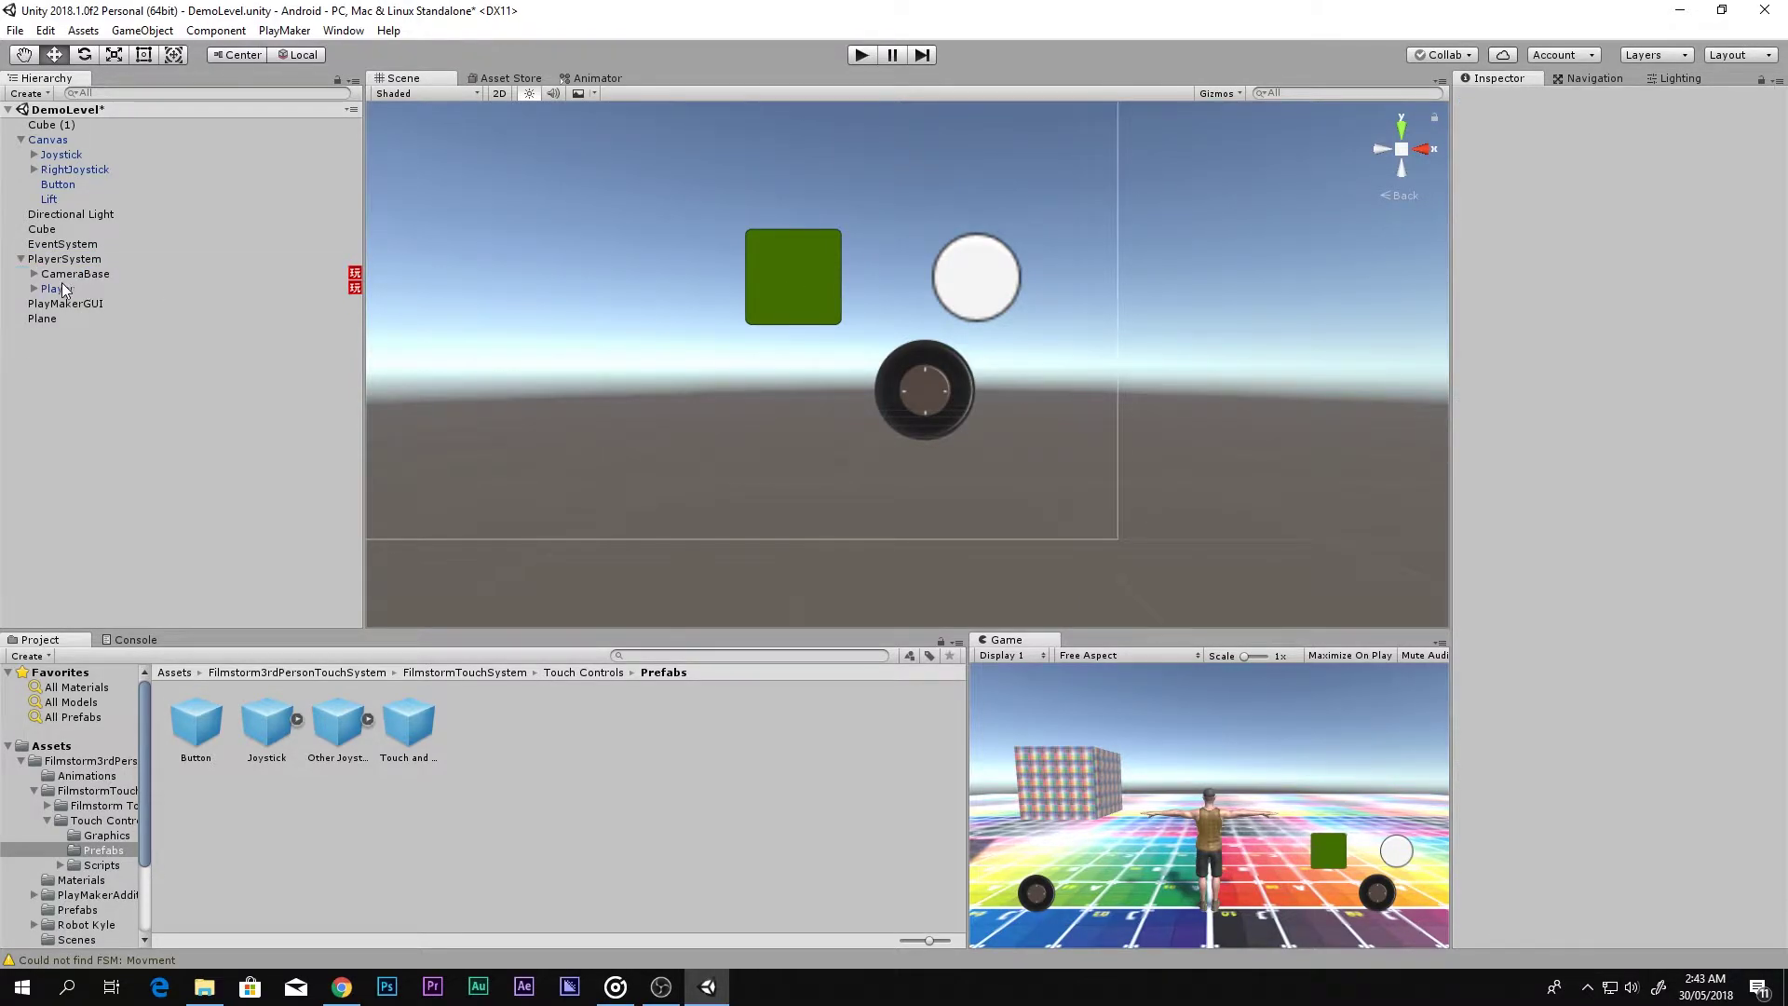
- Frame the Player object in the scene and open its Movement FSM in the PlayMaker editor
{"action": "left_click", "coordinate": [73, 289]}
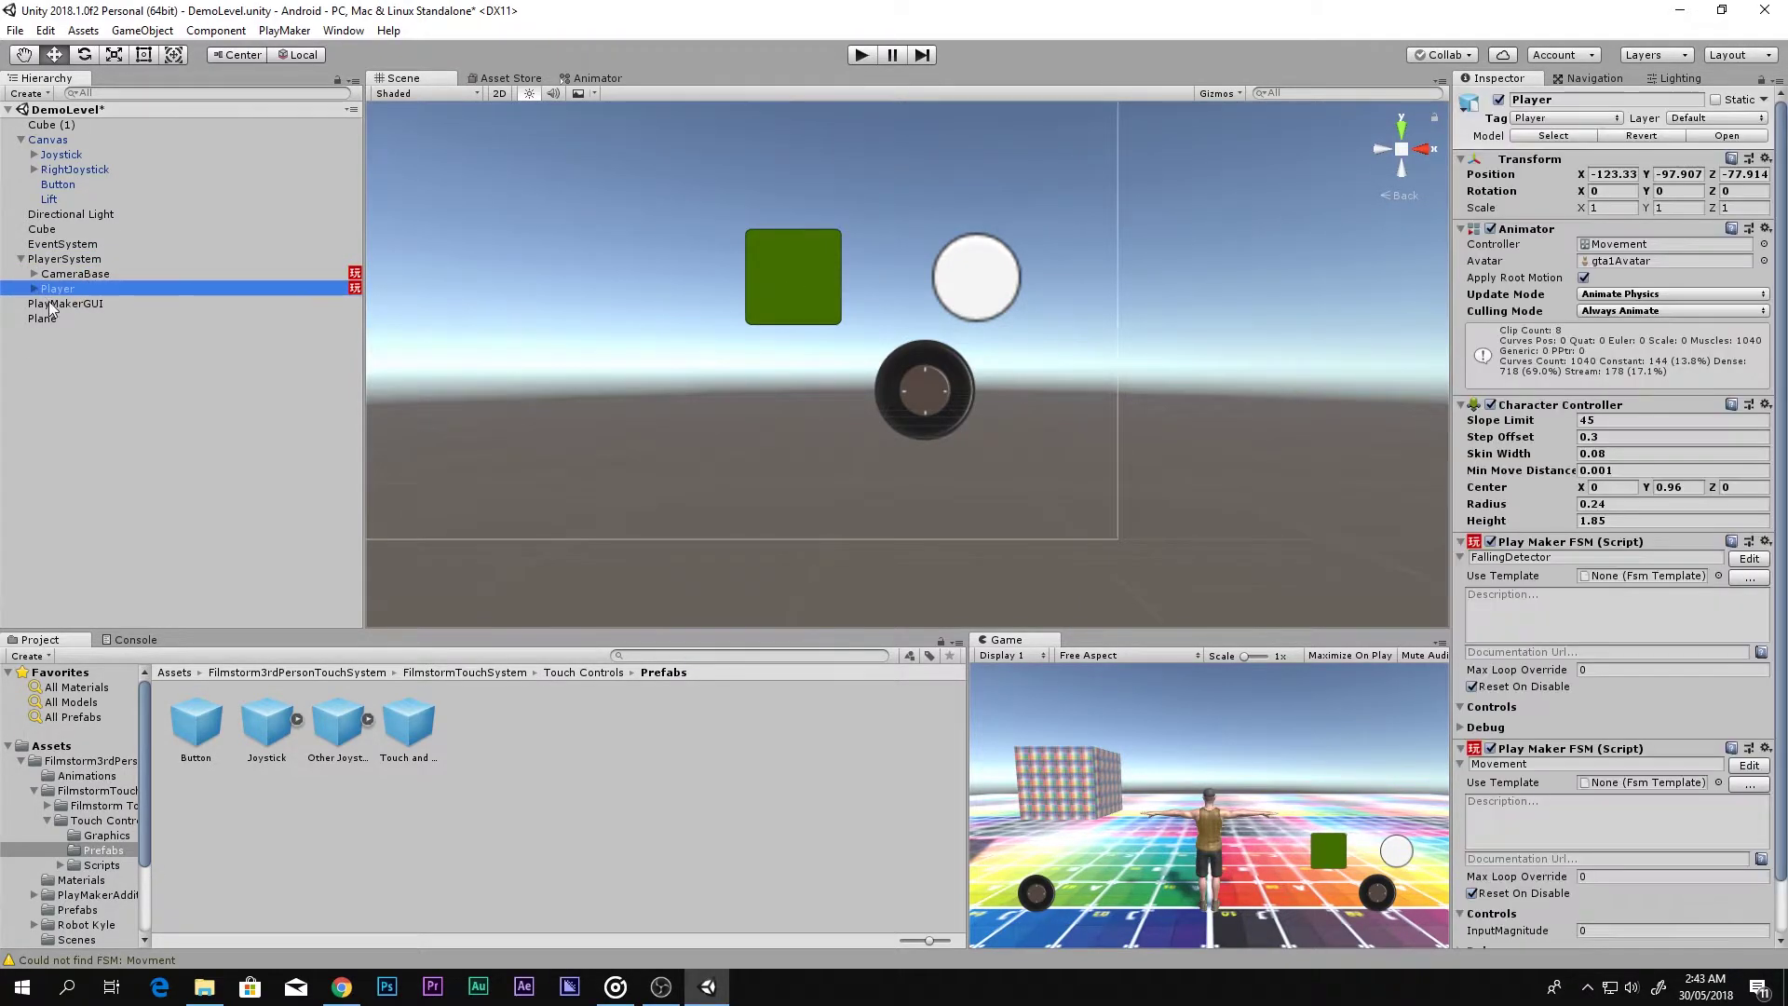
{"action": "key", "text": "f"}
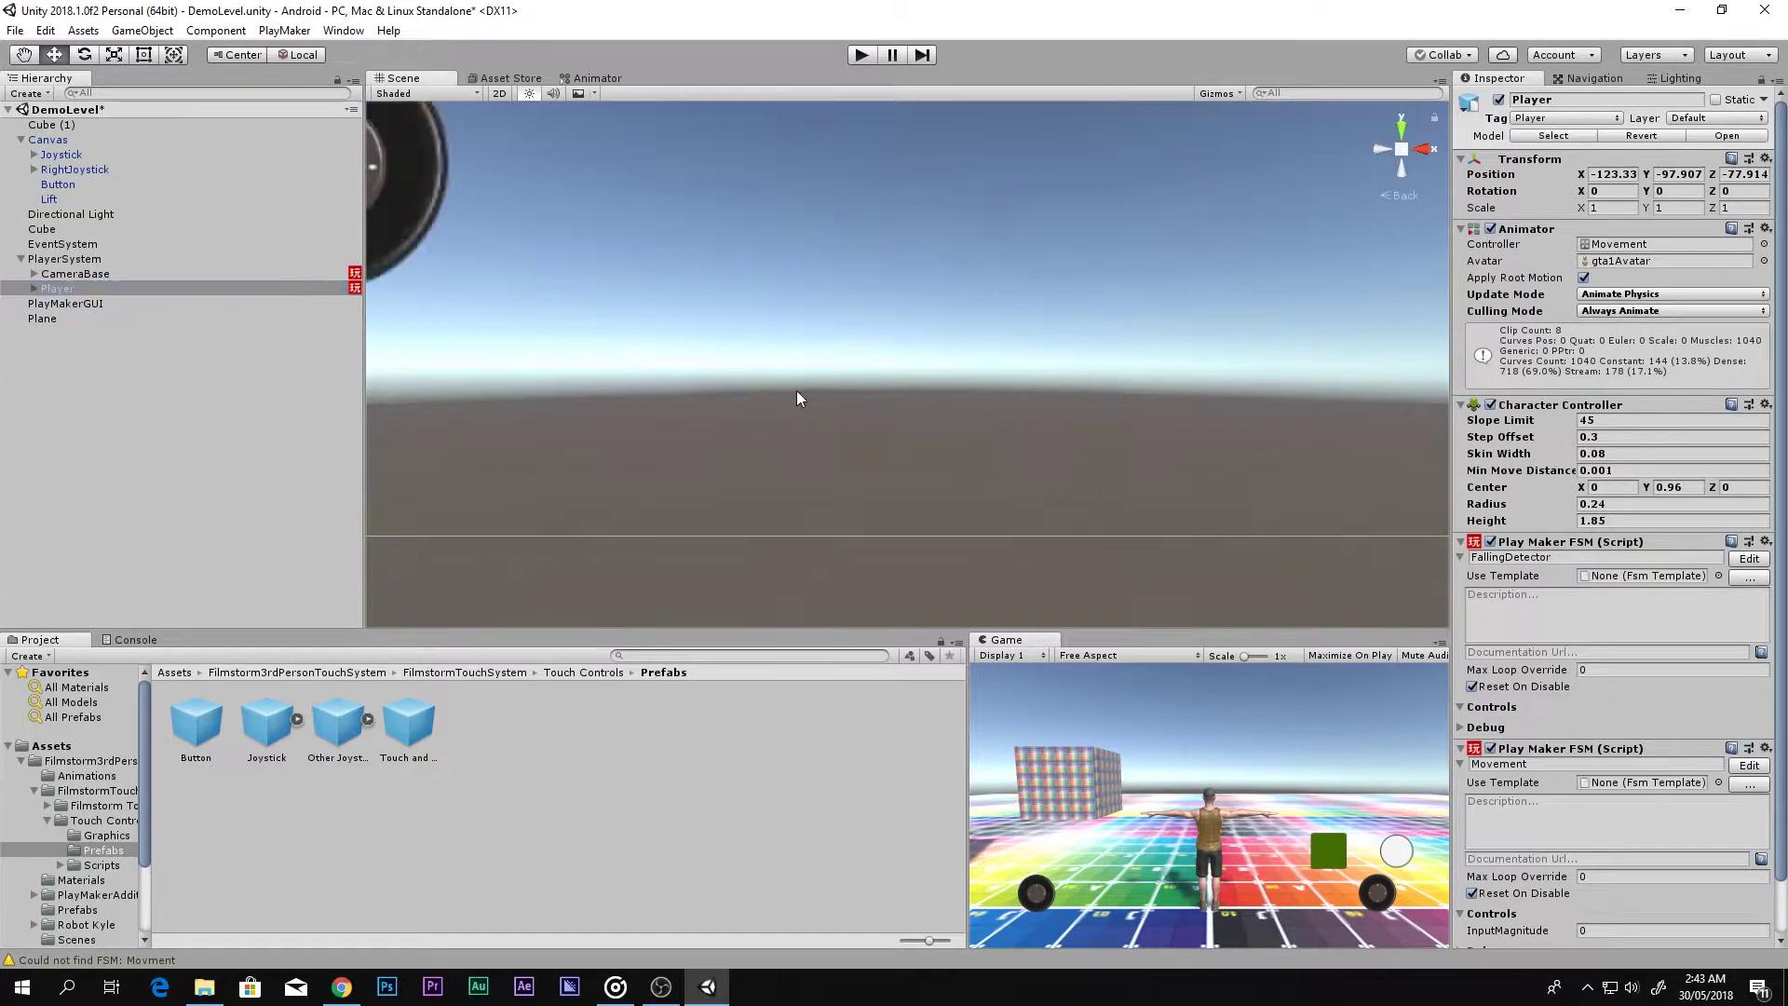
{"action": "scroll", "coordinate": [894, 427], "scroll_direction": "up", "scroll_amount": 3}
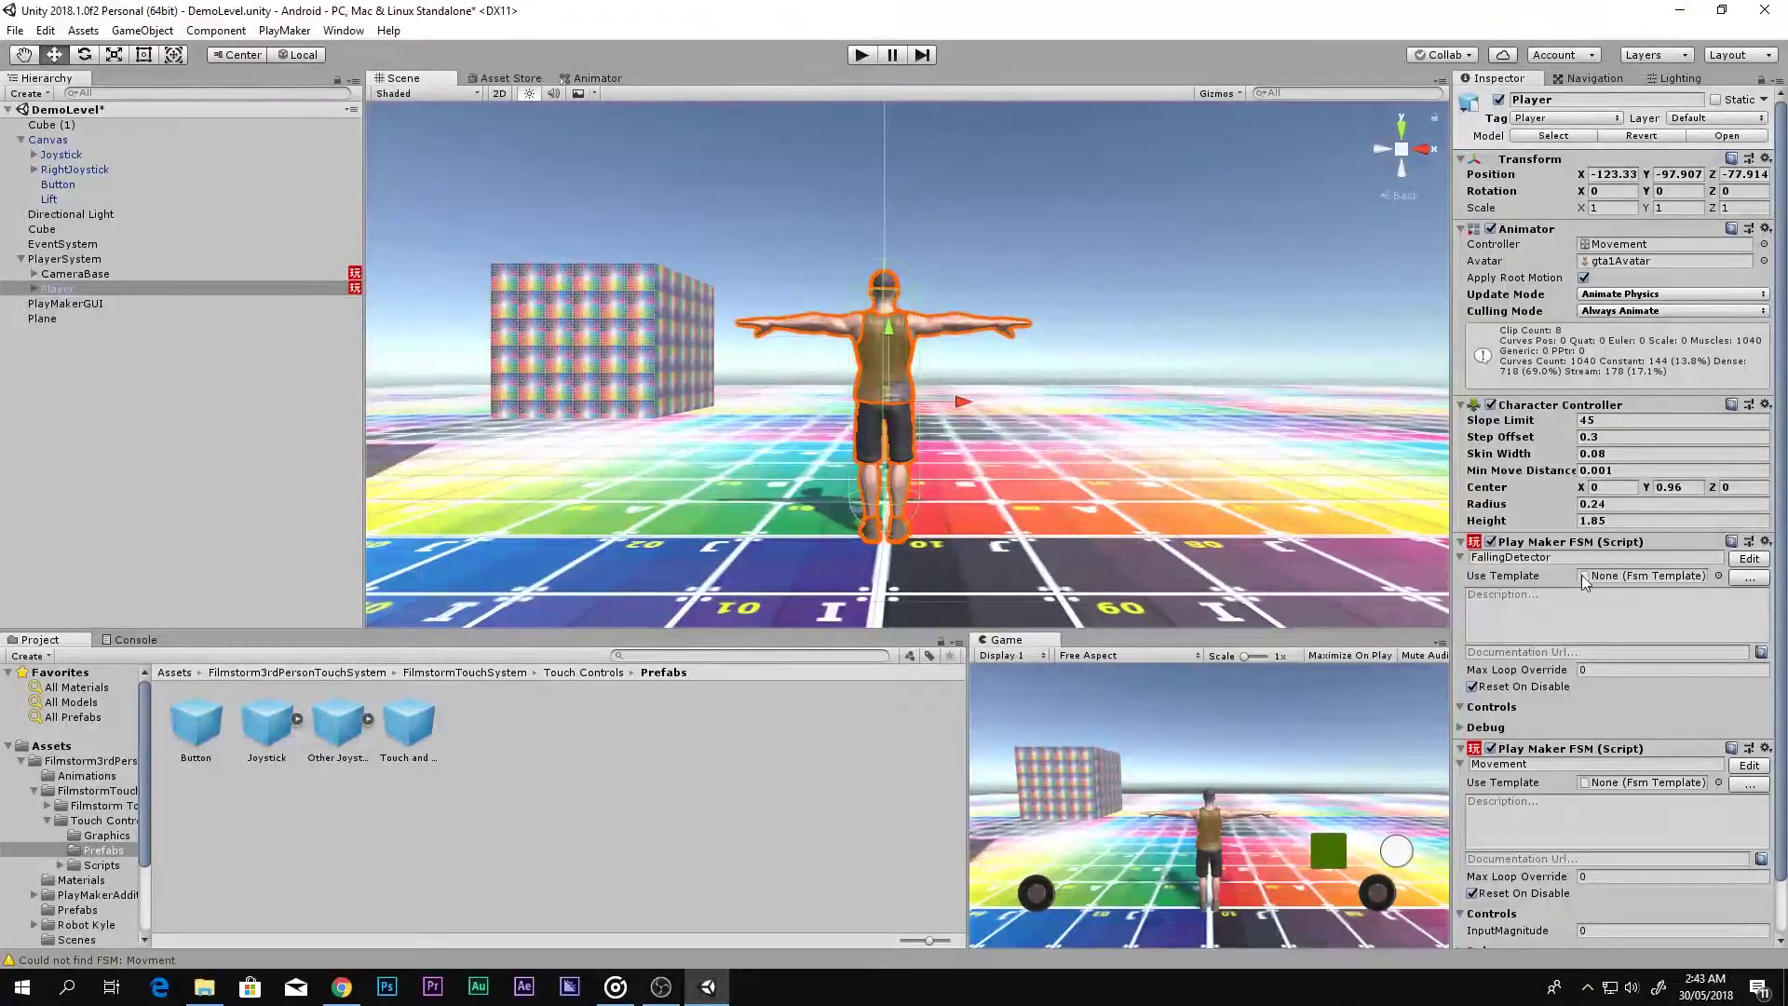
{"action": "left_click", "coordinate": [1749, 764]}
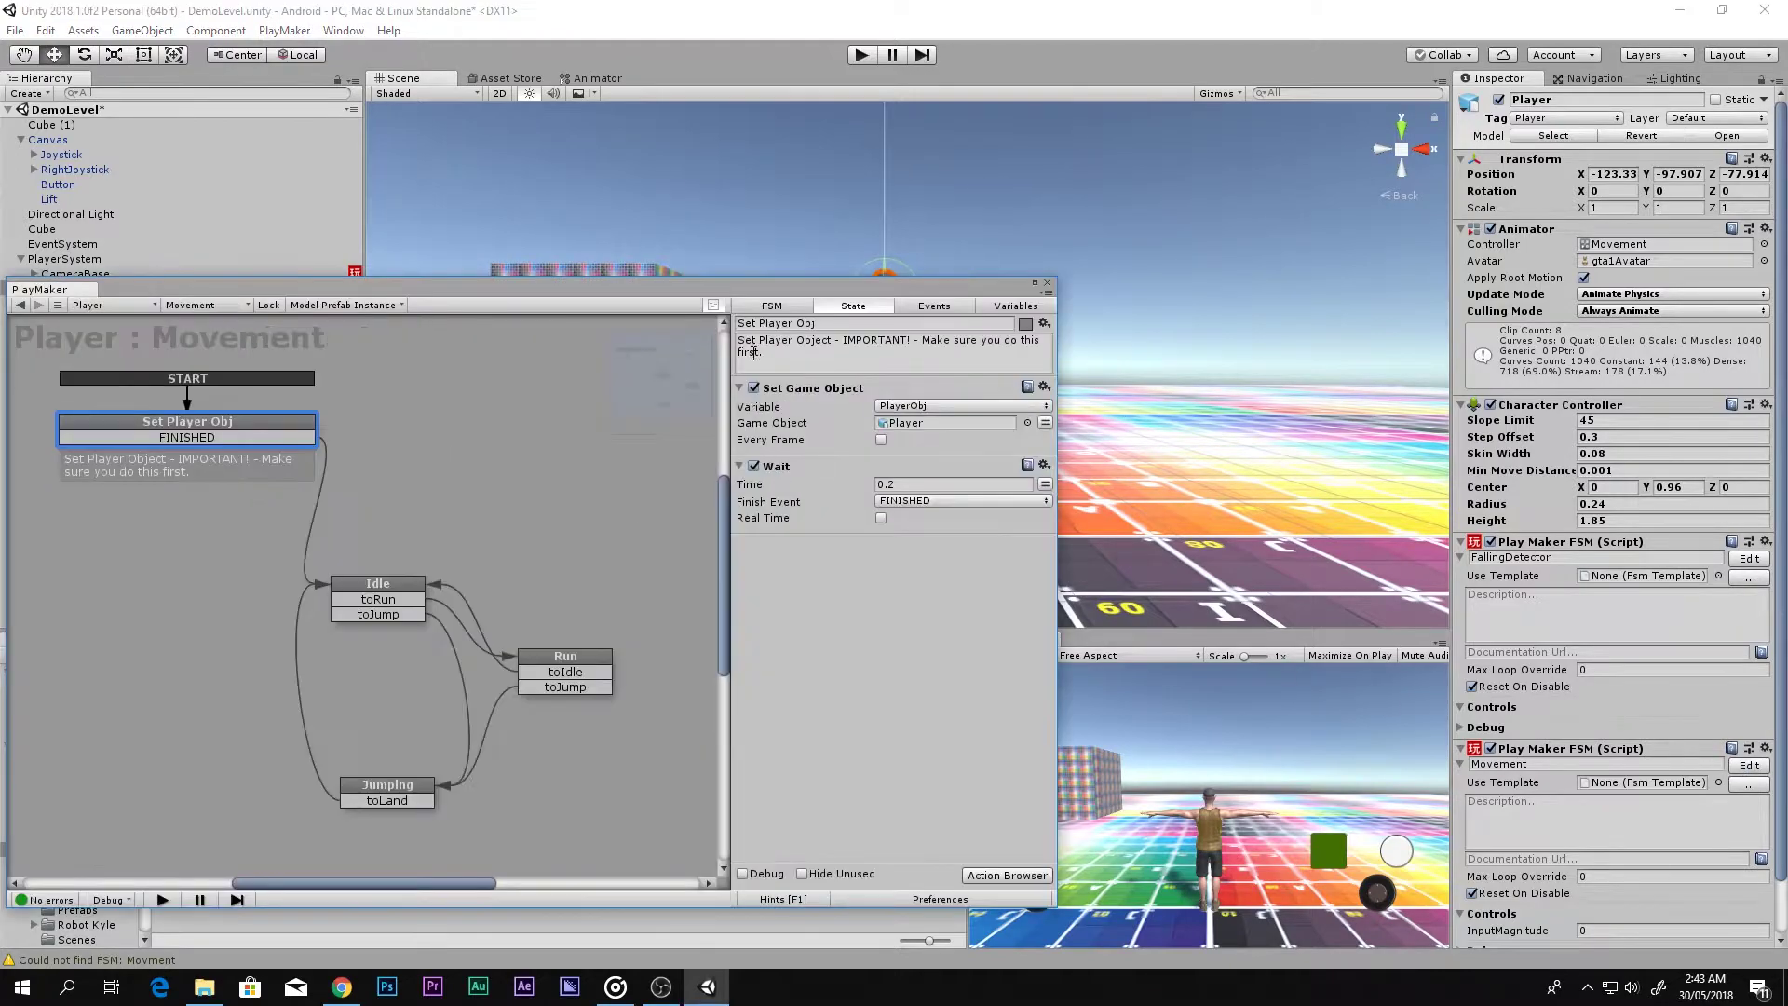
{"action": "left_click_drag", "start_coordinate": [784, 290], "coordinate": [1143, 241]}
{"action": "middle_click_drag", "start_coordinate": [858, 539], "coordinate": [847, 519]}
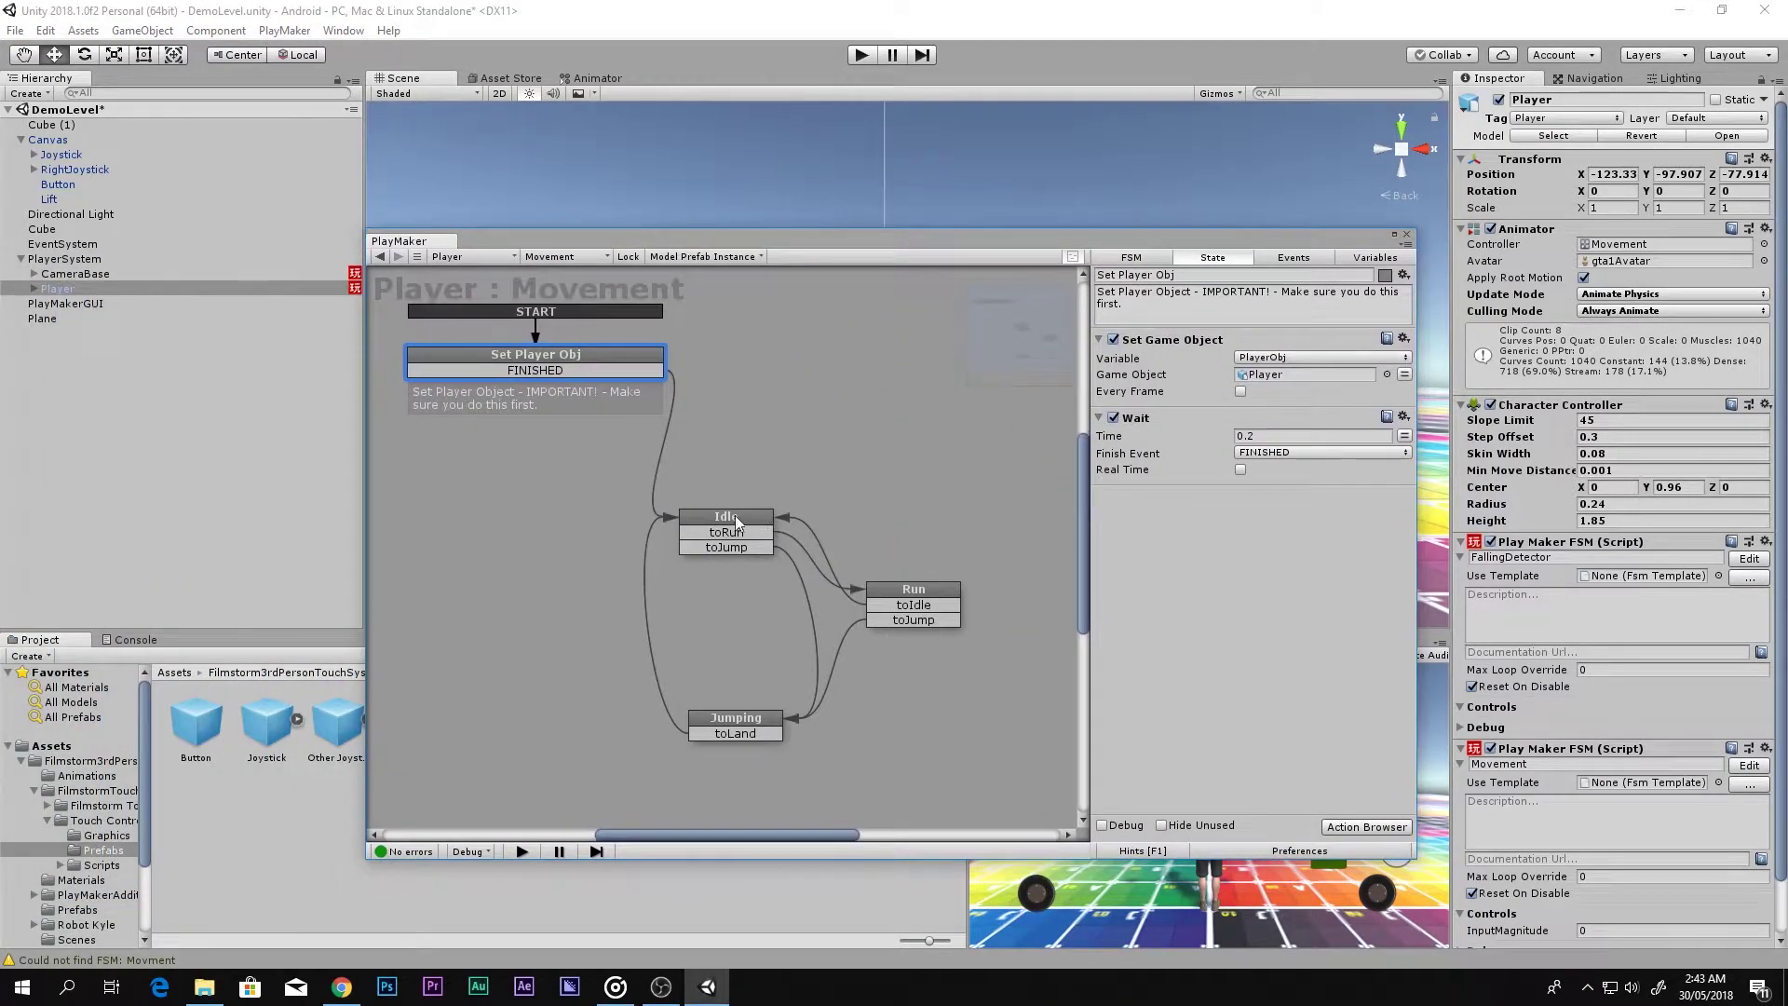
- Collapse all the actions in the Movement FSM's Idle state
{"action": "left_click", "coordinate": [735, 521]}
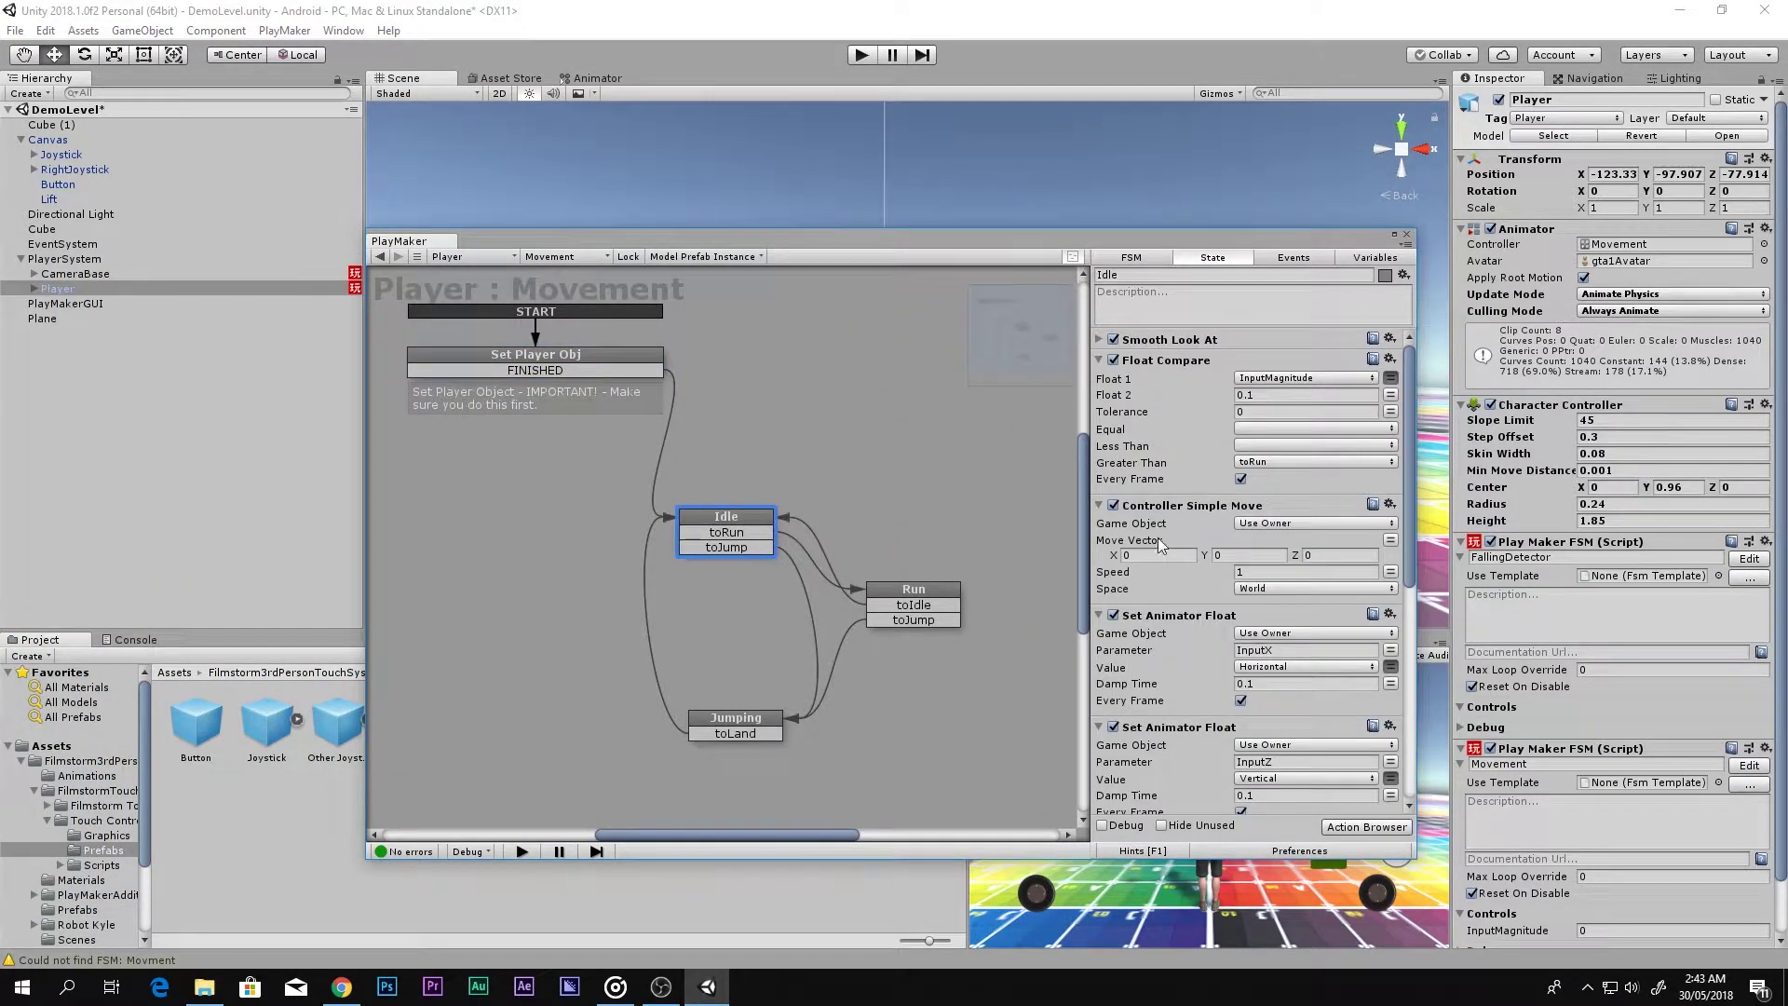
{"action": "left_click", "coordinate": [1099, 360]}
{"action": "left_click", "coordinate": [1099, 380]}
{"action": "left_click", "coordinate": [1099, 401]}
{"action": "left_click", "coordinate": [1099, 400]}
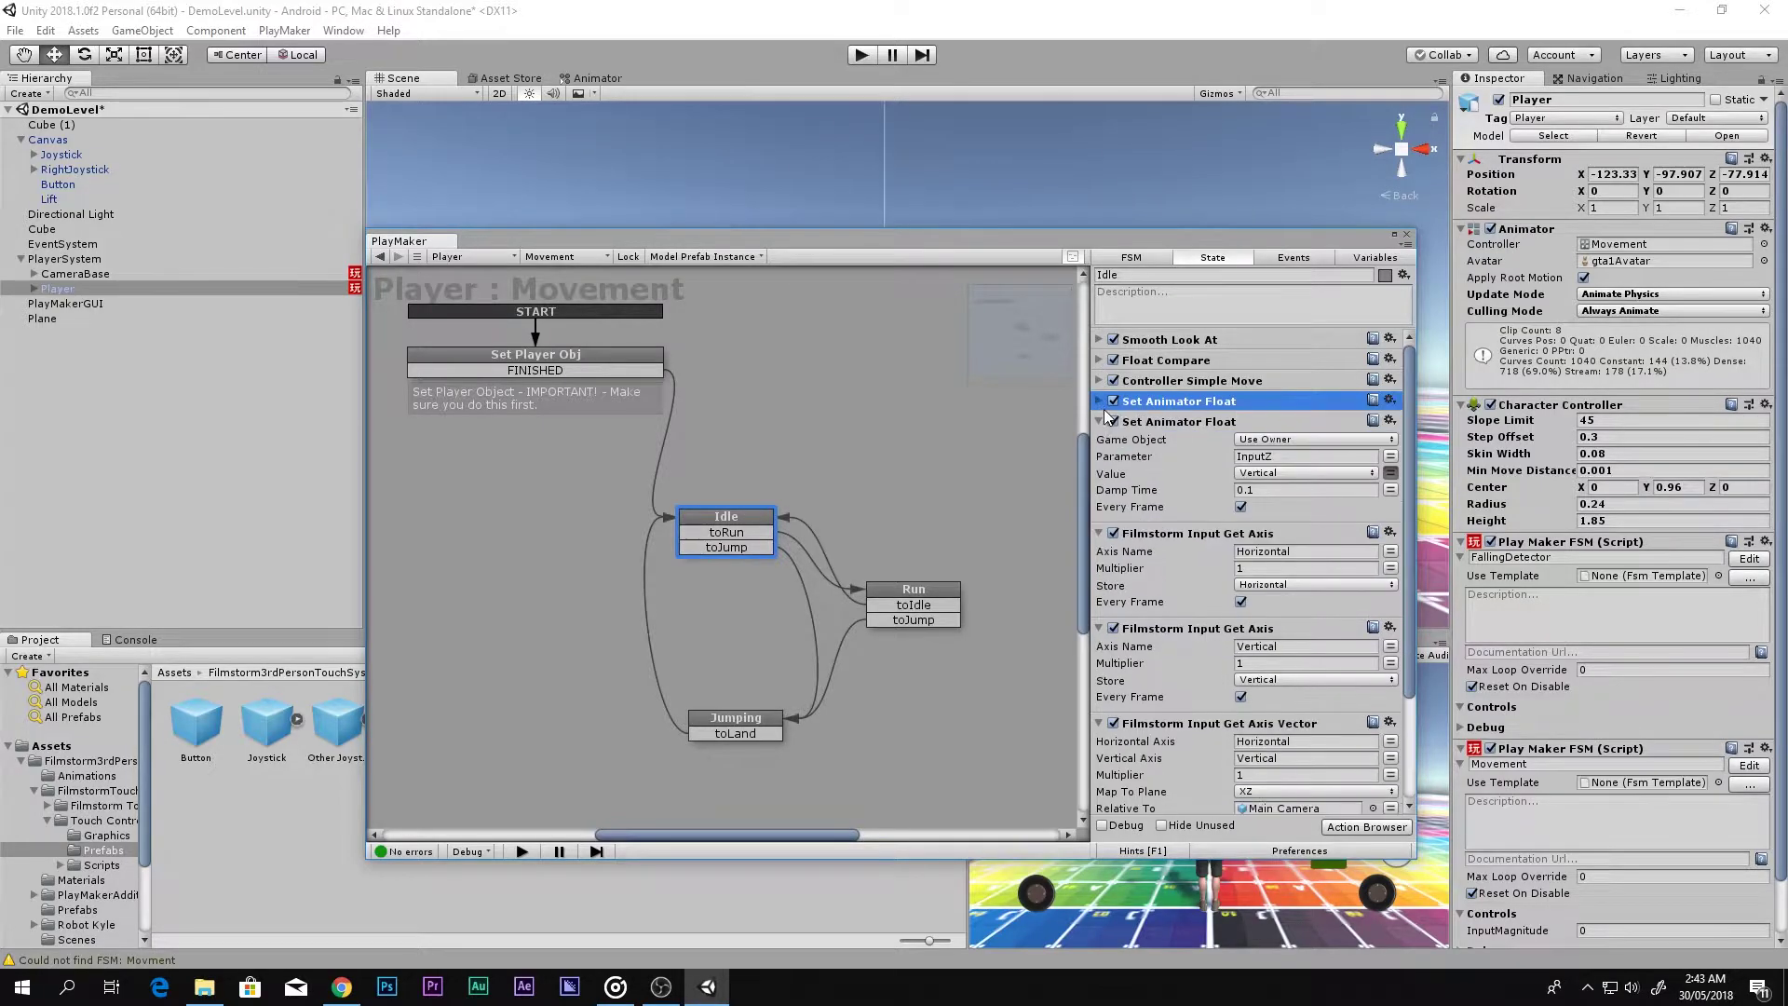
{"action": "left_click", "coordinate": [1100, 421]}
{"action": "left_click", "coordinate": [1101, 441]}
{"action": "left_click", "coordinate": [1101, 462]}
{"action": "left_click", "coordinate": [1101, 482]}
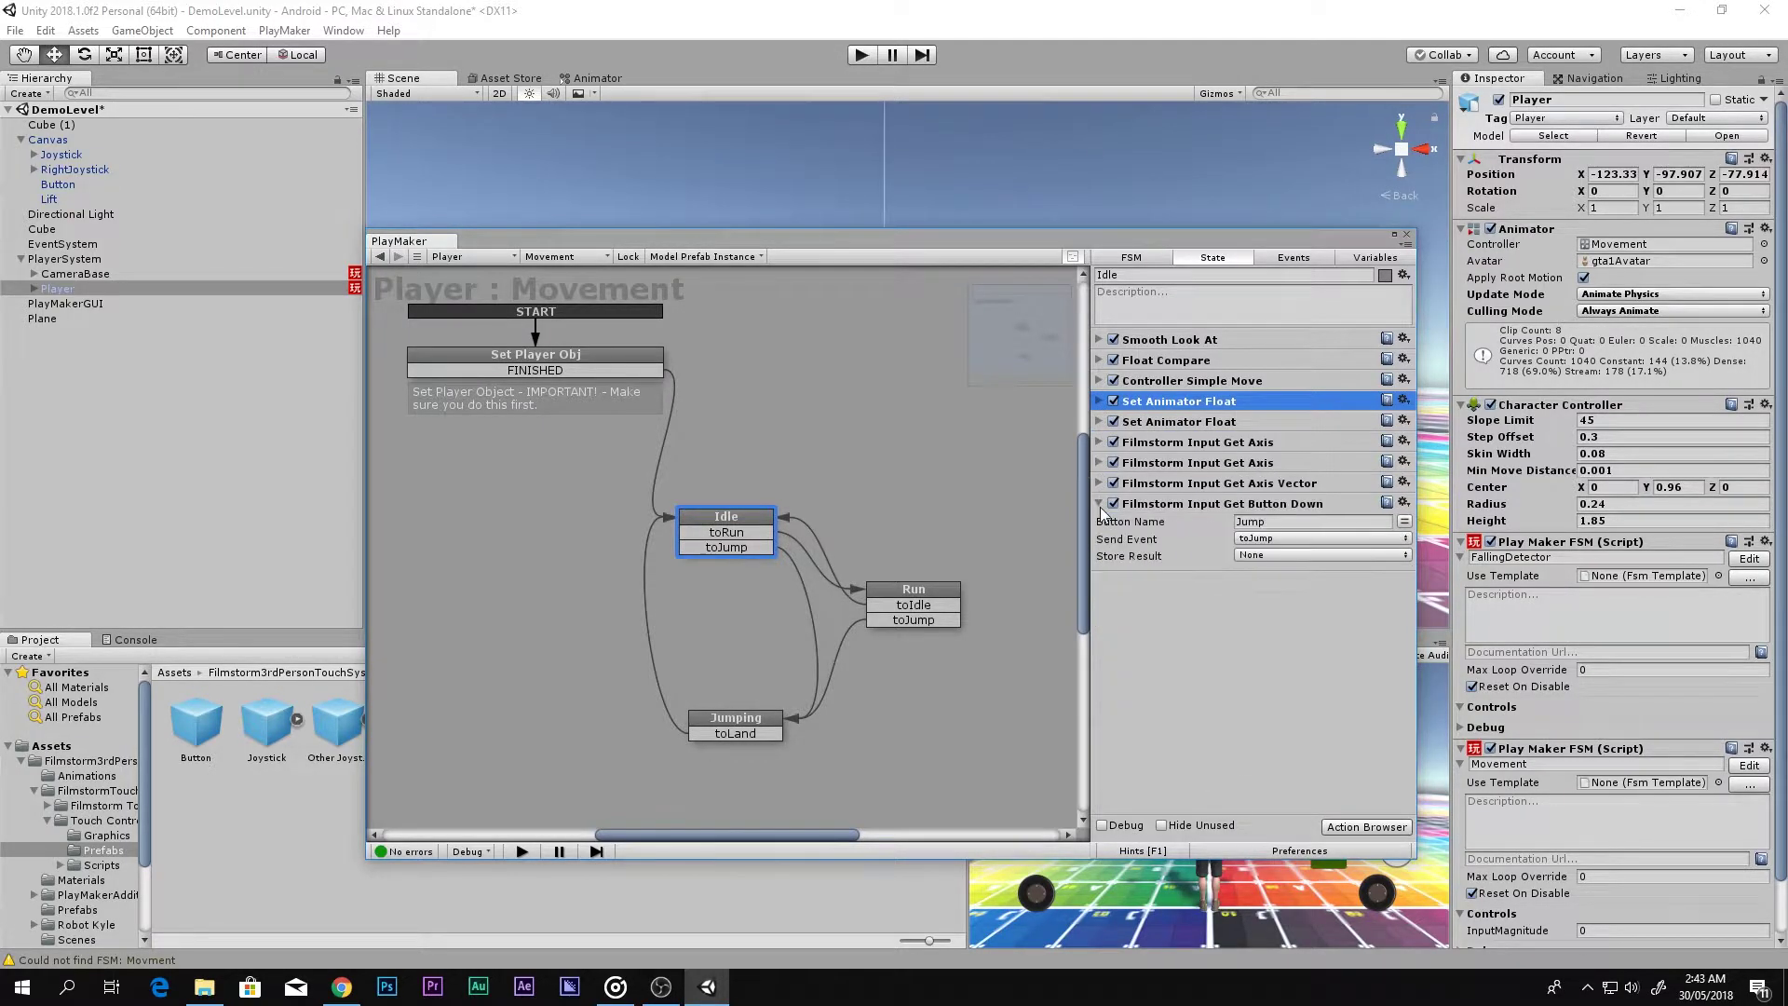
{"action": "left_click", "coordinate": [1100, 502]}
- Collapse the Animator Cross Fade, Wait and Translate actions in the Jumping state
{"action": "left_click", "coordinate": [736, 719]}
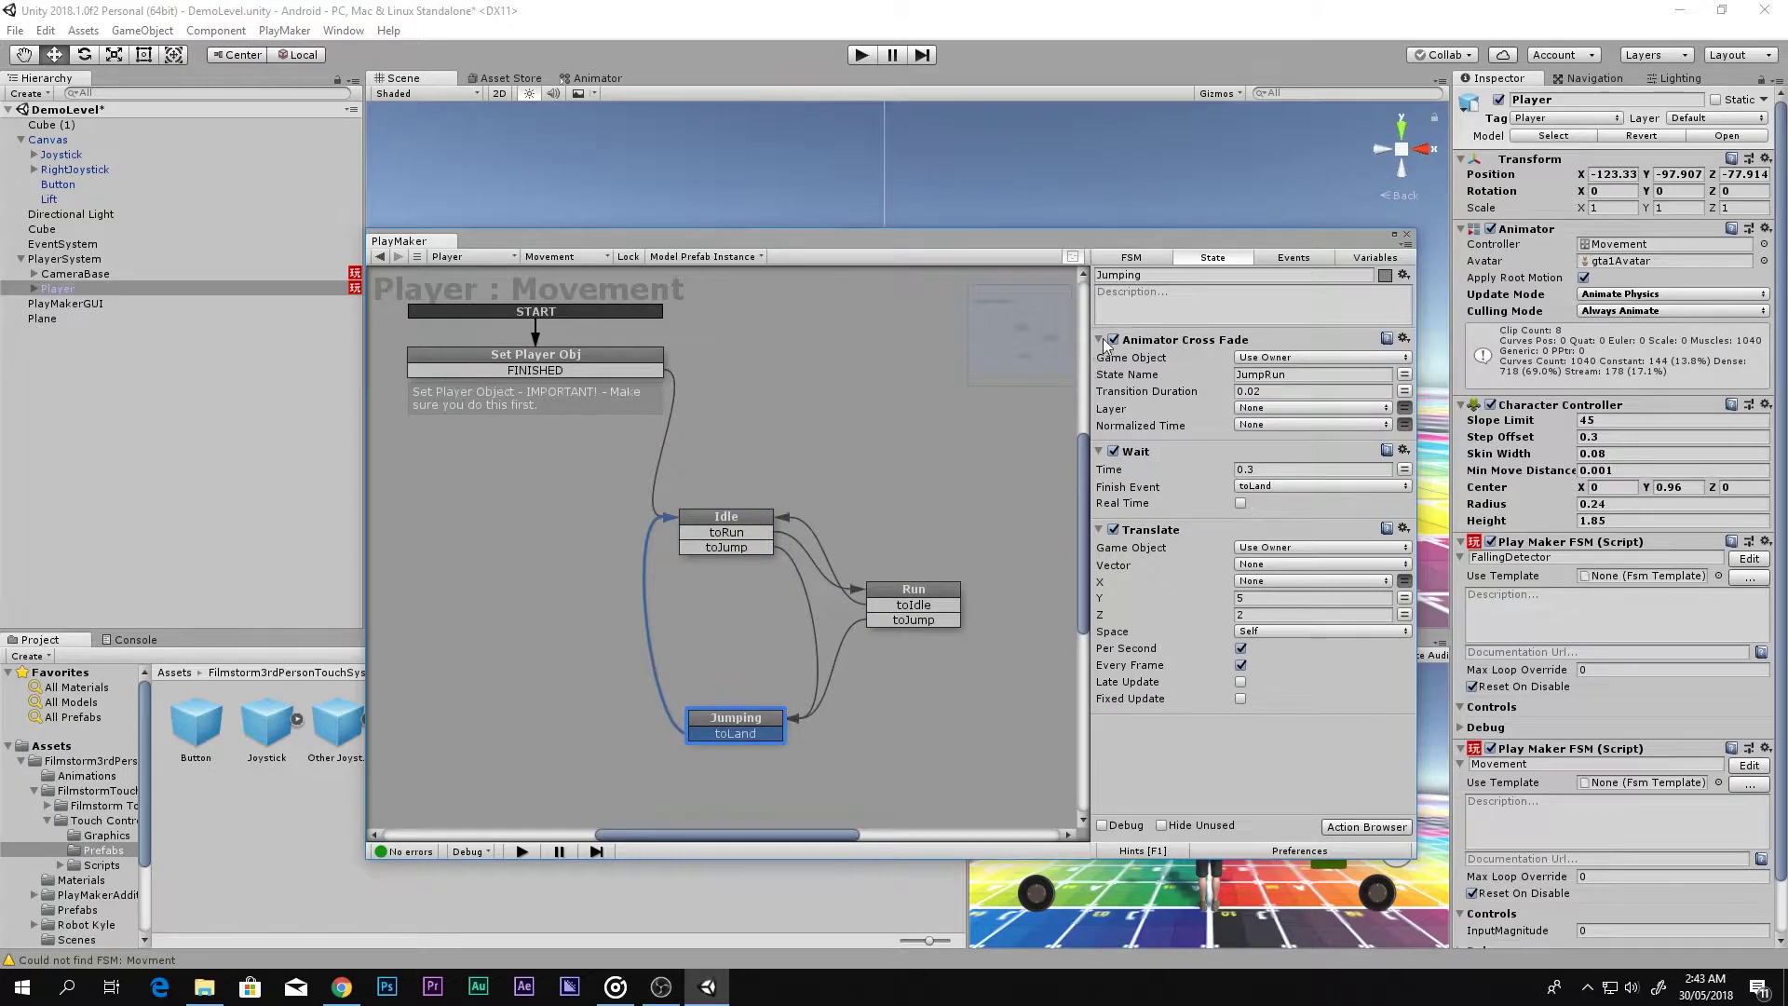
{"action": "left_click", "coordinate": [1099, 339]}
{"action": "left_click", "coordinate": [1099, 360]}
{"action": "left_click", "coordinate": [1099, 380]}
- Collapse all the actions in the Run state, from Float Compare down to Filmstorm Input Get Button Down
{"action": "left_click", "coordinate": [955, 596]}
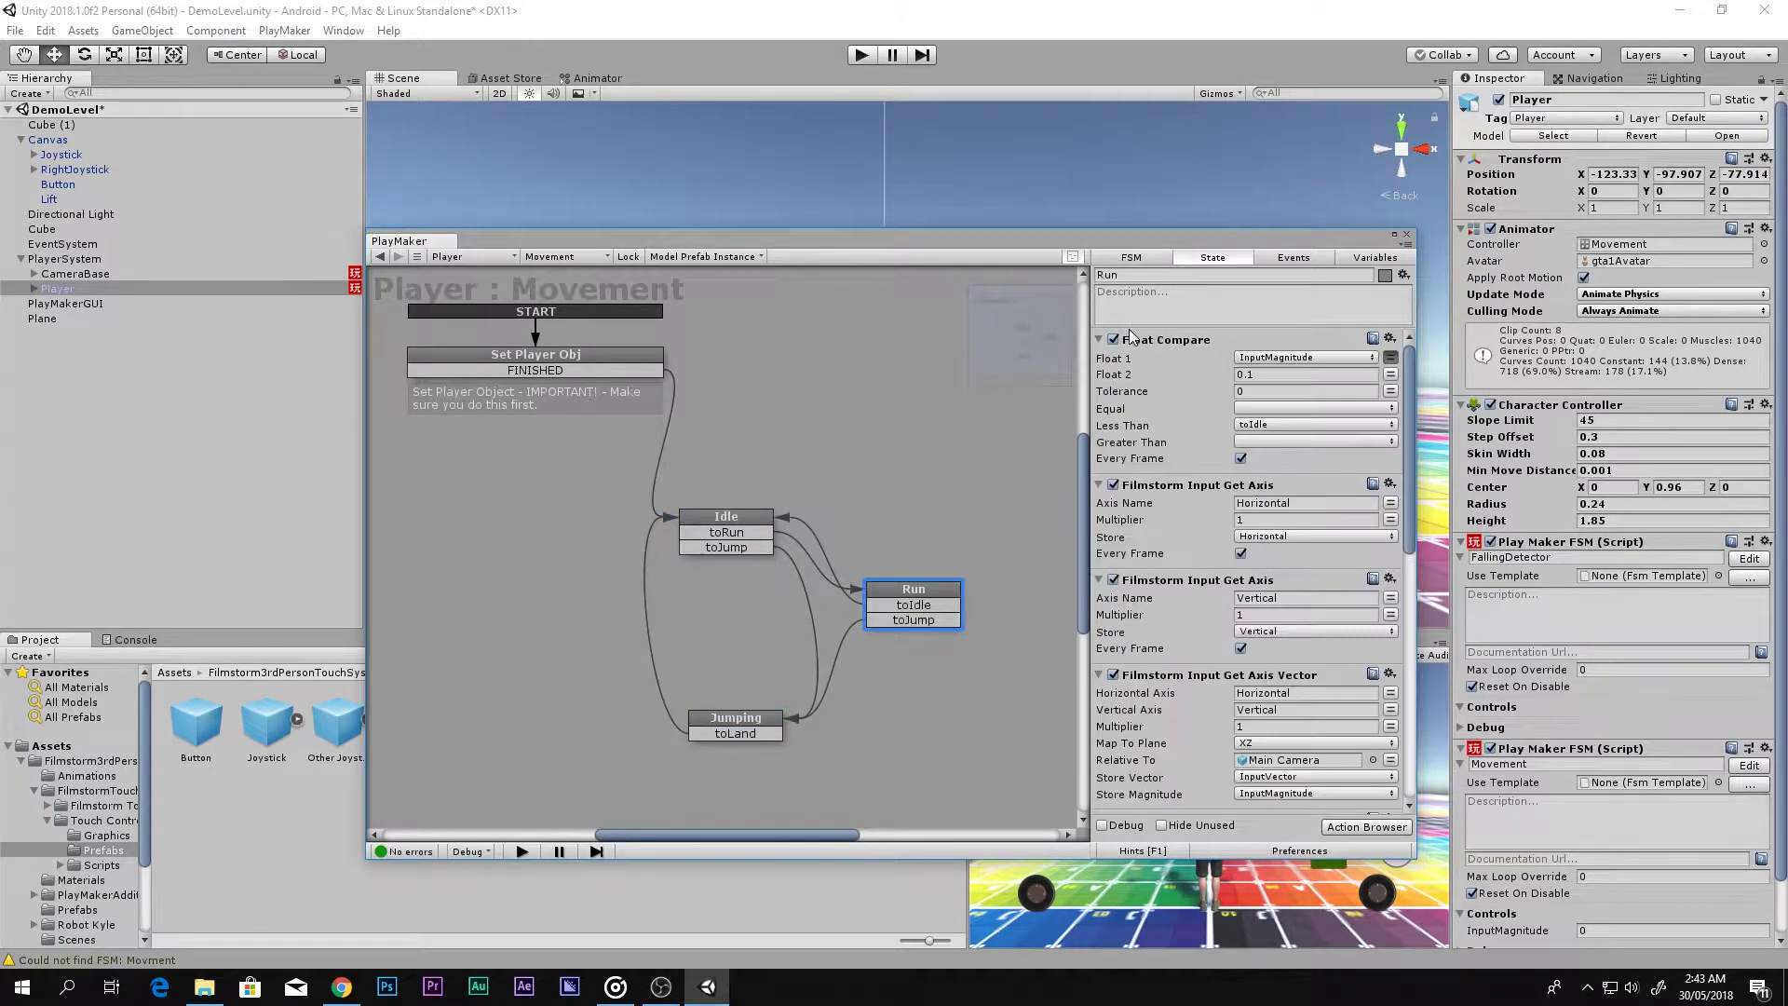
{"action": "left_click", "coordinate": [1099, 339]}
{"action": "left_click", "coordinate": [1099, 360]}
{"action": "left_click", "coordinate": [1099, 380]}
{"action": "left_click", "coordinate": [1099, 400]}
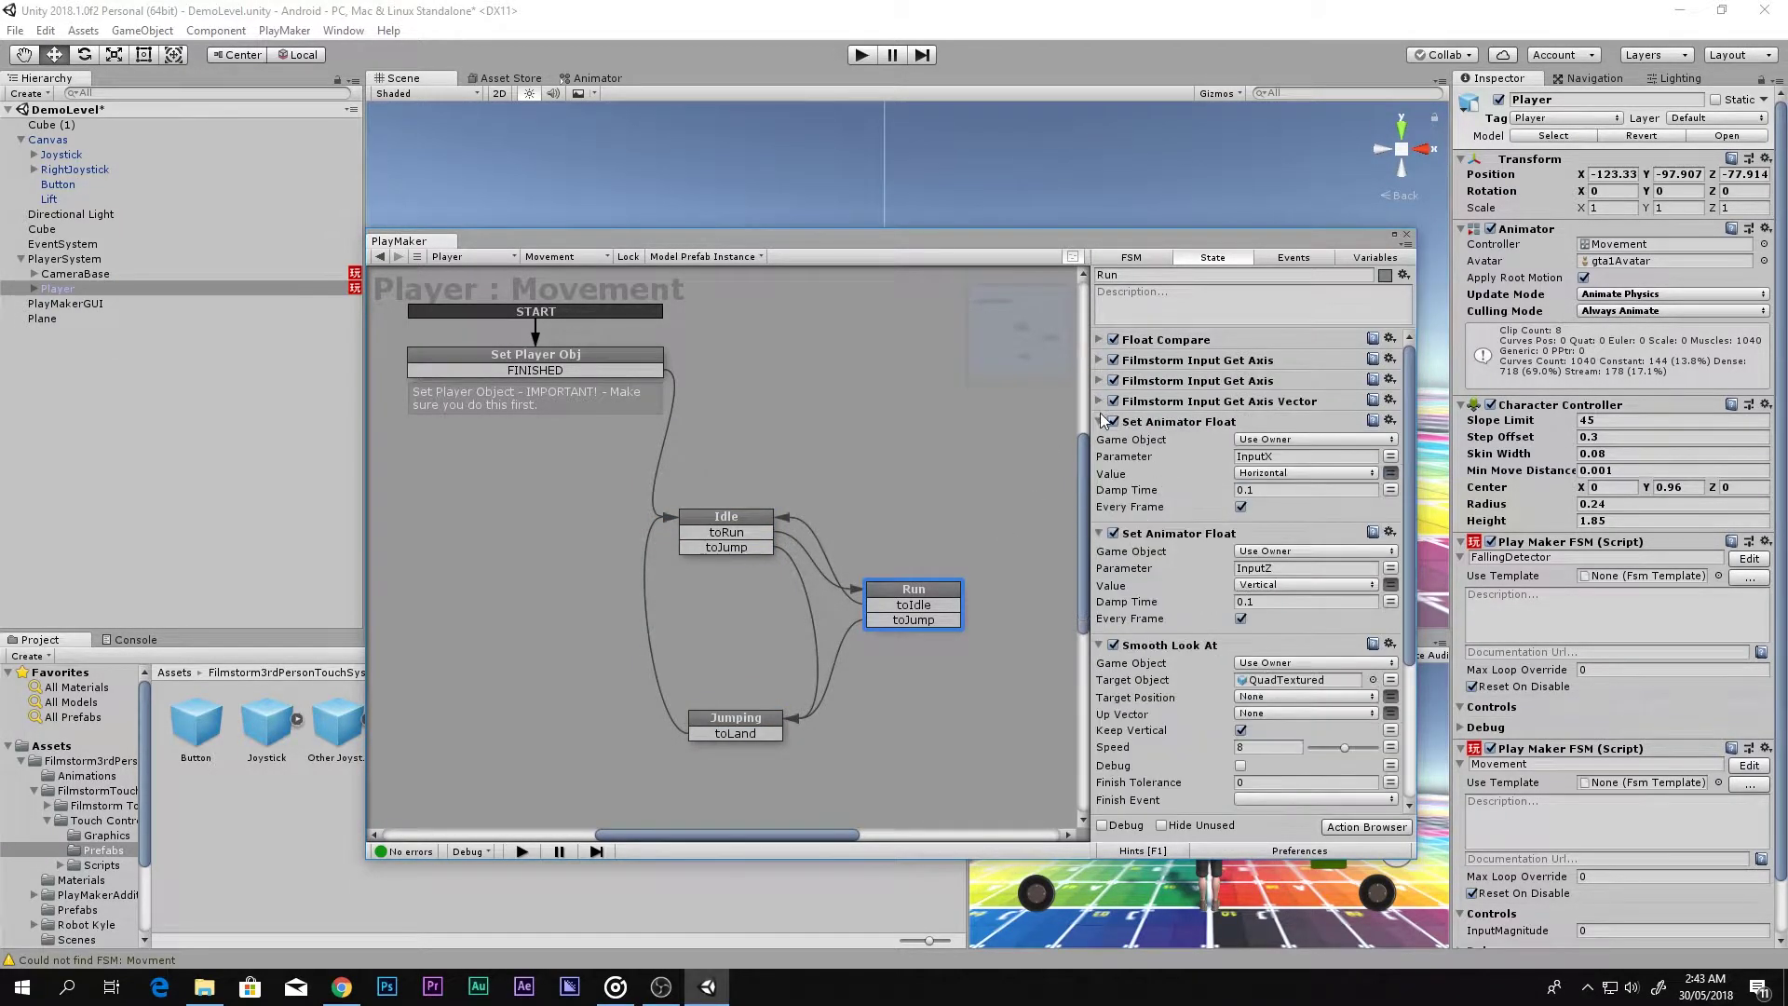
{"action": "left_click", "coordinate": [1099, 421]}
{"action": "left_click", "coordinate": [1099, 441]}
{"action": "left_click", "coordinate": [1099, 462]}
{"action": "left_click", "coordinate": [1099, 483]}
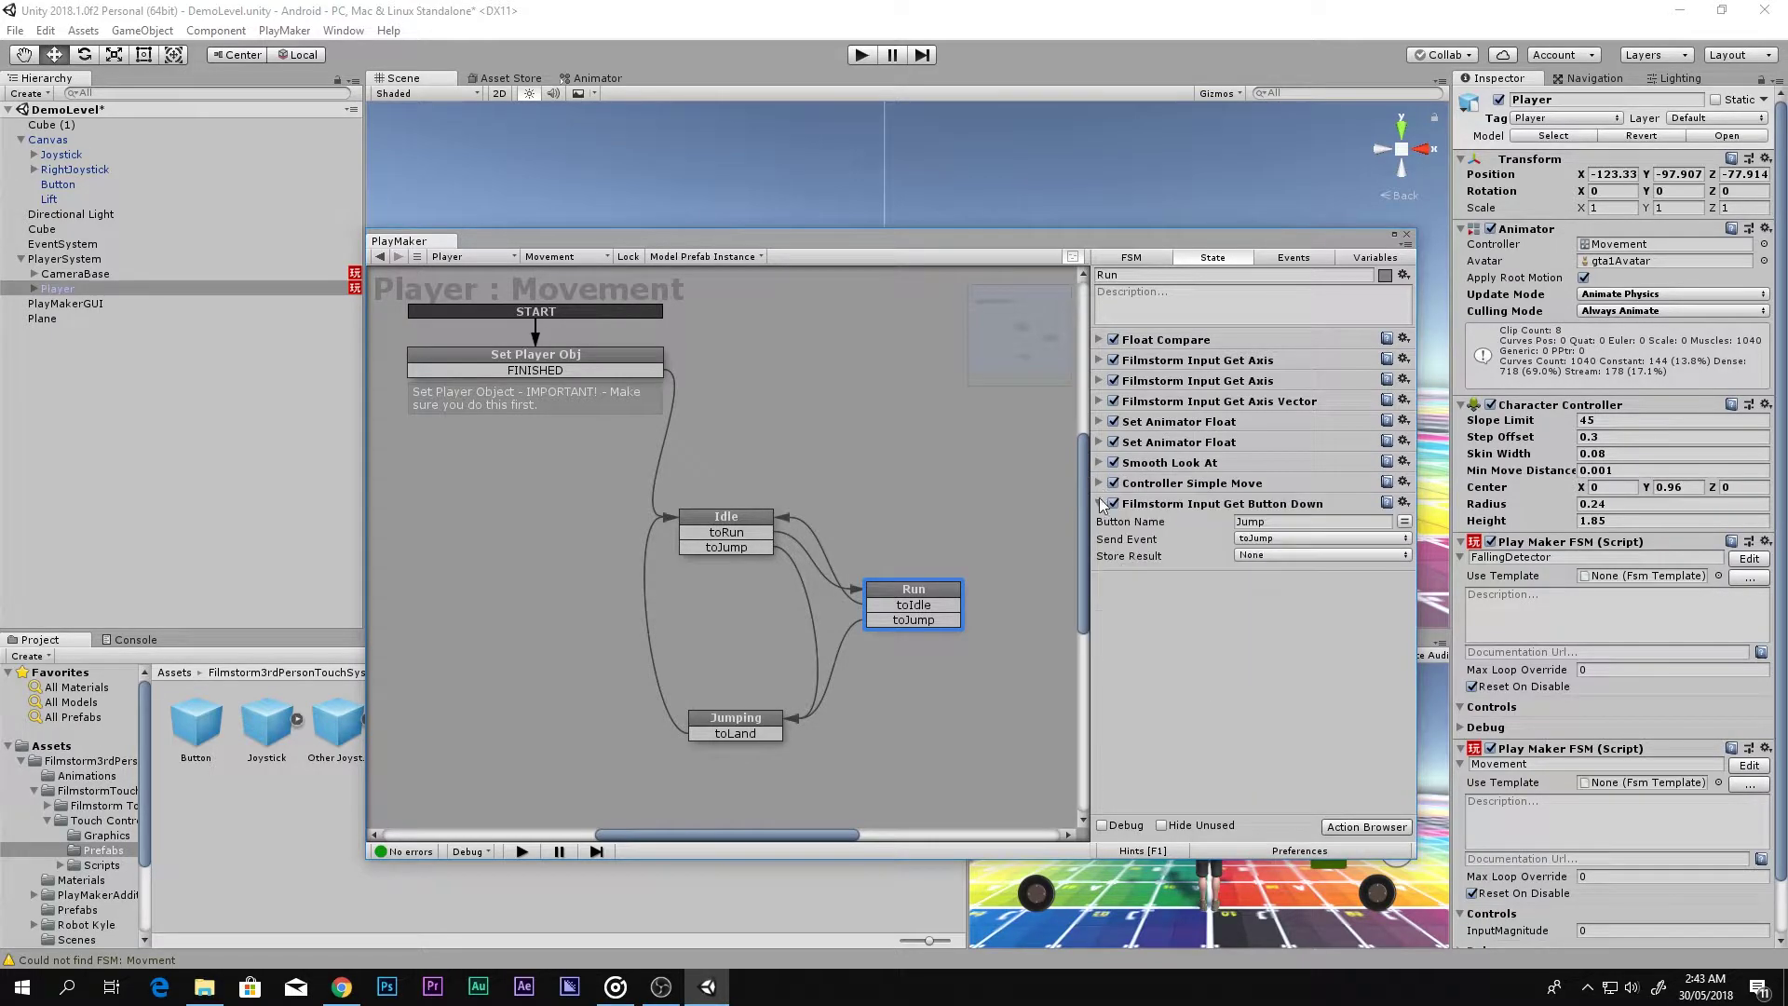
{"action": "left_click", "coordinate": [1099, 503]}
- Collapse the Set Game Object and Wait actions in the Set Player Obj state
{"action": "left_click", "coordinate": [585, 364]}
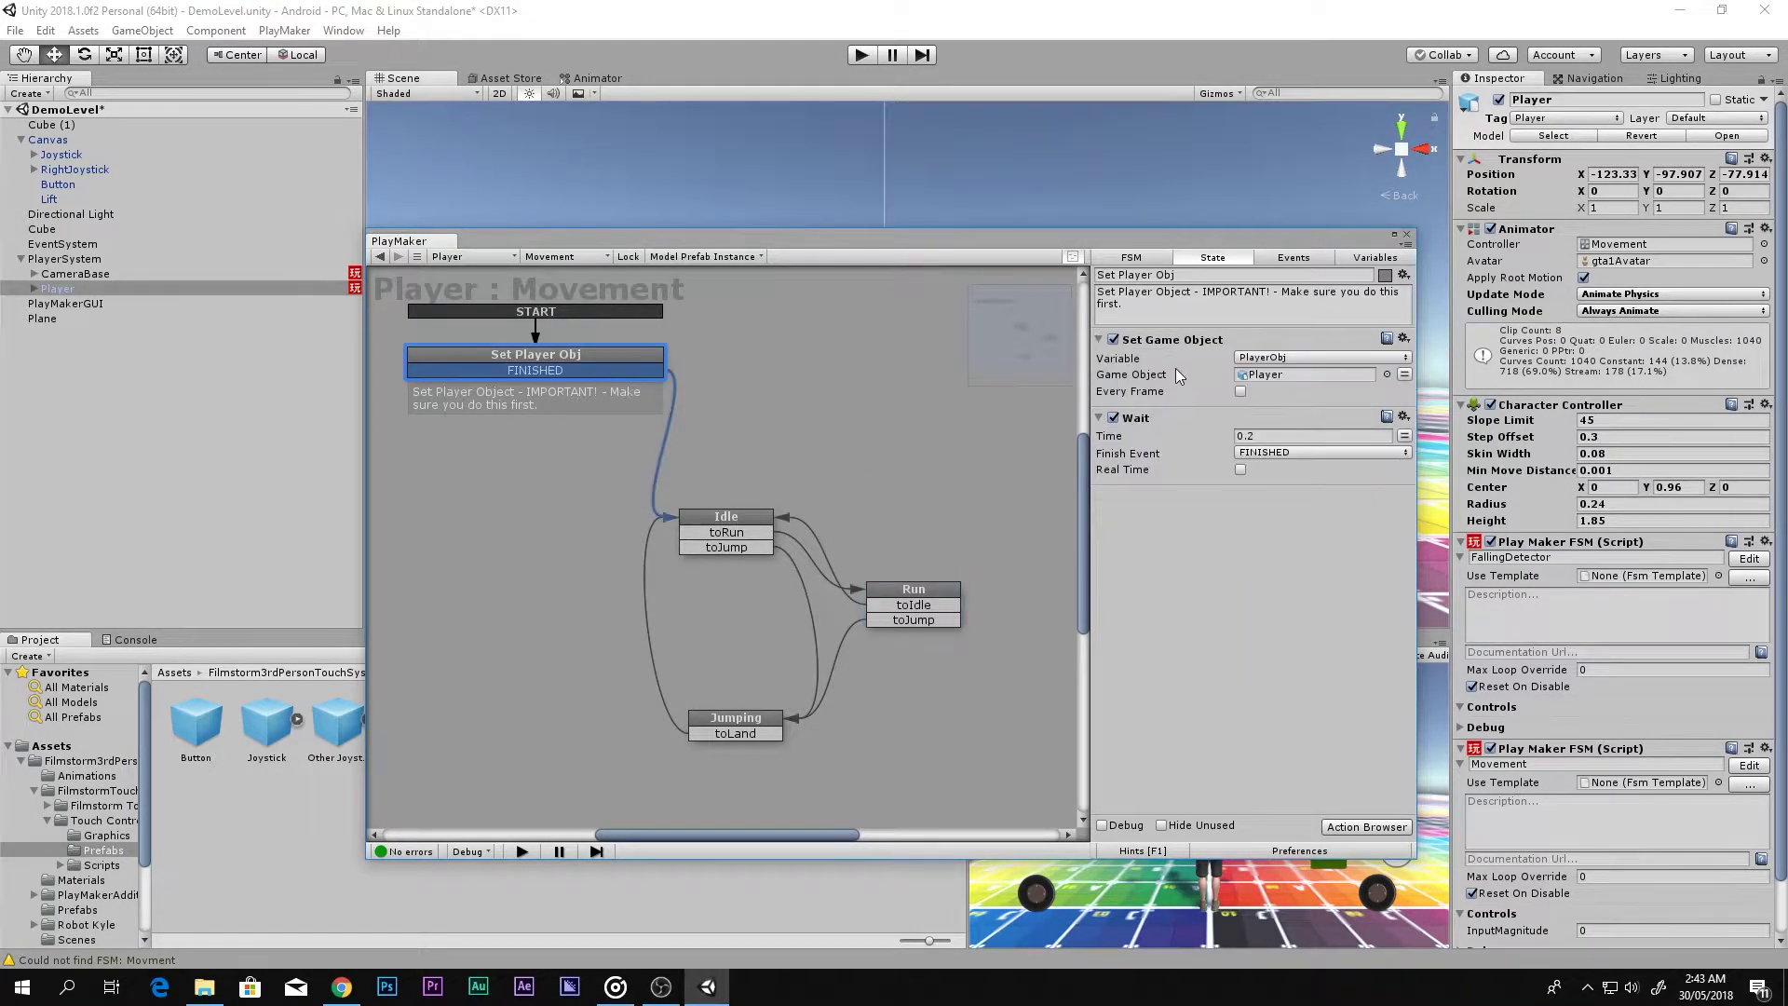
{"action": "left_click", "coordinate": [1100, 339]}
{"action": "left_click", "coordinate": [1103, 360]}
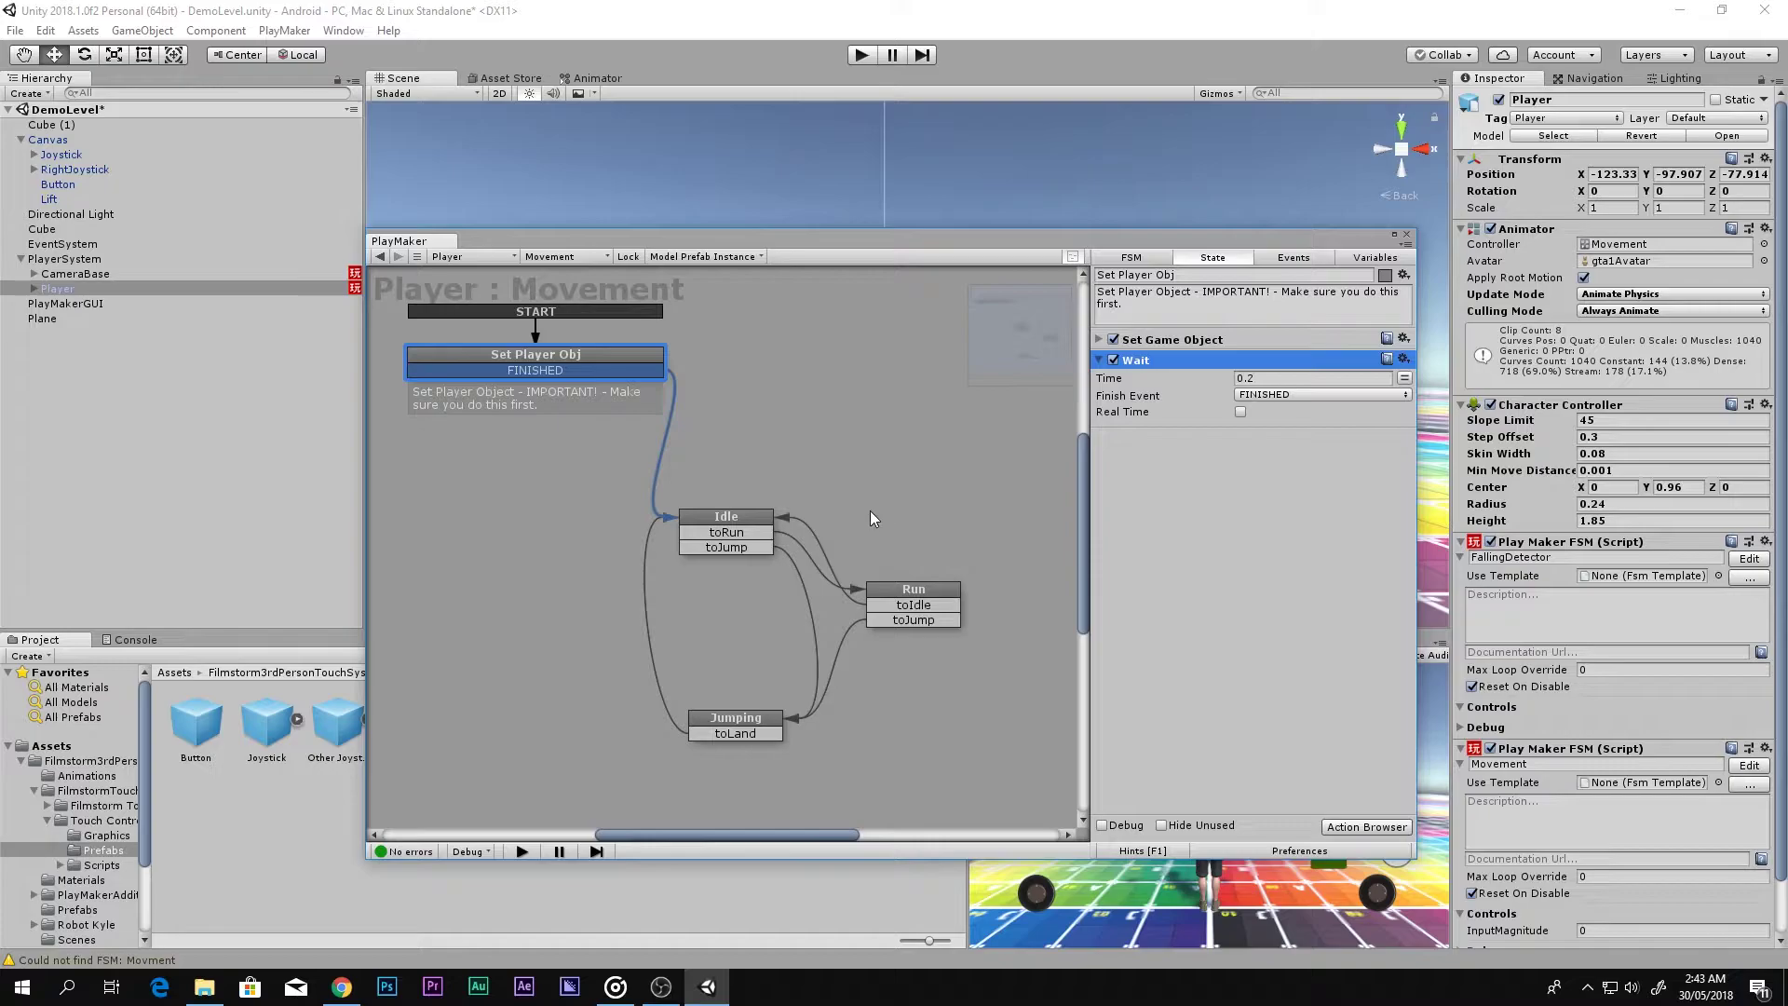
{"action": "left_click", "coordinate": [1100, 361]}
- Add a second Filmstorm Input Get Button Down action to the Idle state and close the action browser
{"action": "left_click", "coordinate": [733, 536]}
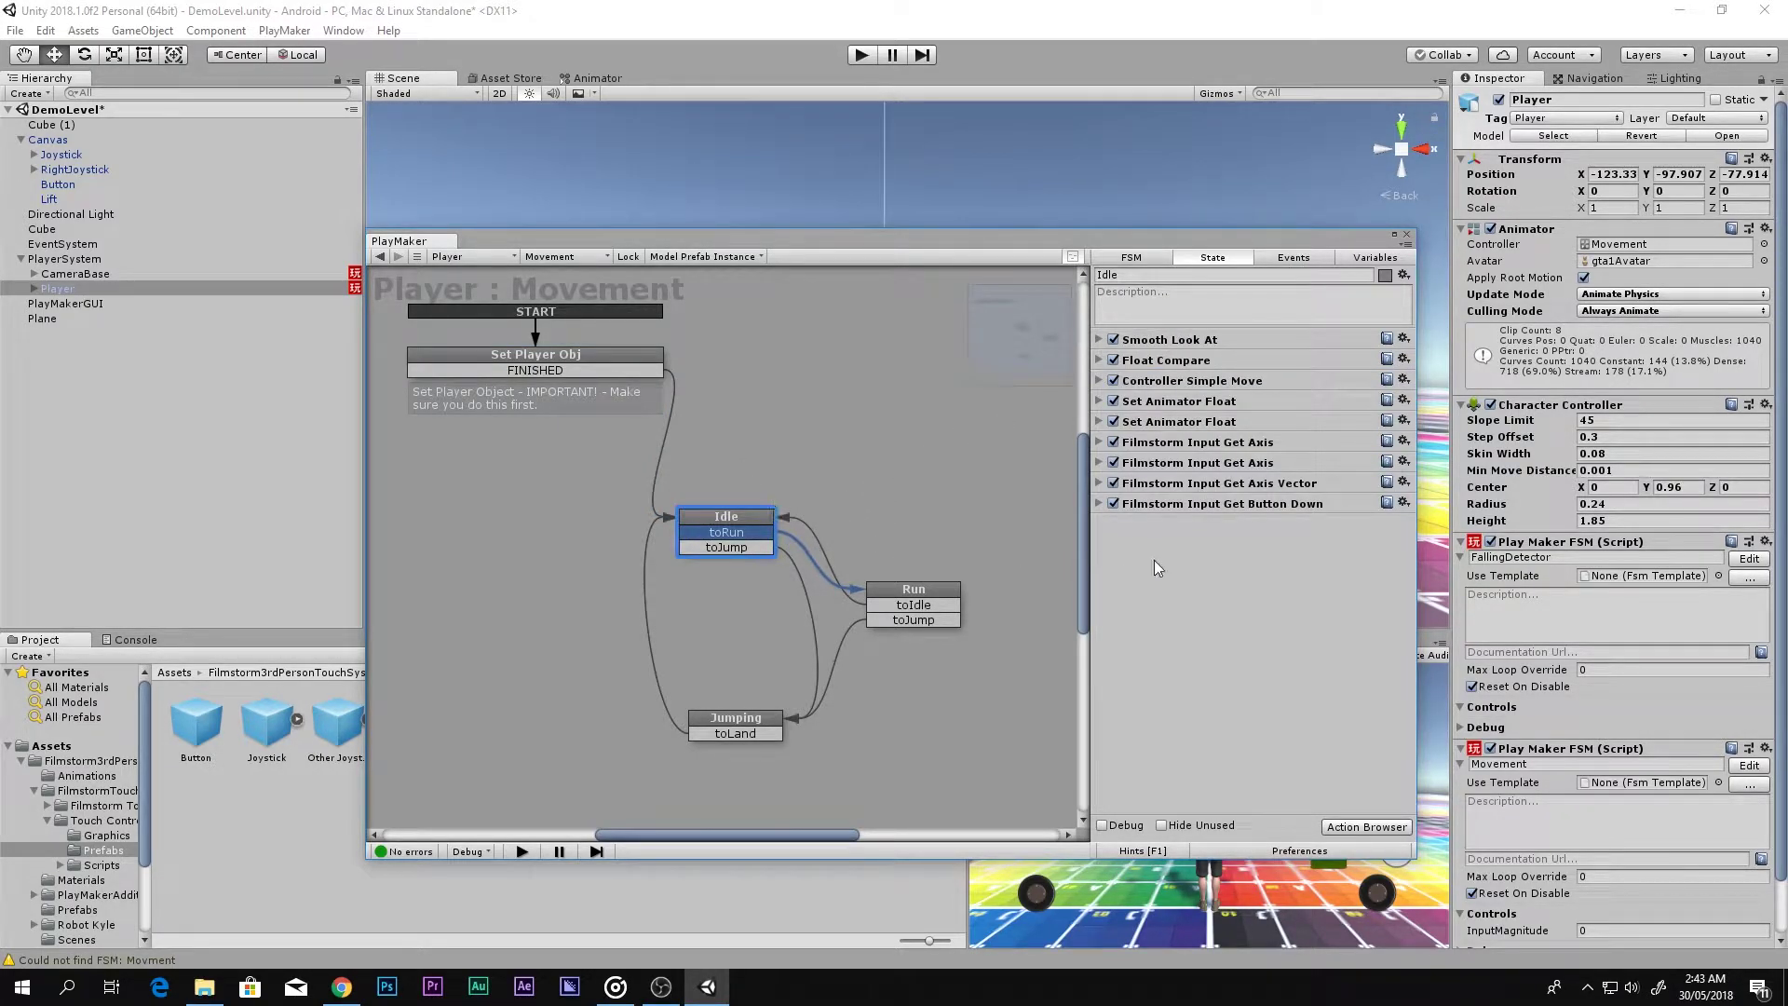
{"action": "key", "text": "grave"}
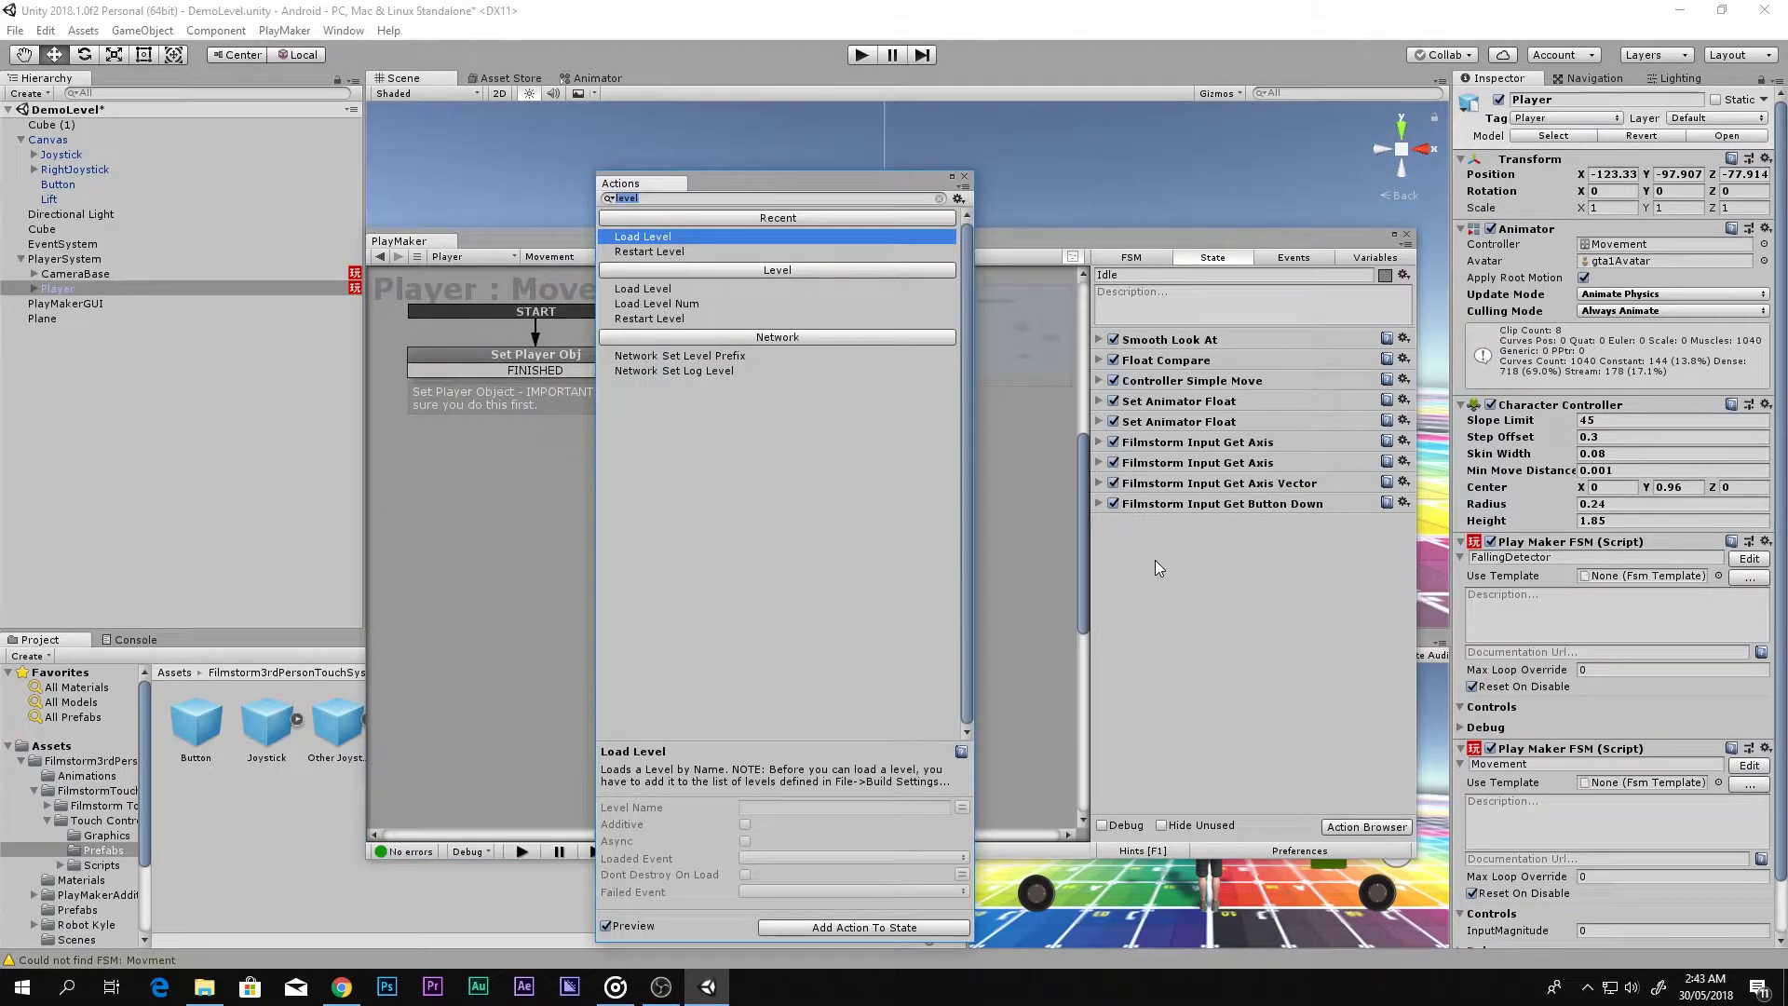
{"action": "type", "text": "film"}
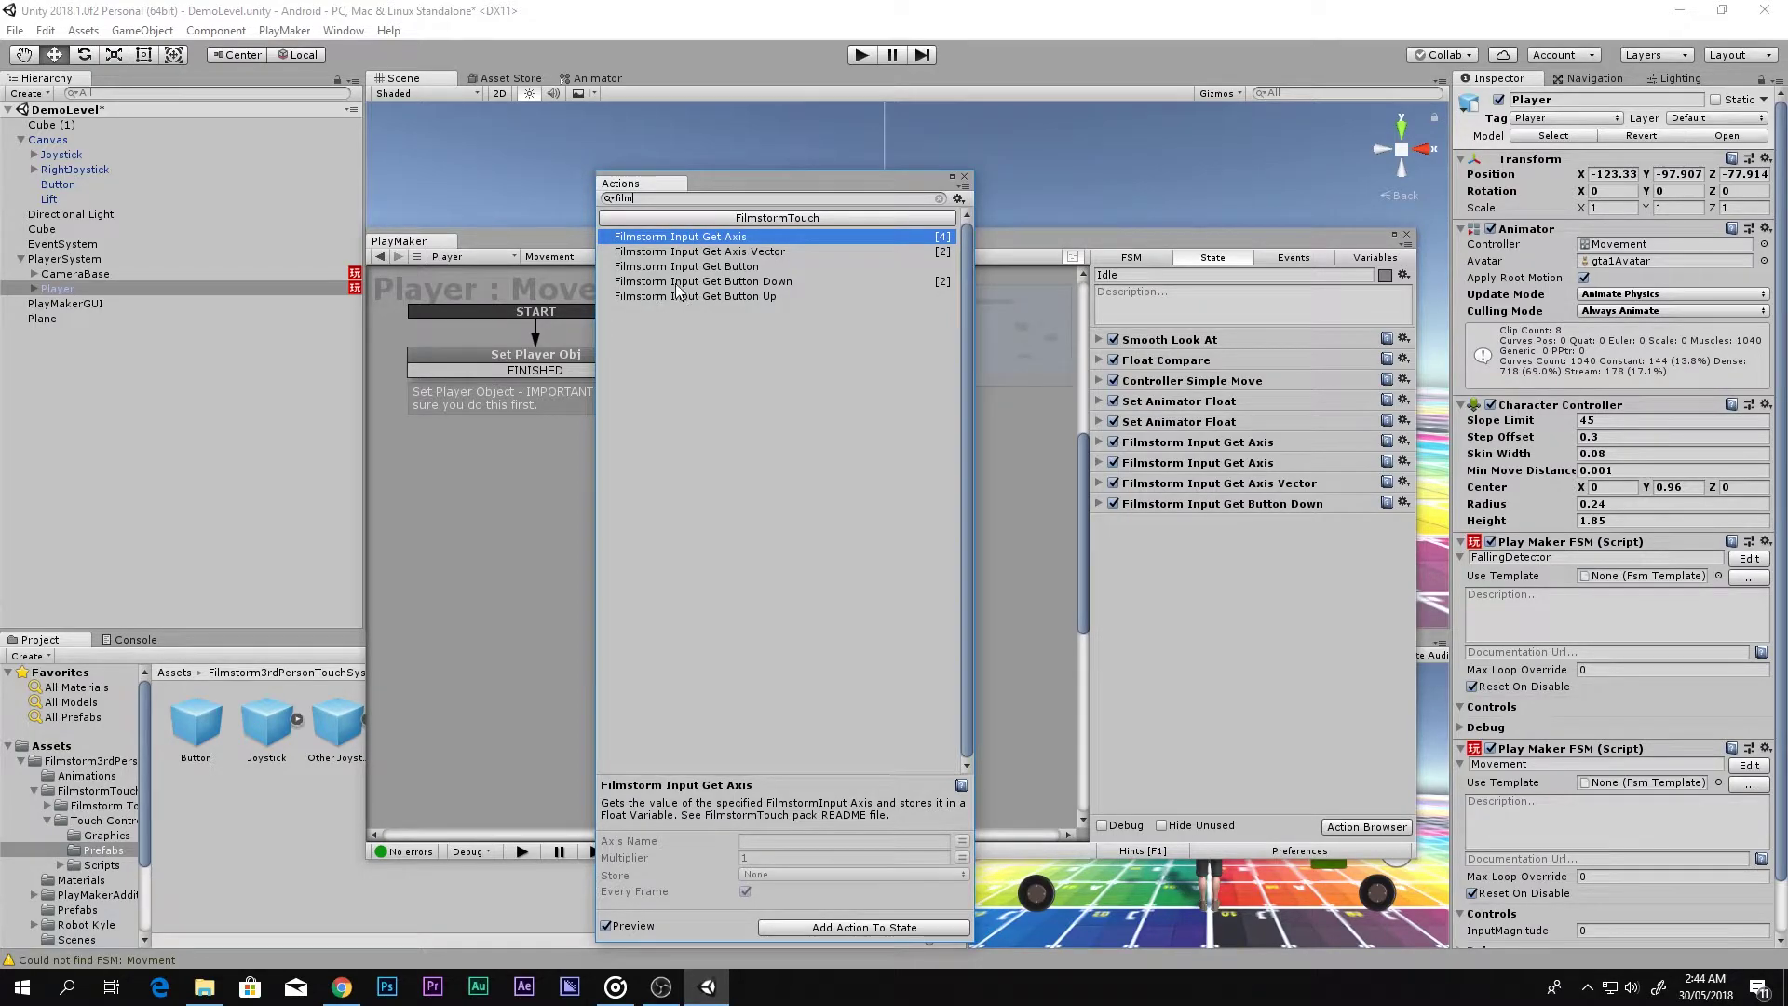
{"action": "left_click", "coordinate": [622, 285]}
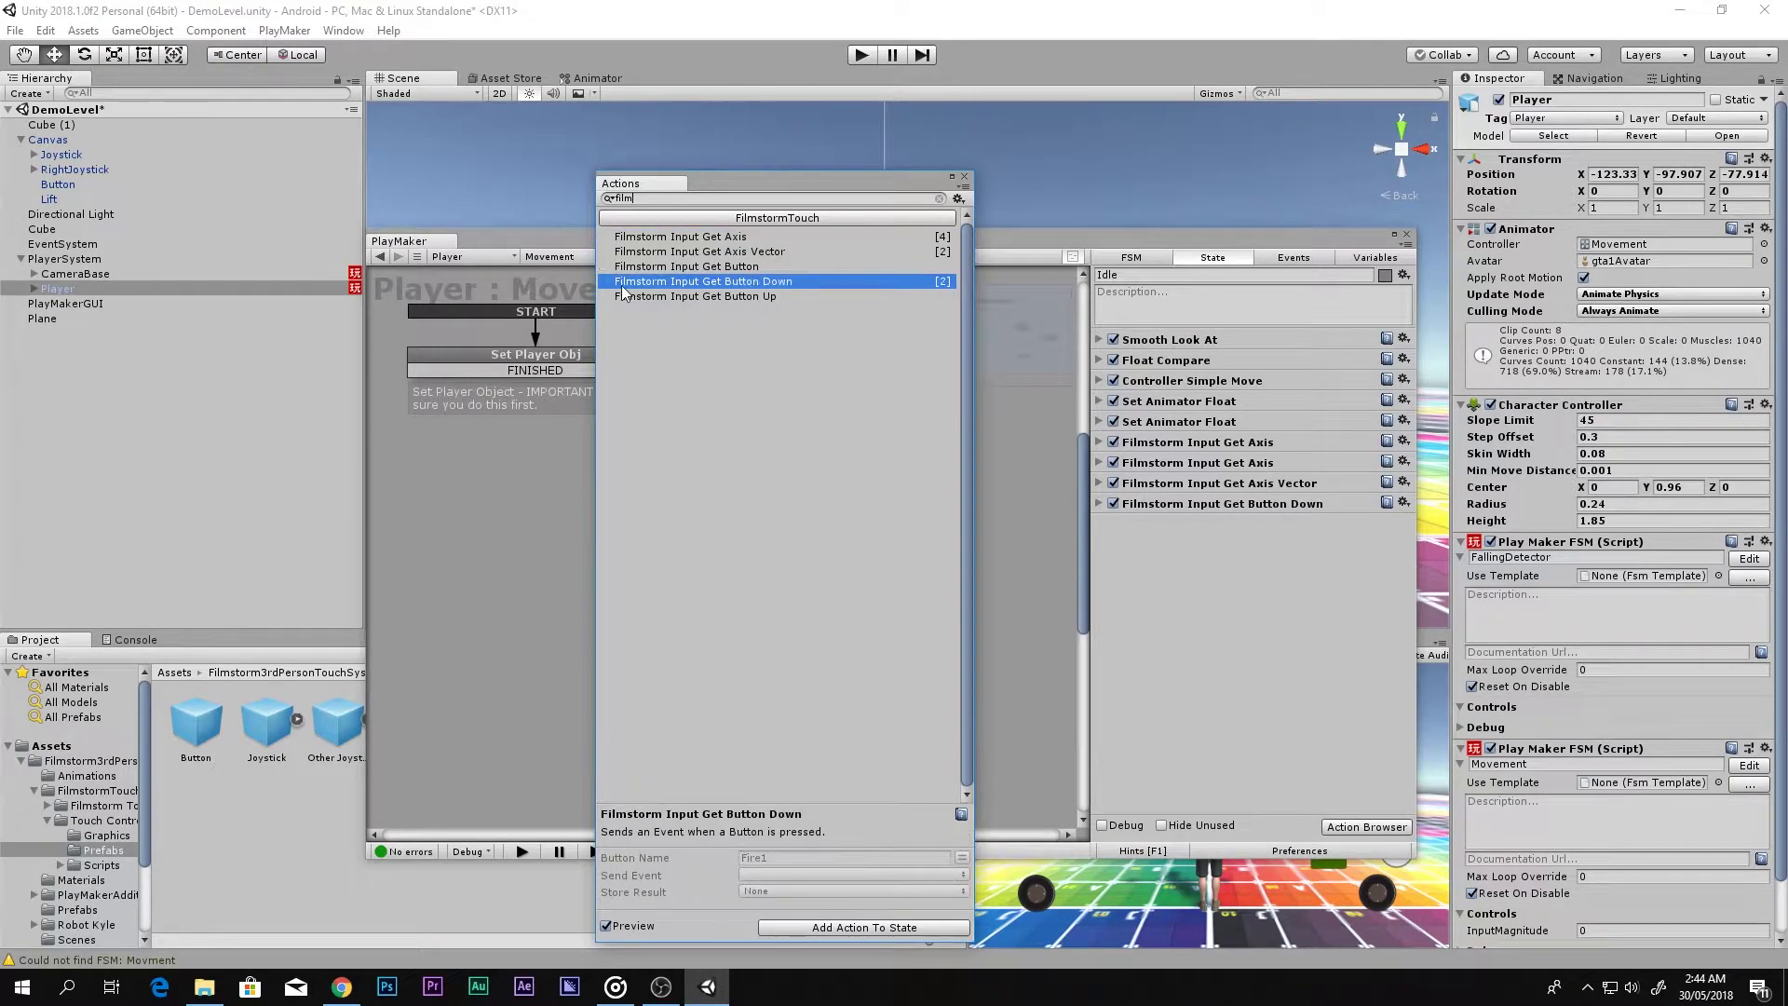
{"action": "double_click", "coordinate": [679, 283]}
{"action": "left_click", "coordinate": [965, 177]}
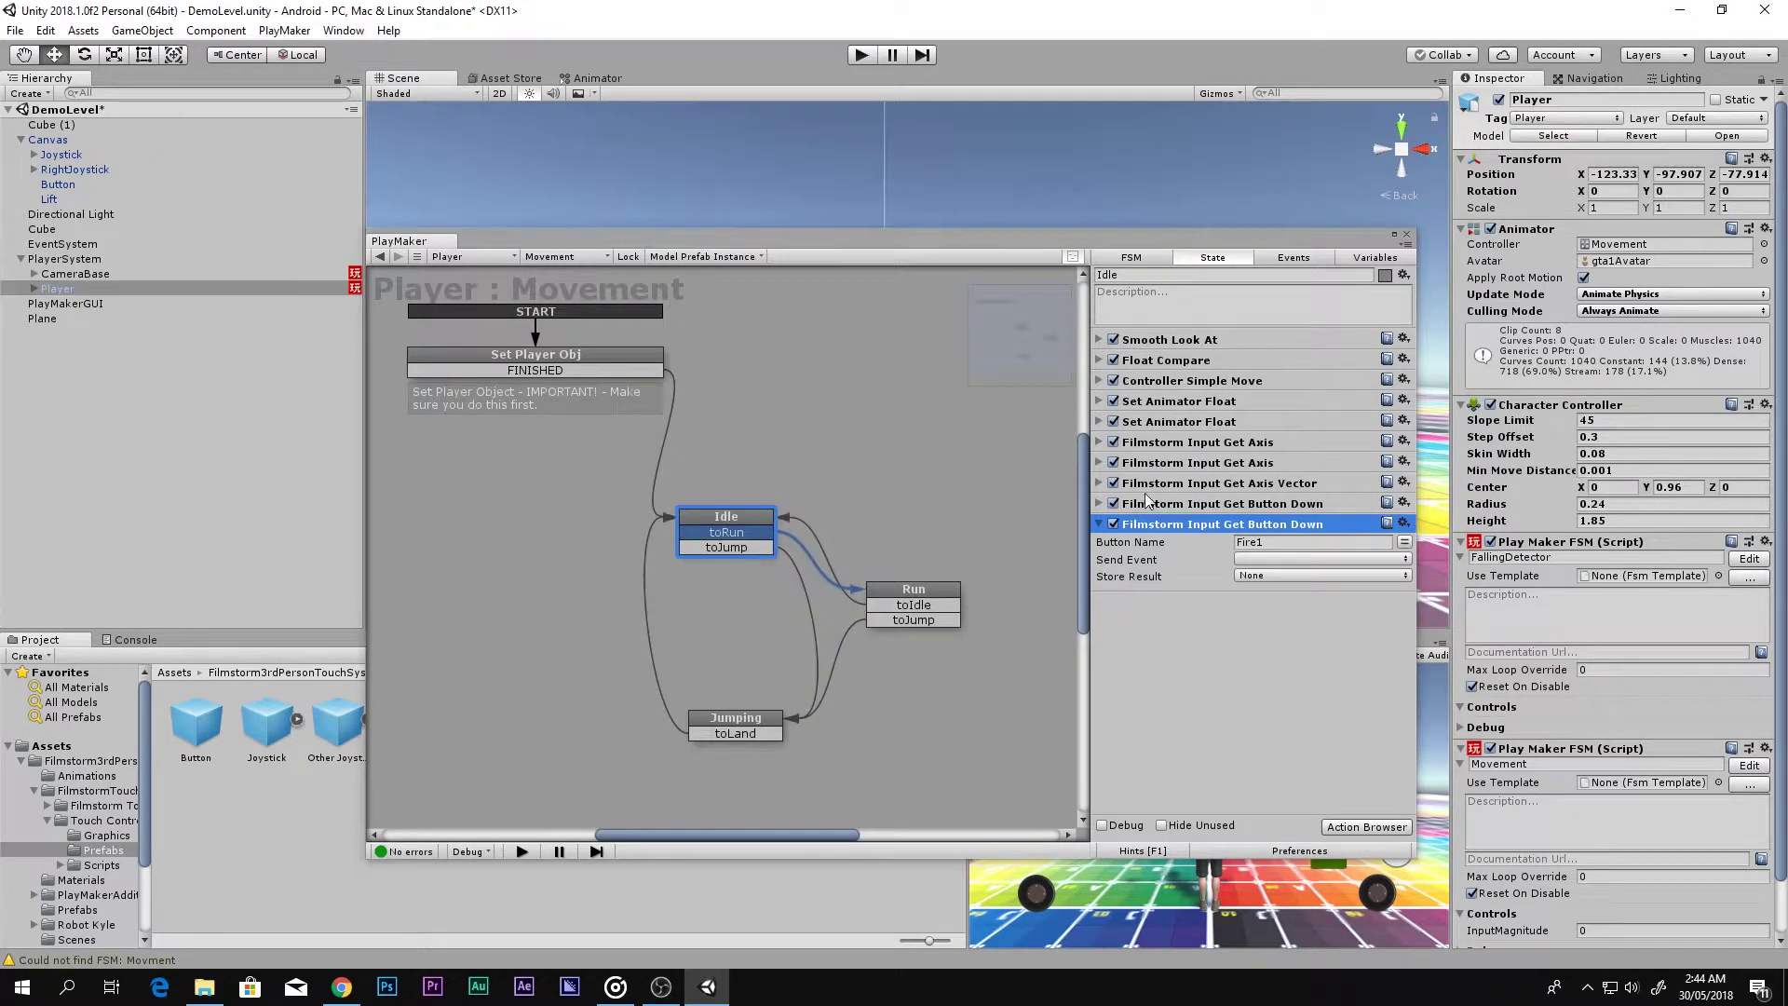
- Set the new action's Button Name to Lift and make it send a new event named Lift the box
{"action": "left_click", "coordinate": [1240, 541]}
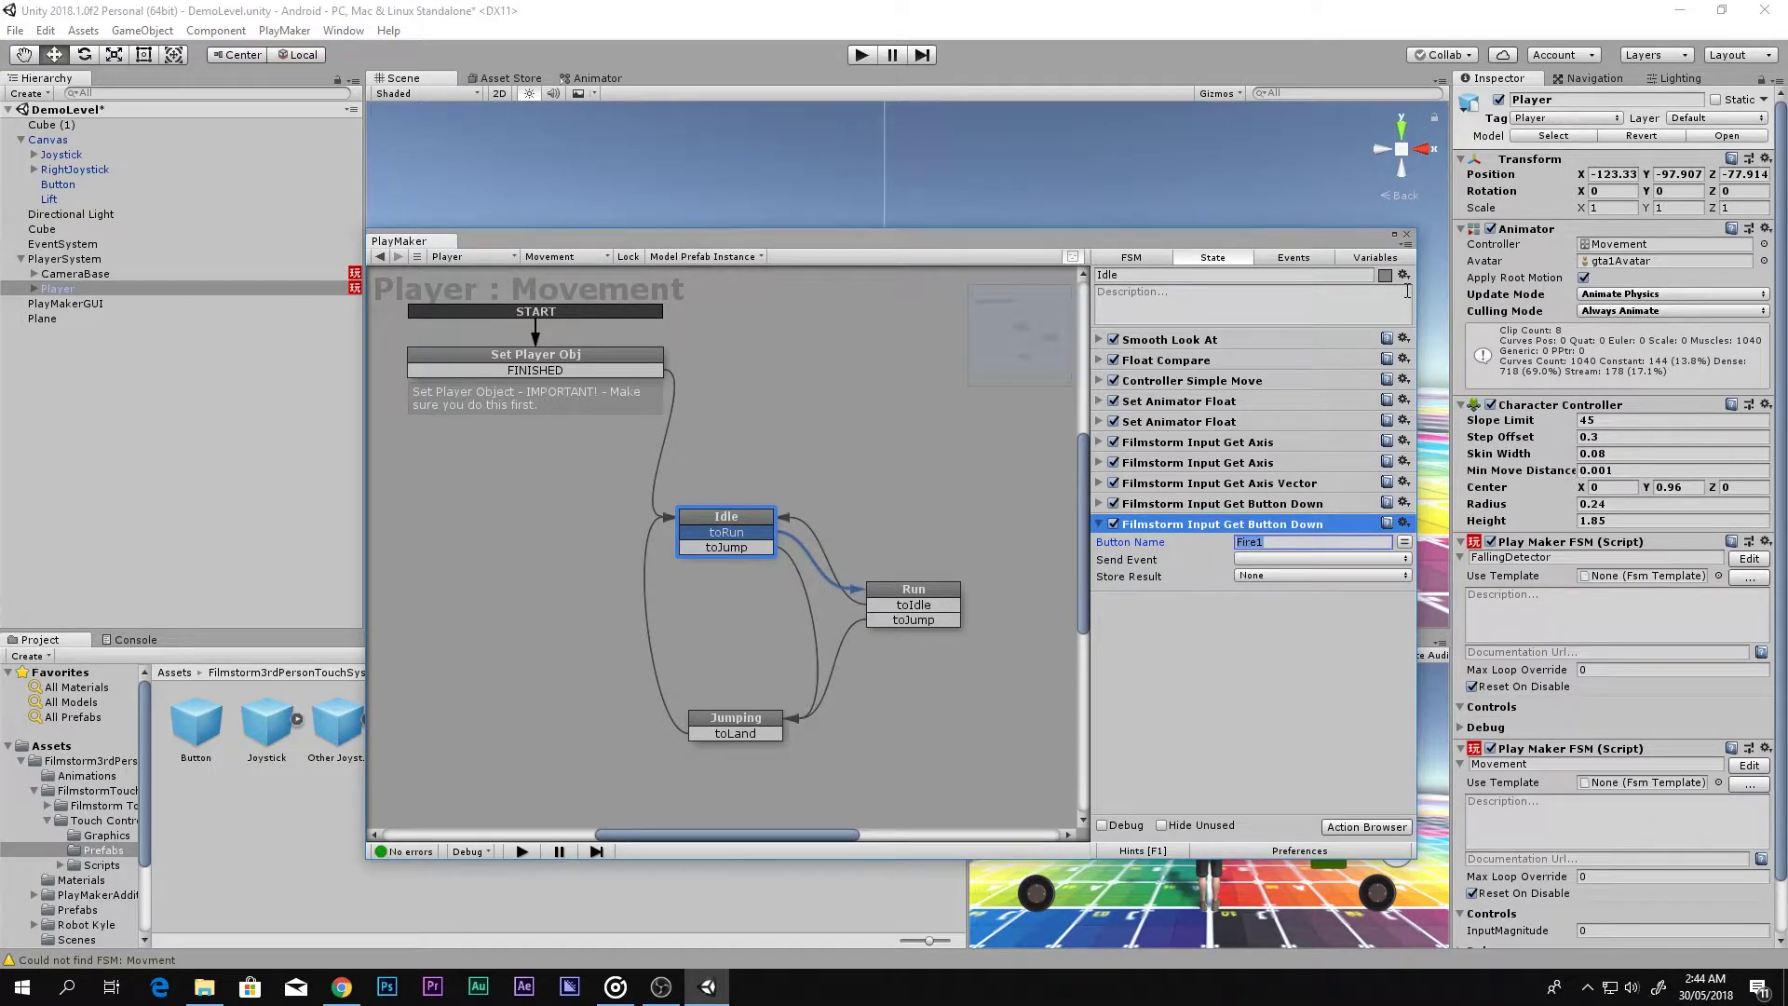
{"action": "type", "text": "Lift"}
{"action": "left_click", "coordinate": [1265, 560]}
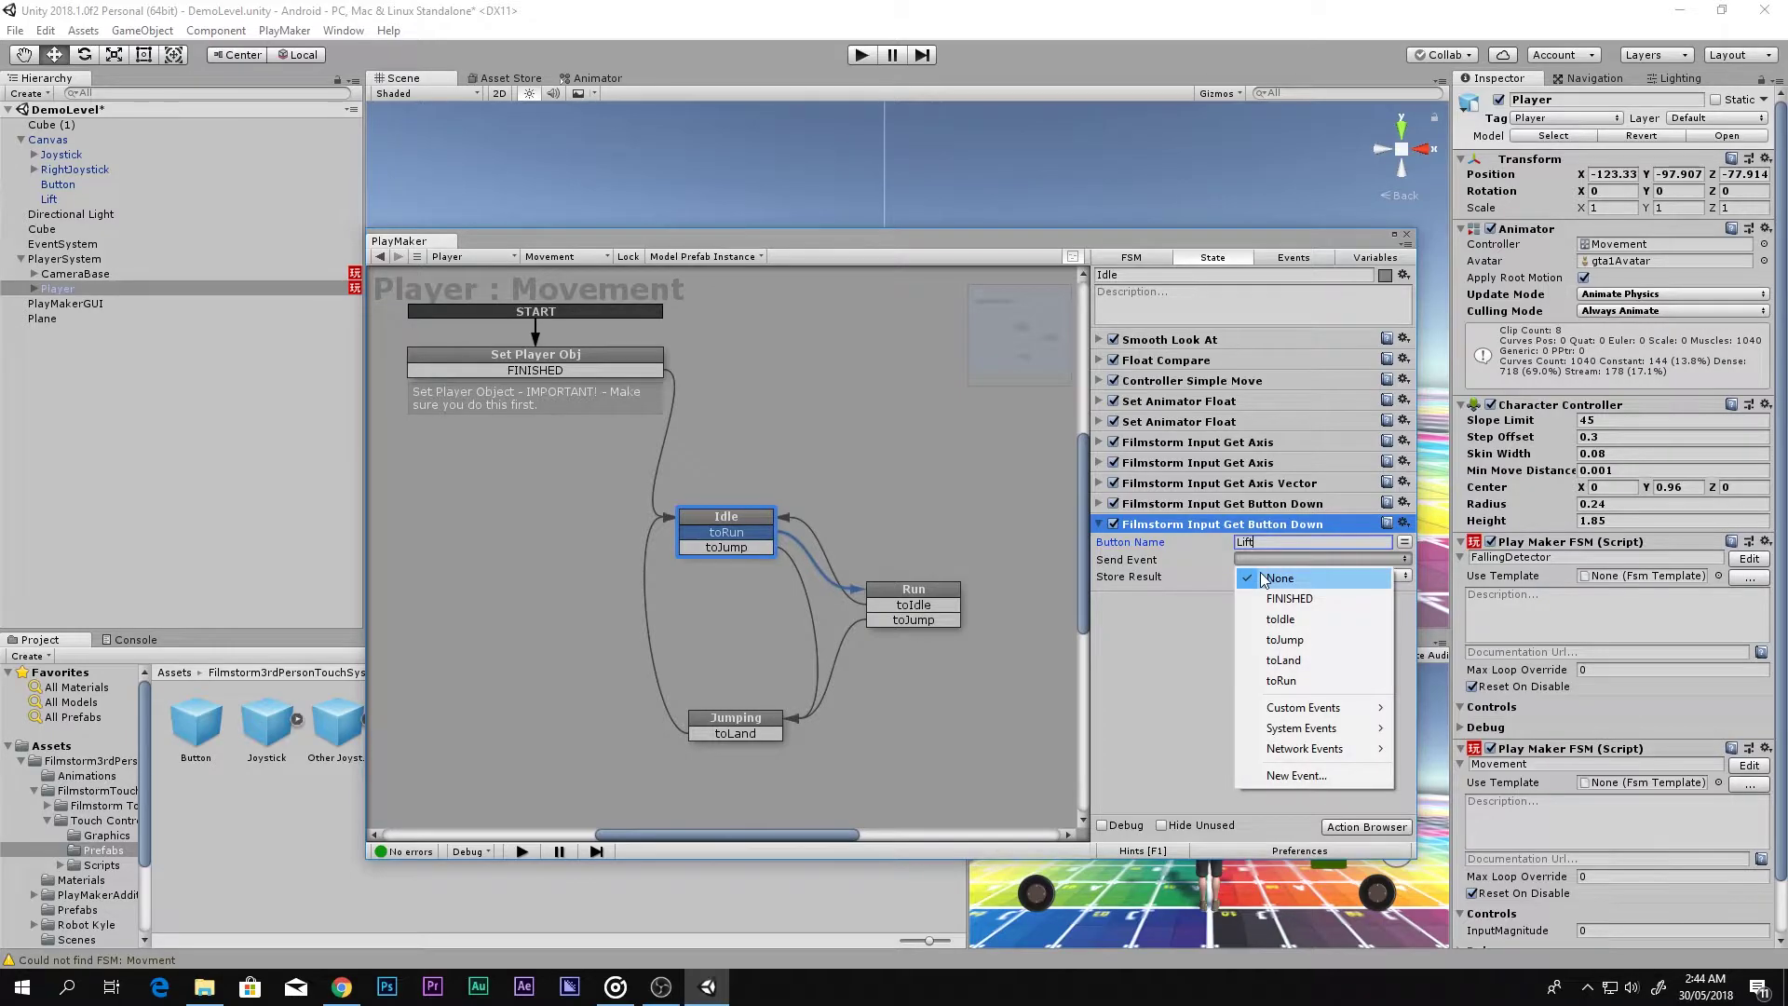
{"action": "left_click", "coordinate": [1291, 777]}
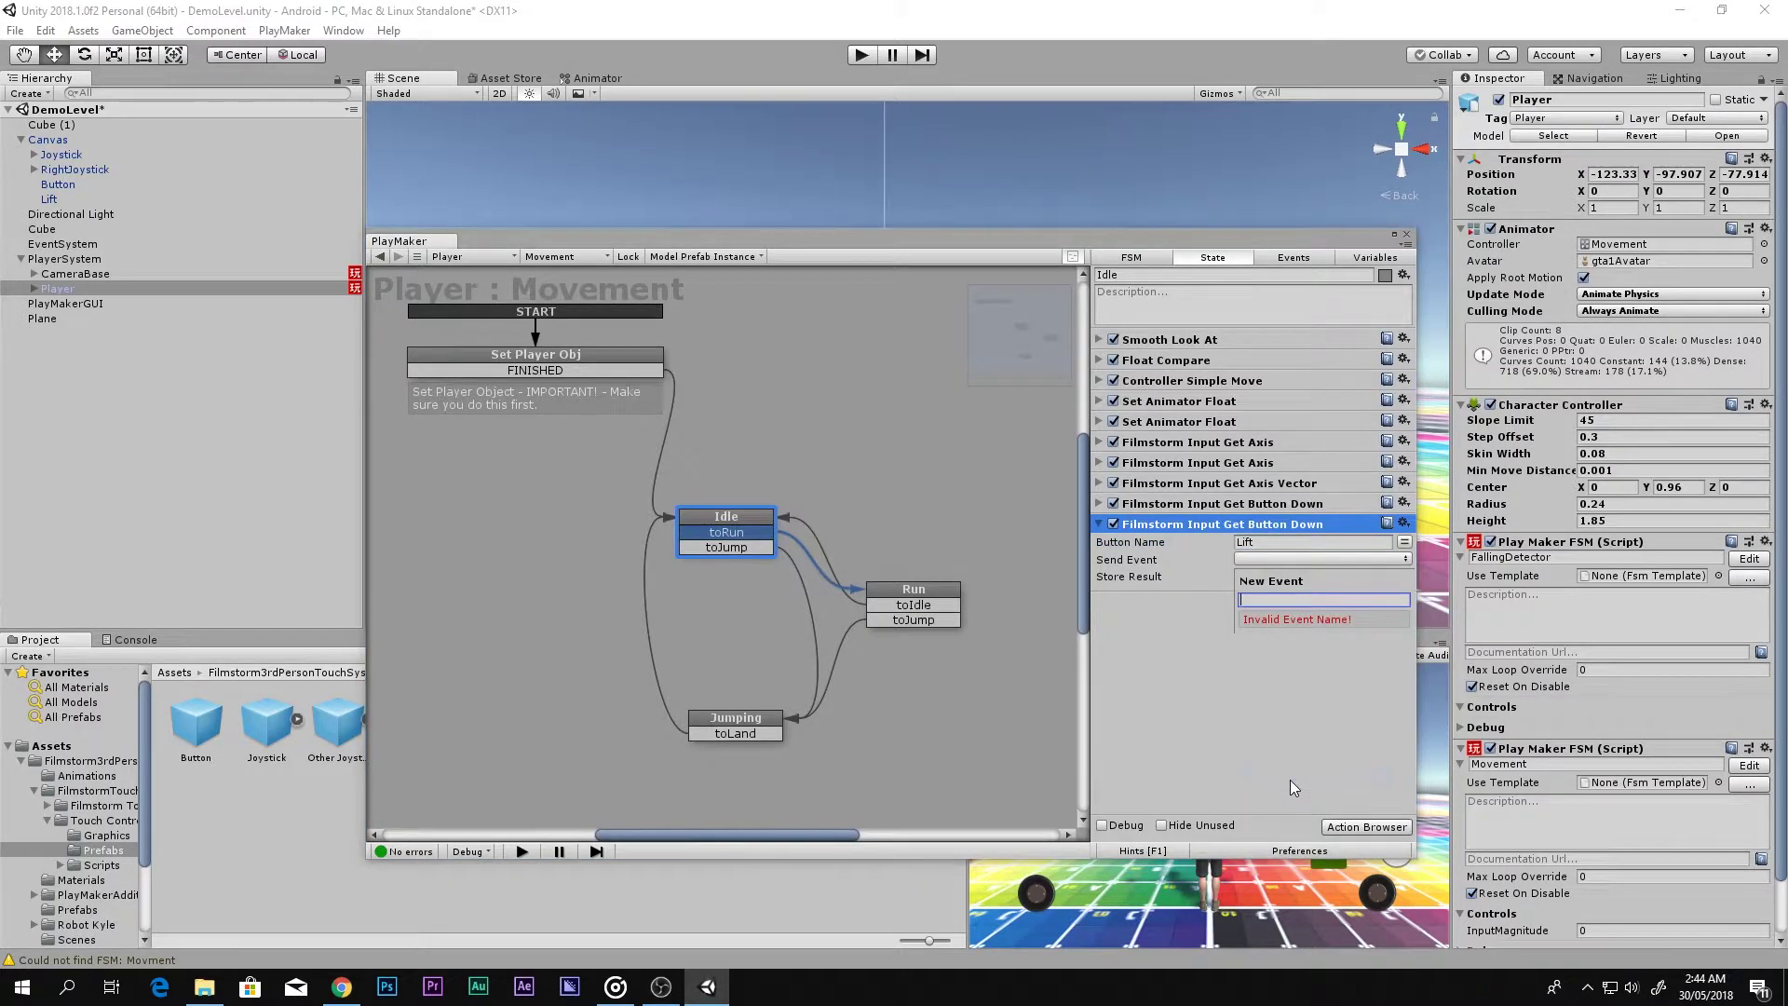
{"action": "type", "text": "Lift t"}
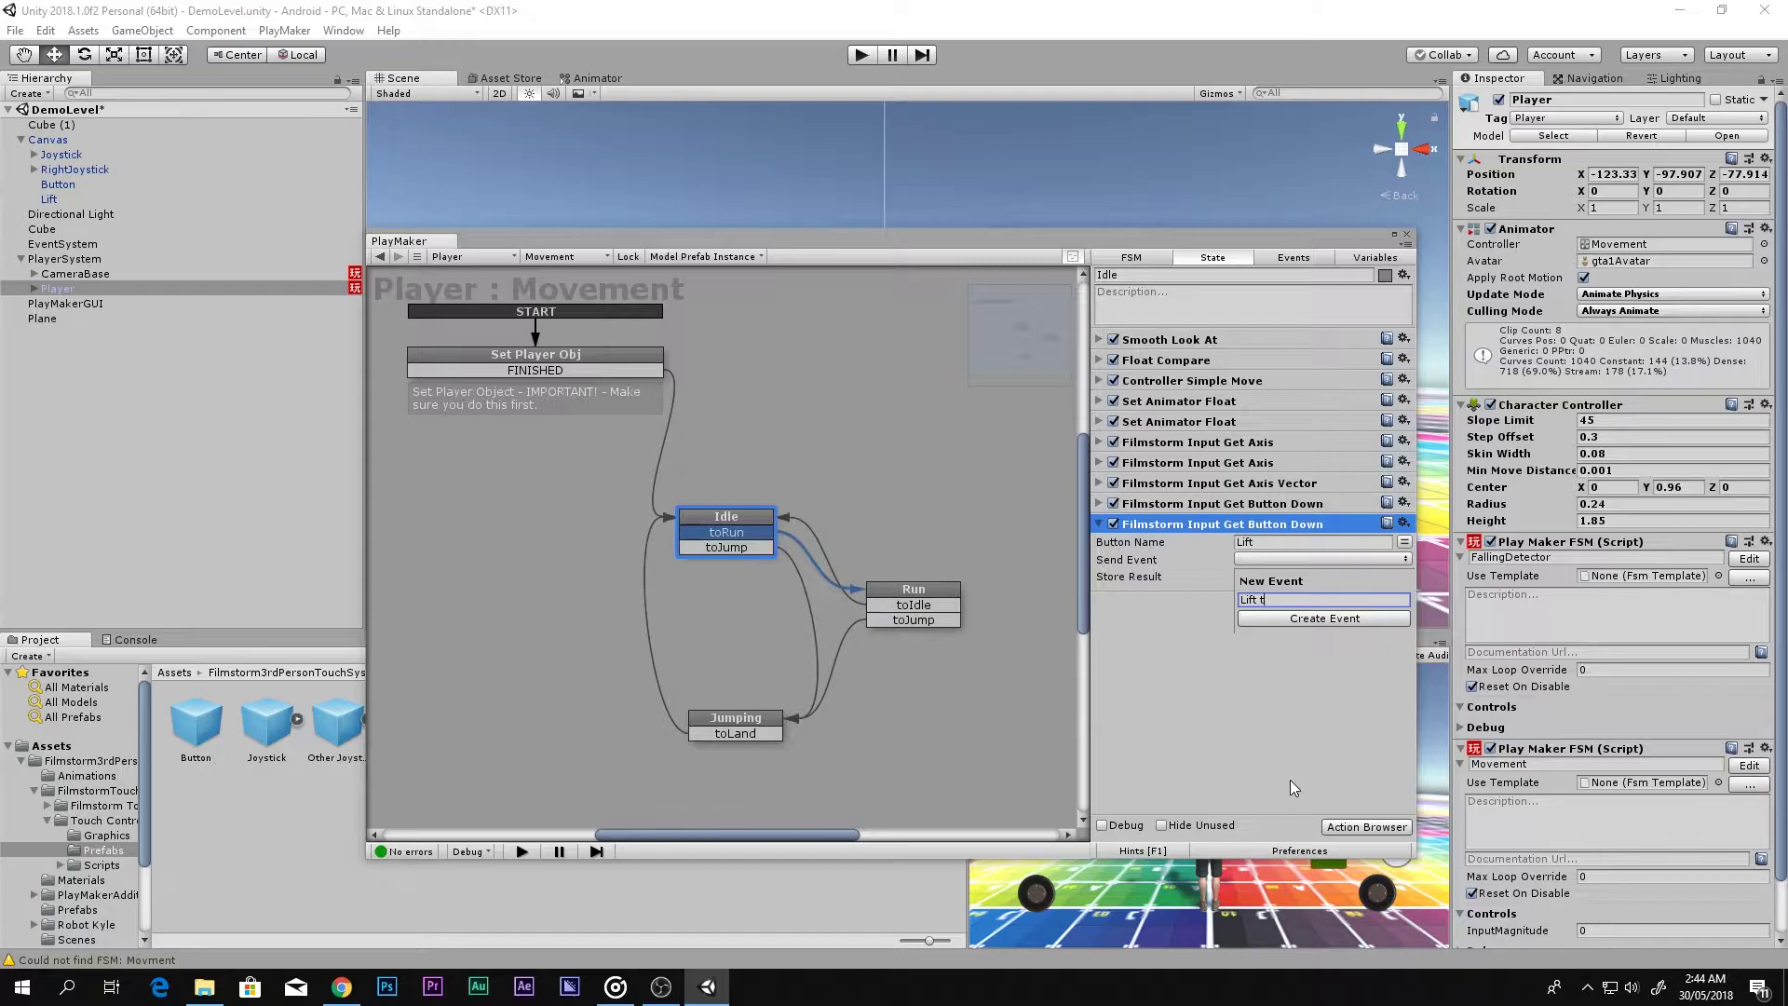
{"action": "type", "text": "he box"}
{"action": "key", "text": "Return"}
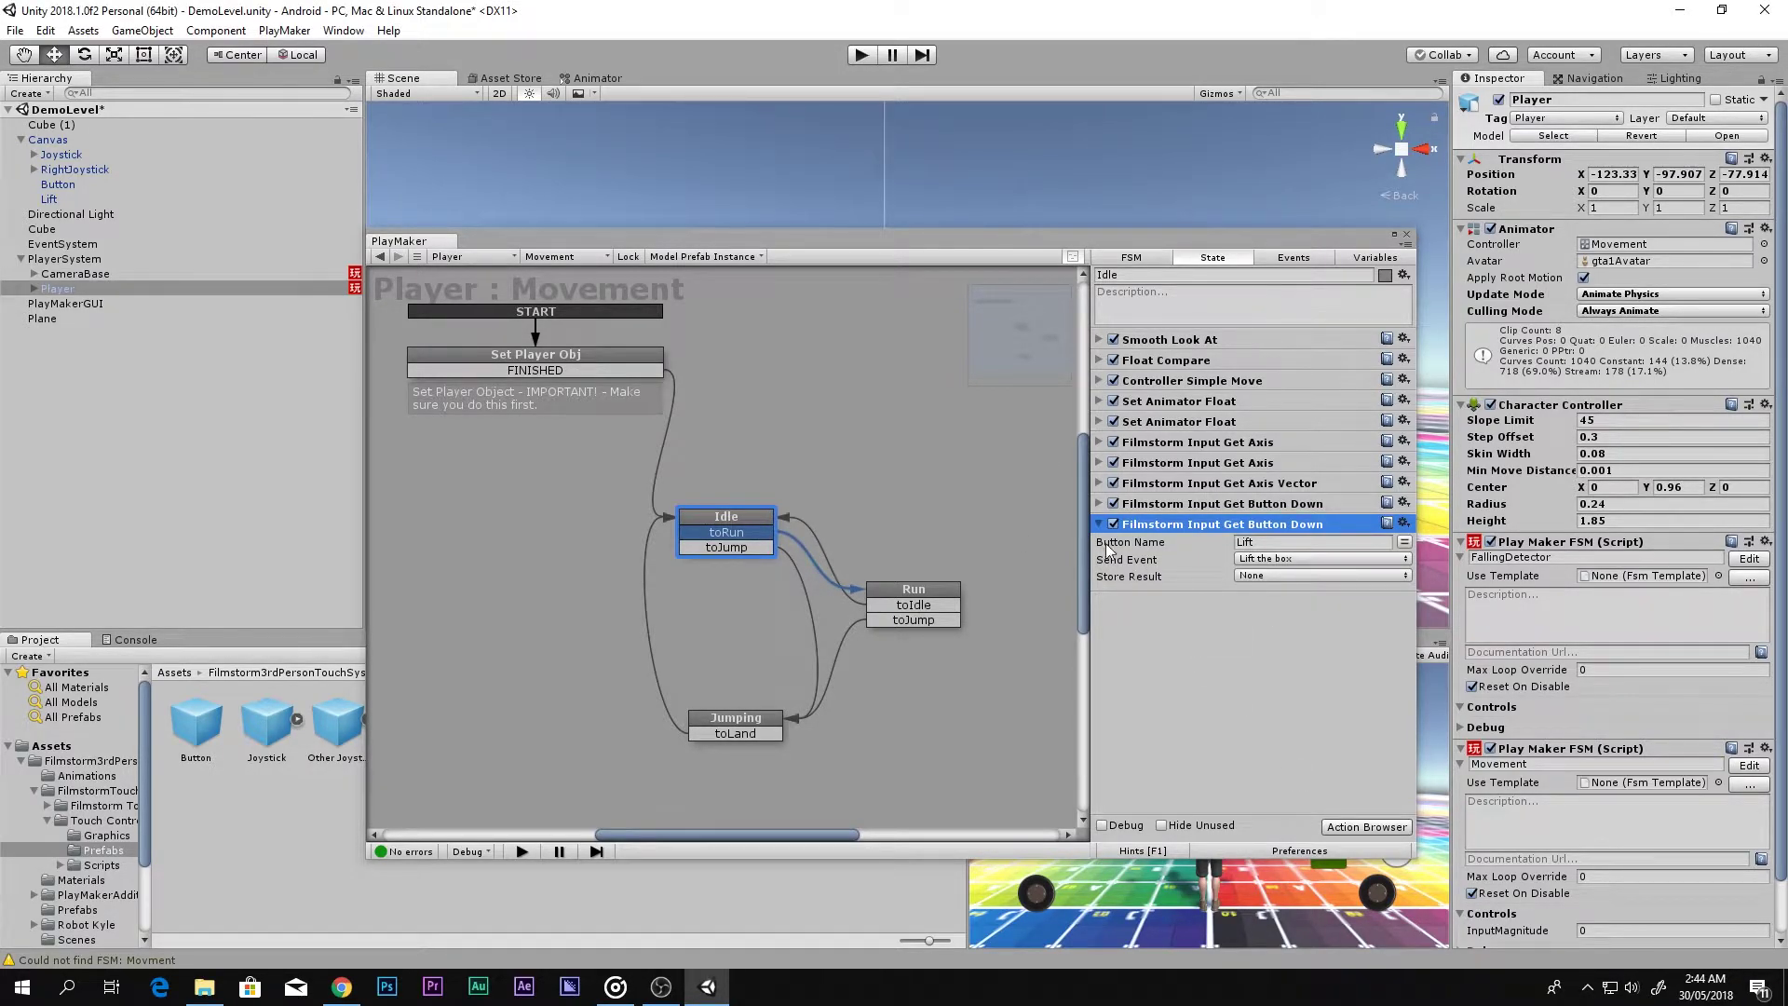
{"action": "left_click", "coordinate": [1256, 542]}
{"action": "left_click_drag", "start_coordinate": [1315, 247], "coordinate": [681, 336]}
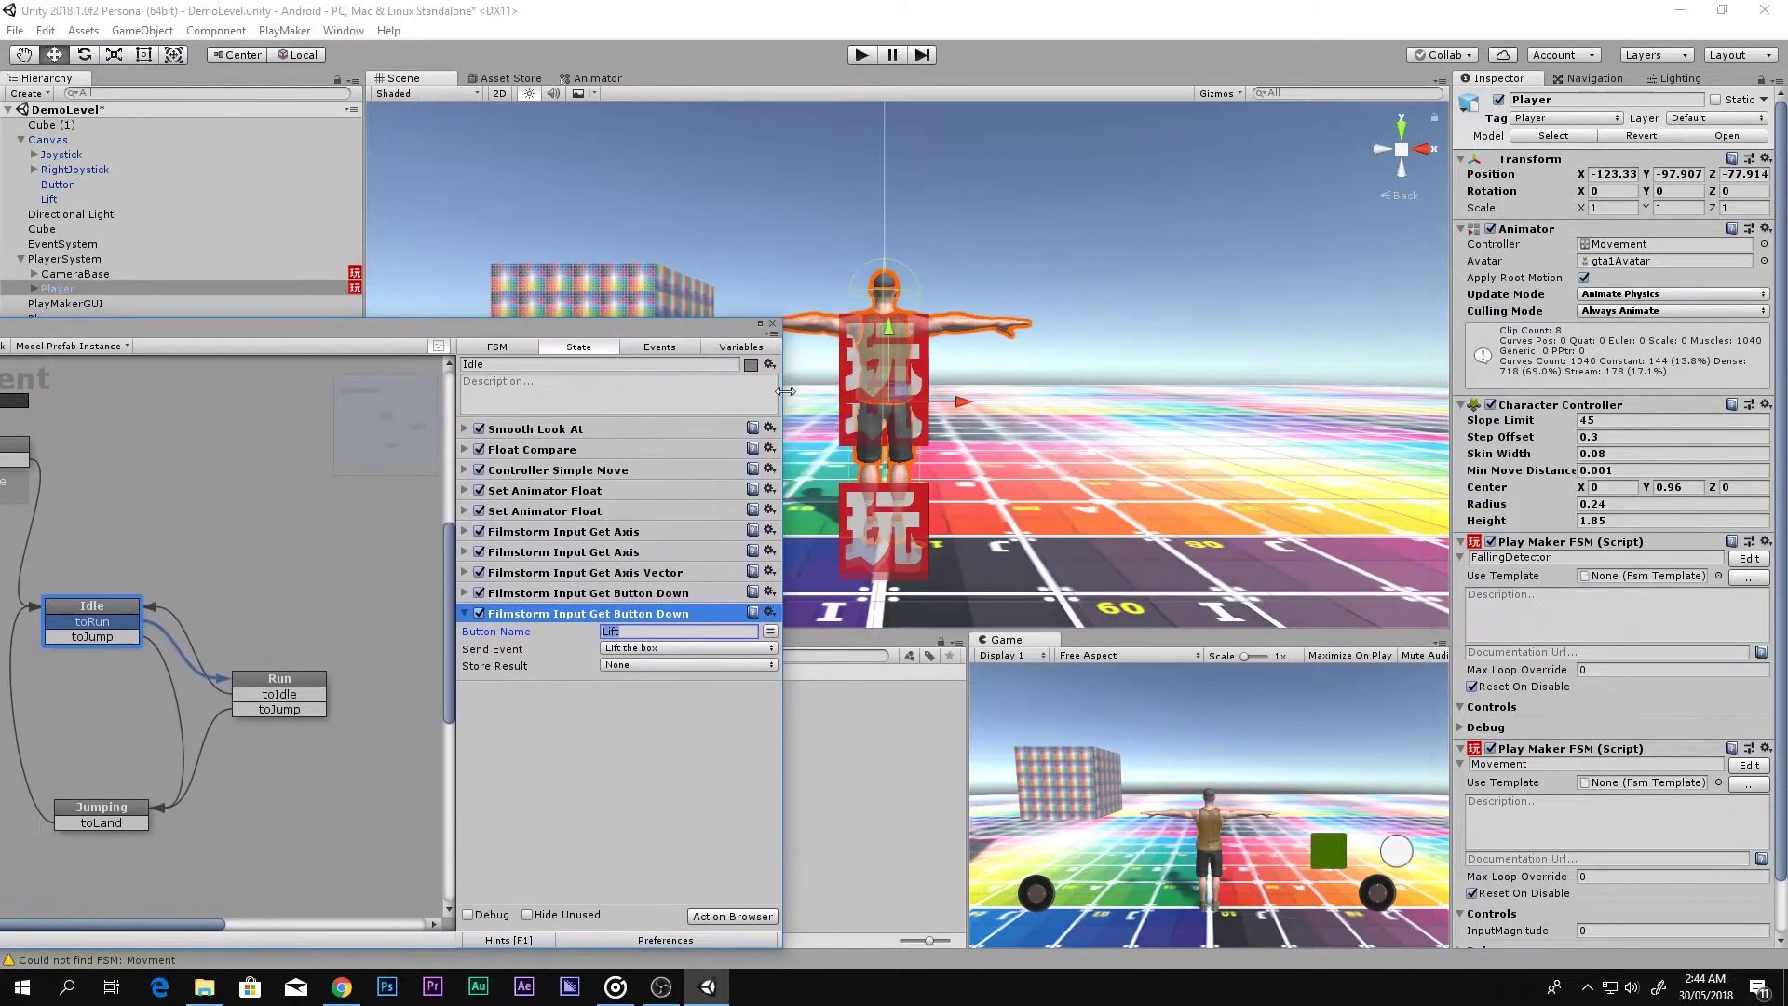
{"action": "left_click", "coordinate": [1321, 855]}
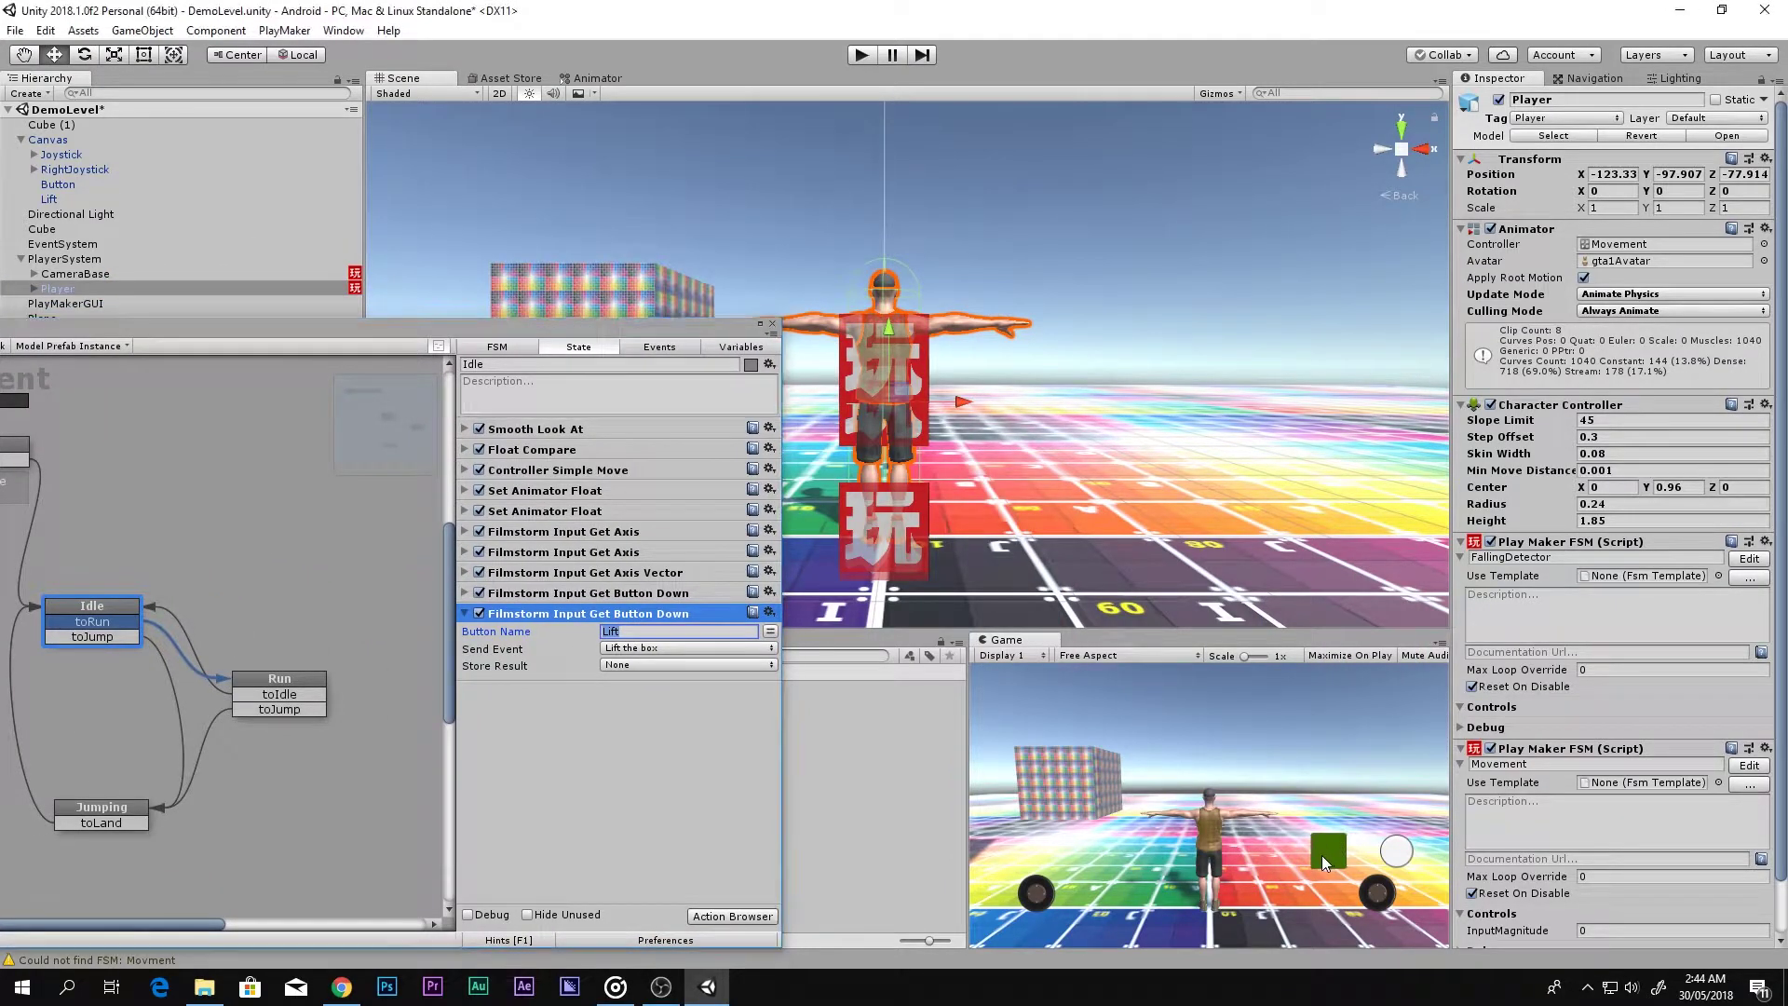
{"action": "left_click_drag", "start_coordinate": [666, 331], "coordinate": [1272, 457]}
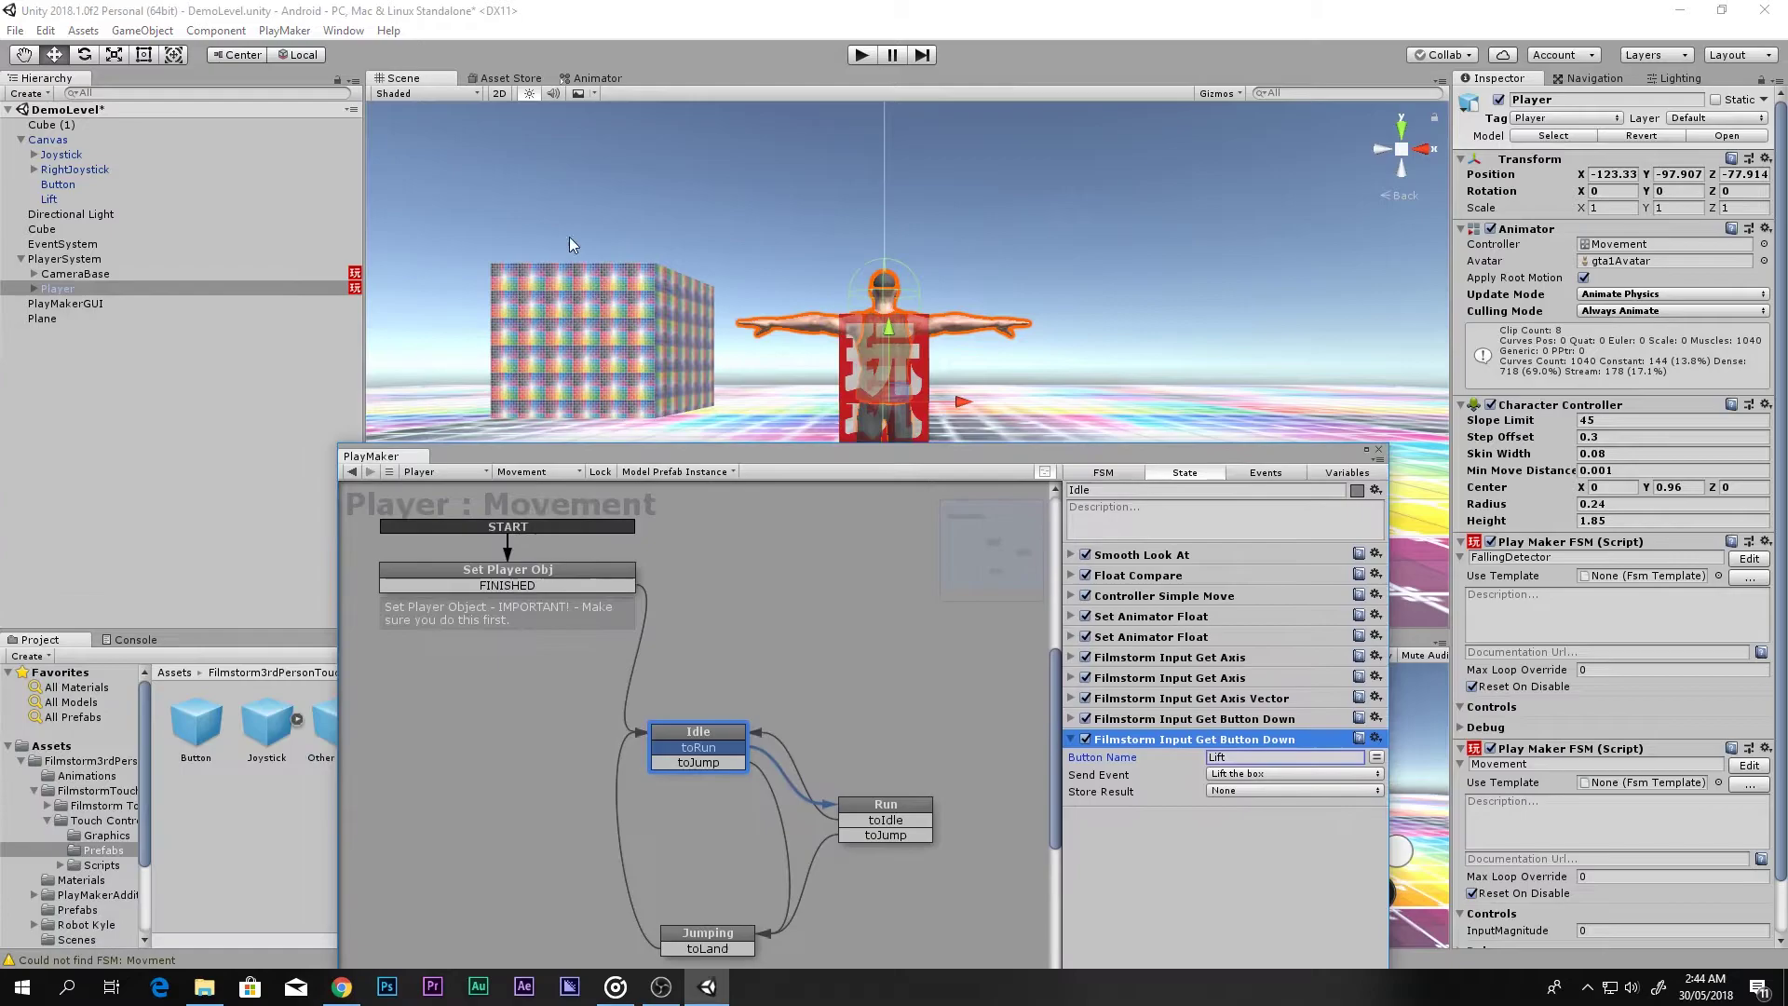
{"action": "left_click_drag", "start_coordinate": [931, 456], "coordinate": [987, 244]}
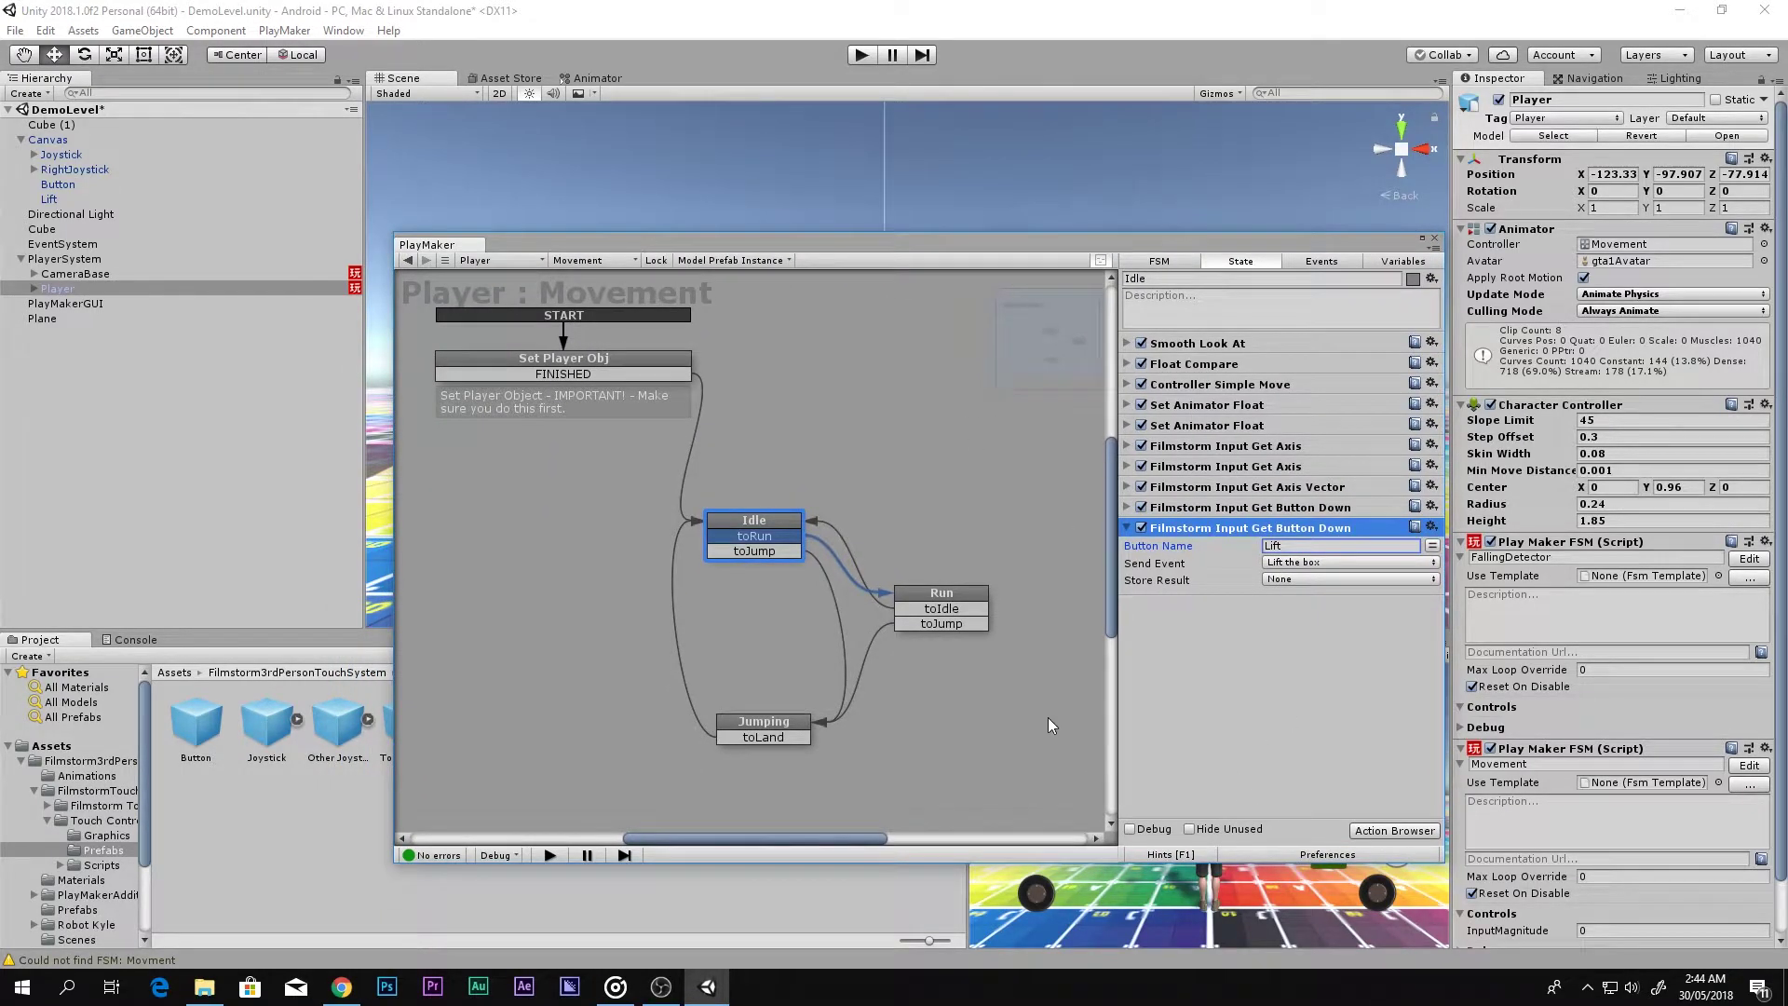
- Add a Lift the box transition to the Idle state and connect it to a new state placed beside Idle
{"action": "right_click", "coordinate": [756, 523]}
{"action": "mouse_move", "coordinate": [914, 540]}
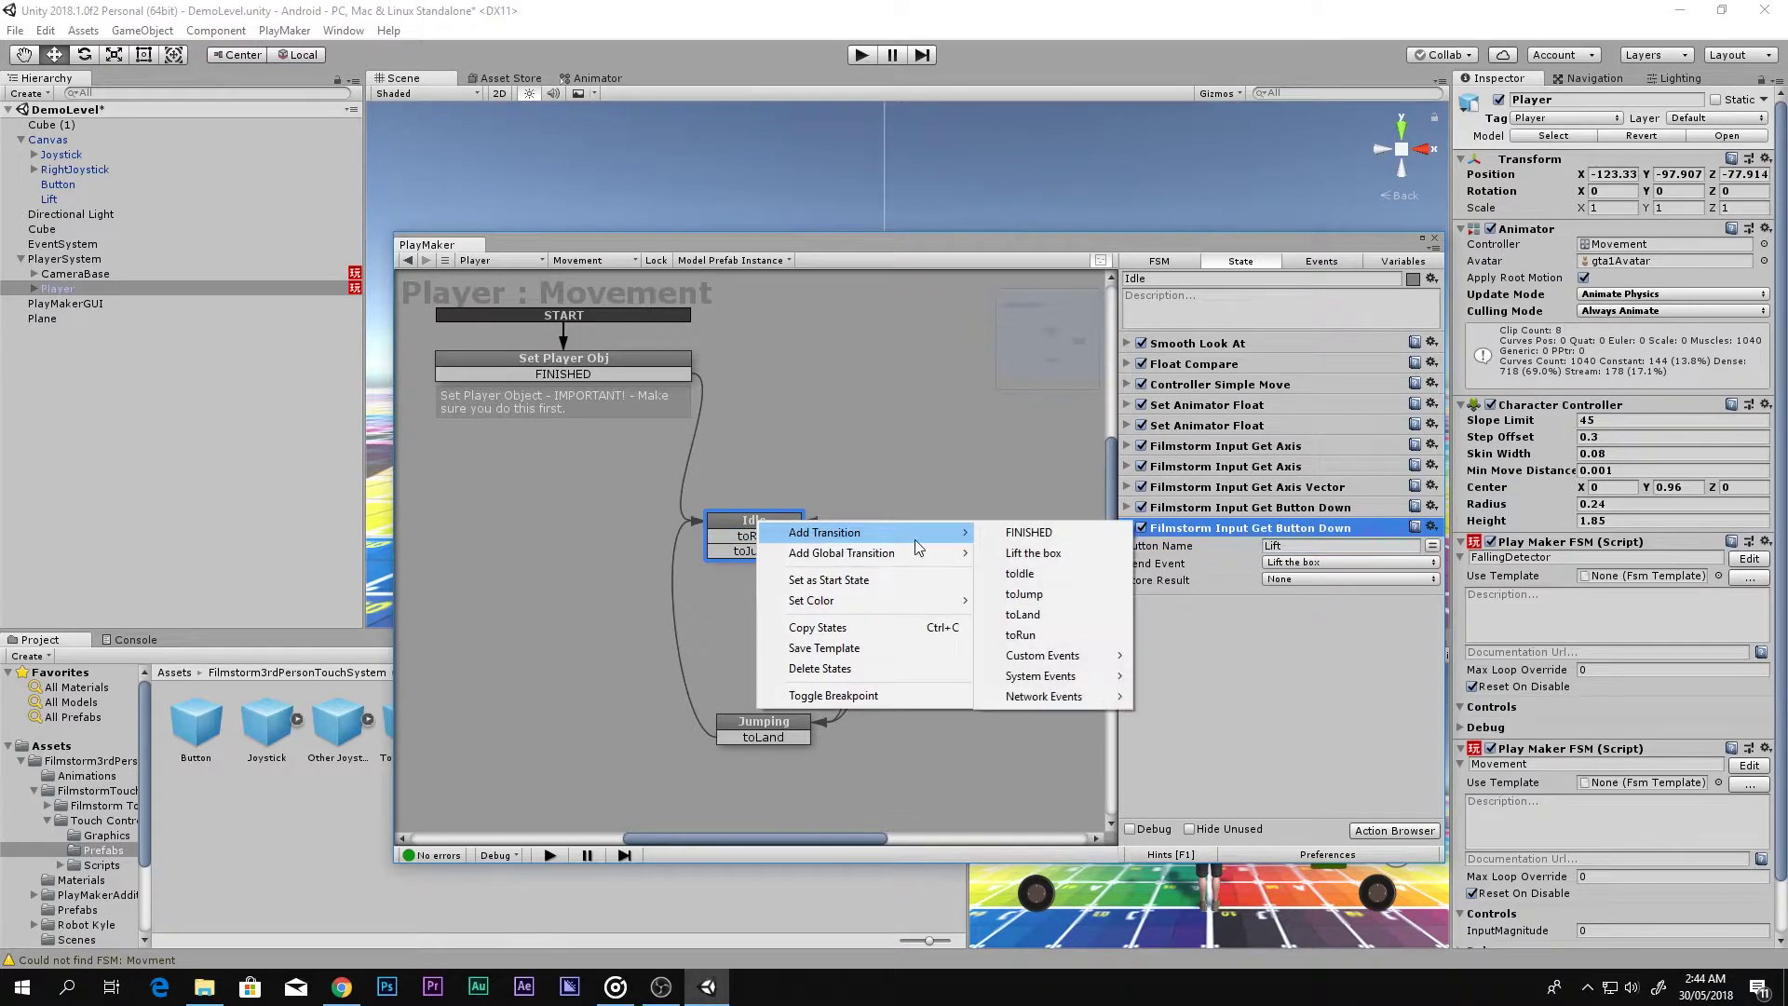
{"action": "left_click", "coordinate": [1033, 553]}
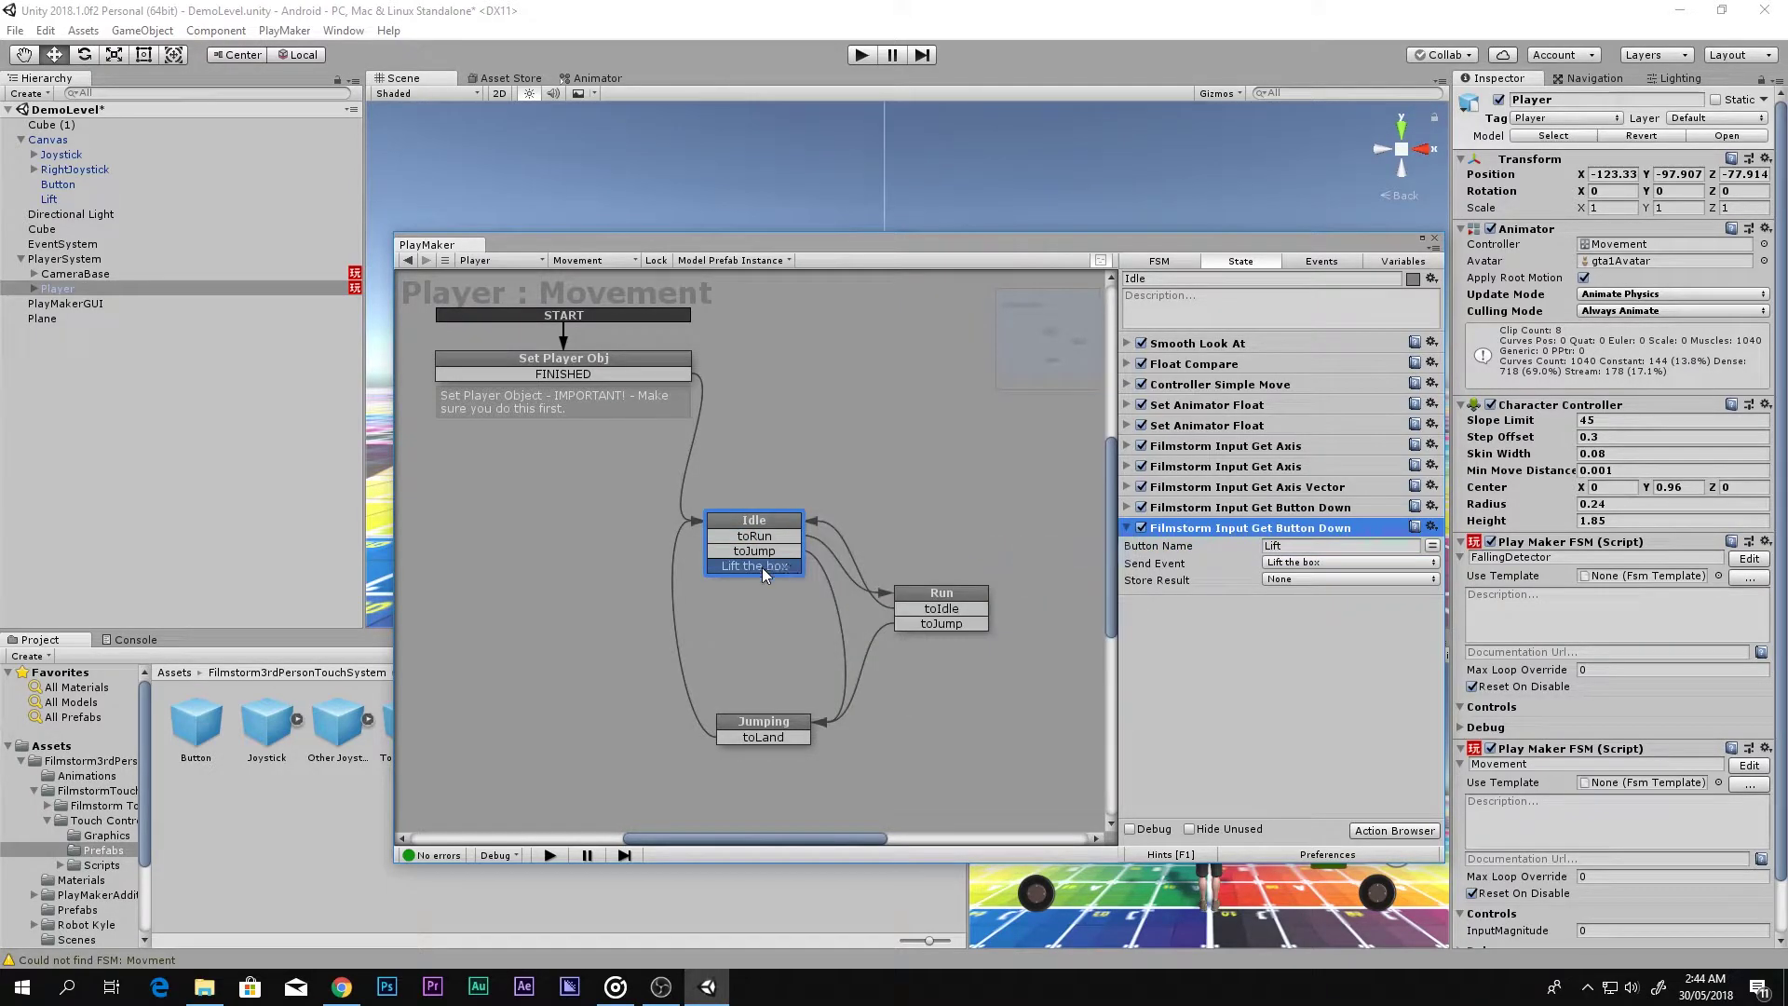
{"action": "left_click", "coordinate": [583, 580], "text": "ctrl"}
{"action": "left_click_drag", "start_coordinate": [710, 568], "coordinate": [548, 582]}
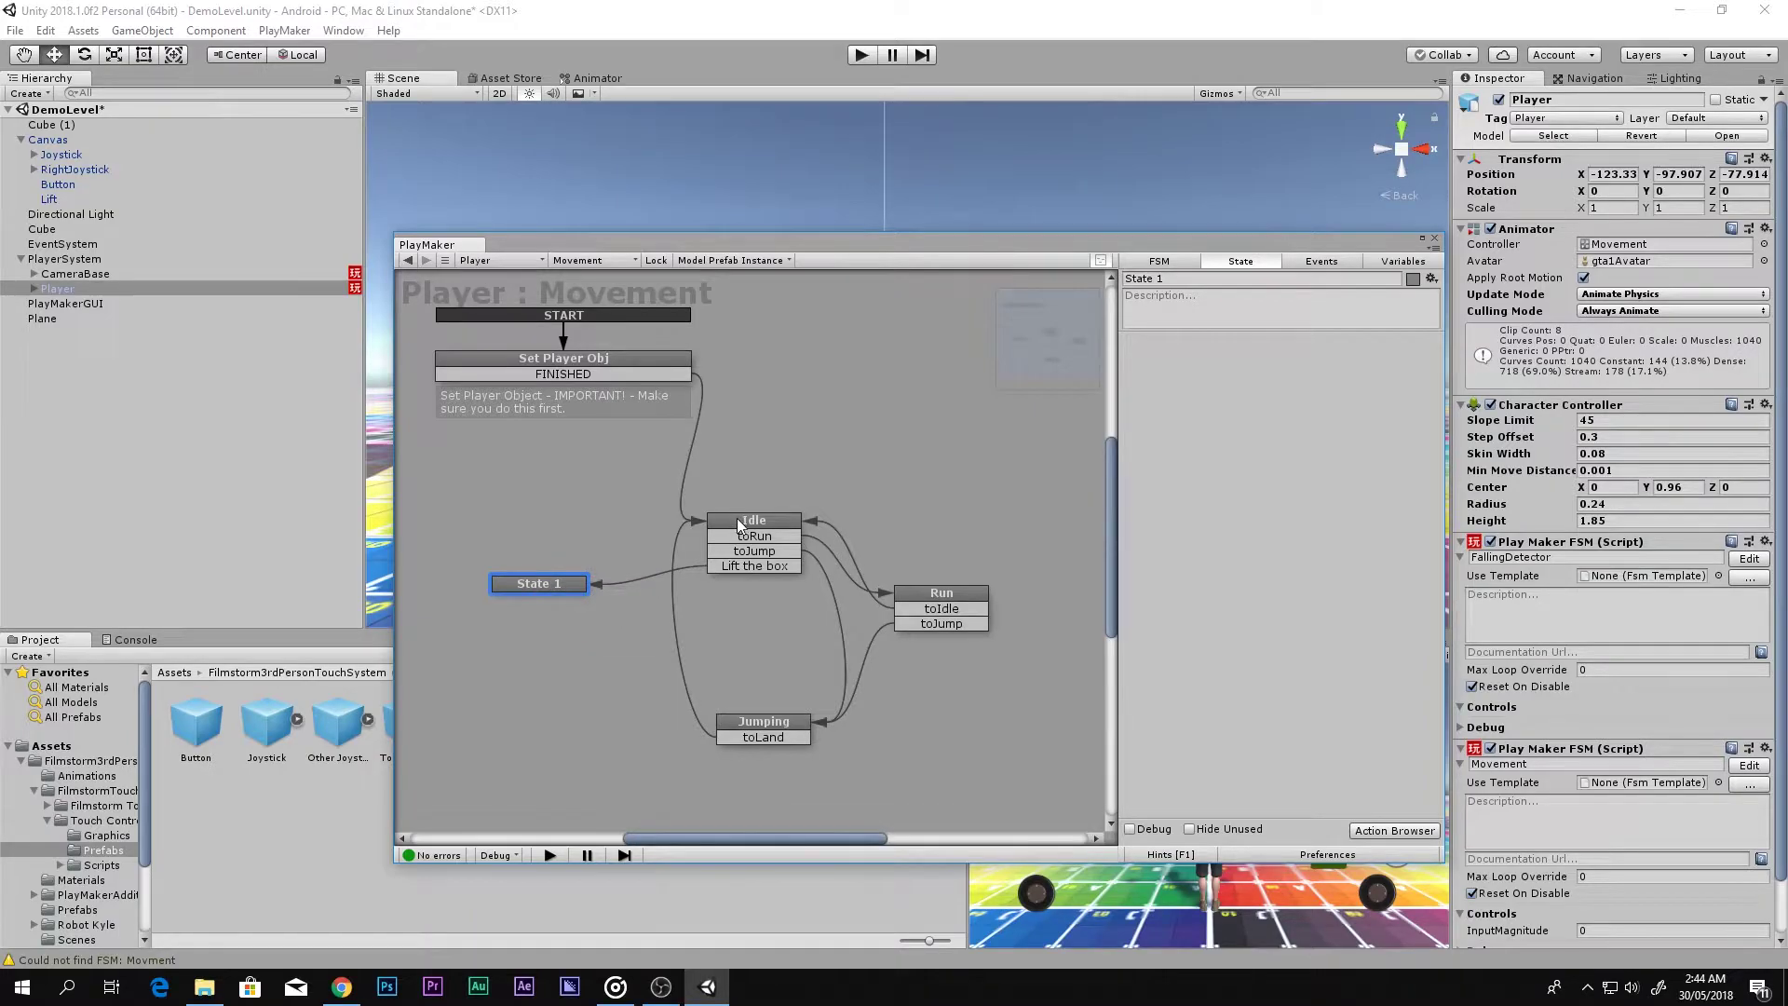
{"action": "left_click", "coordinate": [746, 566]}
{"action": "left_click", "coordinate": [1171, 529]}
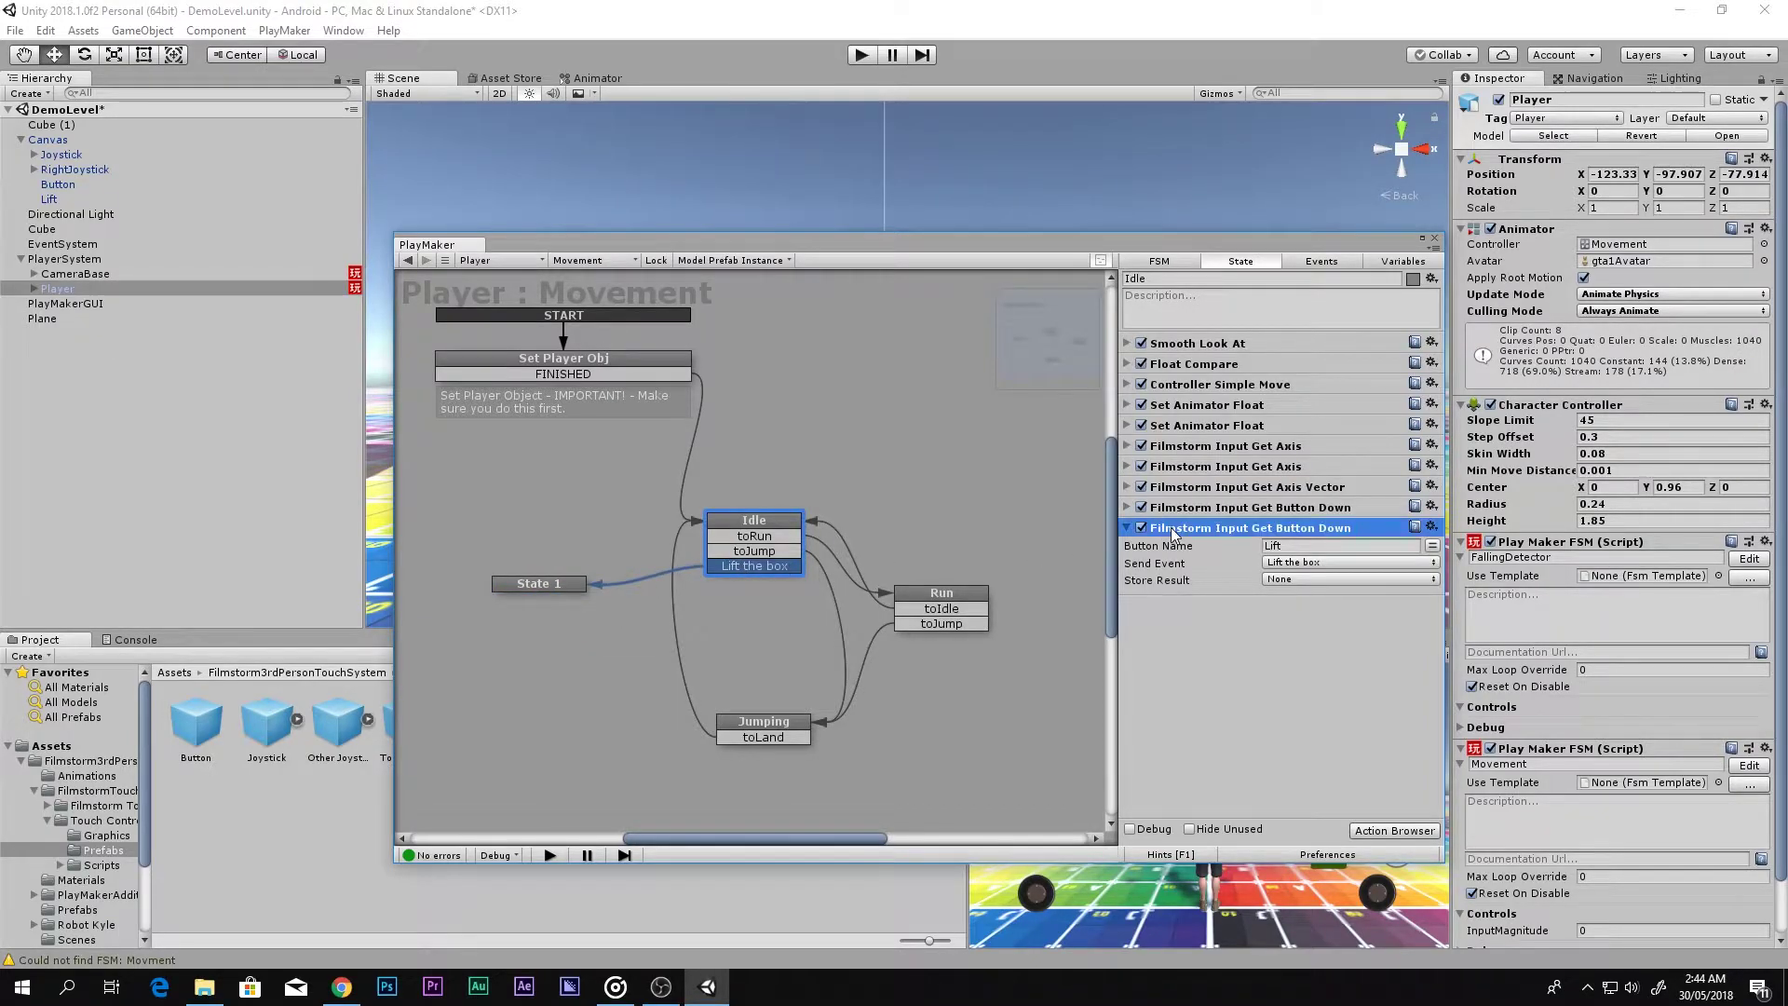
{"action": "left_click", "coordinate": [772, 728]}
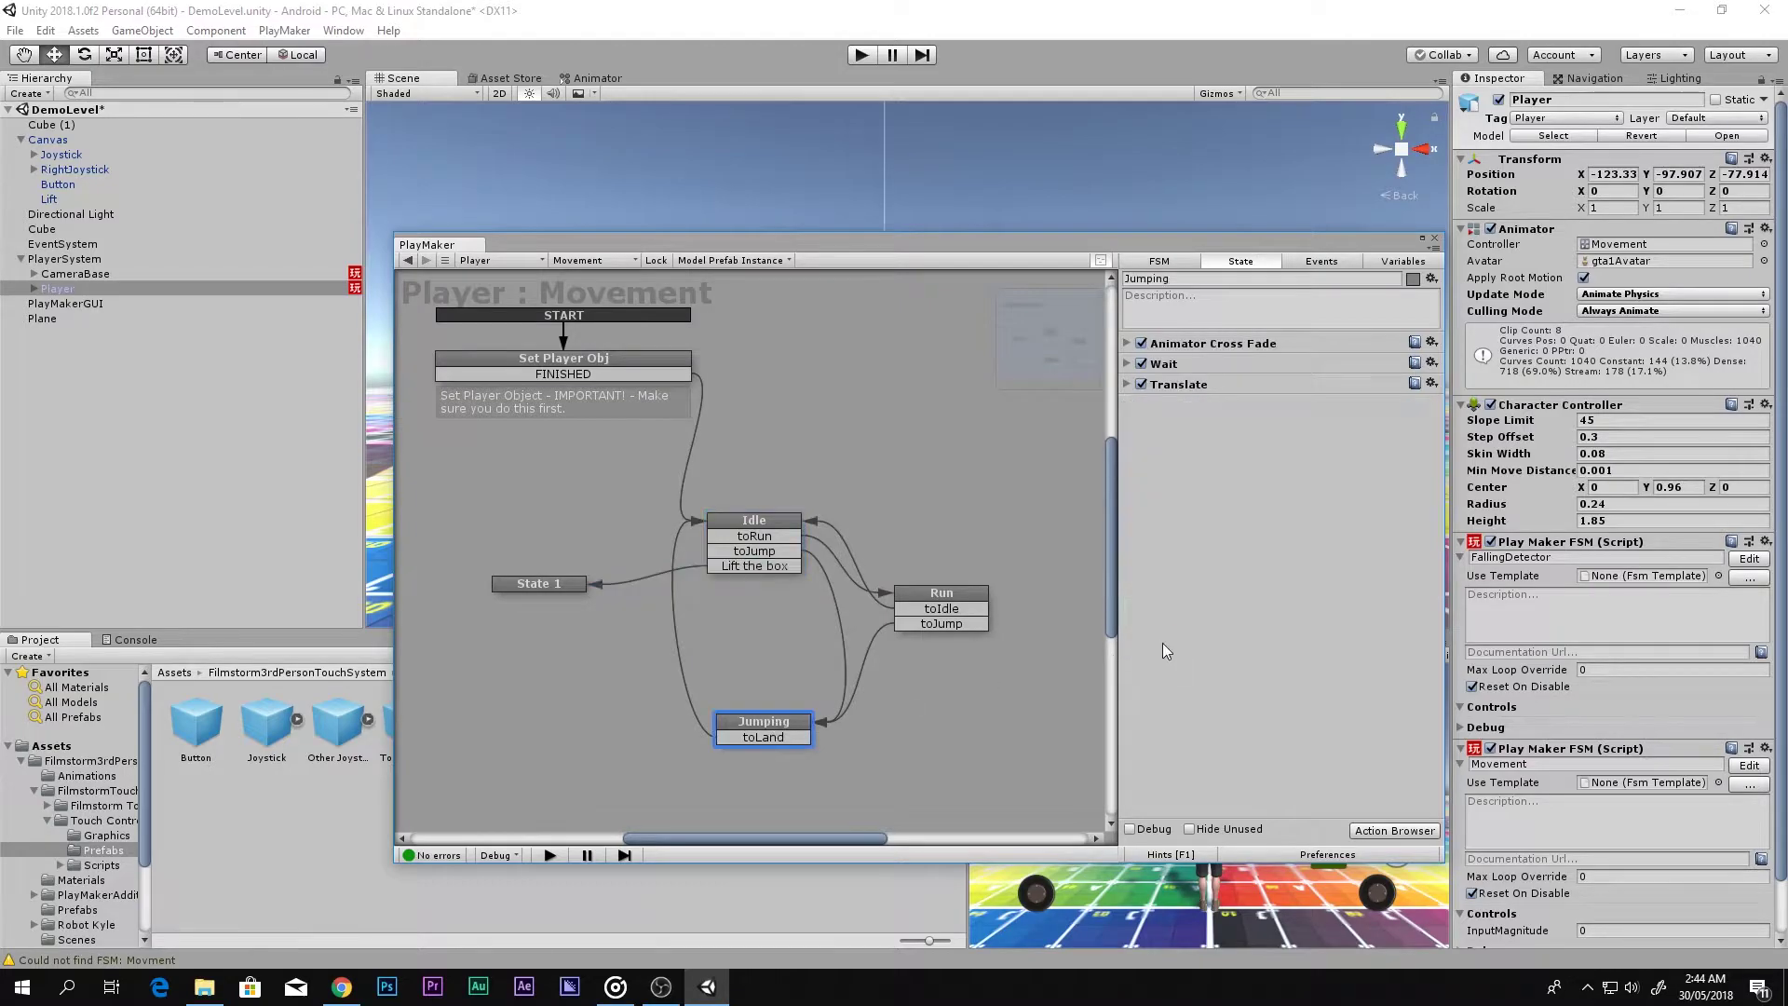
- Paste the copied Lift button-down action into the Run state and add a Lift the box transition to it
{"action": "left_click", "coordinate": [961, 598]}
{"action": "key", "text": "ctrl+v"}
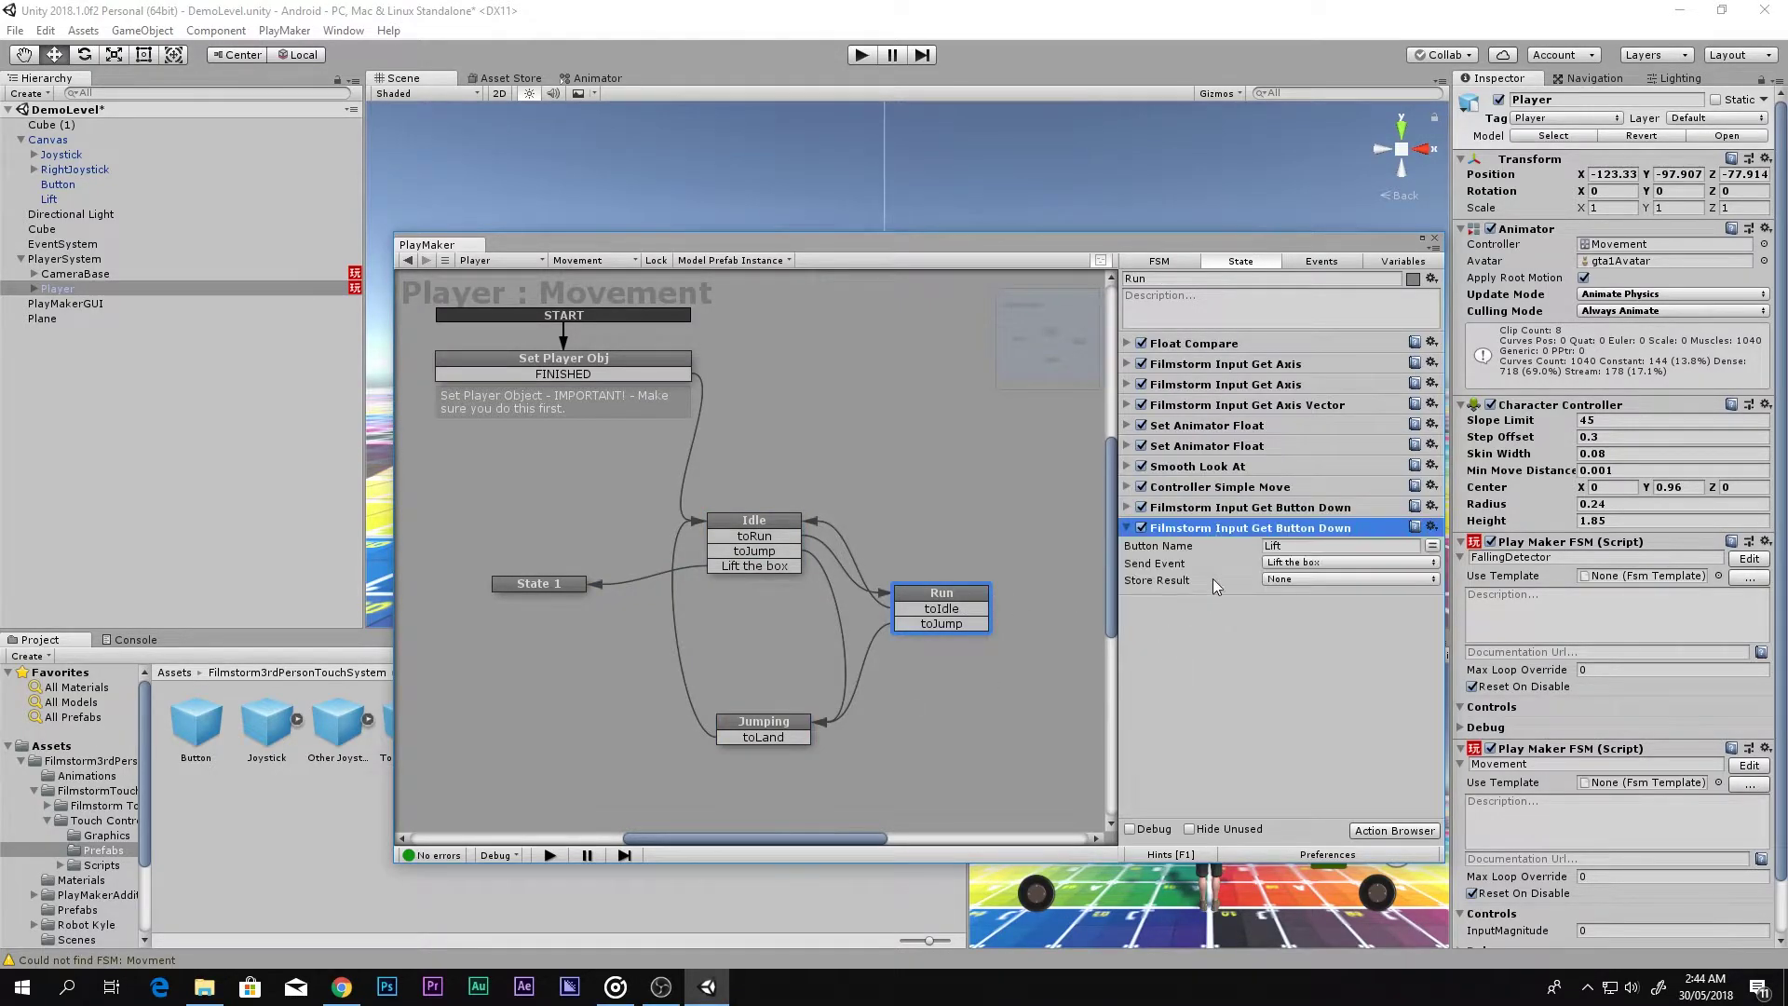
{"action": "right_click", "coordinate": [954, 604]}
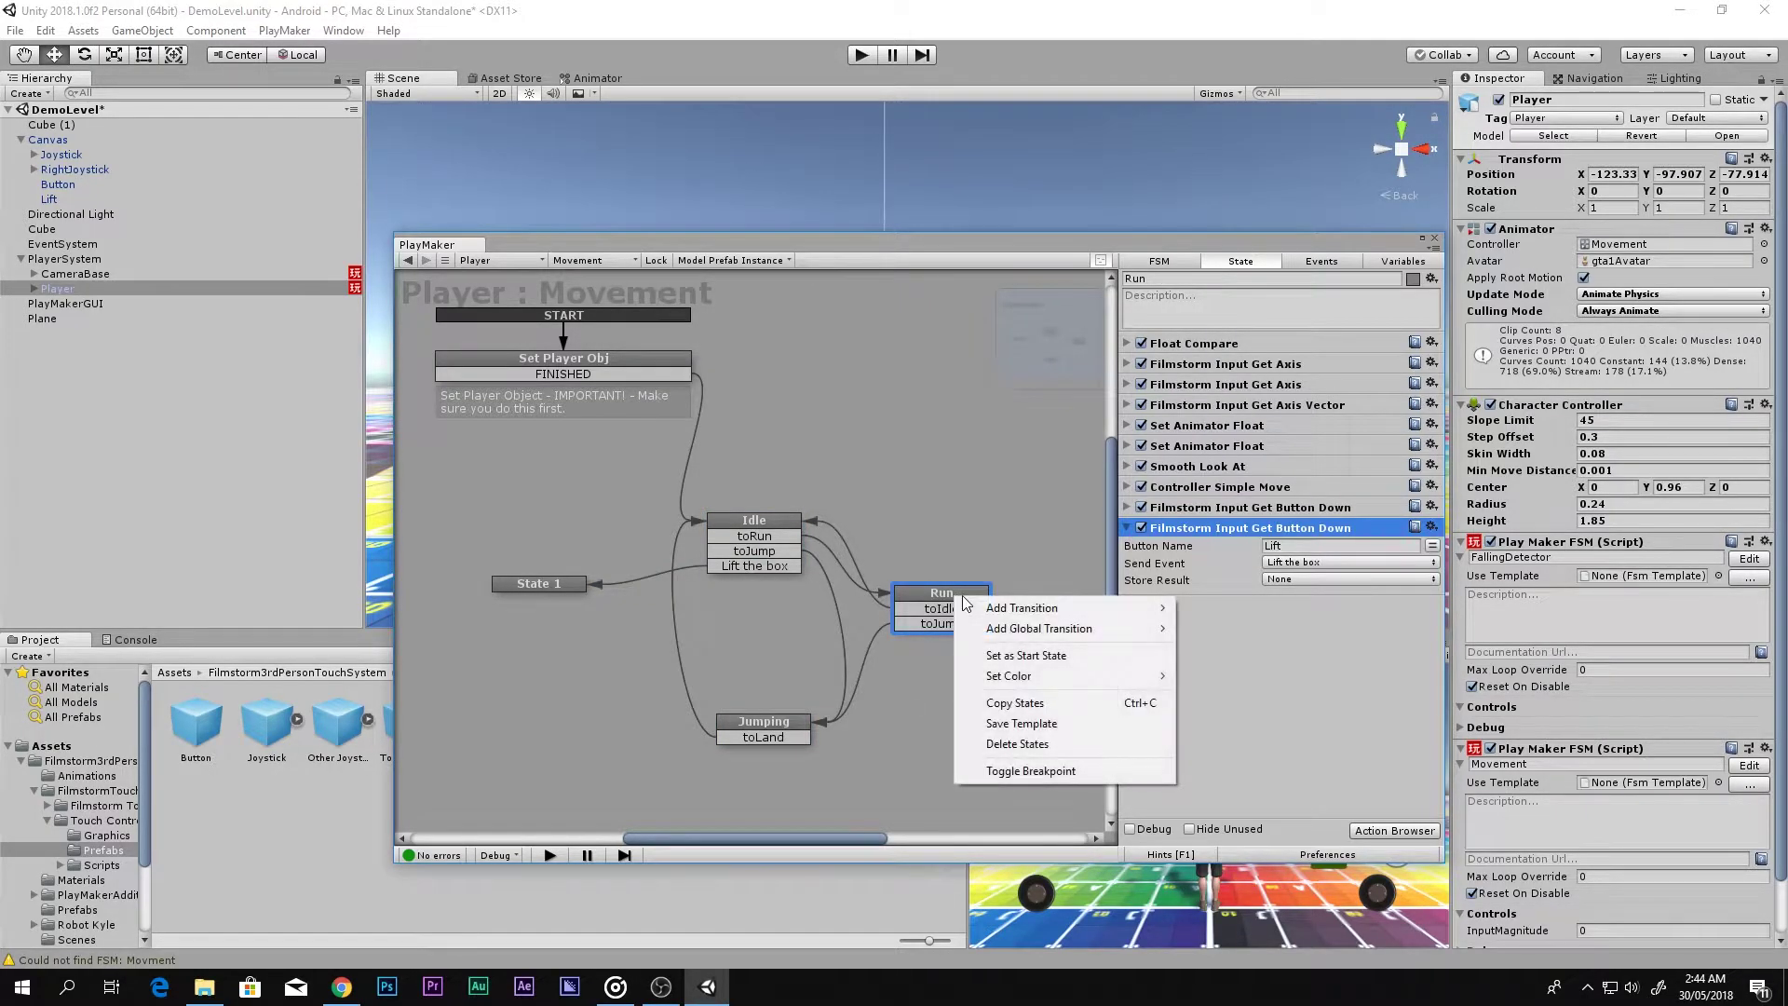
{"action": "mouse_move", "coordinate": [997, 607]}
{"action": "left_click", "coordinate": [1239, 630]}
- Paste the same Lift button-down action into the Jumping state and give it a Lift the box transition
{"action": "right_click", "coordinate": [796, 723]}
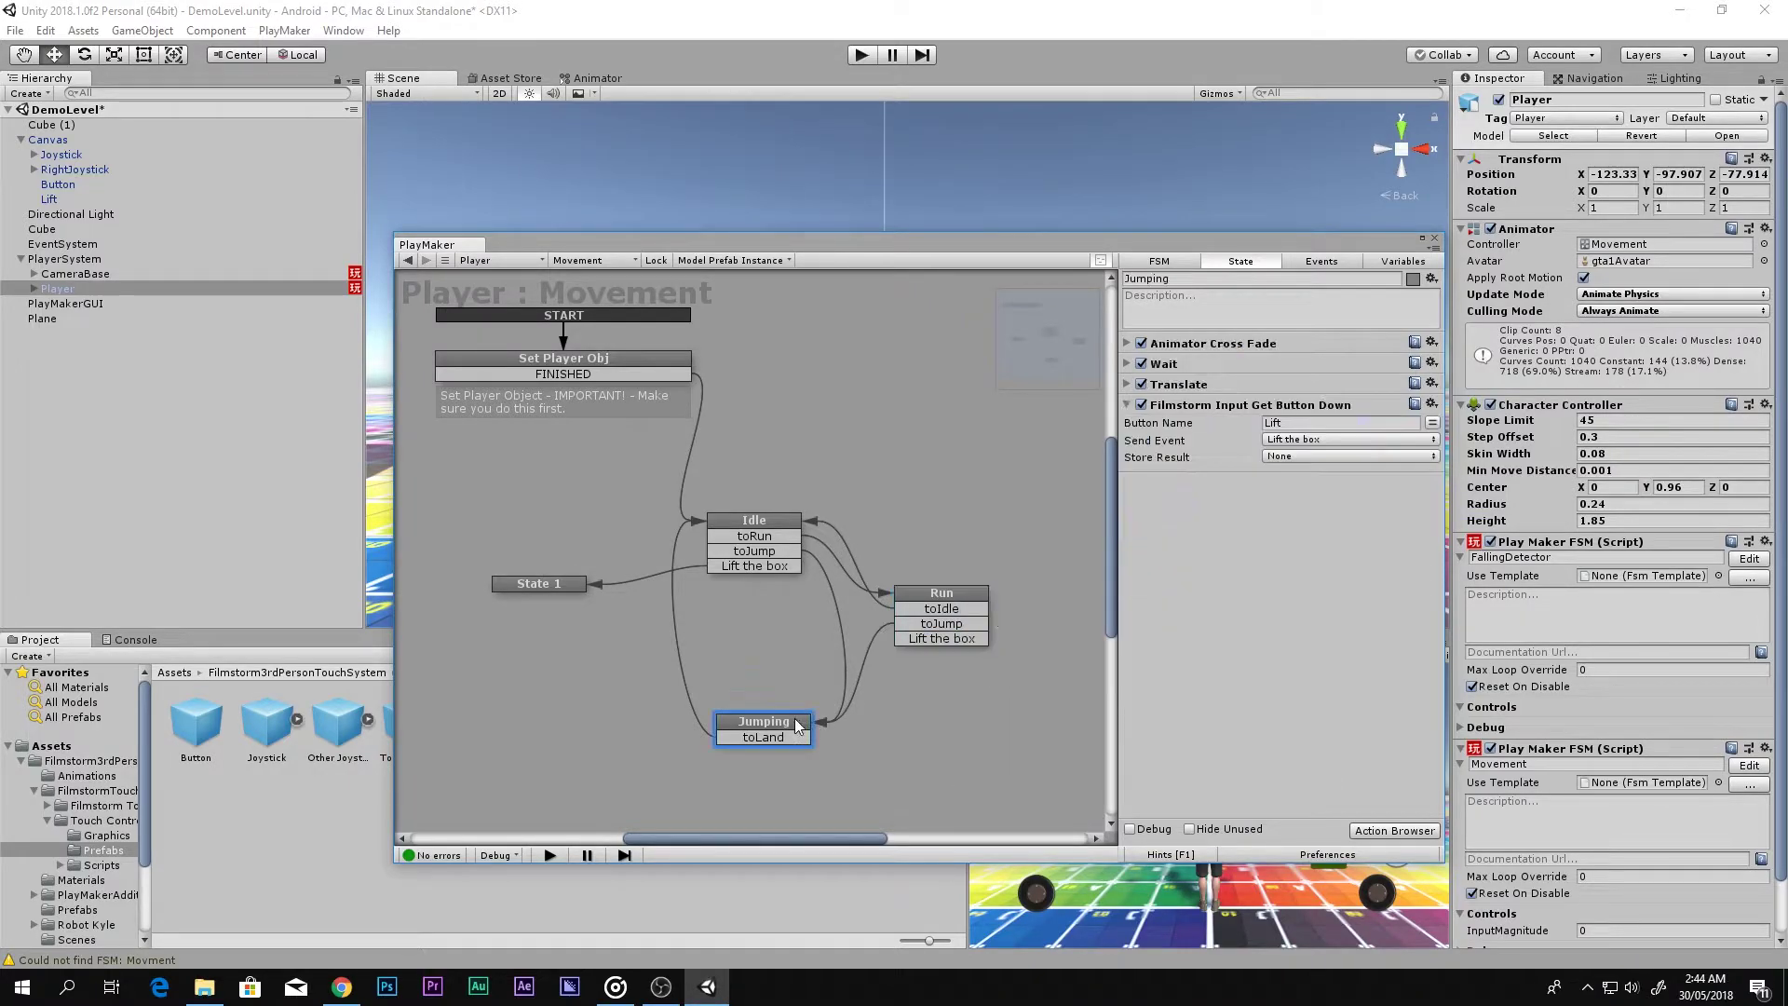
{"action": "mouse_move", "coordinate": [841, 730]}
{"action": "left_click", "coordinate": [1071, 752]}
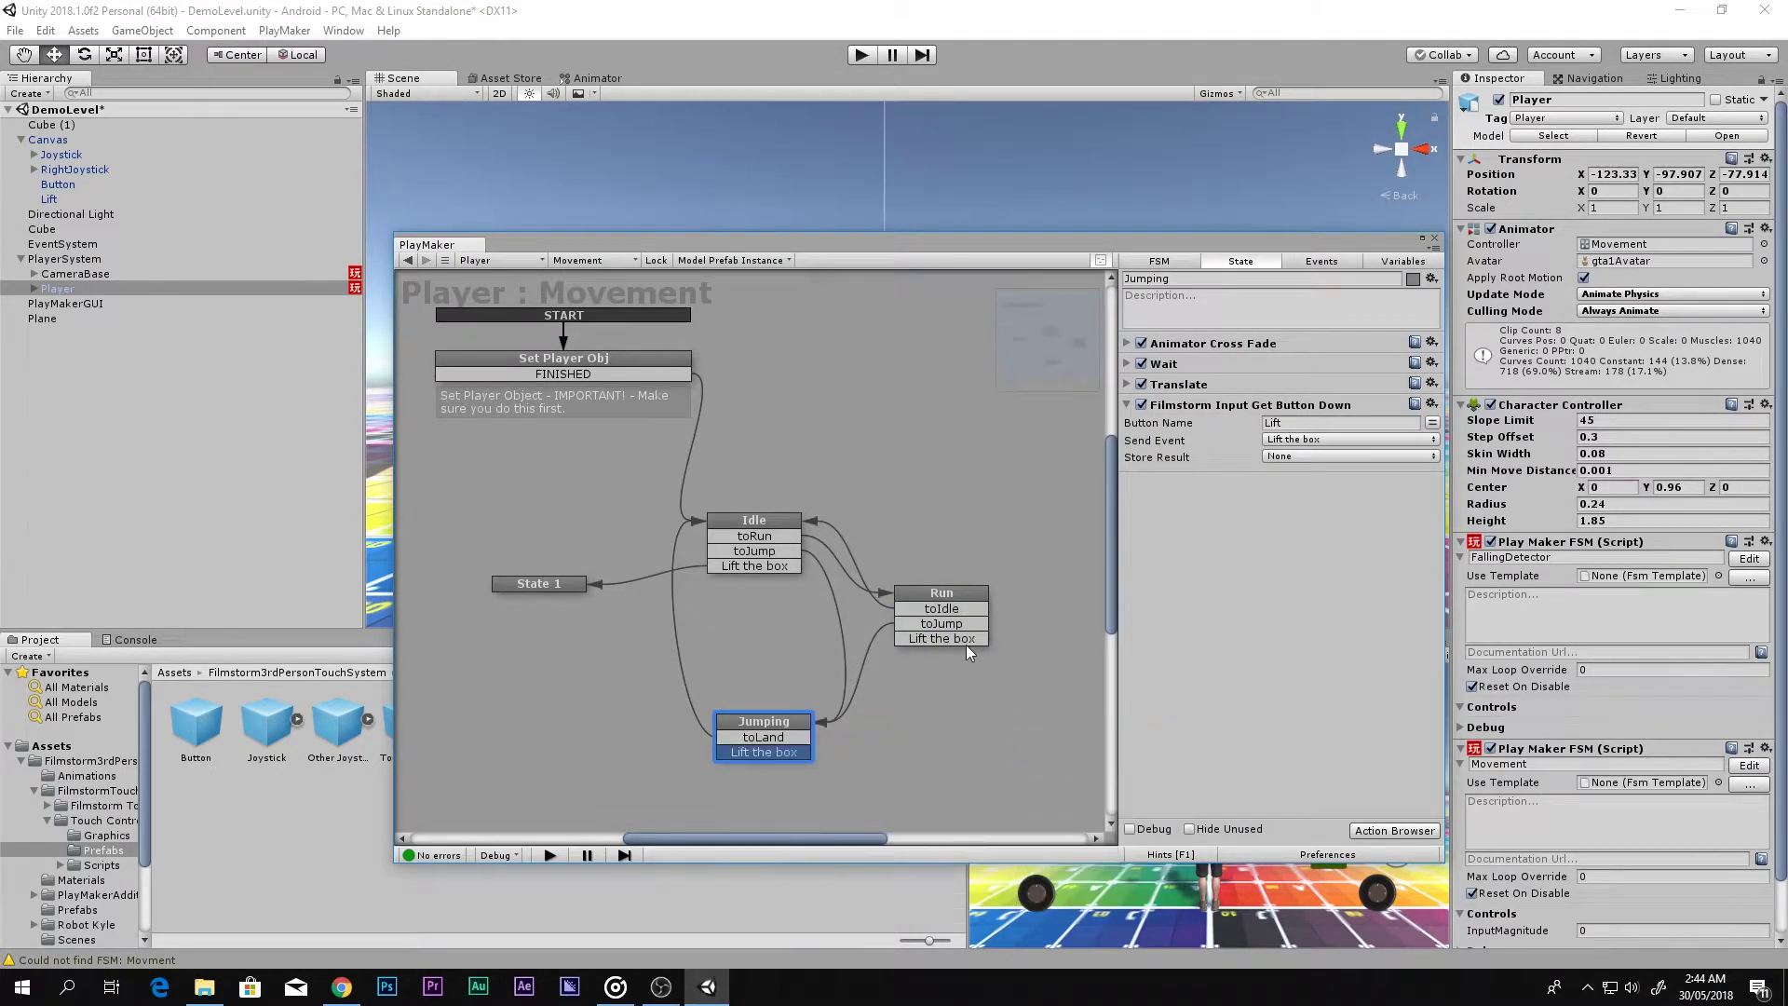
- Connect the Lift the box transitions of Run and Jumping to State 1 and reposition State 1
{"action": "left_click_drag", "start_coordinate": [965, 641], "coordinate": [581, 589]}
{"action": "left_click_drag", "start_coordinate": [764, 752], "coordinate": [477, 632]}
{"action": "middle_click_drag", "start_coordinate": [559, 653], "coordinate": [816, 662]}
{"action": "left_click_drag", "start_coordinate": [748, 641], "coordinate": [727, 643]}
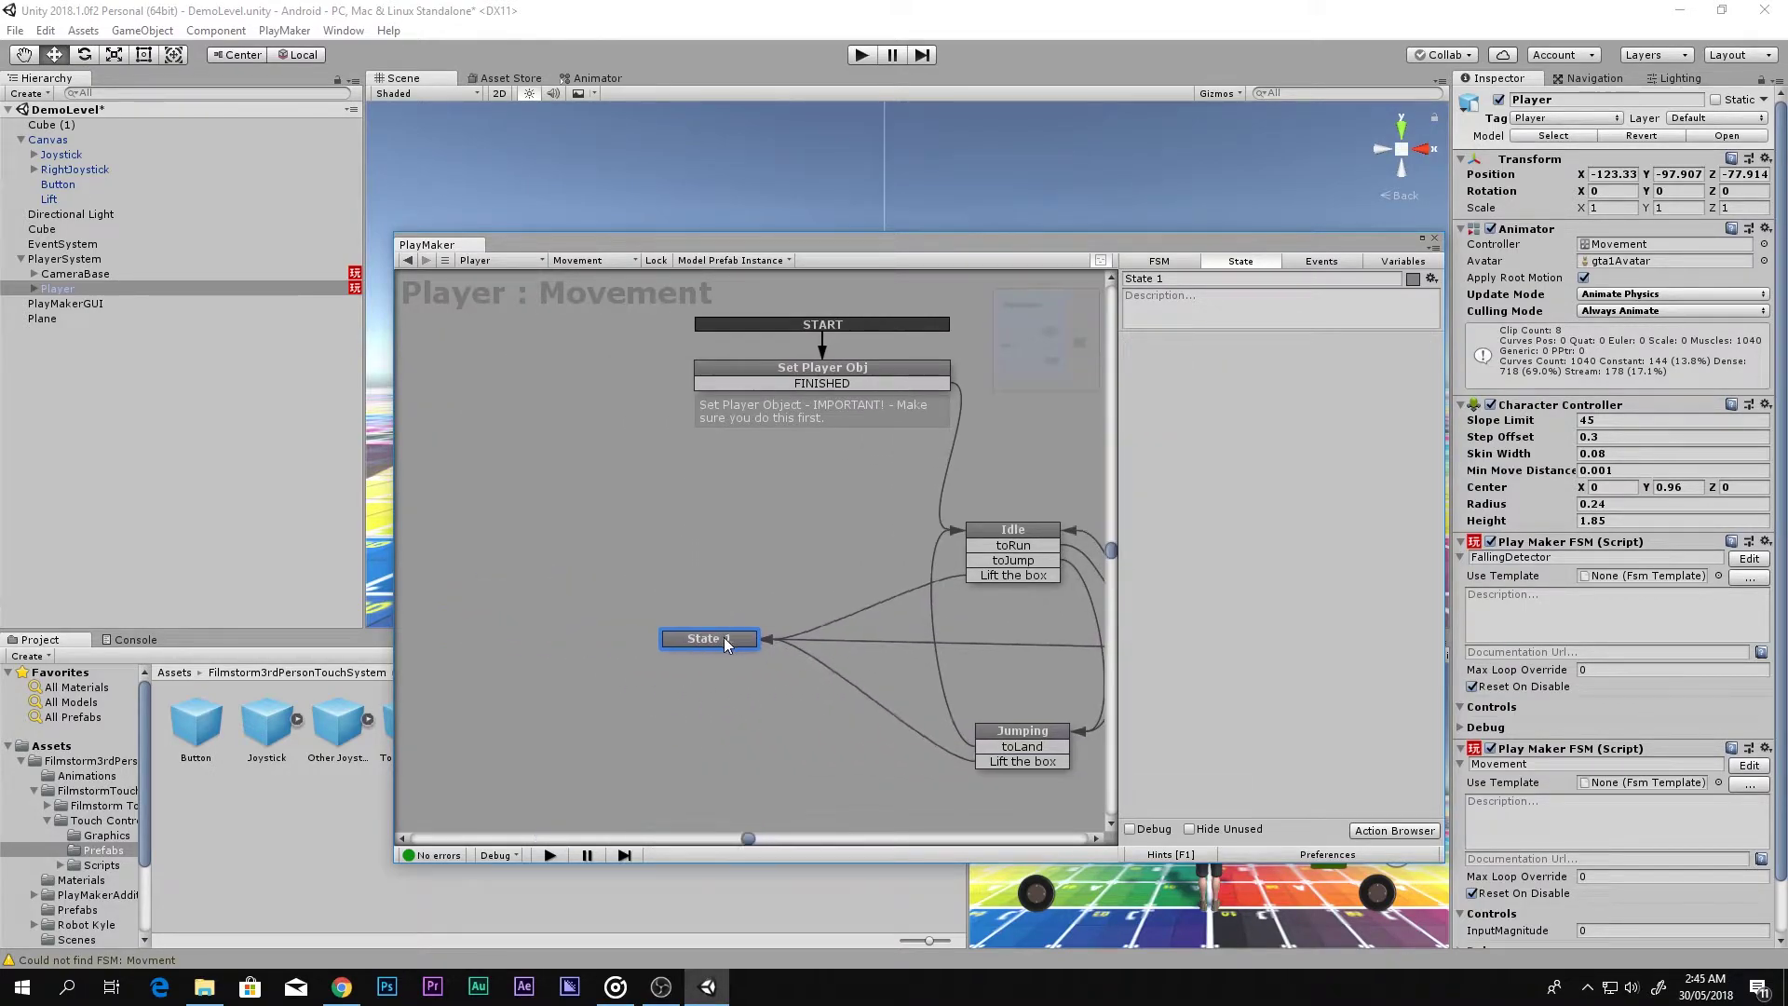
- Find the Move Towards action, add it to State 1 and close the action browser
{"action": "double_click", "coordinate": [1237, 555]}
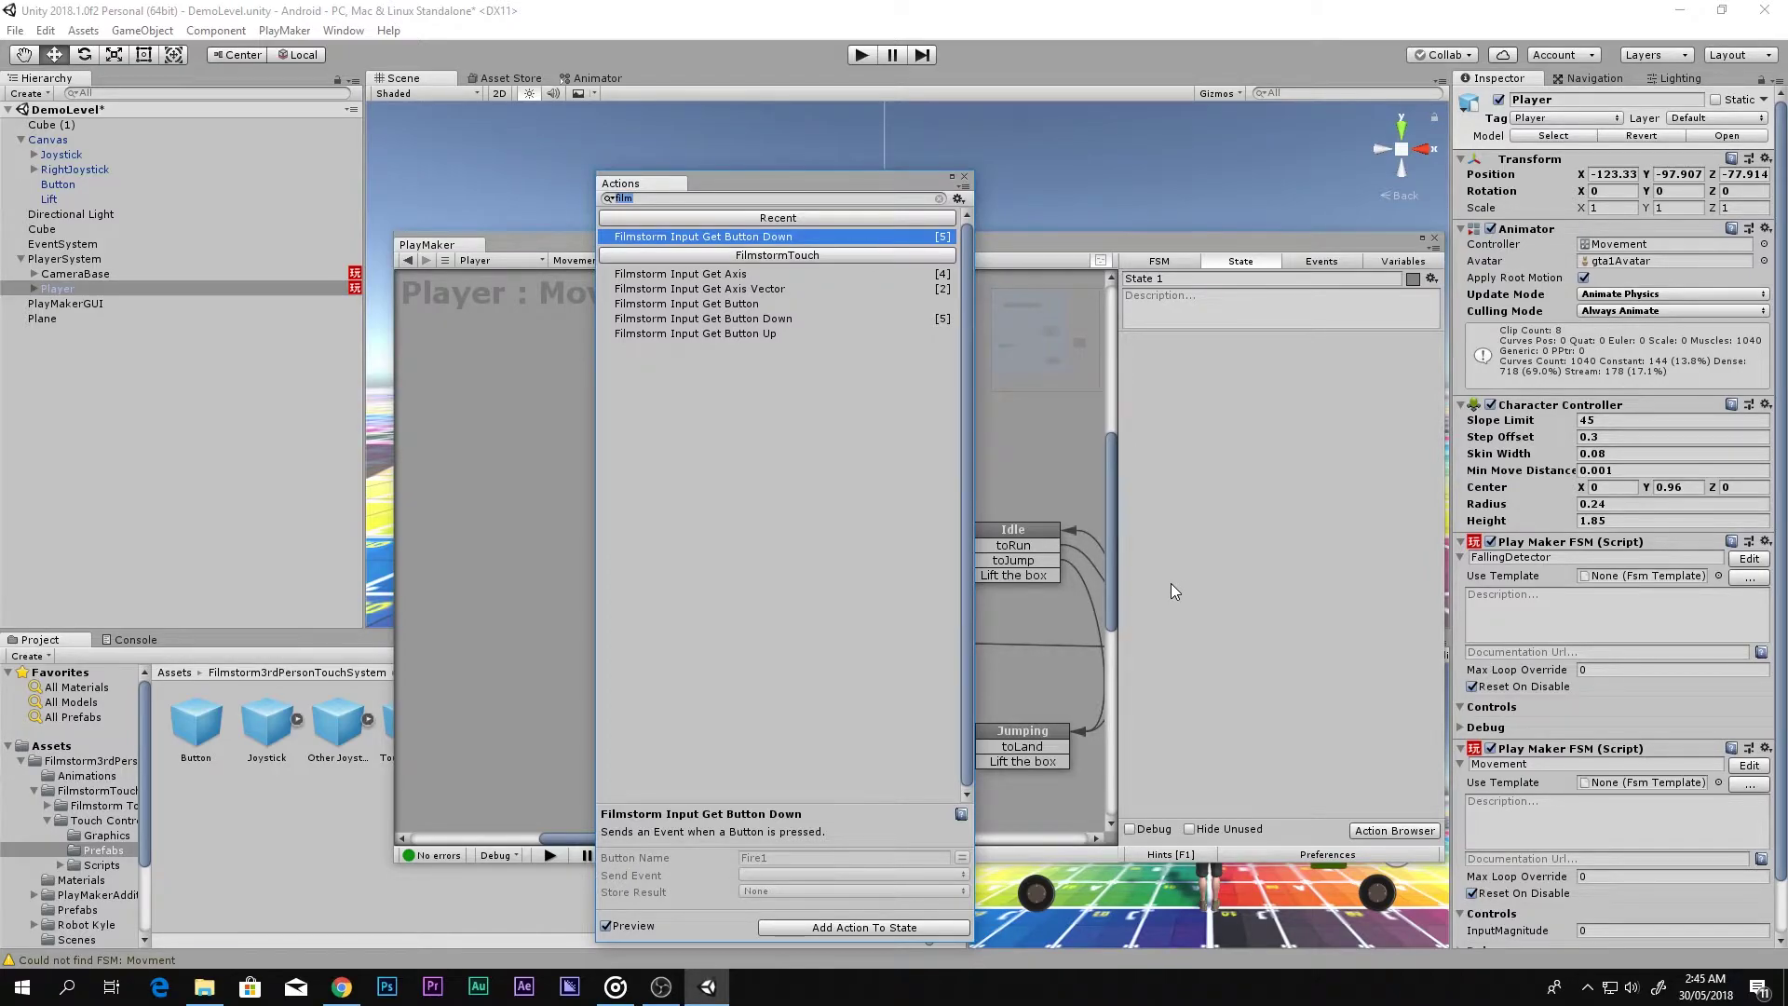
{"action": "type", "text": "mo"}
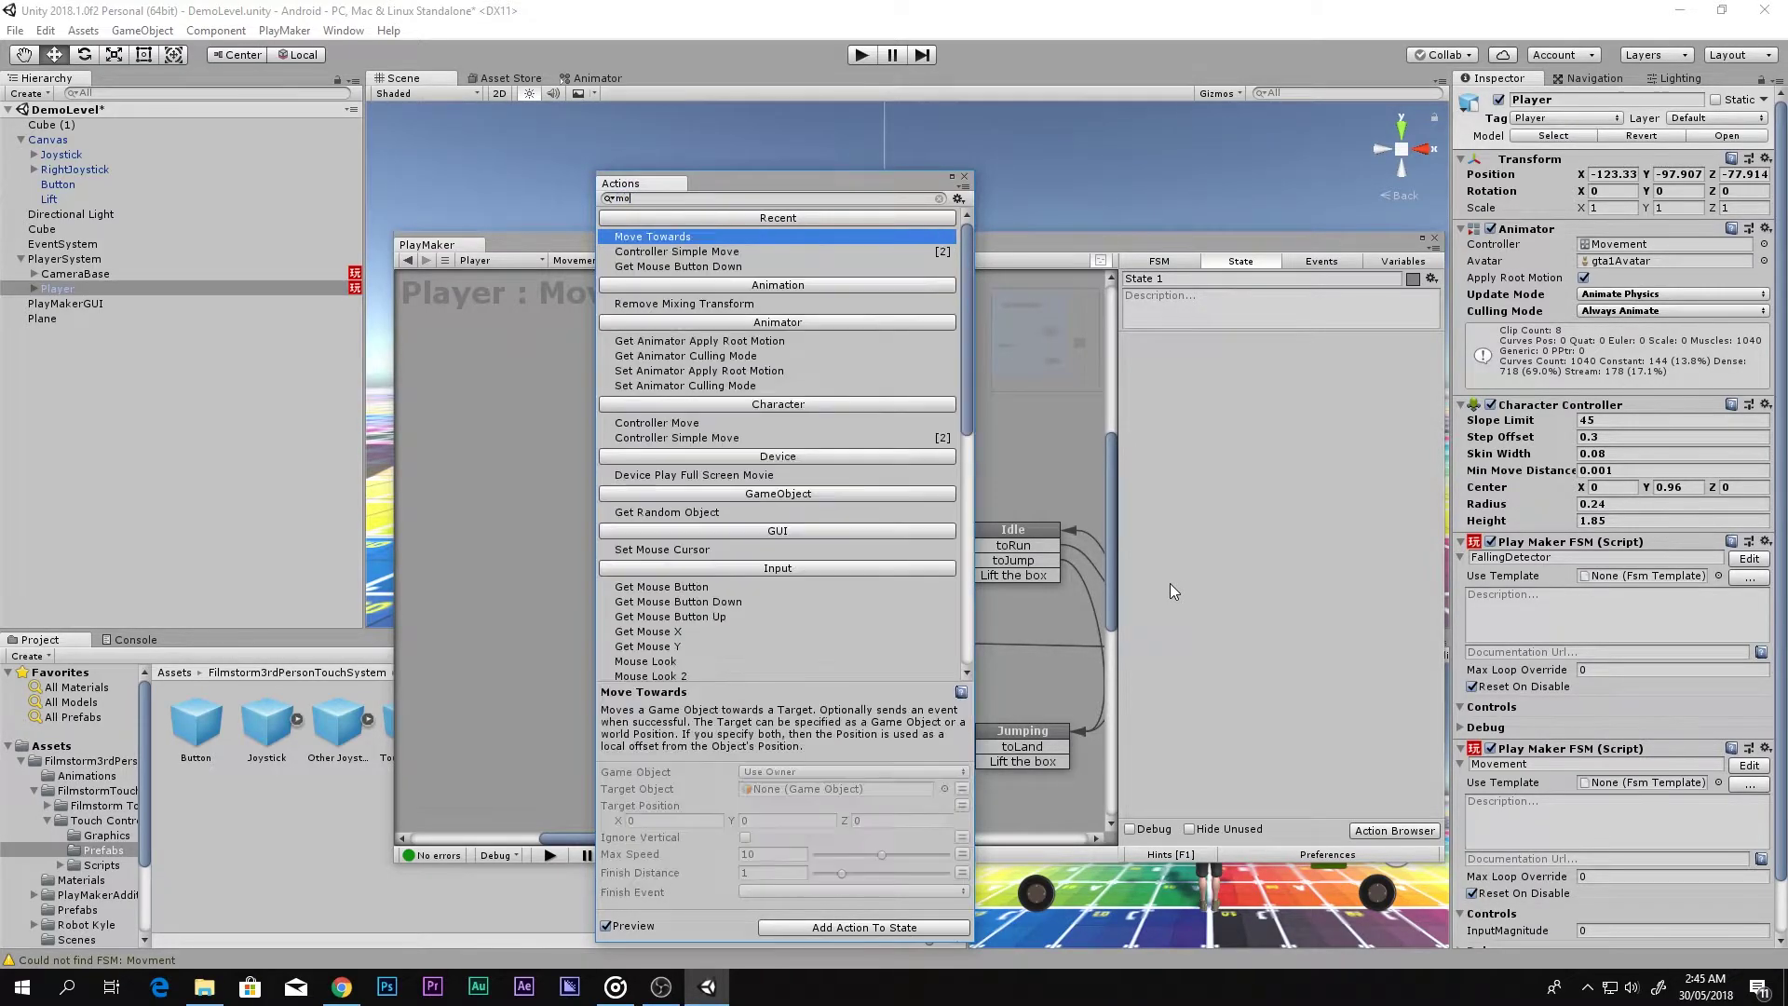
{"action": "type", "text": "ve tow"}
{"action": "key", "text": "Return"}
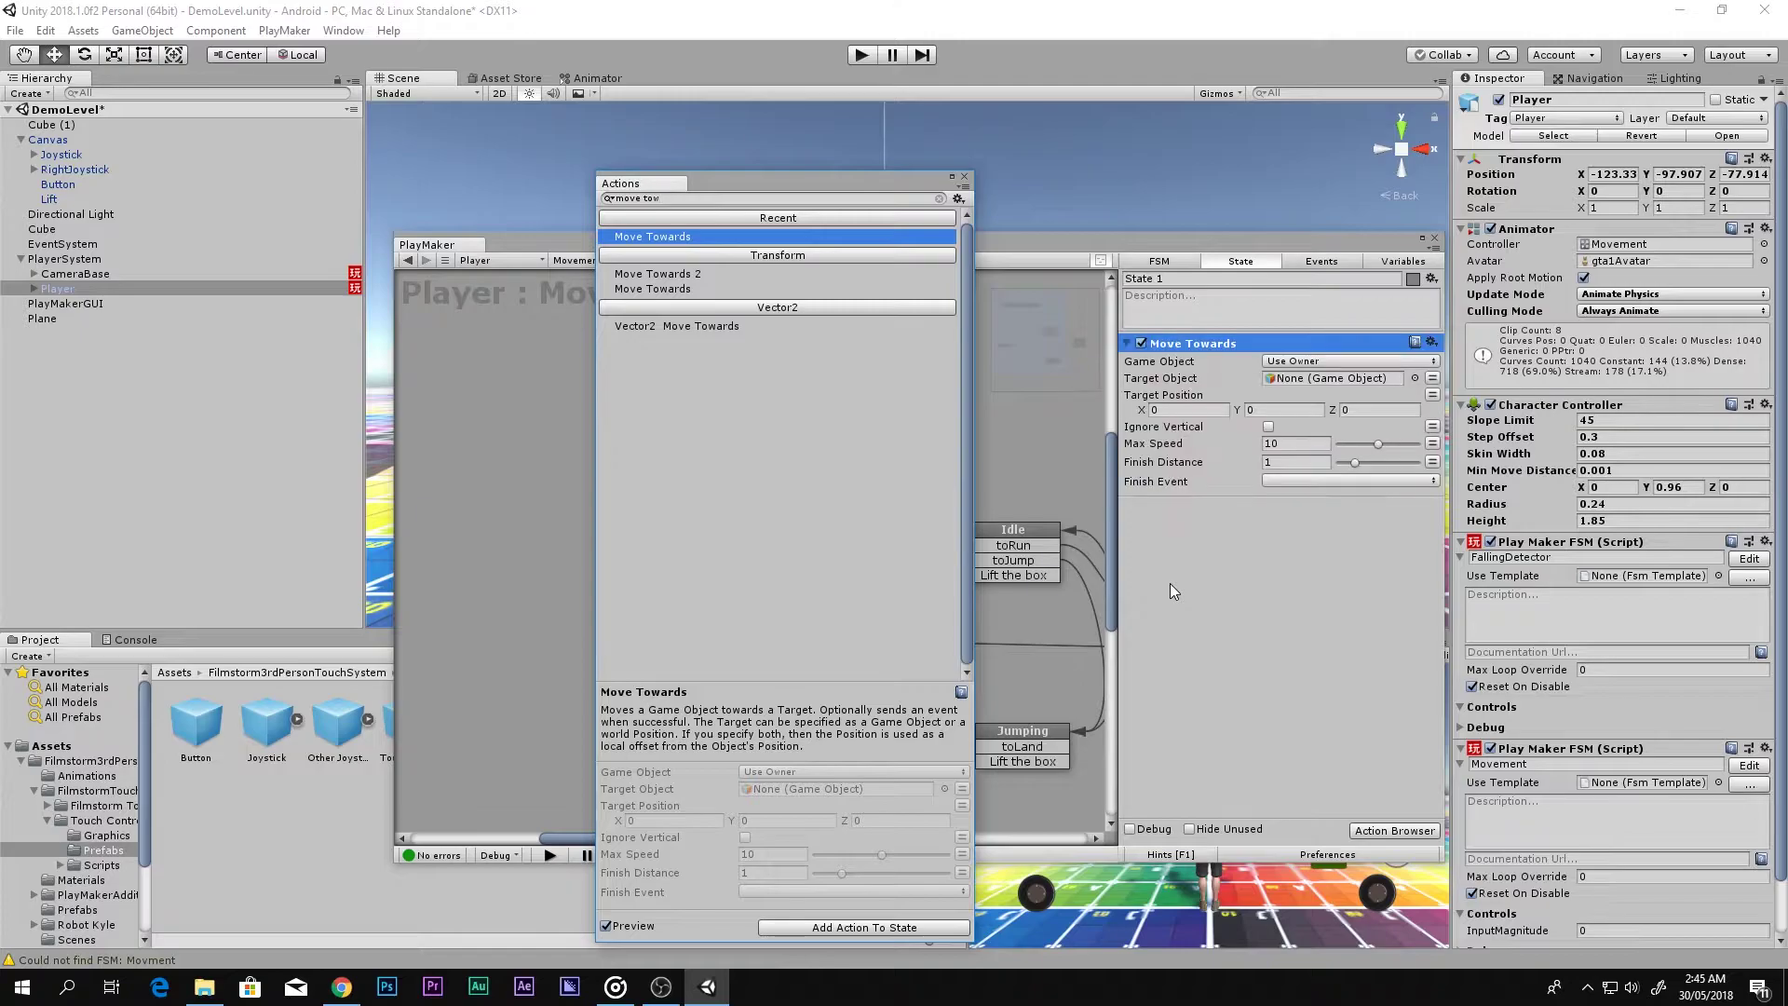
{"action": "left_click", "coordinate": [964, 176]}
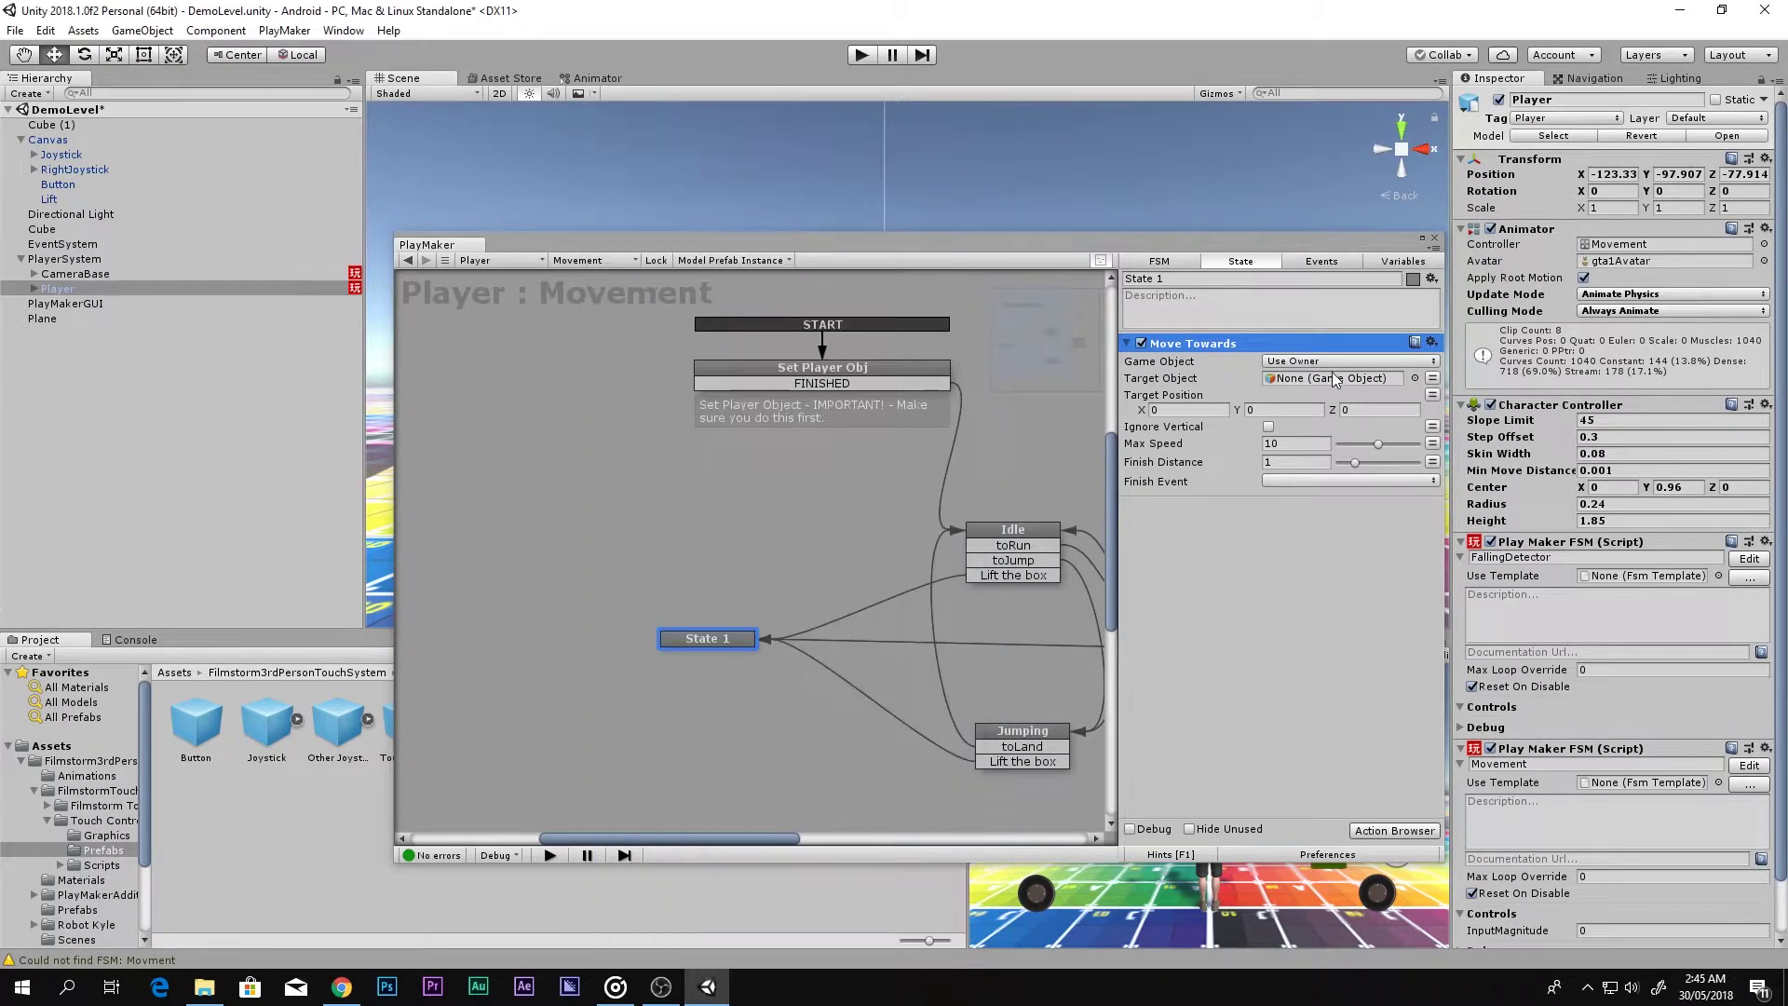
- Set the Move Towards action's Game Object to Specify Game Object and assign Cube (1) to it
{"action": "left_click", "coordinate": [1348, 363]}
{"action": "left_click", "coordinate": [1344, 401]}
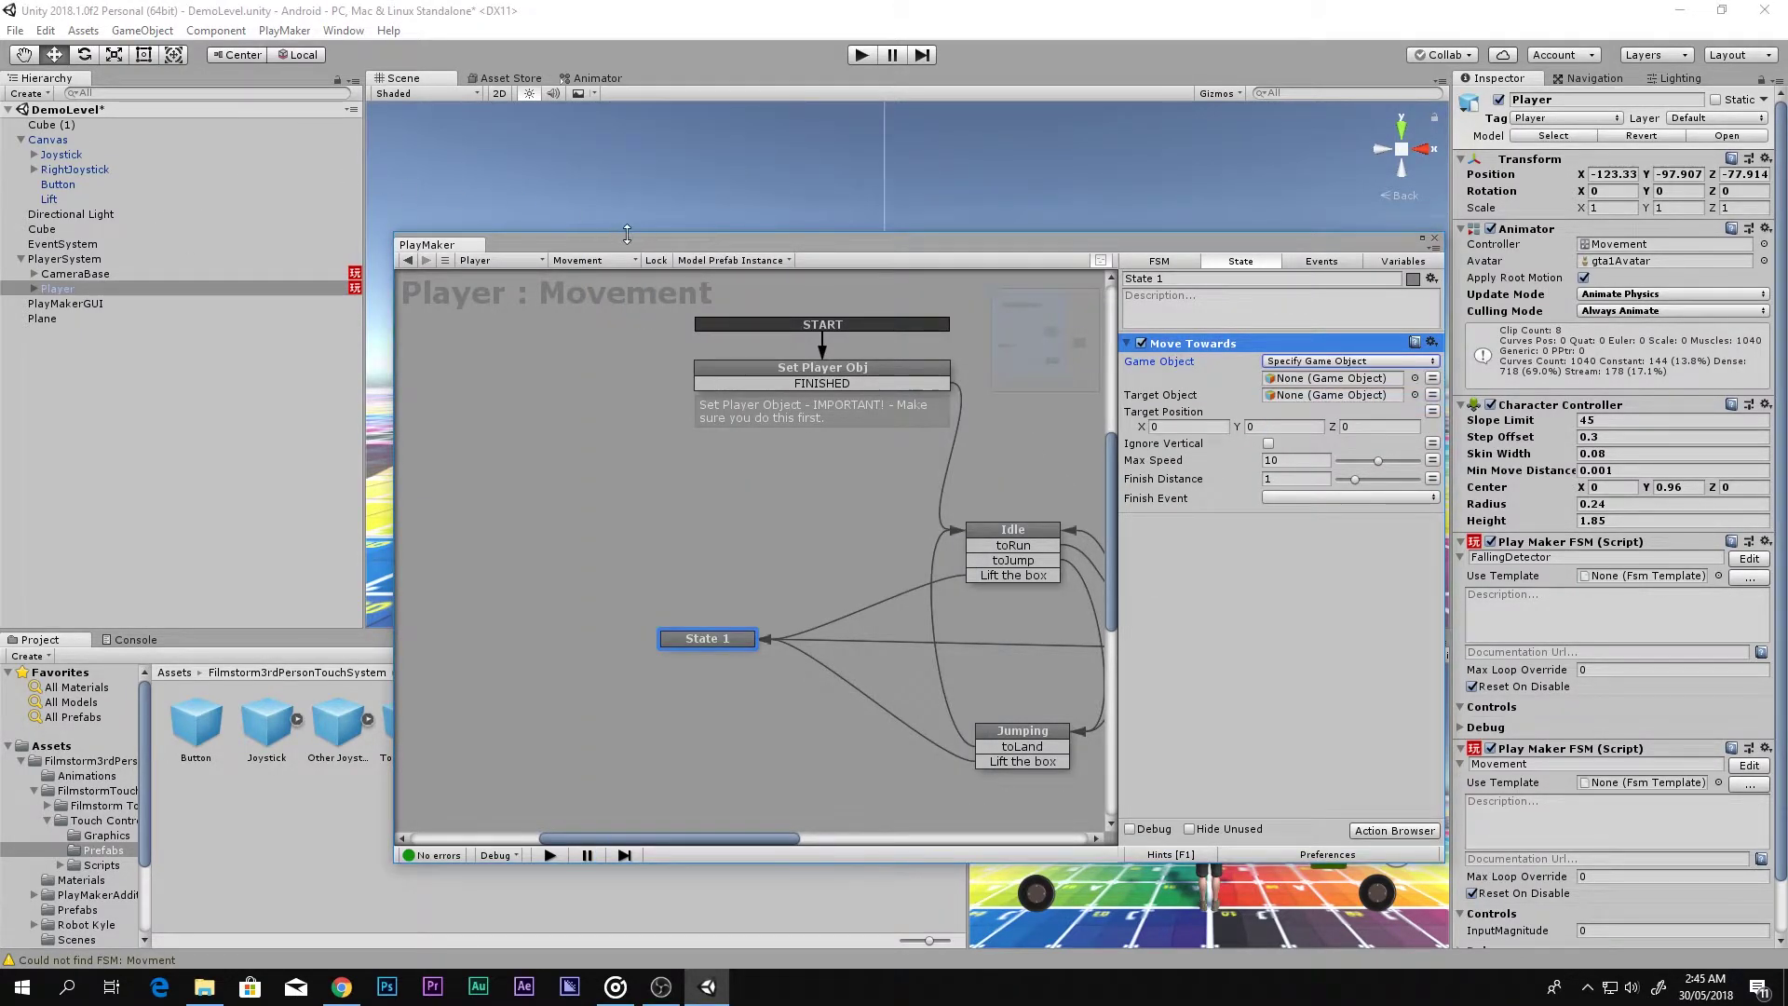
{"action": "left_click", "coordinate": [60, 126]}
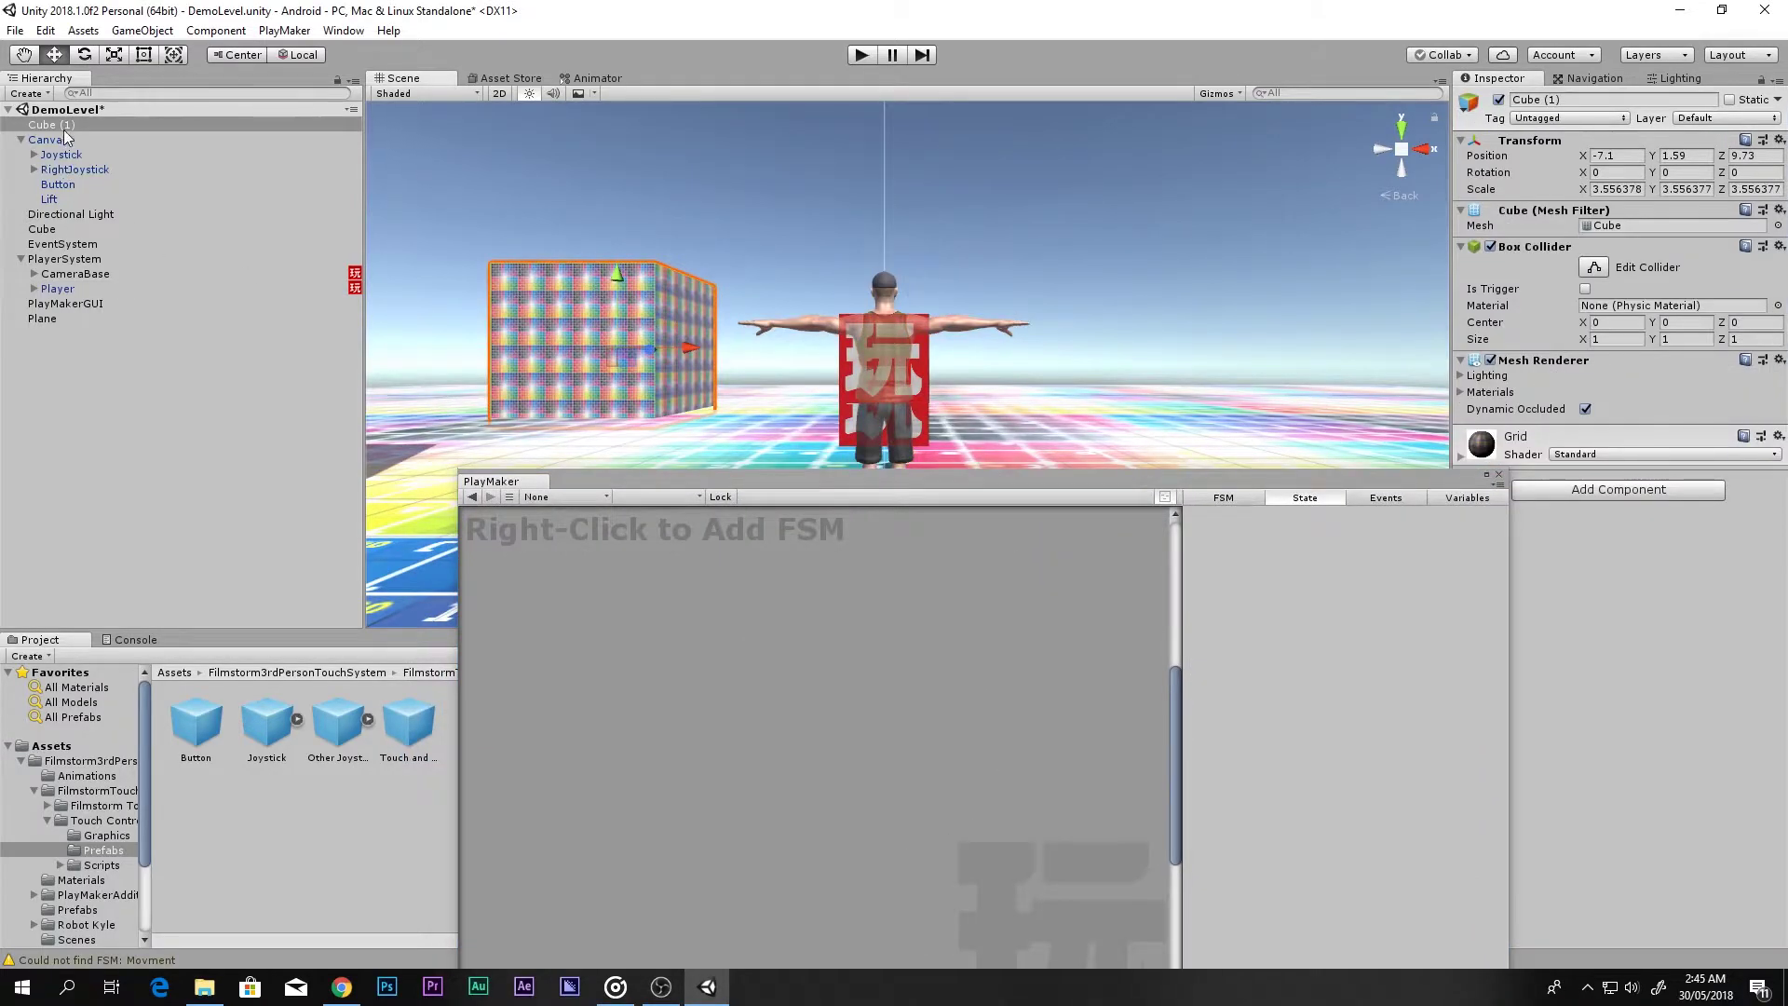
{"action": "left_click", "coordinate": [53, 288]}
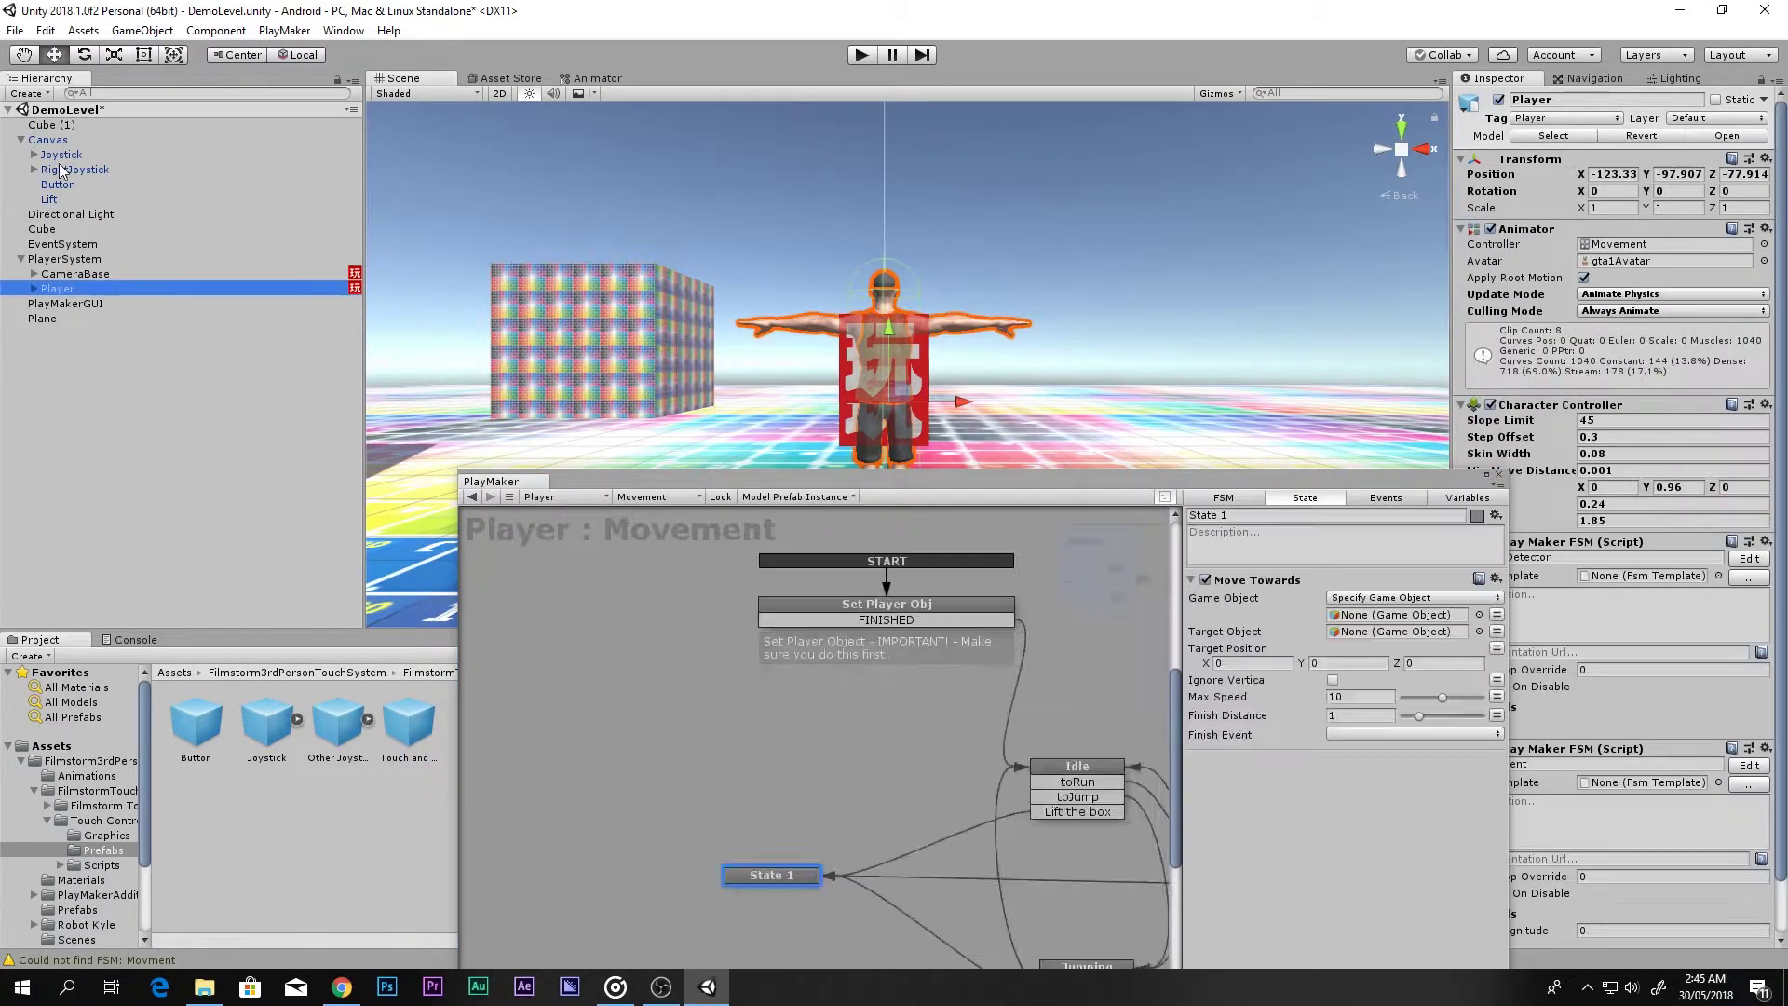
{"action": "left_click_drag", "start_coordinate": [58, 125], "coordinate": [1388, 614]}
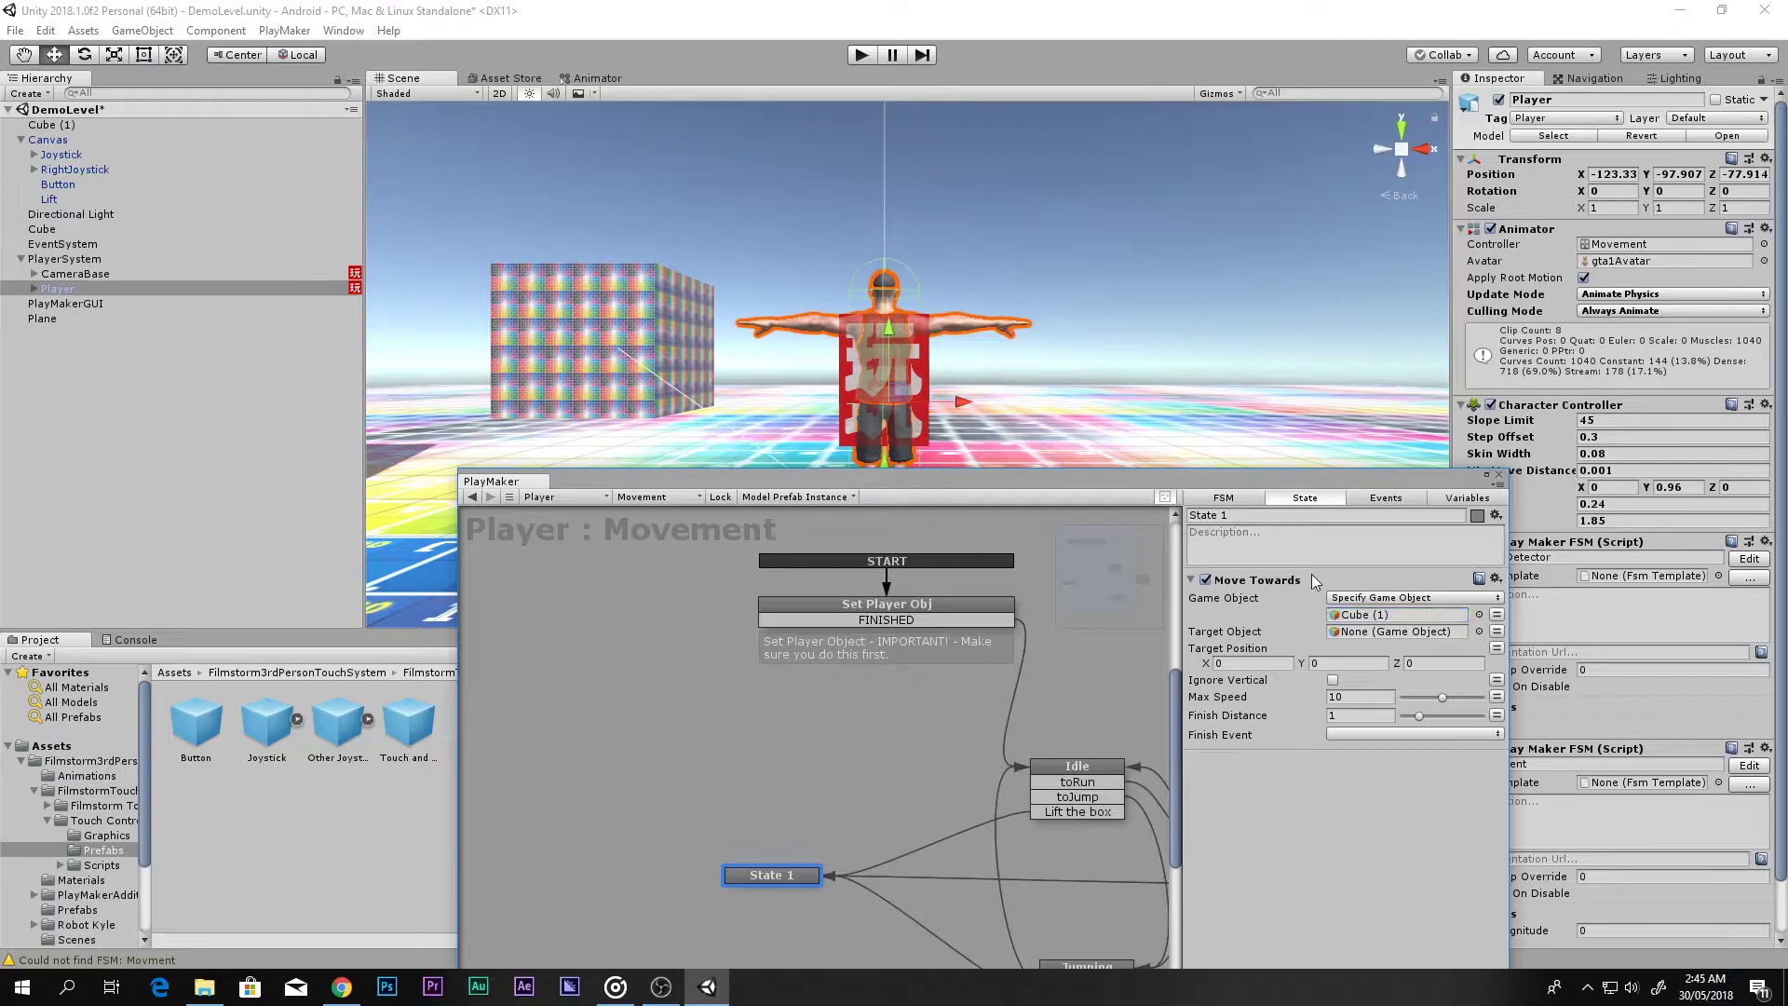
- Create an empty child object under Cube (1) and raise it above the cube to a Y position of about 1.16
{"action": "middle_click_drag", "start_coordinate": [621, 212], "coordinate": [796, 323]}
{"action": "scroll", "coordinate": [796, 322], "scroll_direction": "down", "scroll_amount": 3}
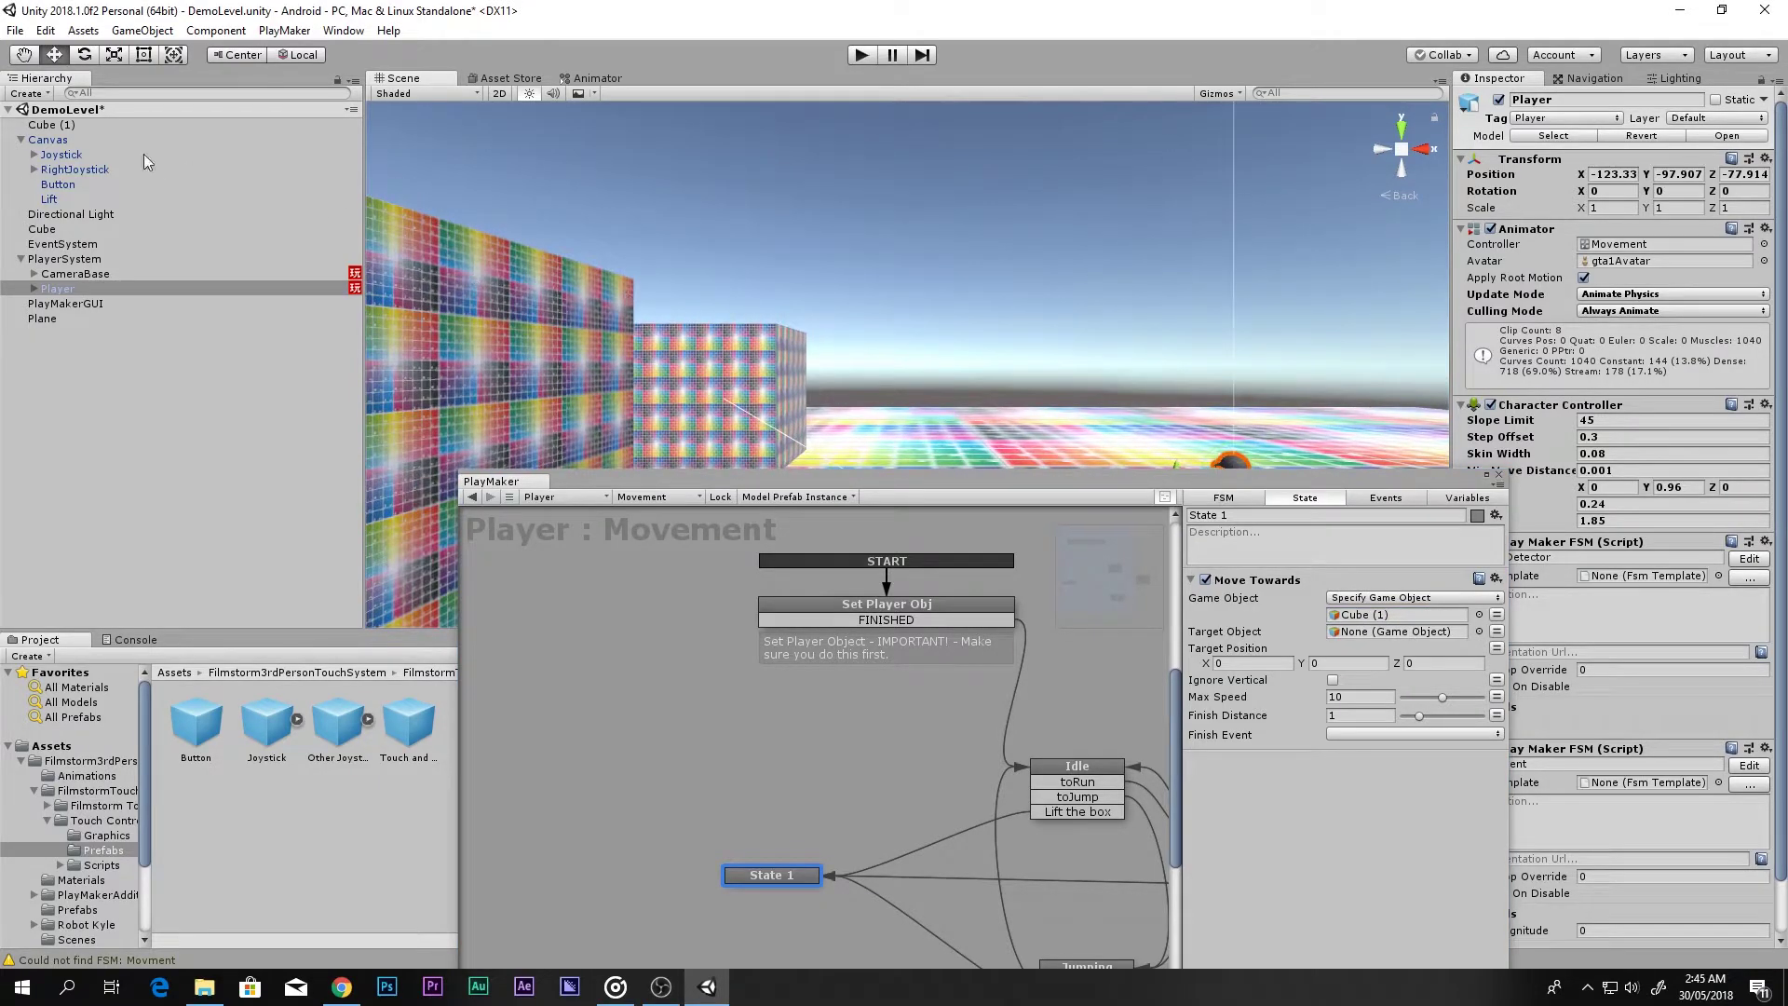
{"action": "right_click", "coordinate": [55, 127]}
{"action": "left_click", "coordinate": [140, 280]}
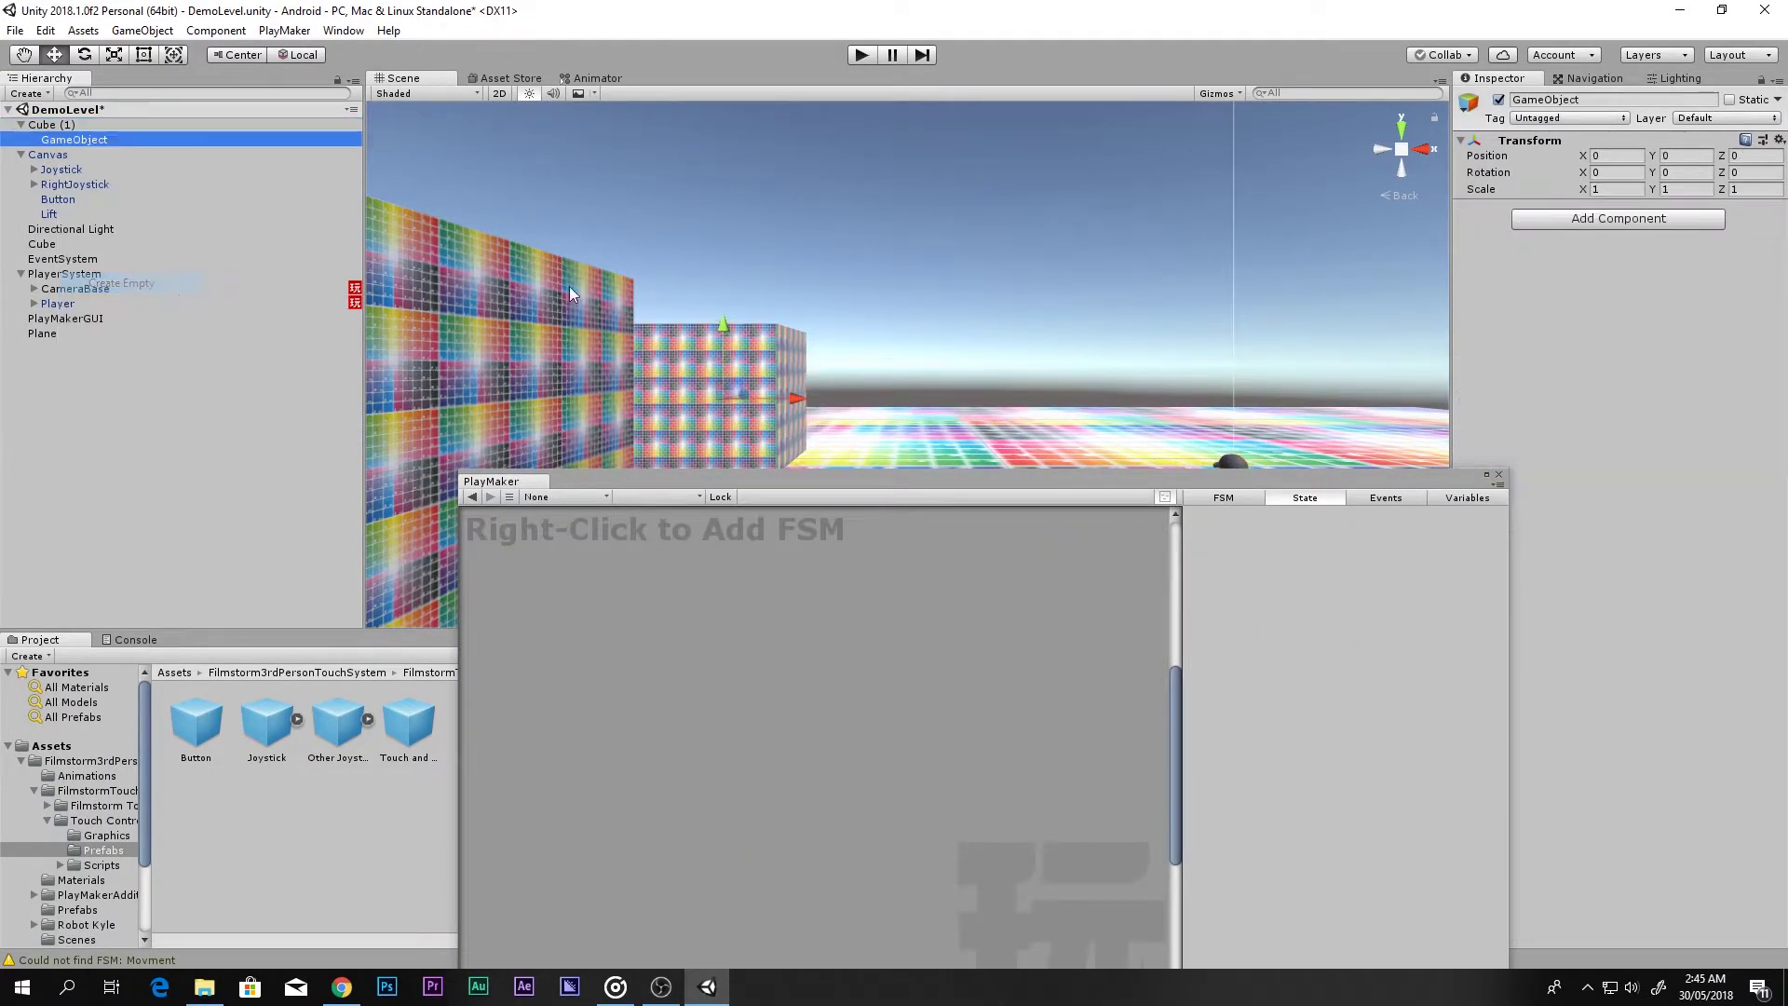
{"action": "left_click_drag", "start_coordinate": [730, 345], "coordinate": [572, 229]}
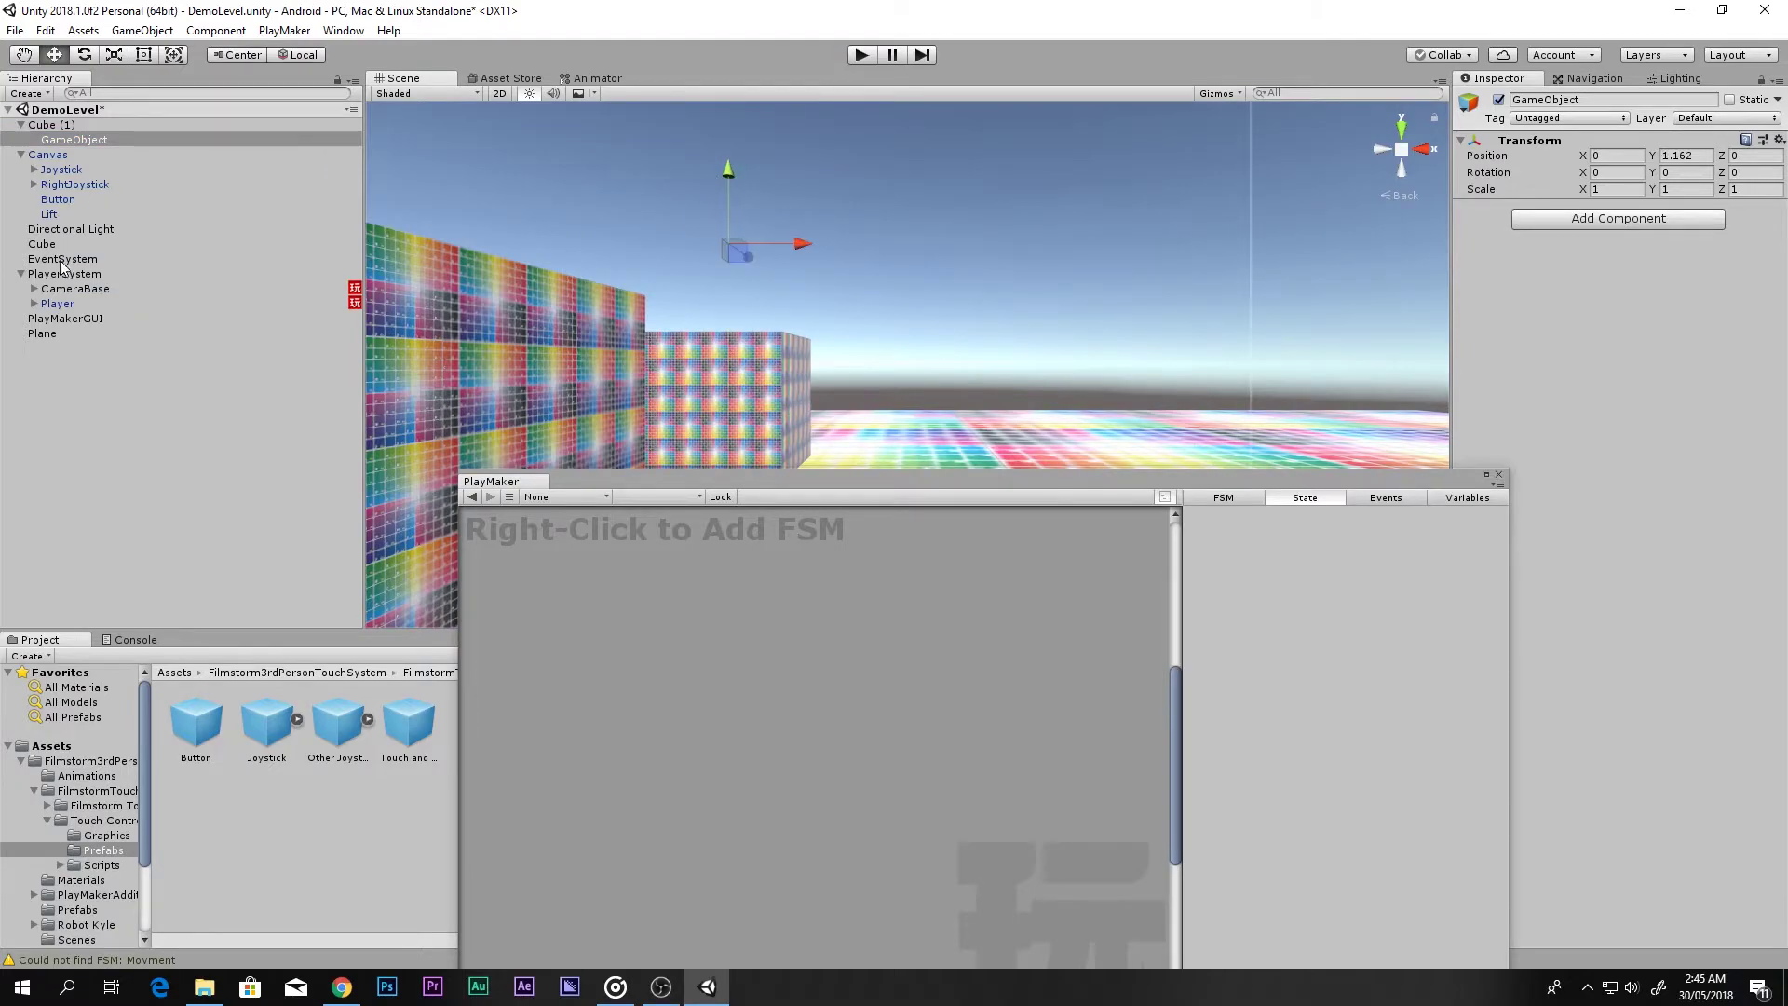
- In the player's Move Towards action, assign the cube's empty child as Target Object and set Finish Distance to 0
{"action": "left_click", "coordinate": [57, 303]}
{"action": "left_click_drag", "start_coordinate": [88, 141], "coordinate": [1366, 630]}
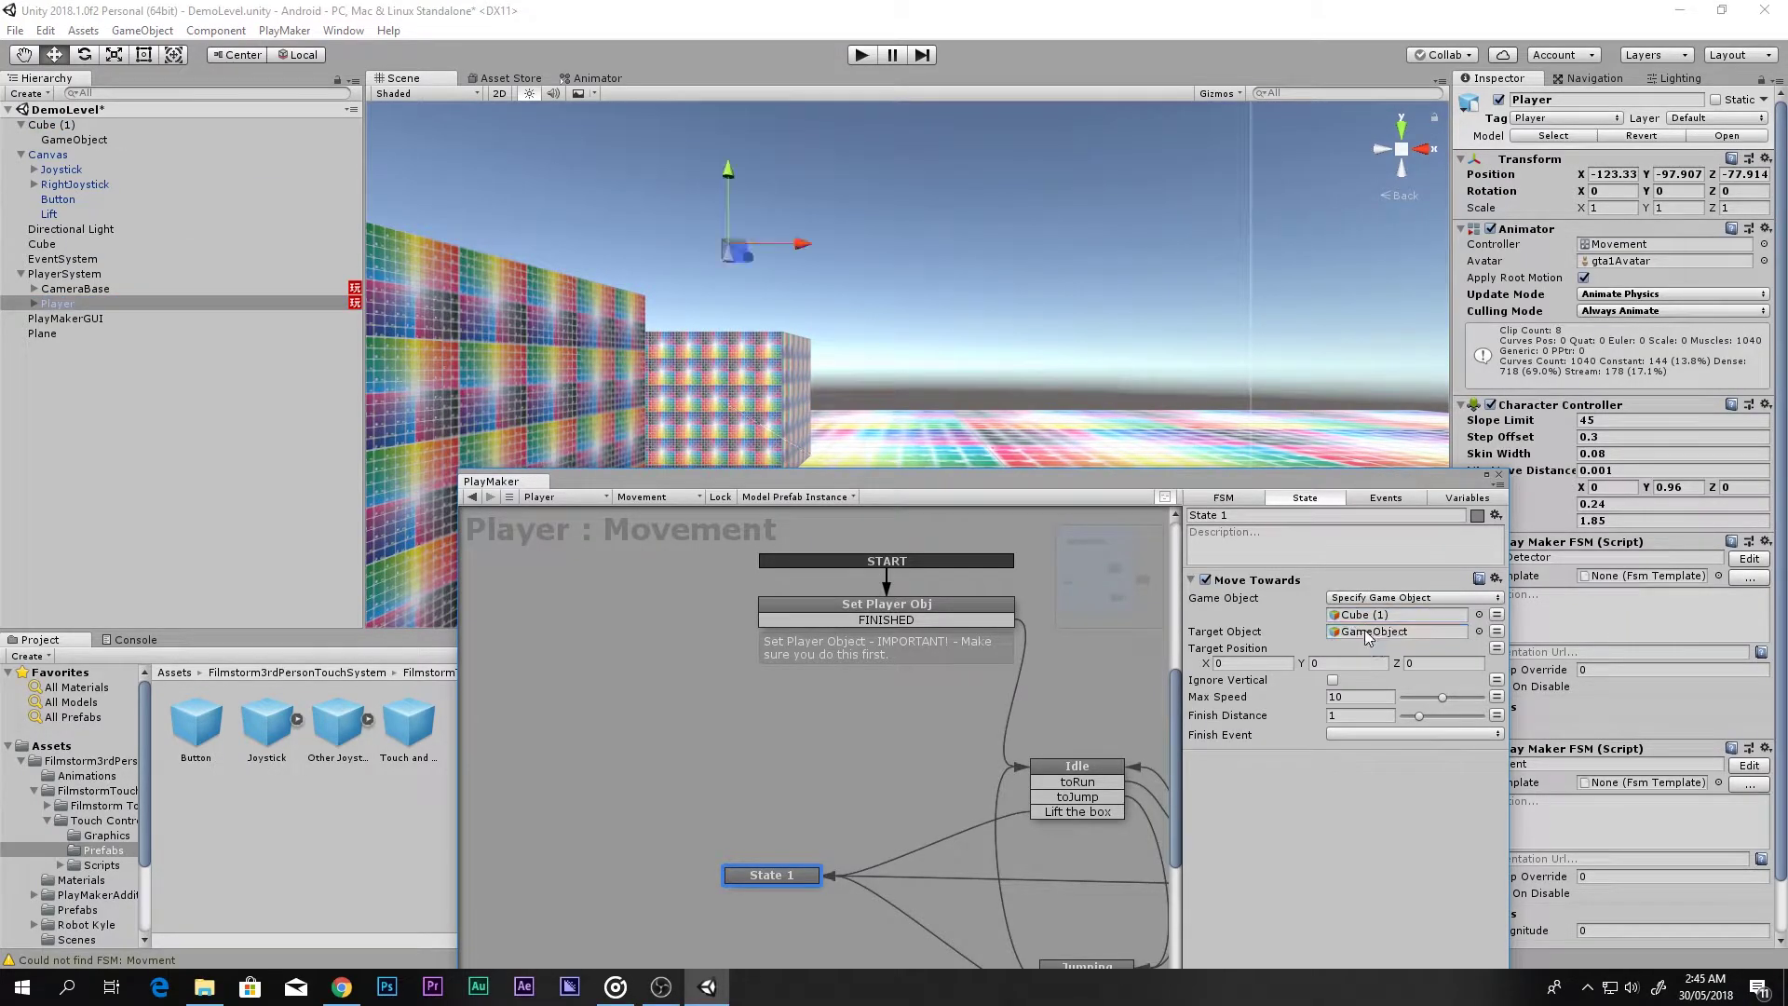
{"action": "left_click", "coordinate": [1351, 715]}
{"action": "type", "text": "0"}
{"action": "middle_click_drag", "start_coordinate": [857, 714], "coordinate": [647, 594]}
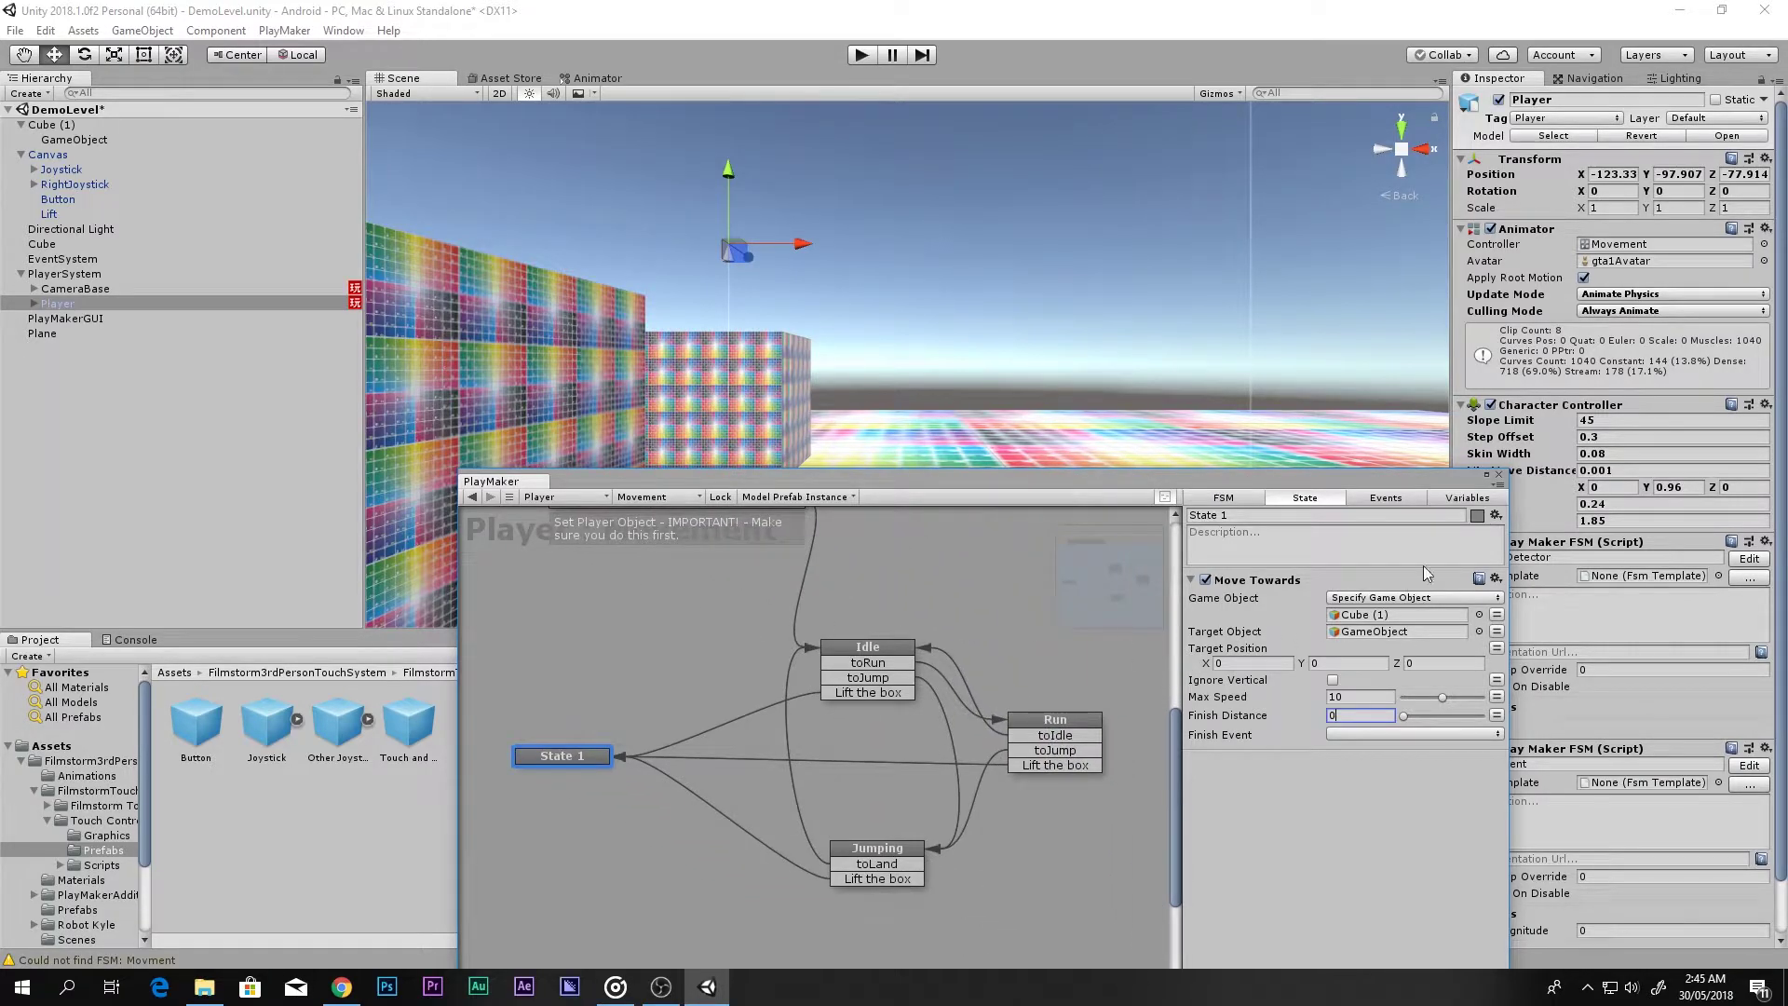
- Close the PlayMaker editor, play the scene to test the green Lift button while running the character, and stop play mode
{"action": "left_click", "coordinate": [1499, 477]}
{"action": "left_click", "coordinate": [862, 55]}
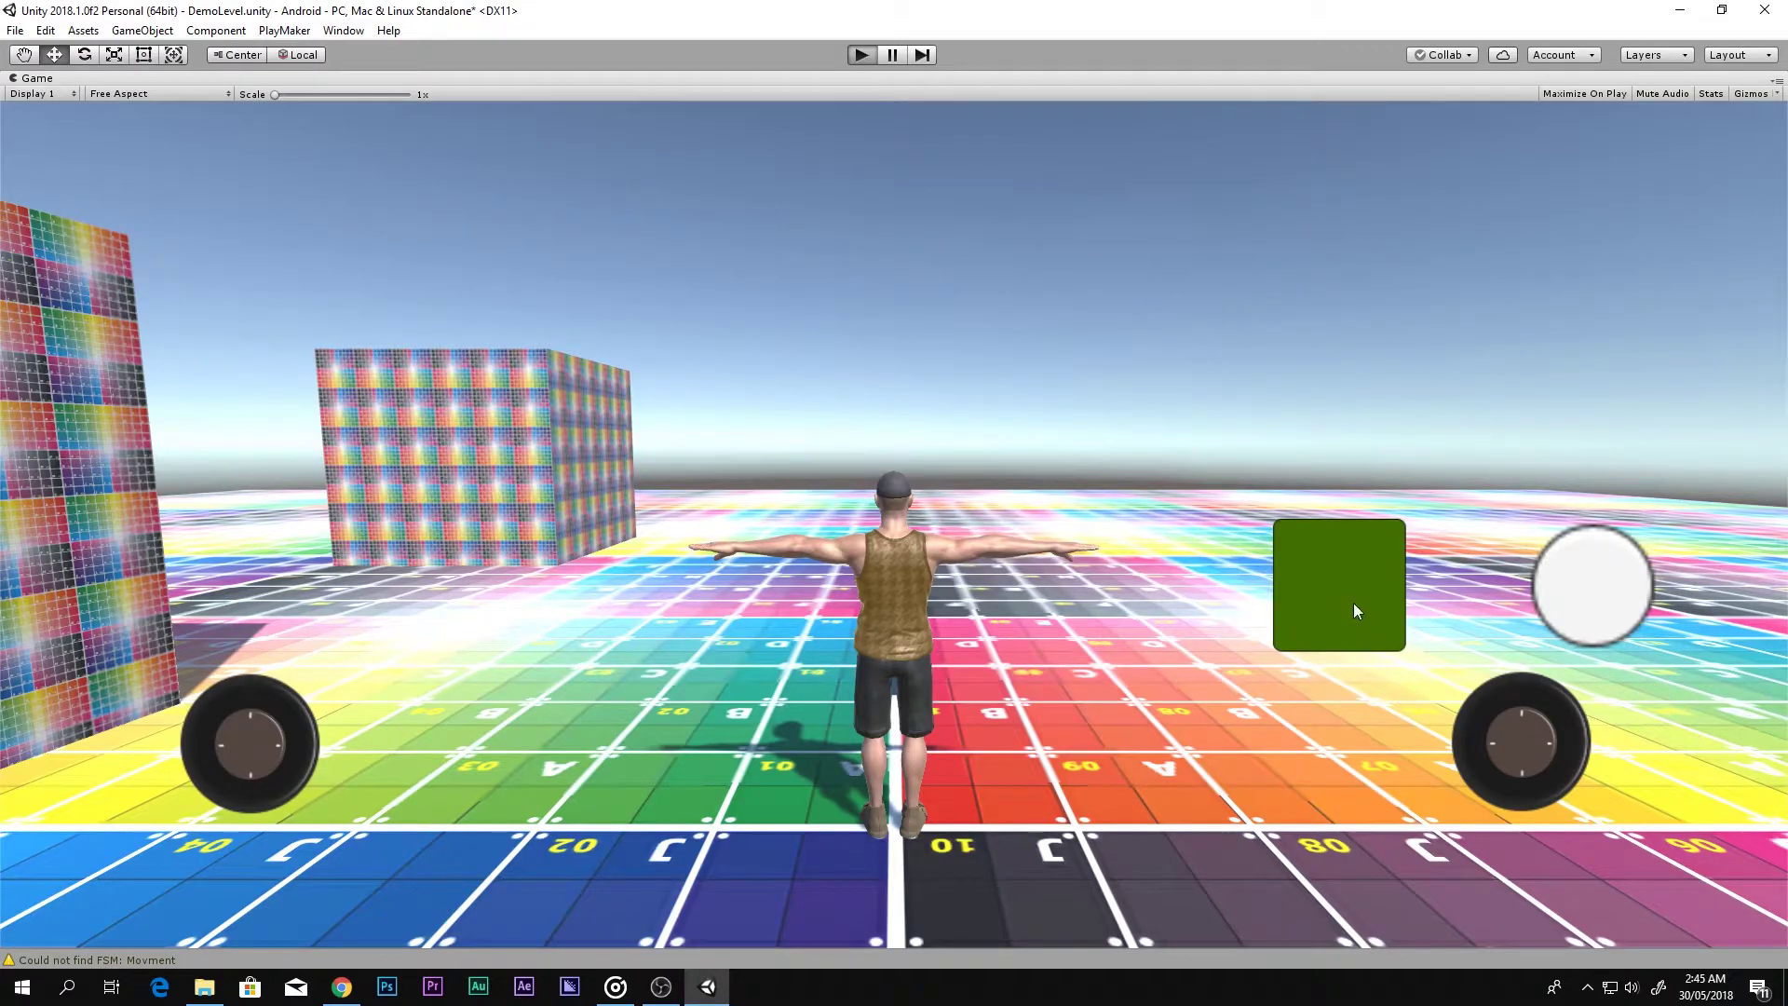
{"action": "left_click_drag", "start_coordinate": [1020, 584], "coordinate": [968, 582]}
{"action": "key", "text": "w"}
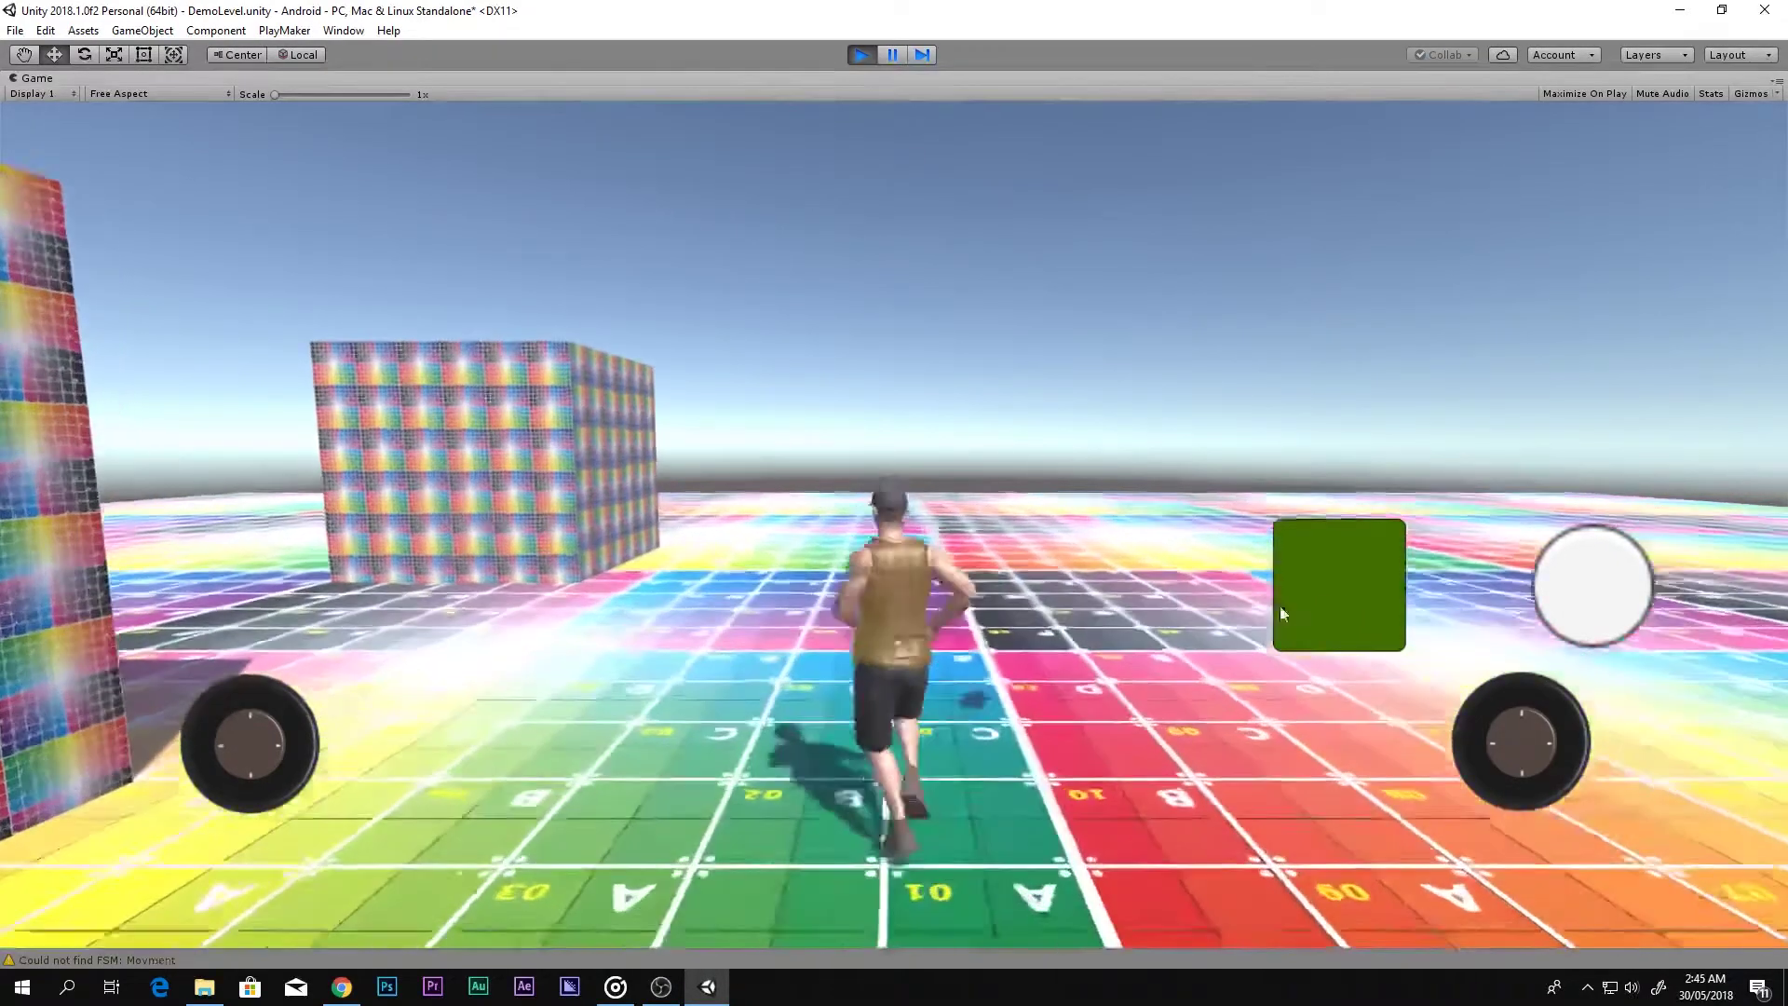
{"action": "left_click_drag", "start_coordinate": [1508, 753], "coordinate": [1304, 743]}
{"action": "left_click", "coordinate": [1334, 602]}
{"action": "left_click_drag", "start_coordinate": [959, 467], "coordinate": [1289, 600]}
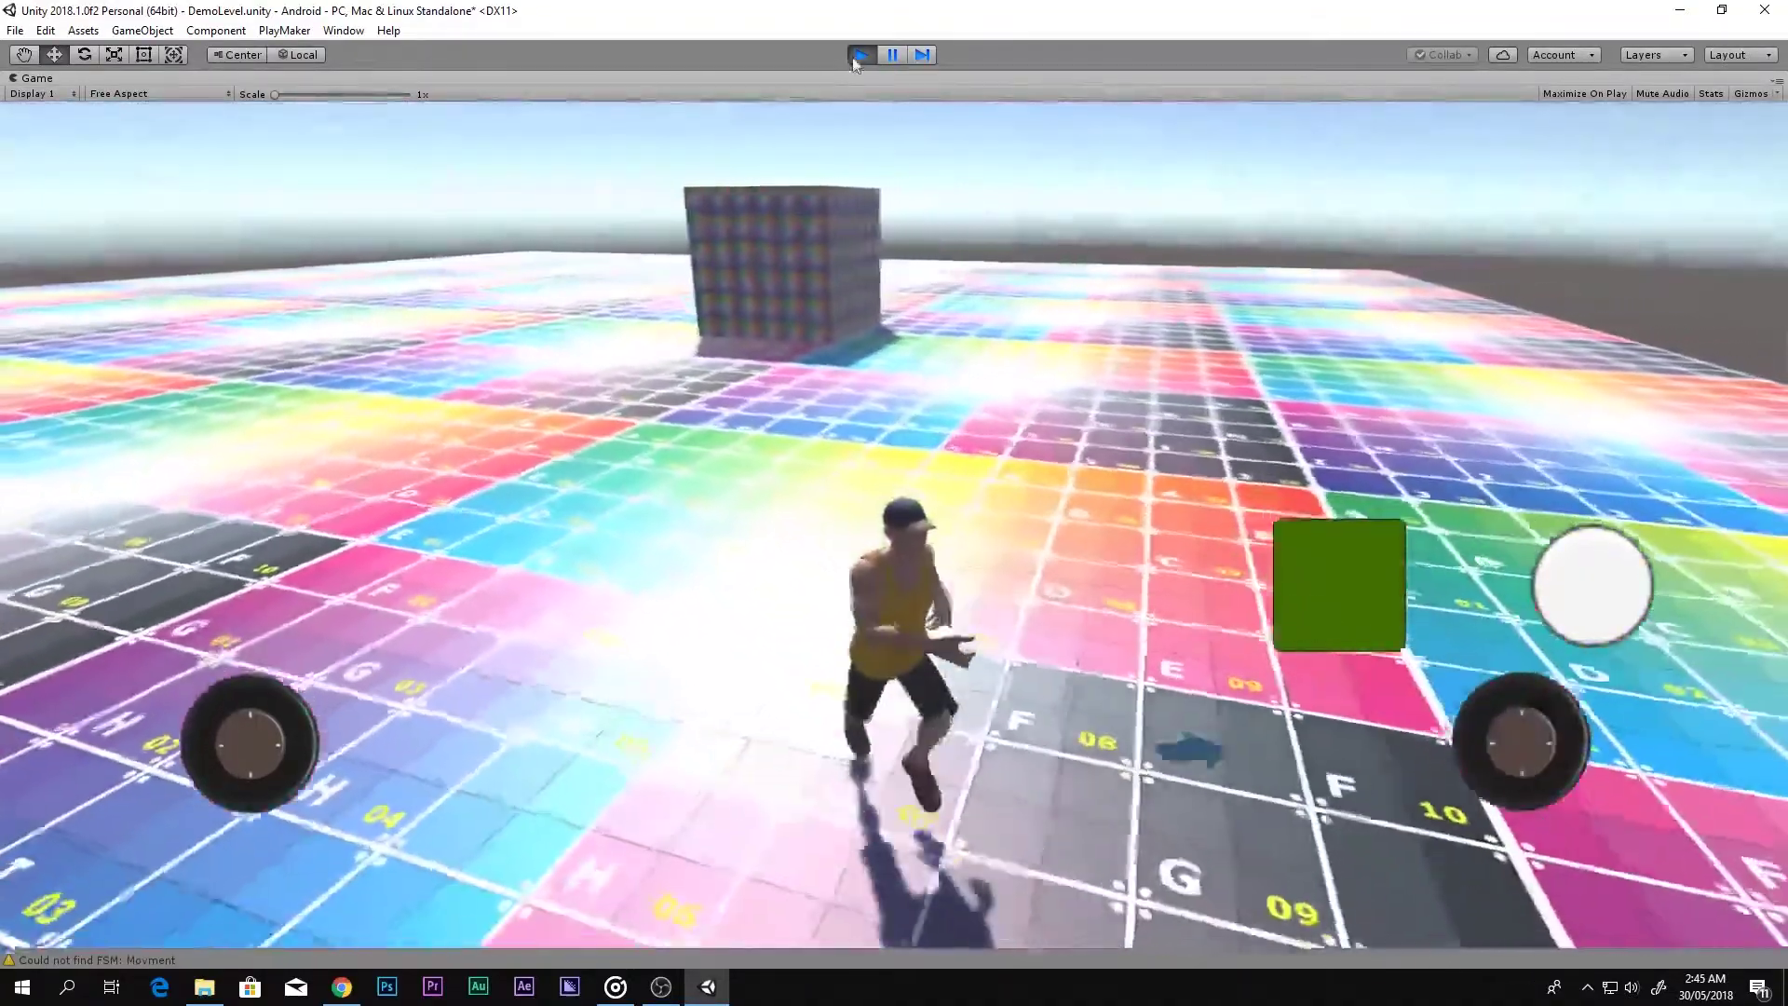
{"action": "left_click", "coordinate": [860, 56]}
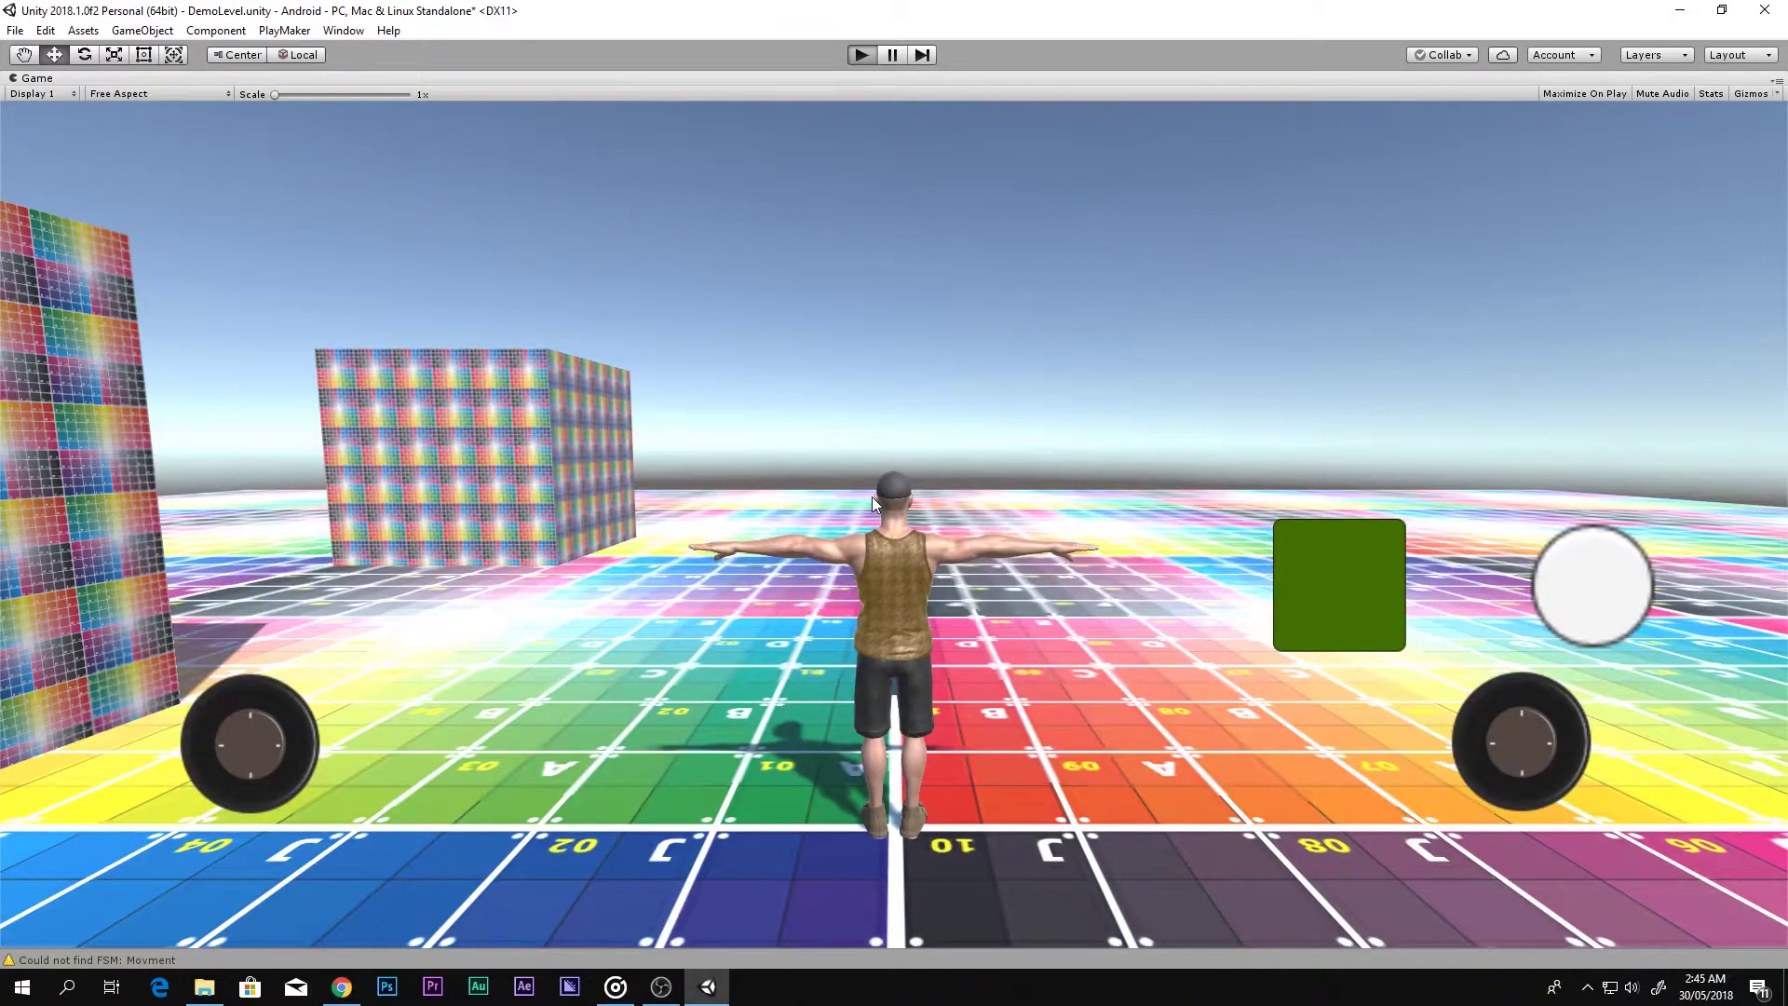
- Play the scene again, turn the camera around the character, try the Lift button and stop play mode
{"action": "key", "text": "ctrl+p"}
{"action": "left_click_drag", "start_coordinate": [1047, 526], "coordinate": [1163, 425]}
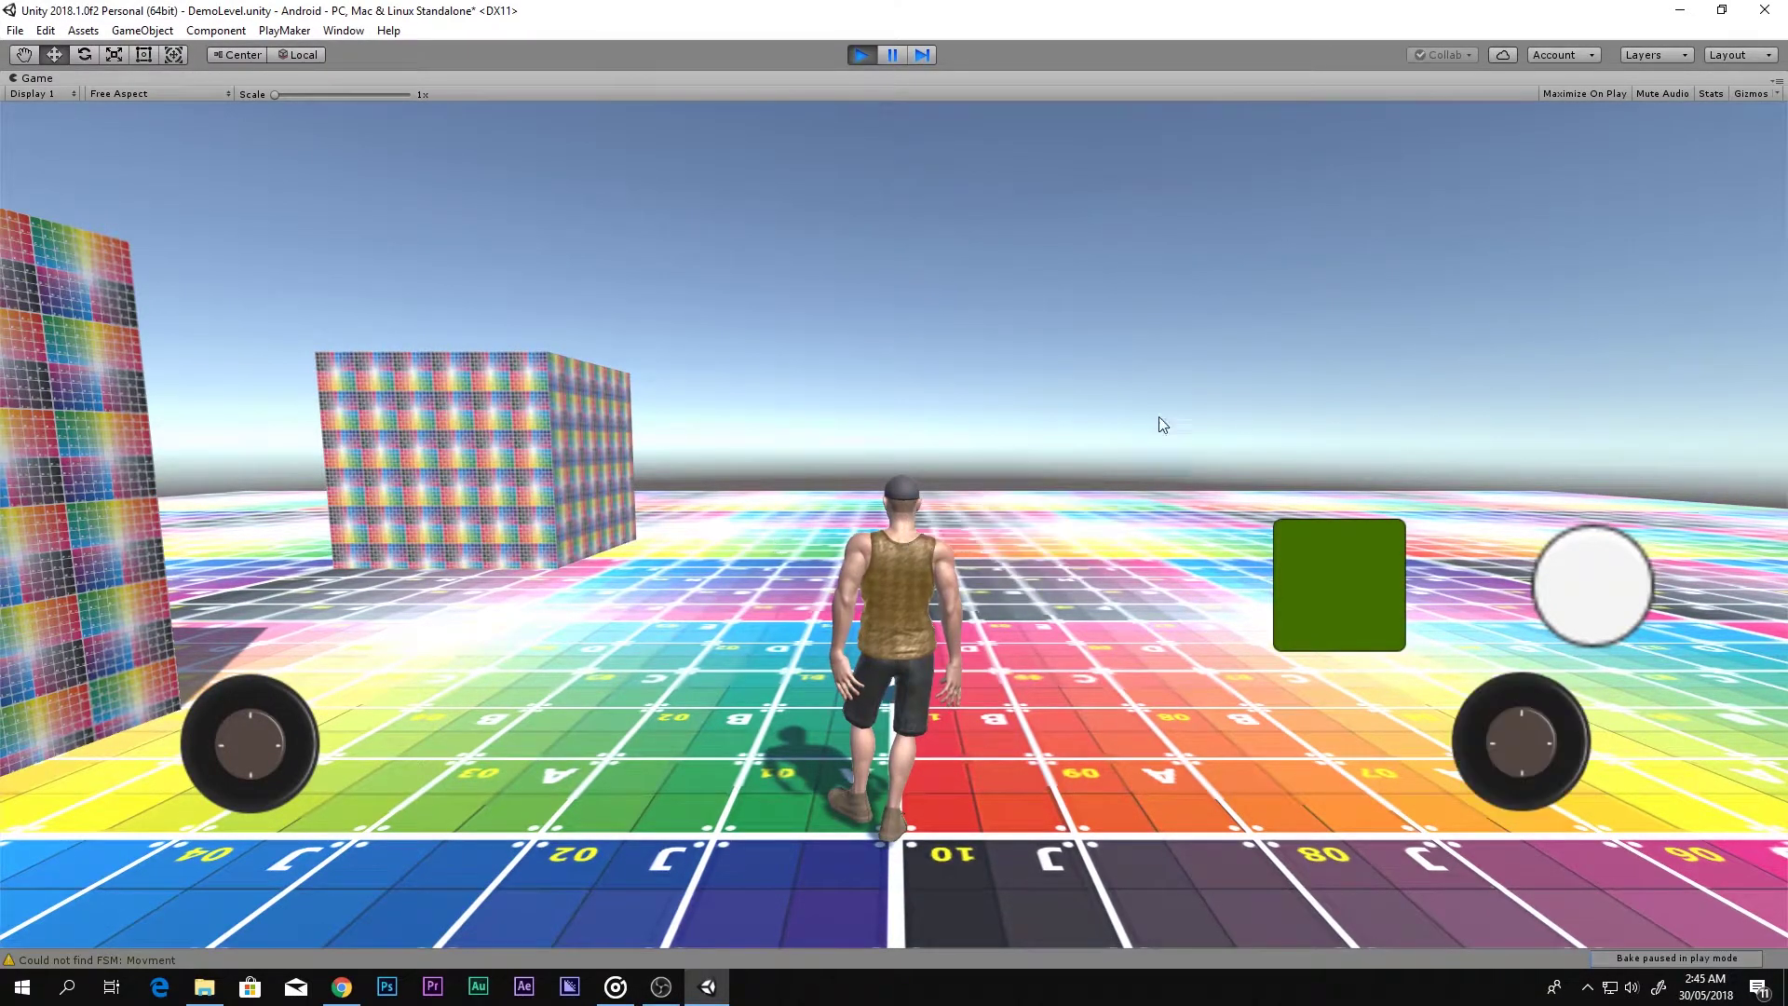
{"action": "left_click_drag", "start_coordinate": [1298, 392], "coordinate": [908, 413]}
{"action": "left_click_drag", "start_coordinate": [1099, 375], "coordinate": [940, 405]}
{"action": "left_click_drag", "start_coordinate": [1348, 568], "coordinate": [1099, 391]}
{"action": "left_click", "coordinate": [861, 55]}
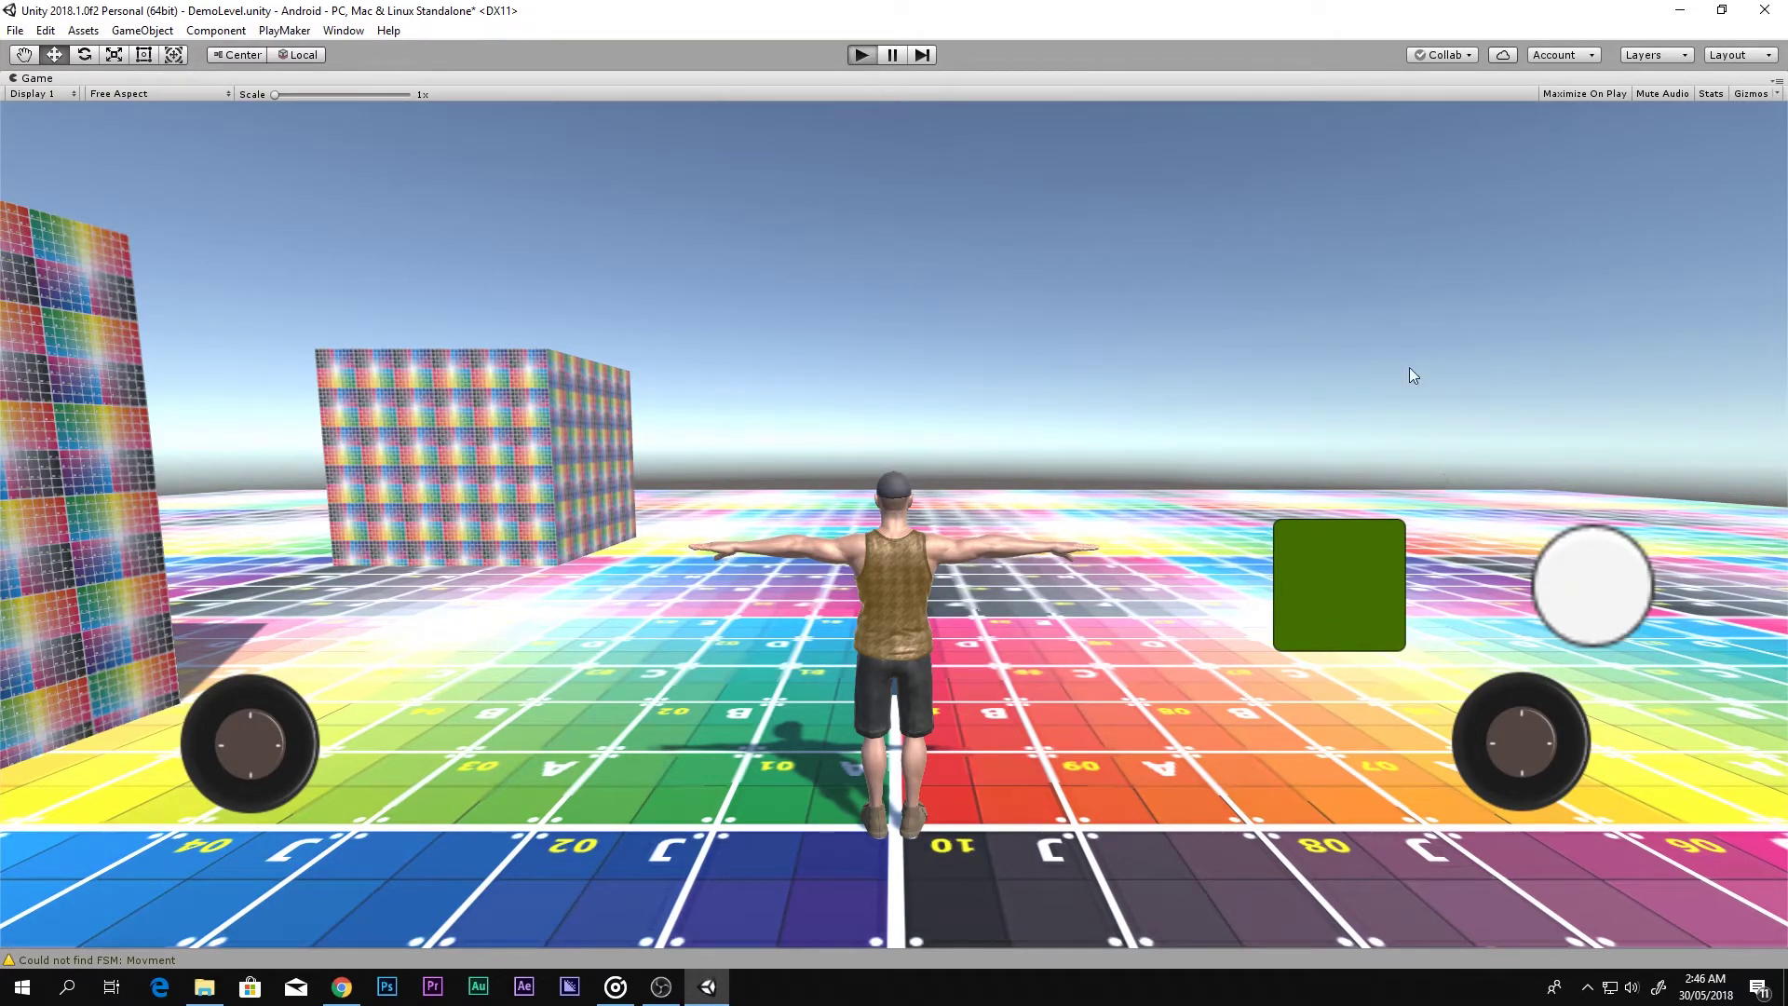
- Play-test once more by running the character toward the boxes and using the Lift button, and stop play mode
{"action": "key", "text": "ctrl+p"}
{"action": "left_click_drag", "start_coordinate": [1409, 356], "coordinate": [1170, 373]}
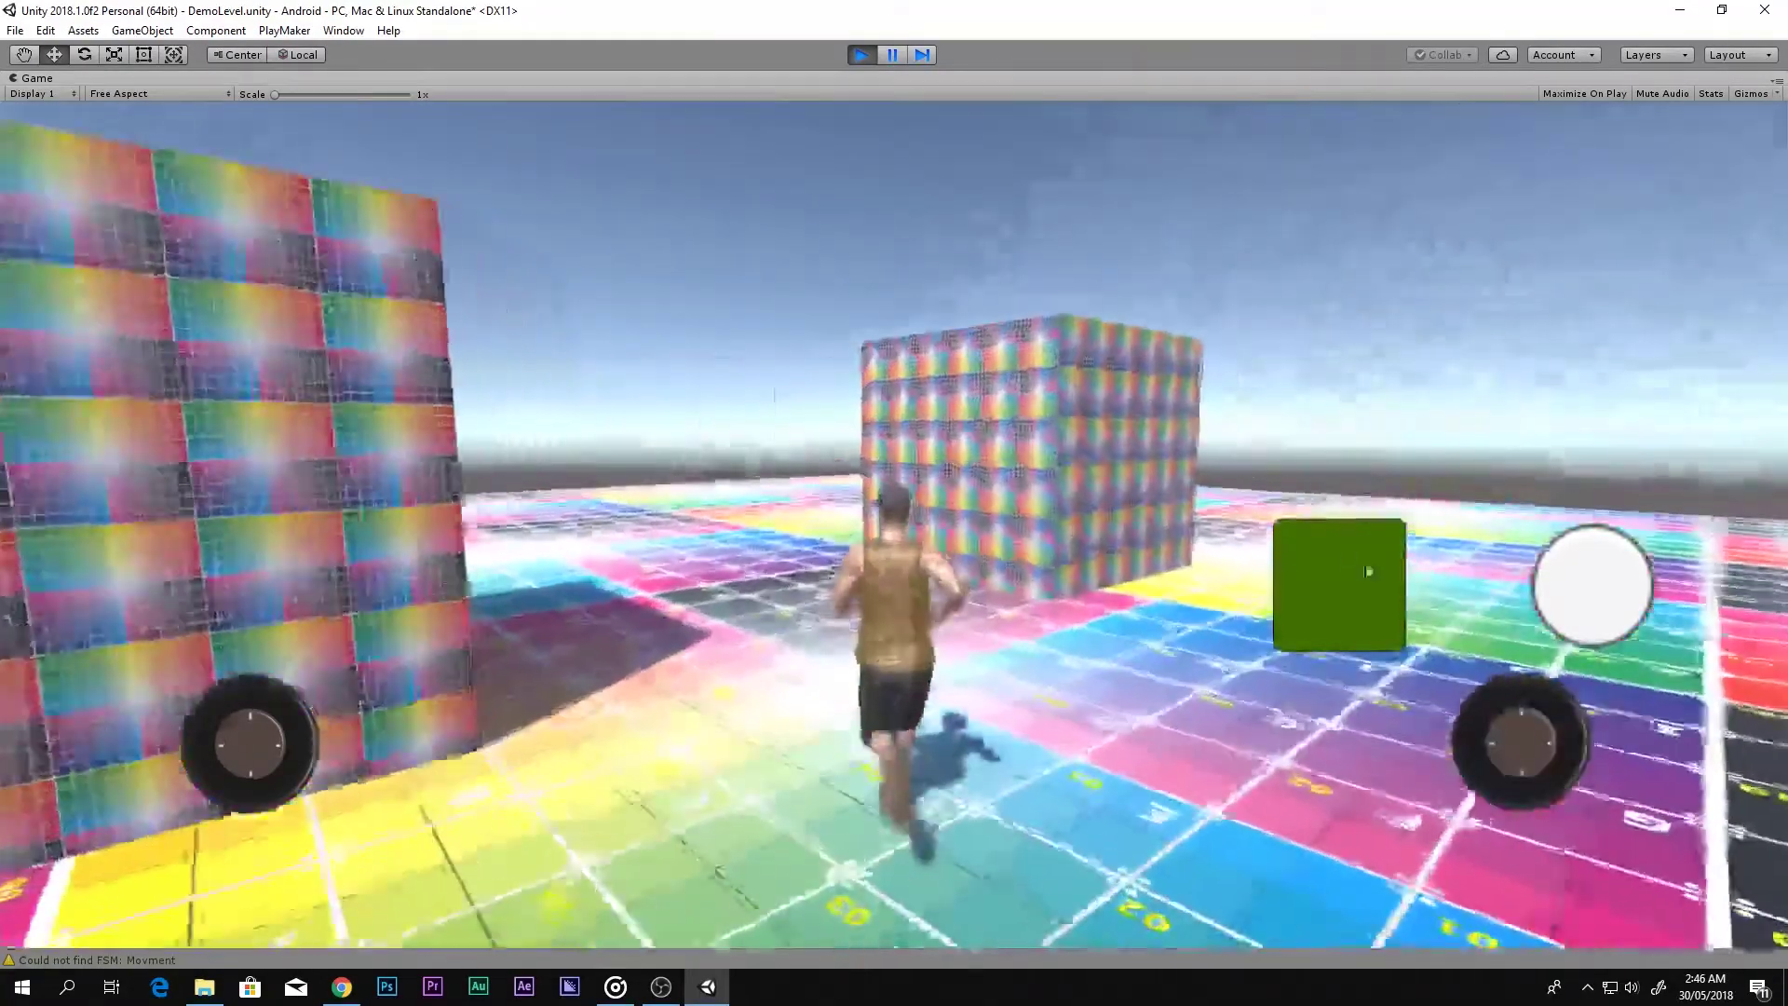
{"action": "key", "text": "a"}
{"action": "left_click_drag", "start_coordinate": [1030, 487], "coordinate": [1195, 382]}
{"action": "left_click_drag", "start_coordinate": [857, 220], "coordinate": [859, 283]}
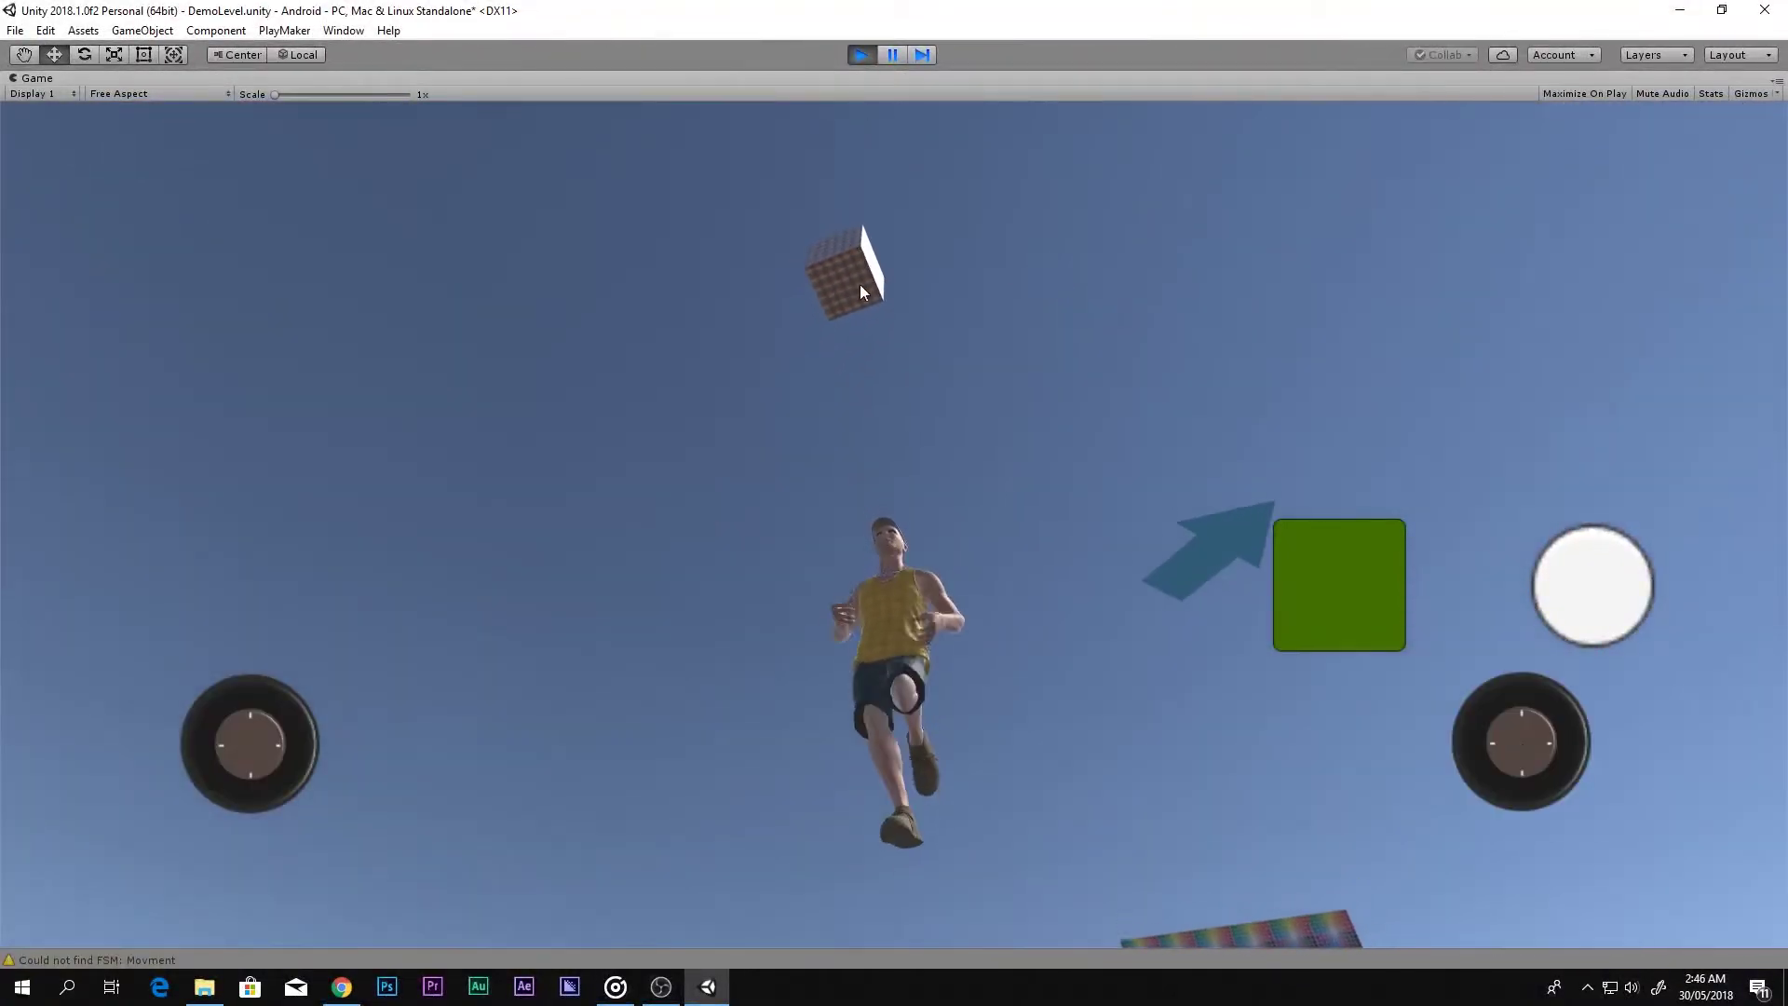
{"action": "left_click", "coordinate": [863, 54]}
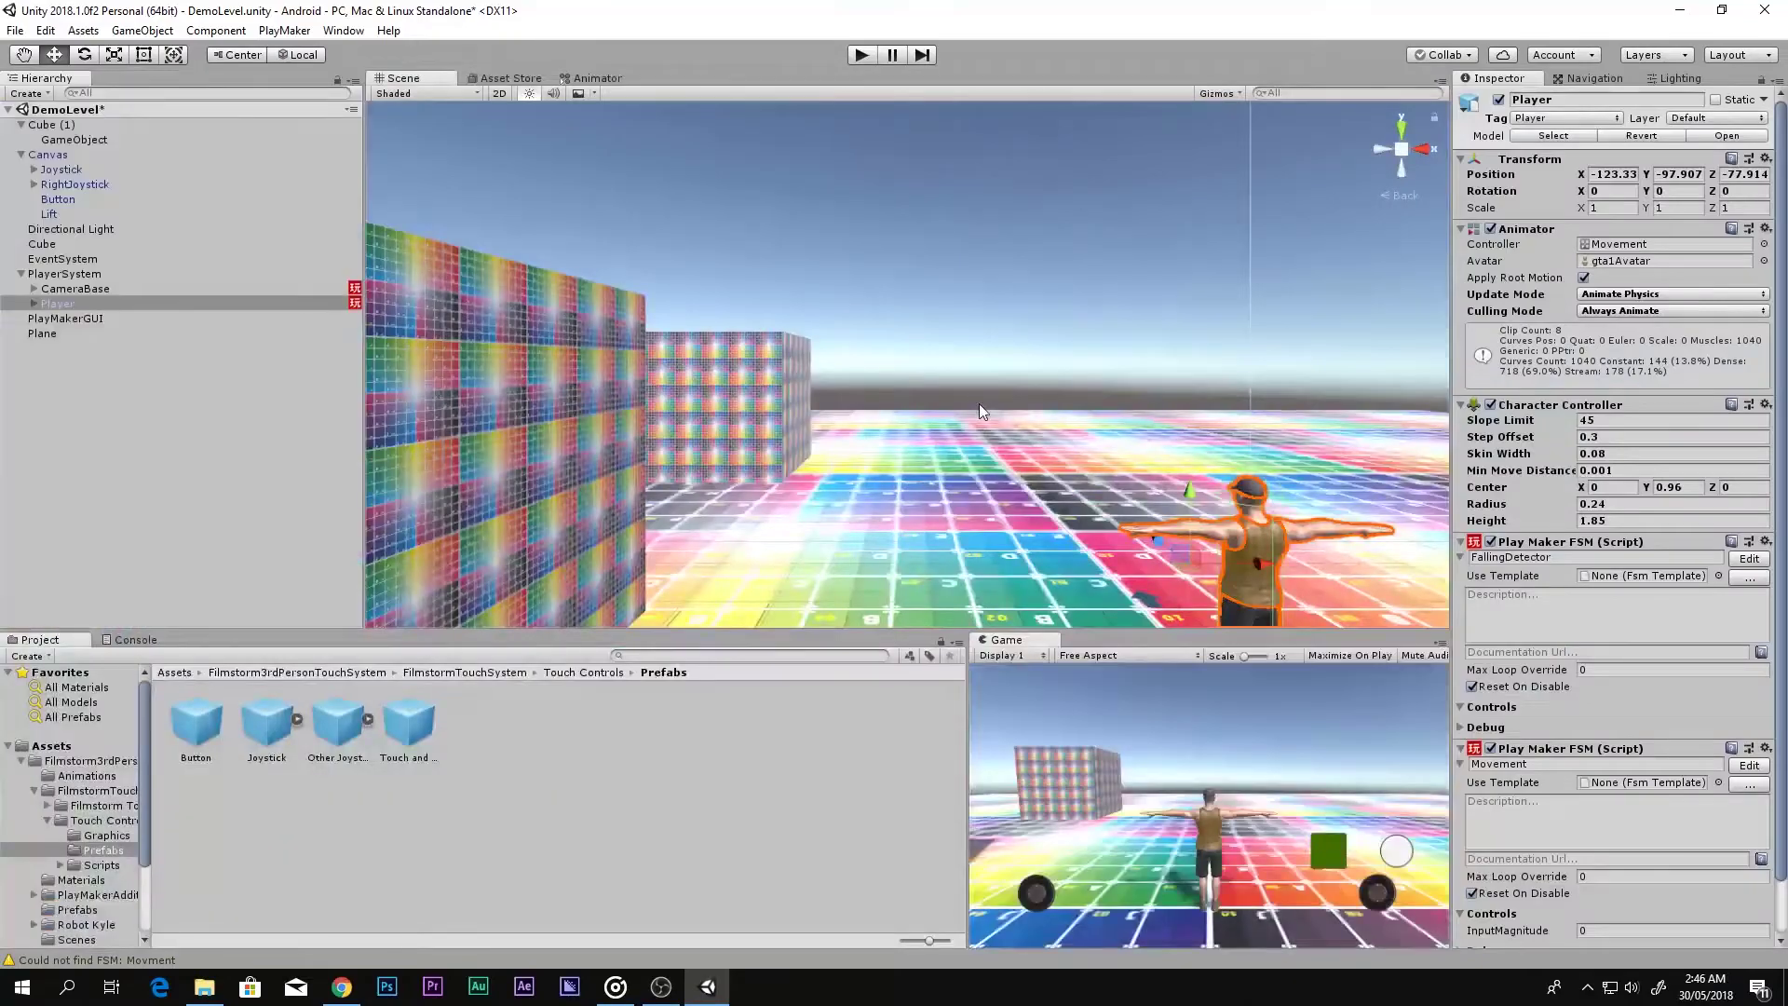
- Turn off Selection Outline in the Scene view gizmos and inspect the player model from the front
{"action": "left_click_drag", "start_coordinate": [979, 404], "coordinate": [917, 370], "text": "alt"}
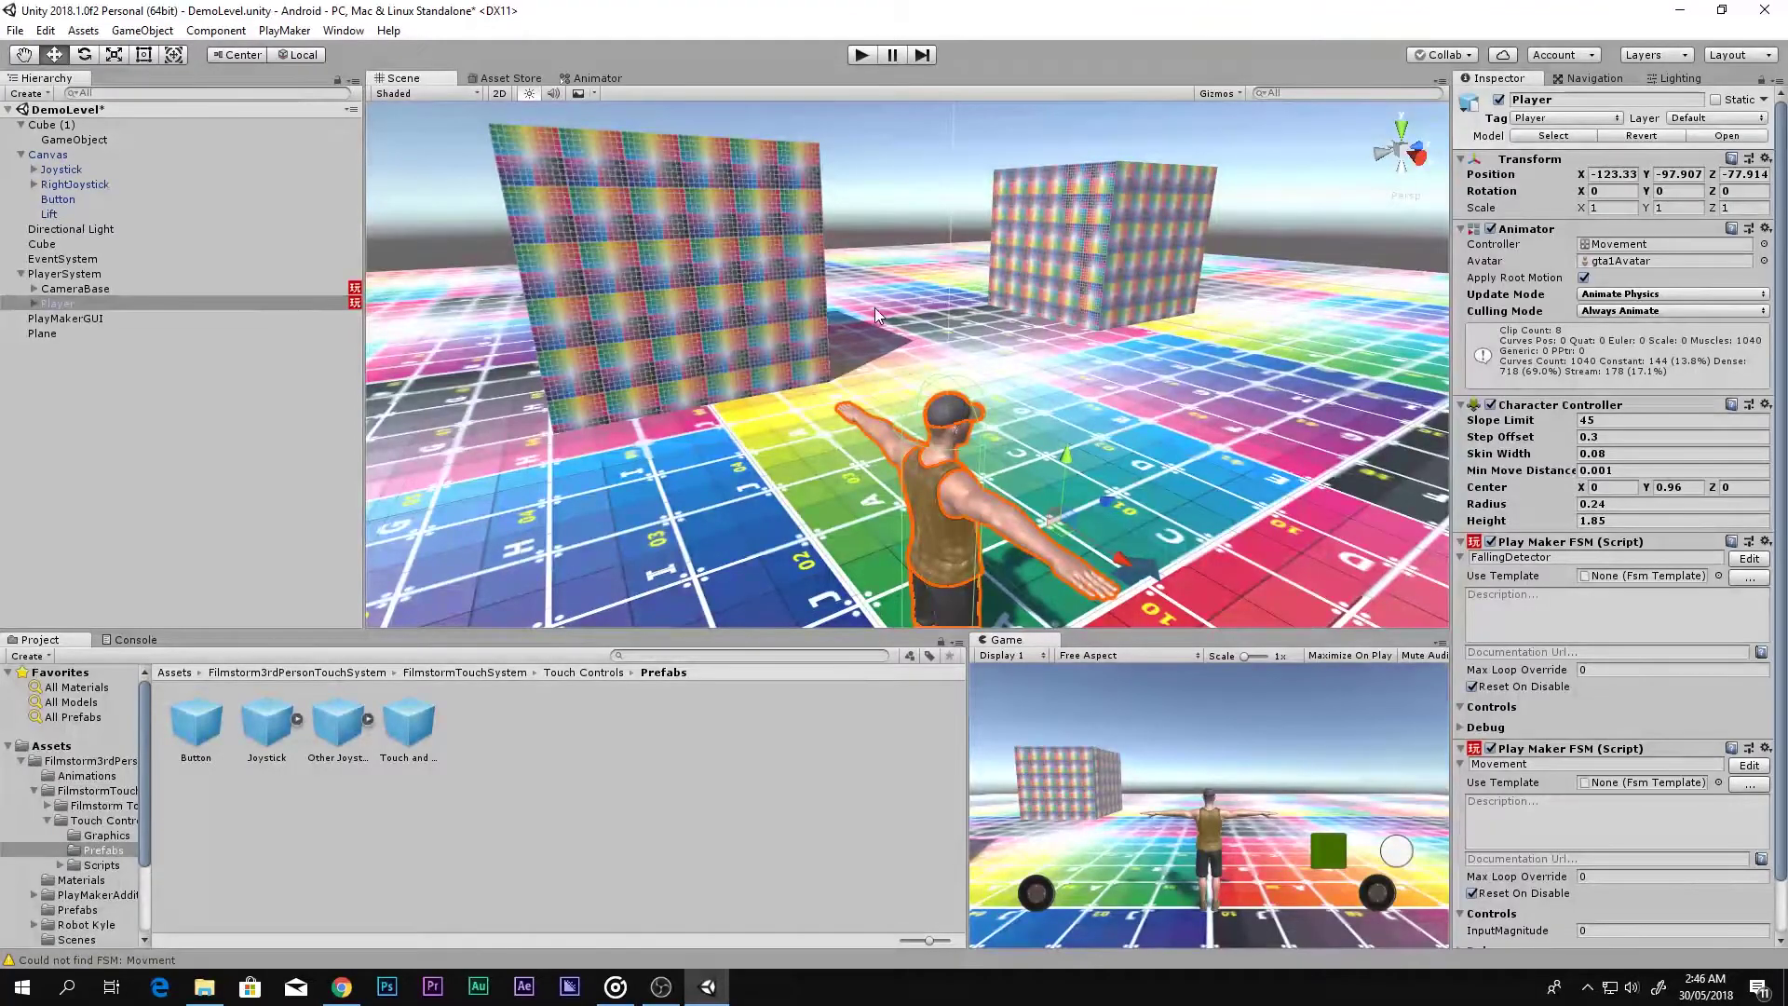
{"action": "left_click_drag", "start_coordinate": [1062, 447], "coordinate": [805, 313], "text": "alt"}
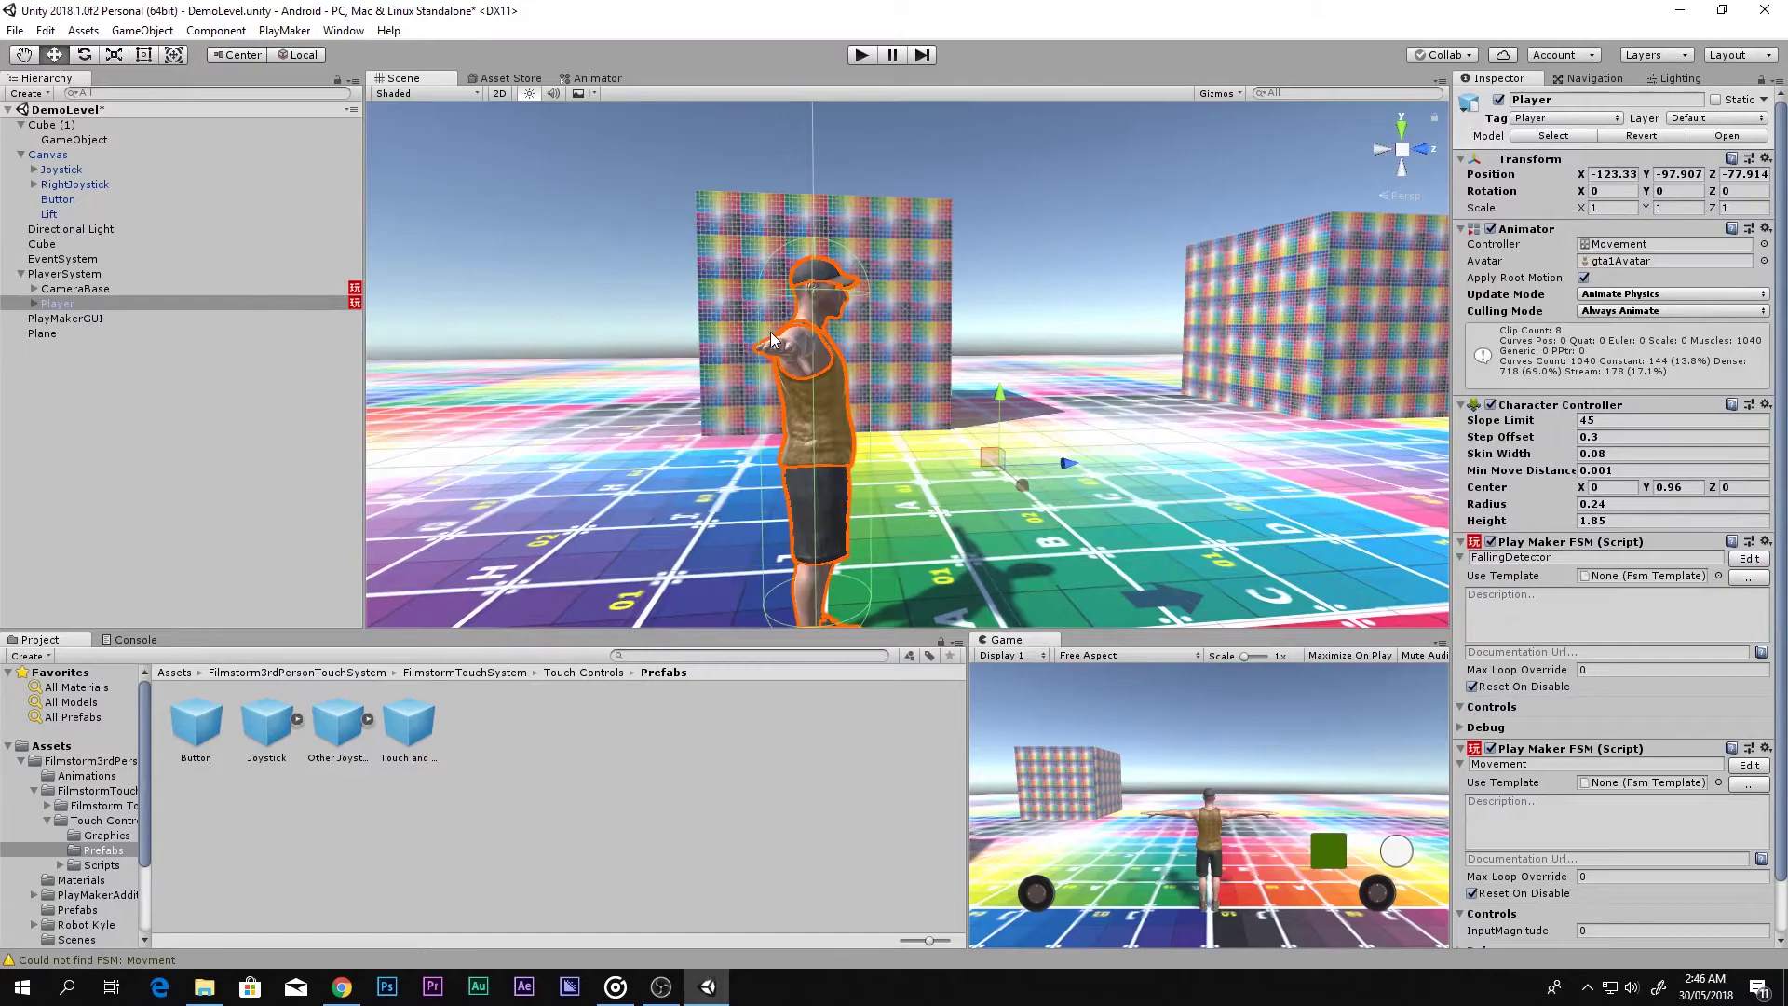
{"action": "right_click_drag", "start_coordinate": [771, 328], "coordinate": [559, 336]}
{"action": "middle_click_drag", "start_coordinate": [1165, 344], "coordinate": [627, 399]}
{"action": "left_click_drag", "start_coordinate": [626, 398], "coordinate": [702, 305], "text": "alt"}
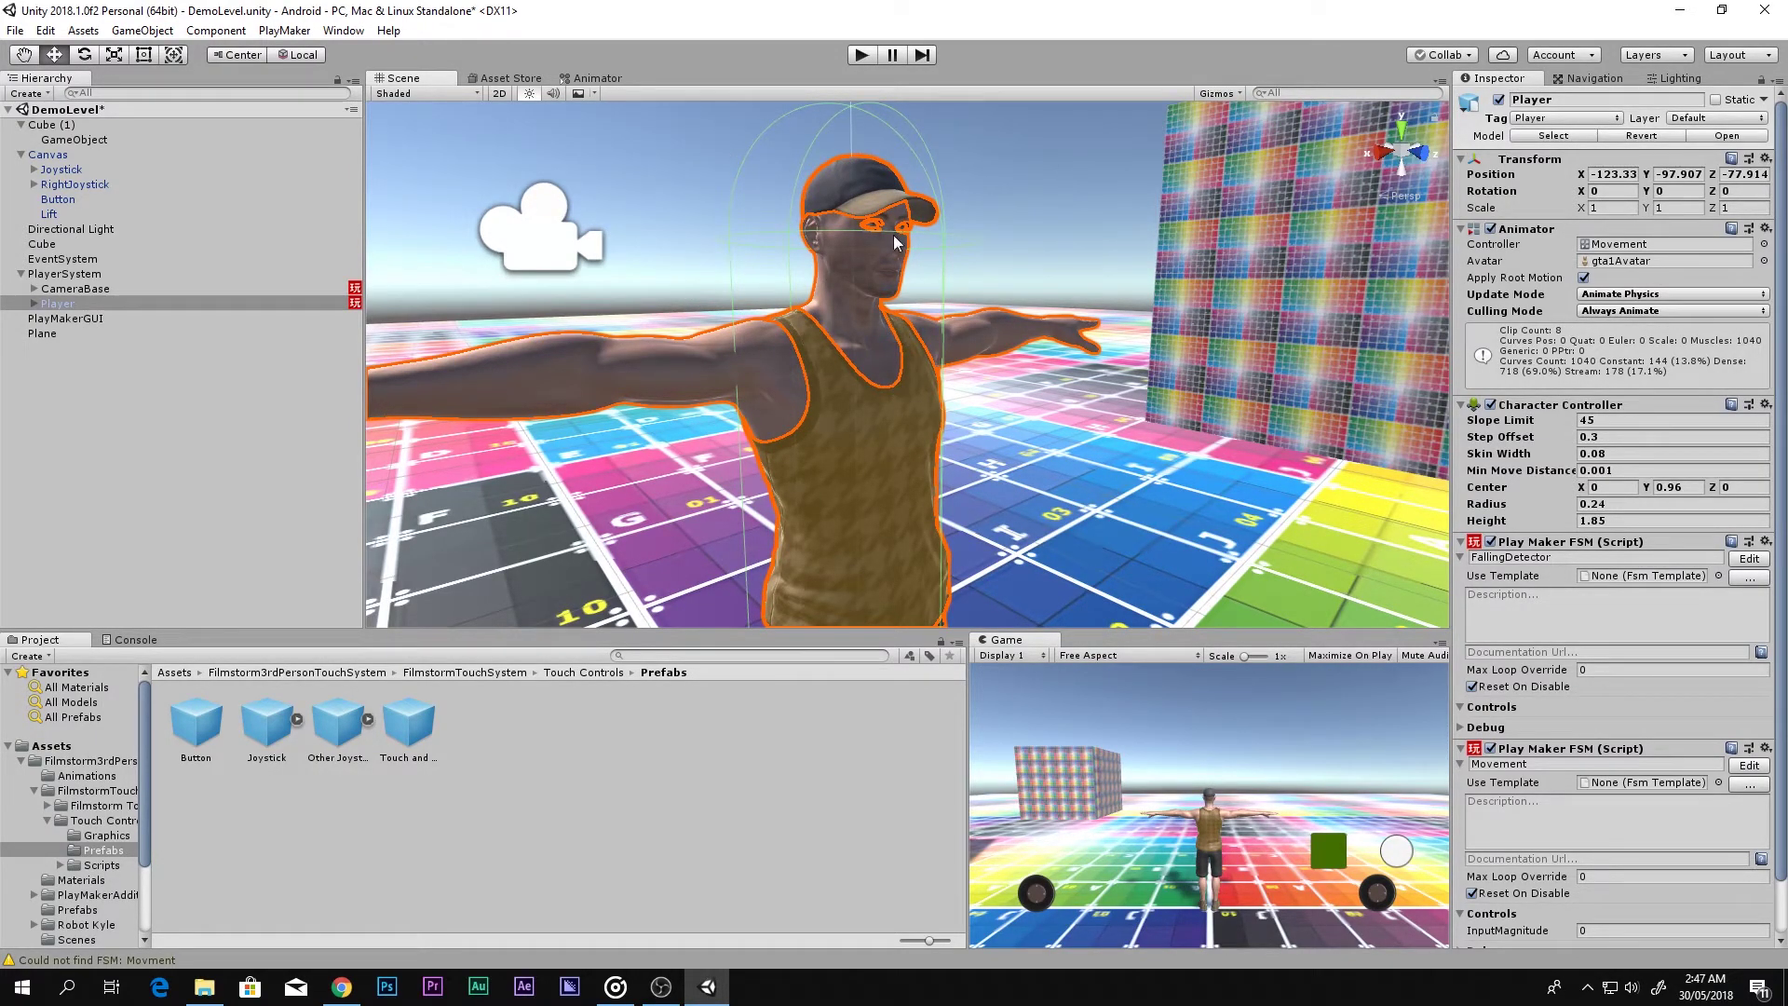
{"action": "left_click", "coordinate": [1211, 94]}
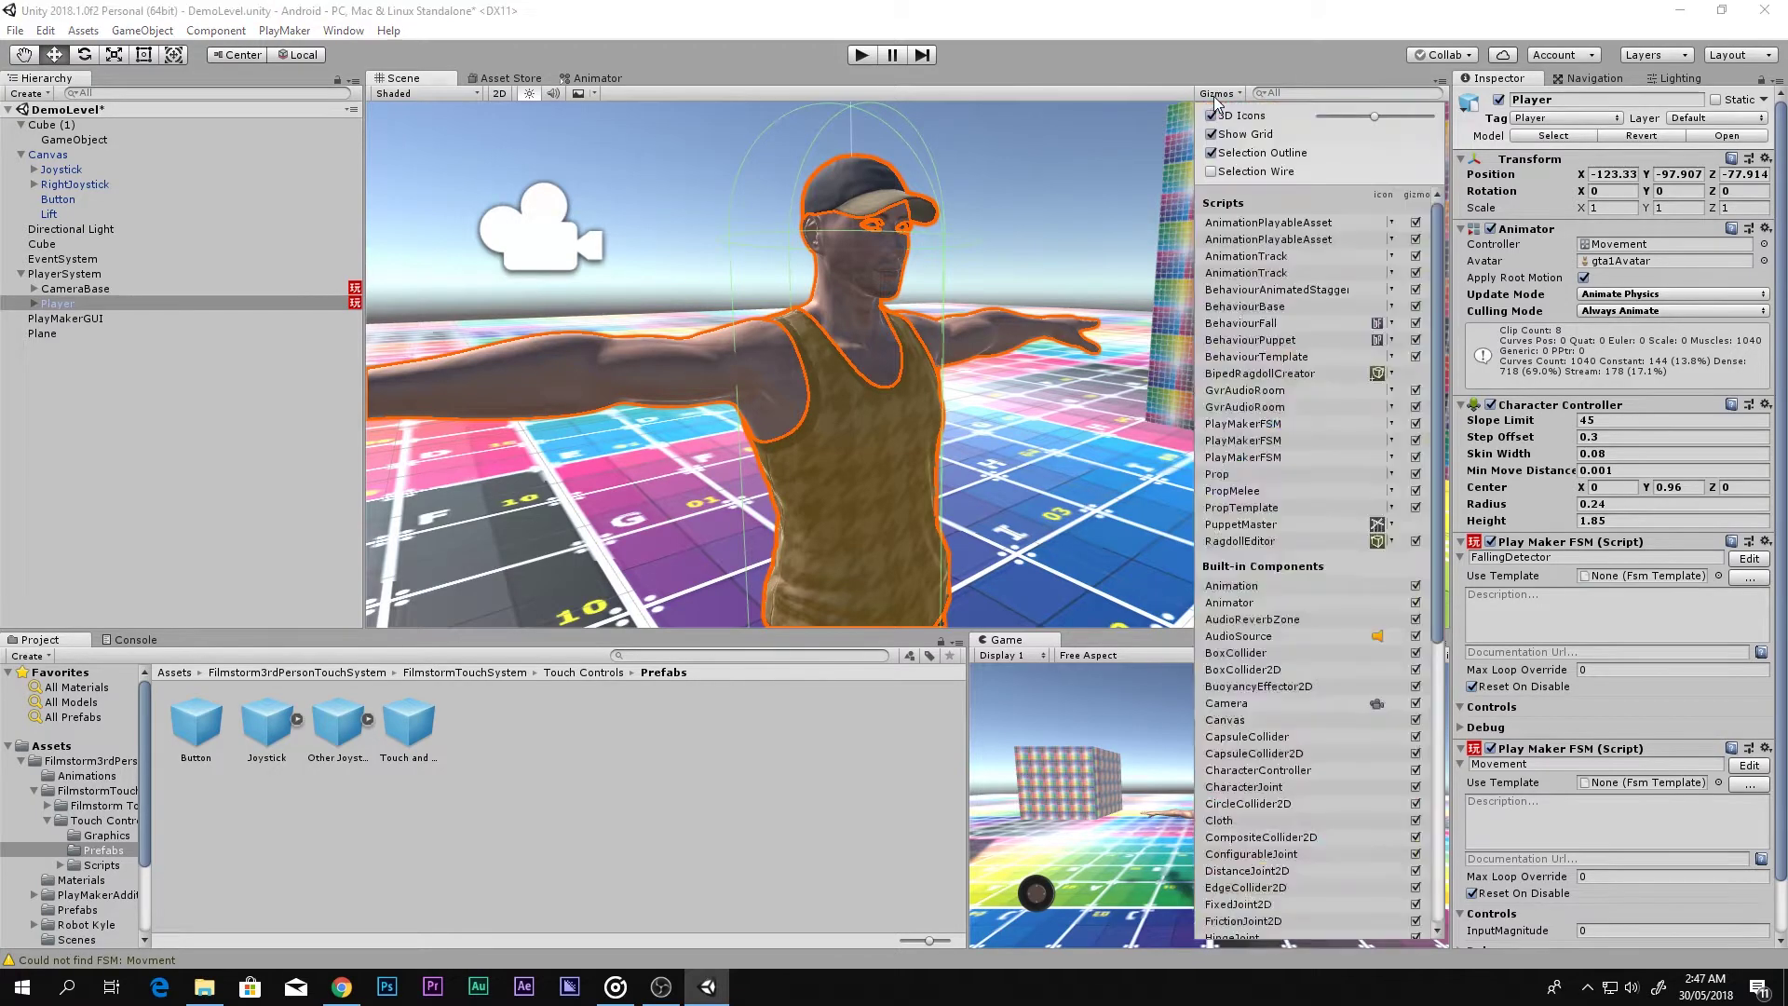
{"action": "left_click", "coordinate": [1212, 153]}
{"action": "middle_click_drag", "start_coordinate": [1019, 226], "coordinate": [952, 246]}
{"action": "left_click_drag", "start_coordinate": [952, 246], "coordinate": [908, 239], "text": "alt"}
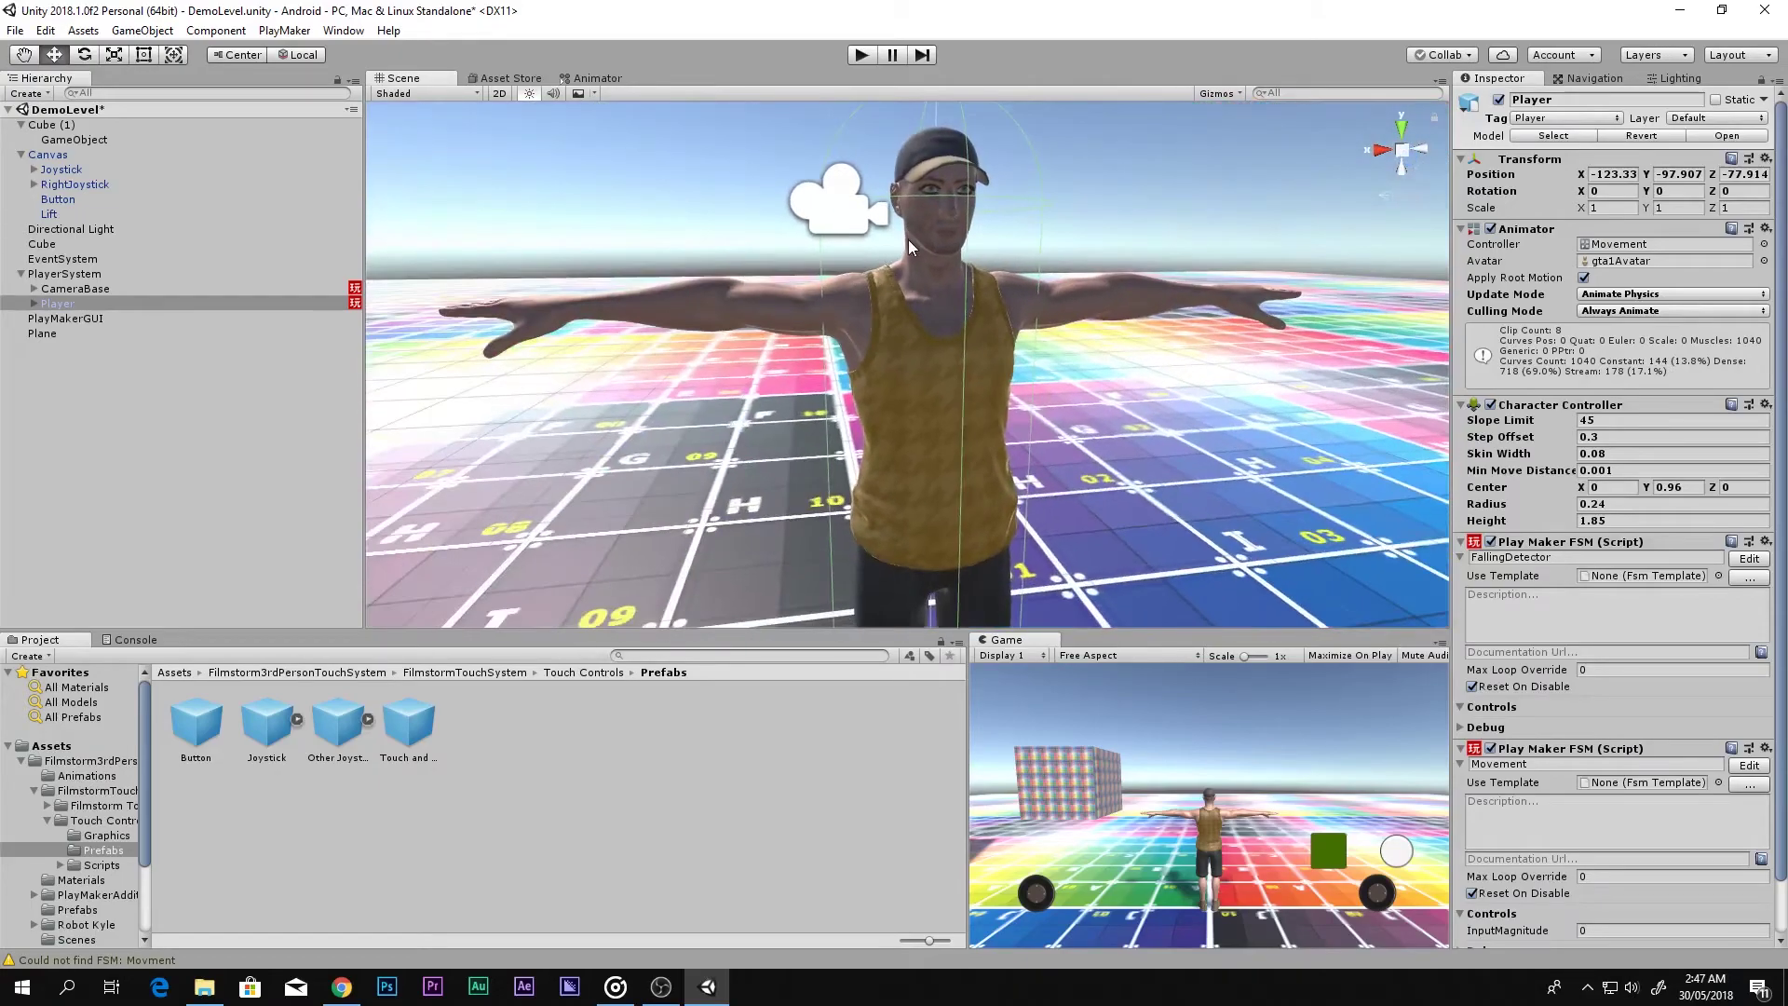
{"action": "middle_click_drag", "start_coordinate": [924, 232], "coordinate": [904, 231]}
{"action": "left_click_drag", "start_coordinate": [904, 231], "coordinate": [864, 240], "text": "alt"}
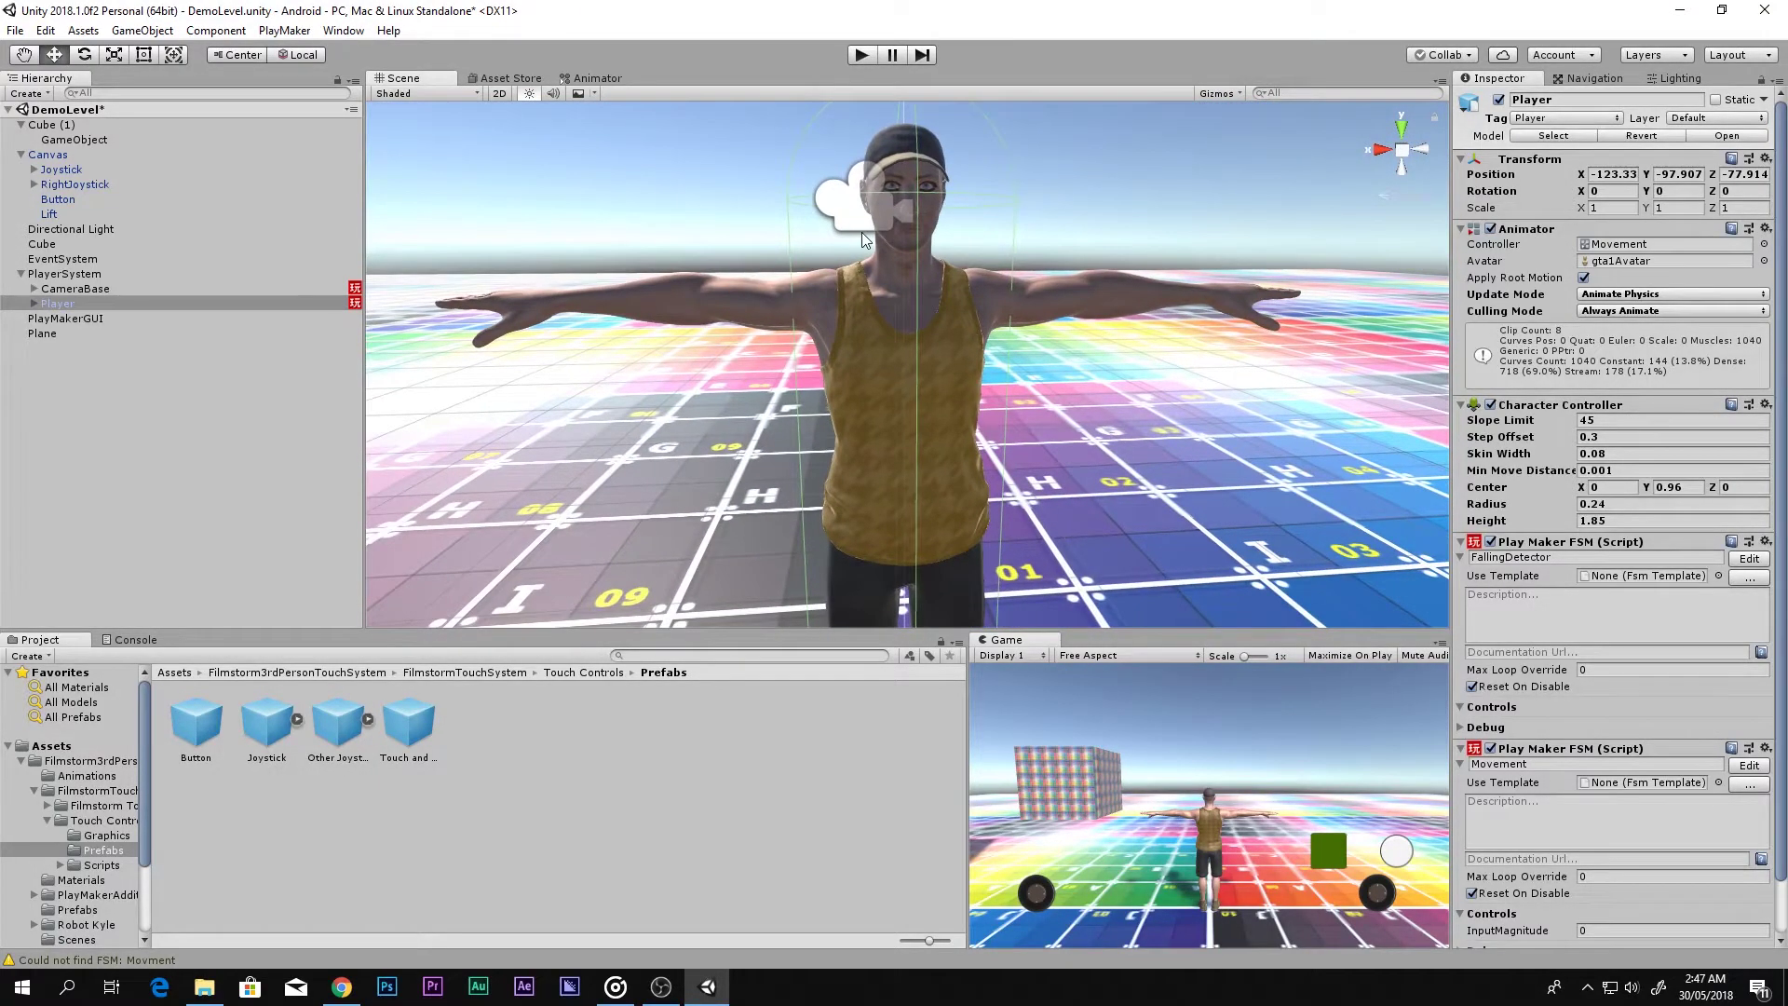
{"action": "scroll", "coordinate": [864, 241], "scroll_direction": "down", "scroll_amount": 2}
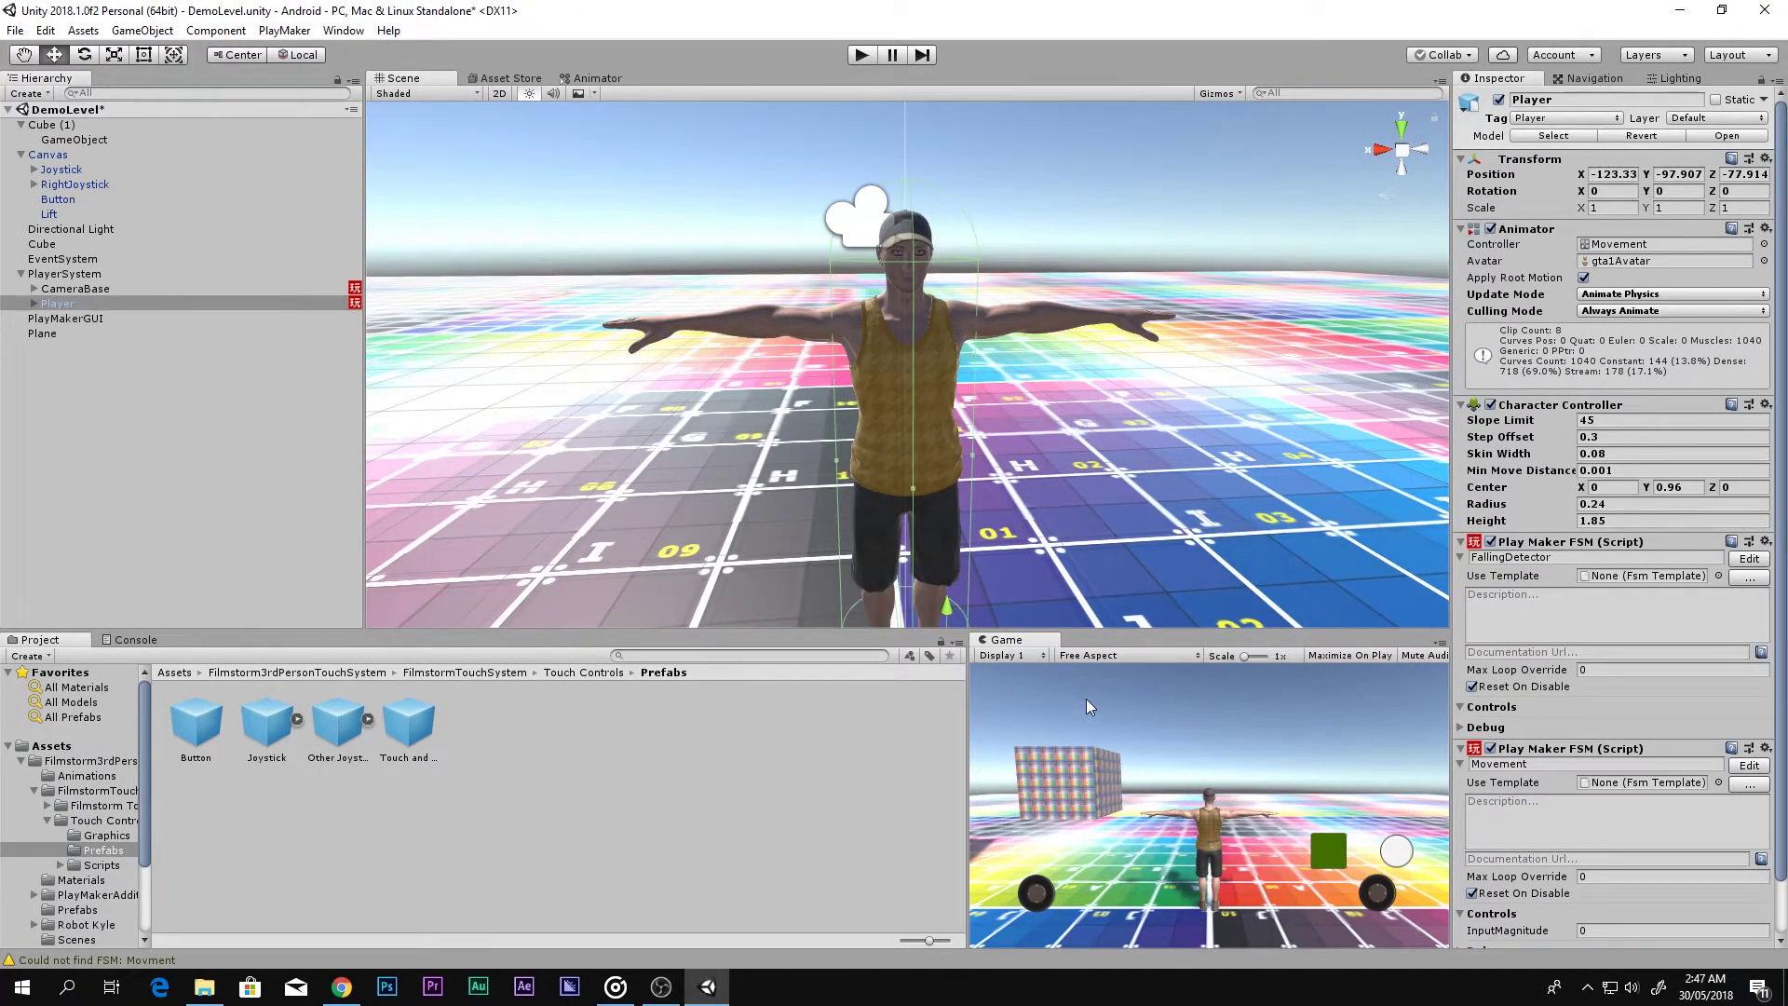
- Maximize the Game view
{"action": "key", "text": "shift+space"}
{"action": "key", "text": "shift+space"}
{"action": "key", "text": "shift+space"}
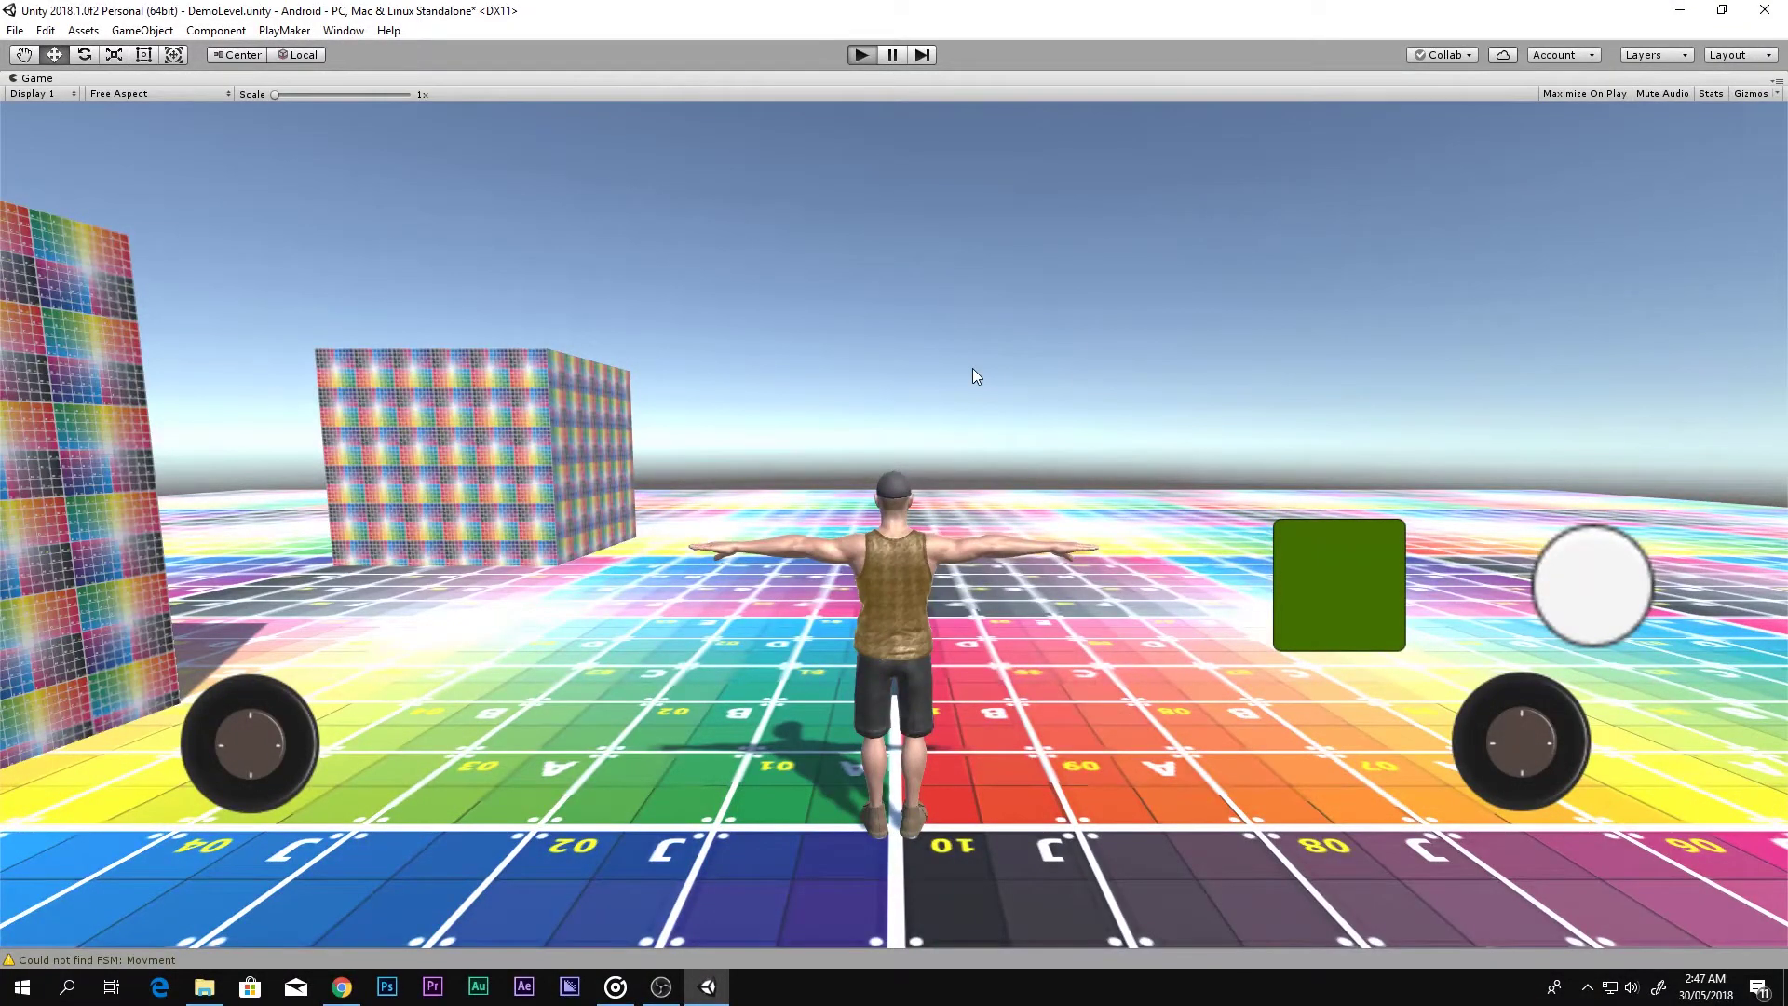
- Play-test the scene by turning the camera around the character and running toward the box, pause it, restore the editor layout and stop play mode
{"action": "key", "text": "ctrl+p"}
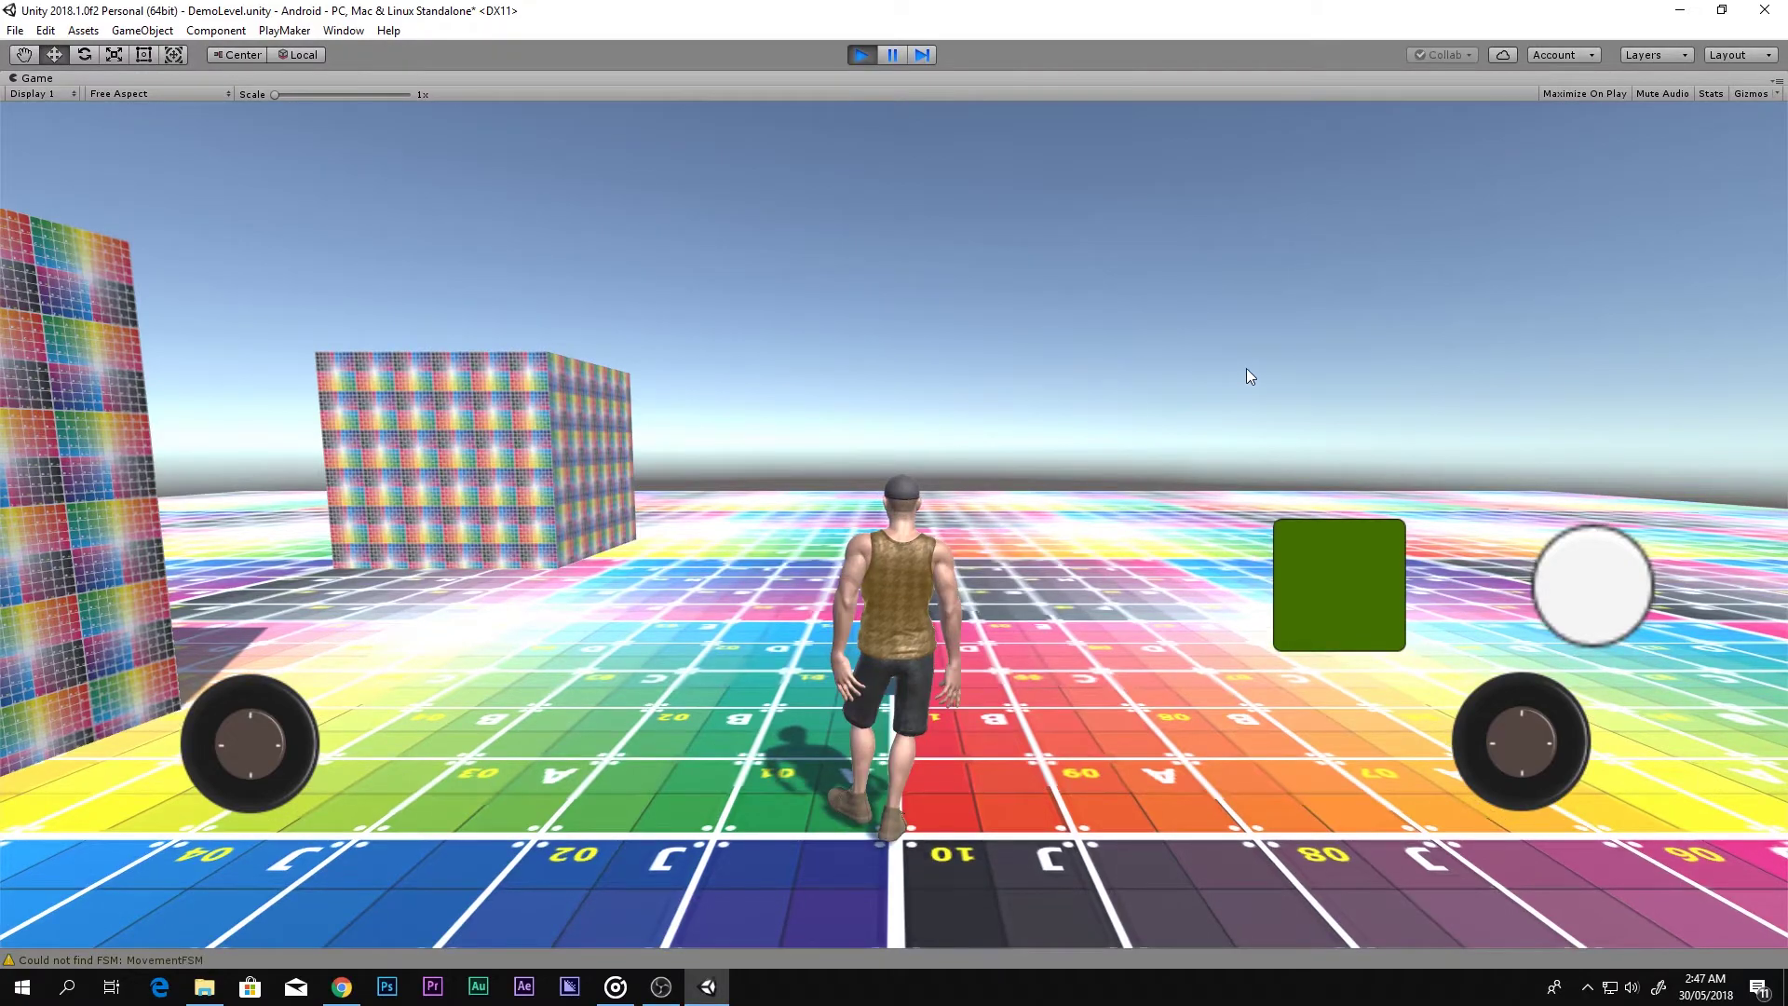
{"action": "left_click_drag", "start_coordinate": [1246, 367], "coordinate": [1341, 428]}
{"action": "left_click_drag", "start_coordinate": [1500, 372], "coordinate": [1073, 363]}
{"action": "left_click_drag", "start_coordinate": [1457, 335], "coordinate": [983, 651]}
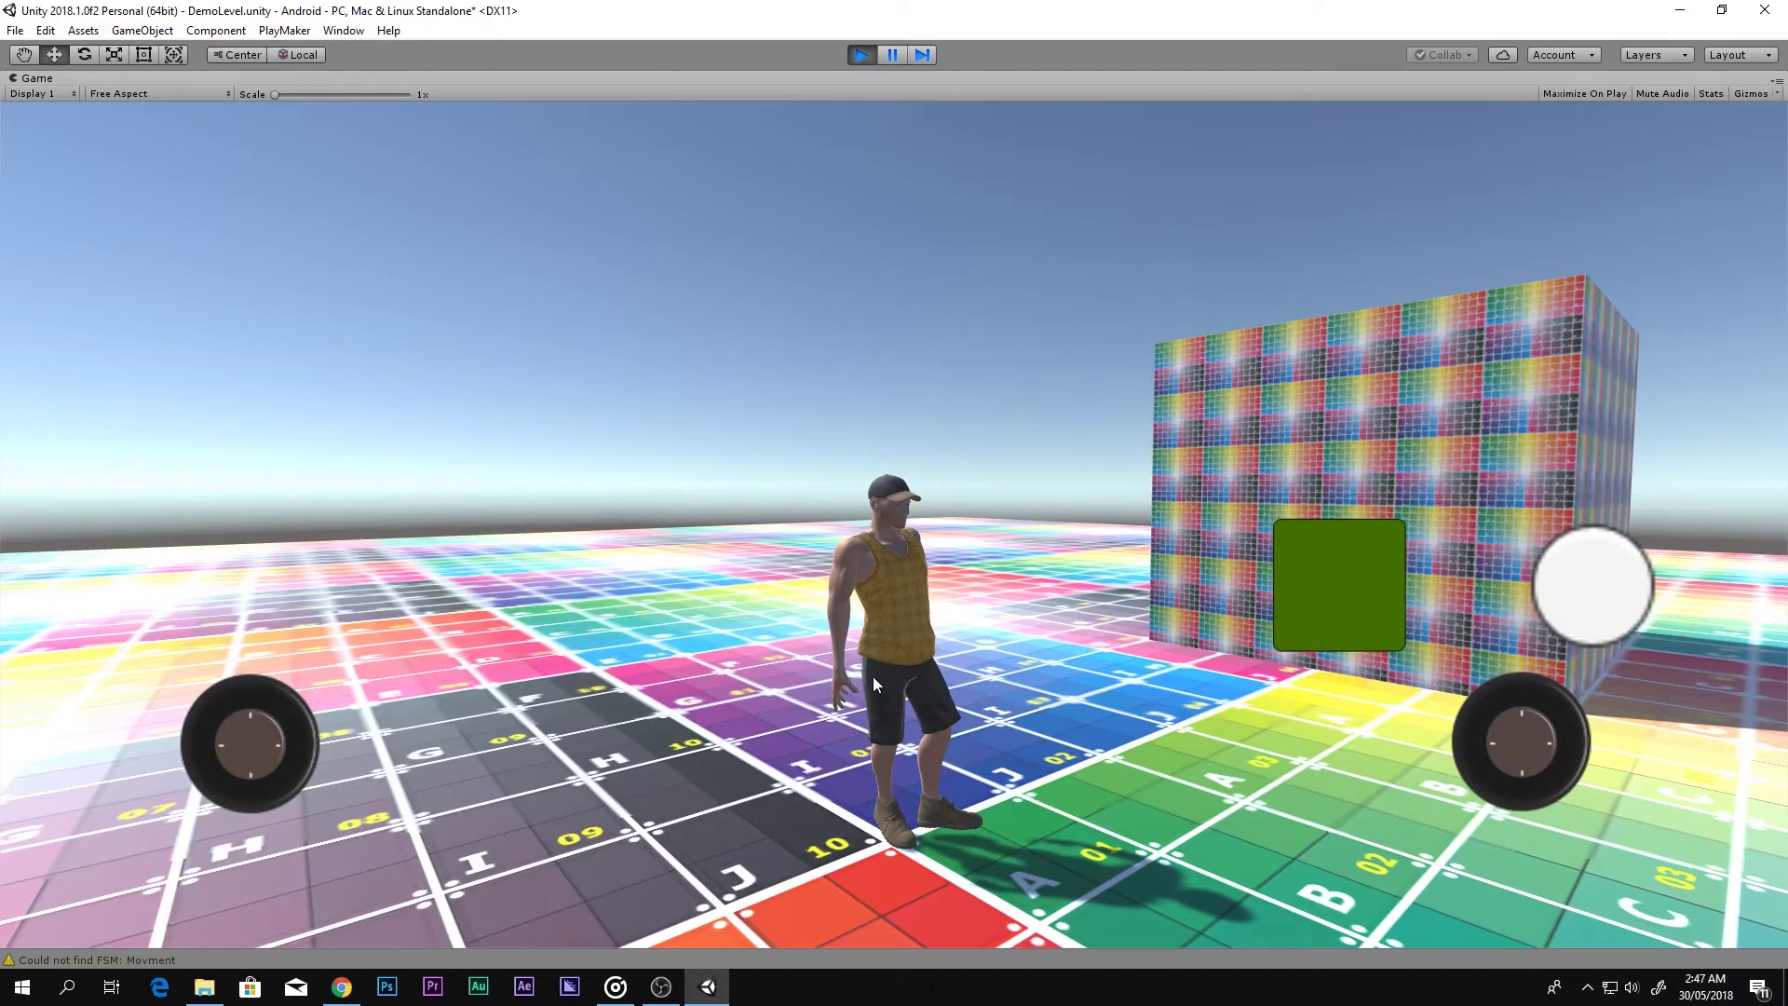
{"action": "key", "text": "w"}
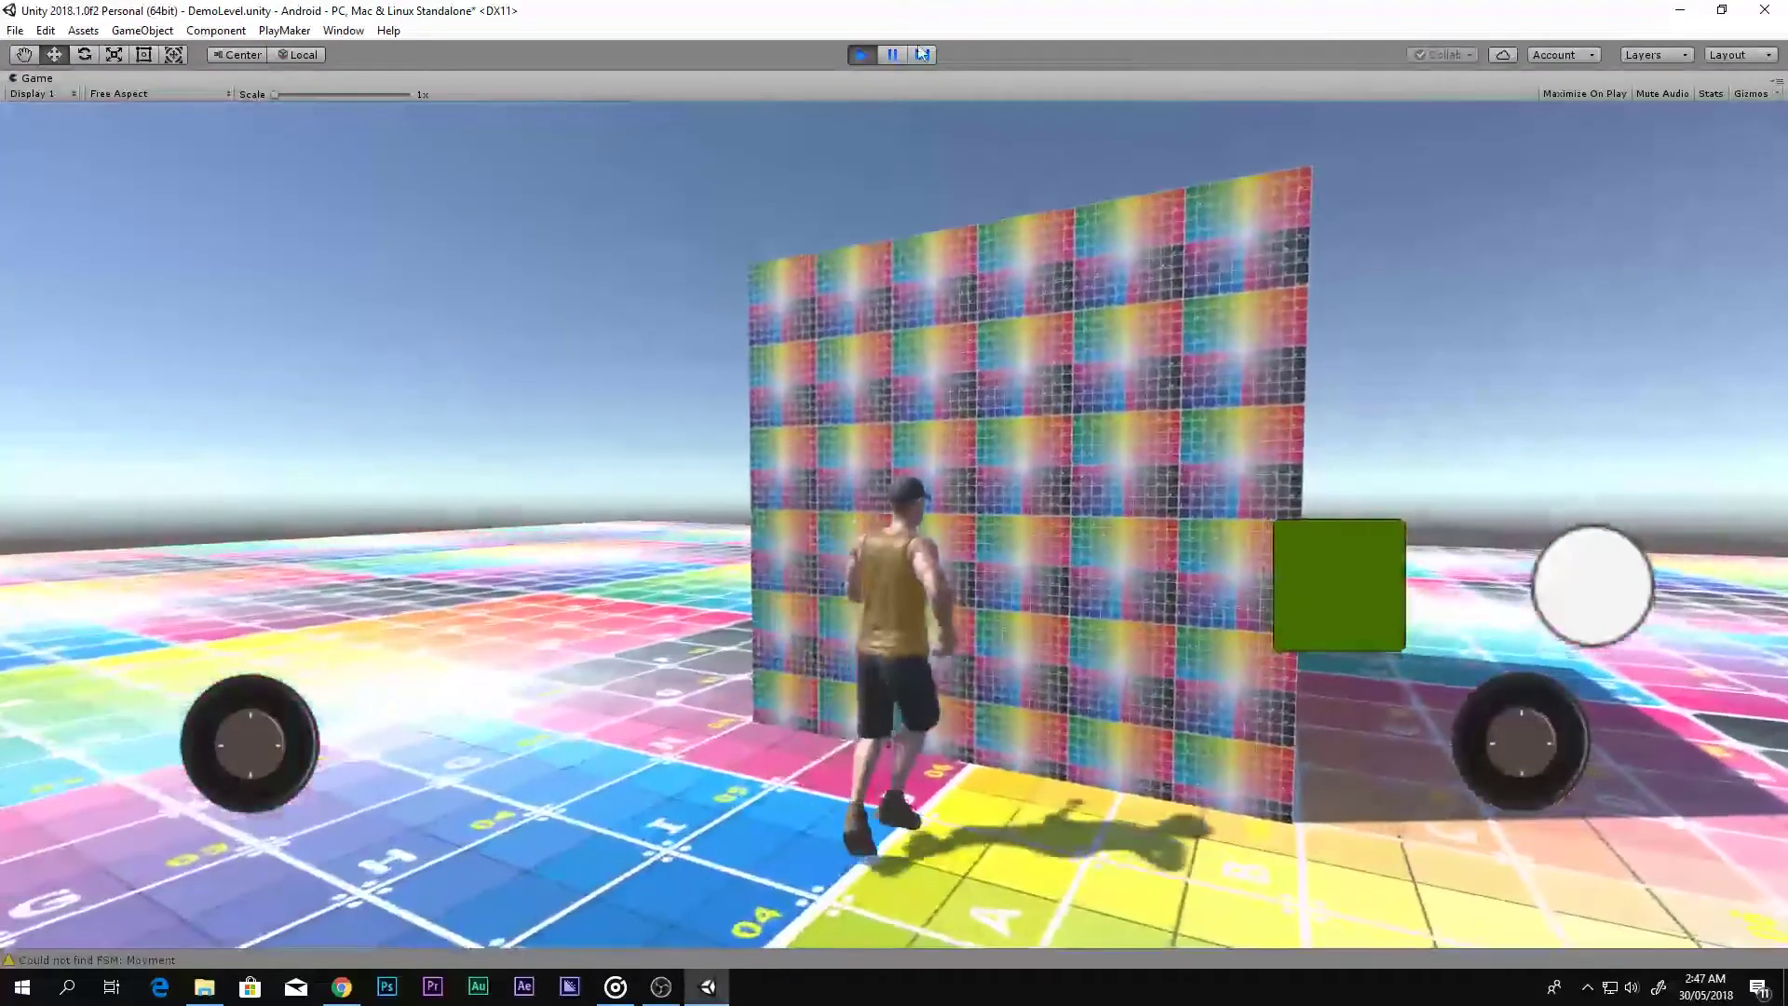
{"action": "left_click", "coordinate": [892, 55]}
{"action": "key", "text": "shift+space"}
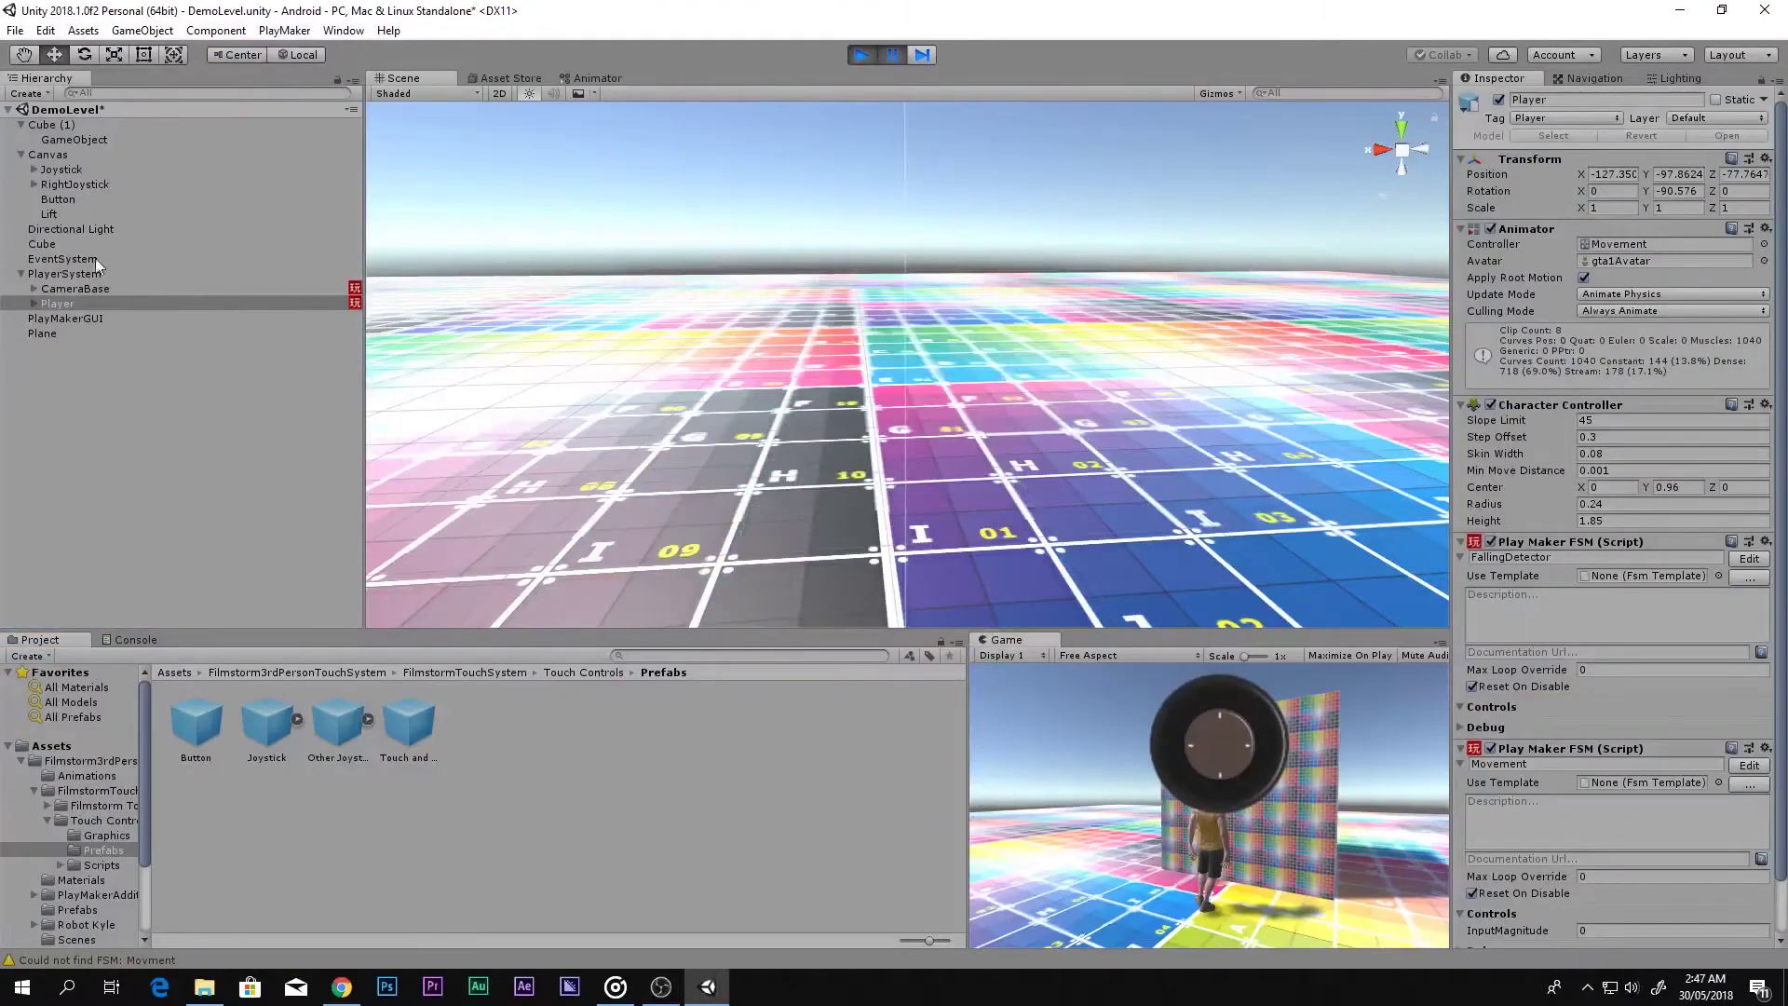
{"action": "left_click", "coordinate": [860, 53]}
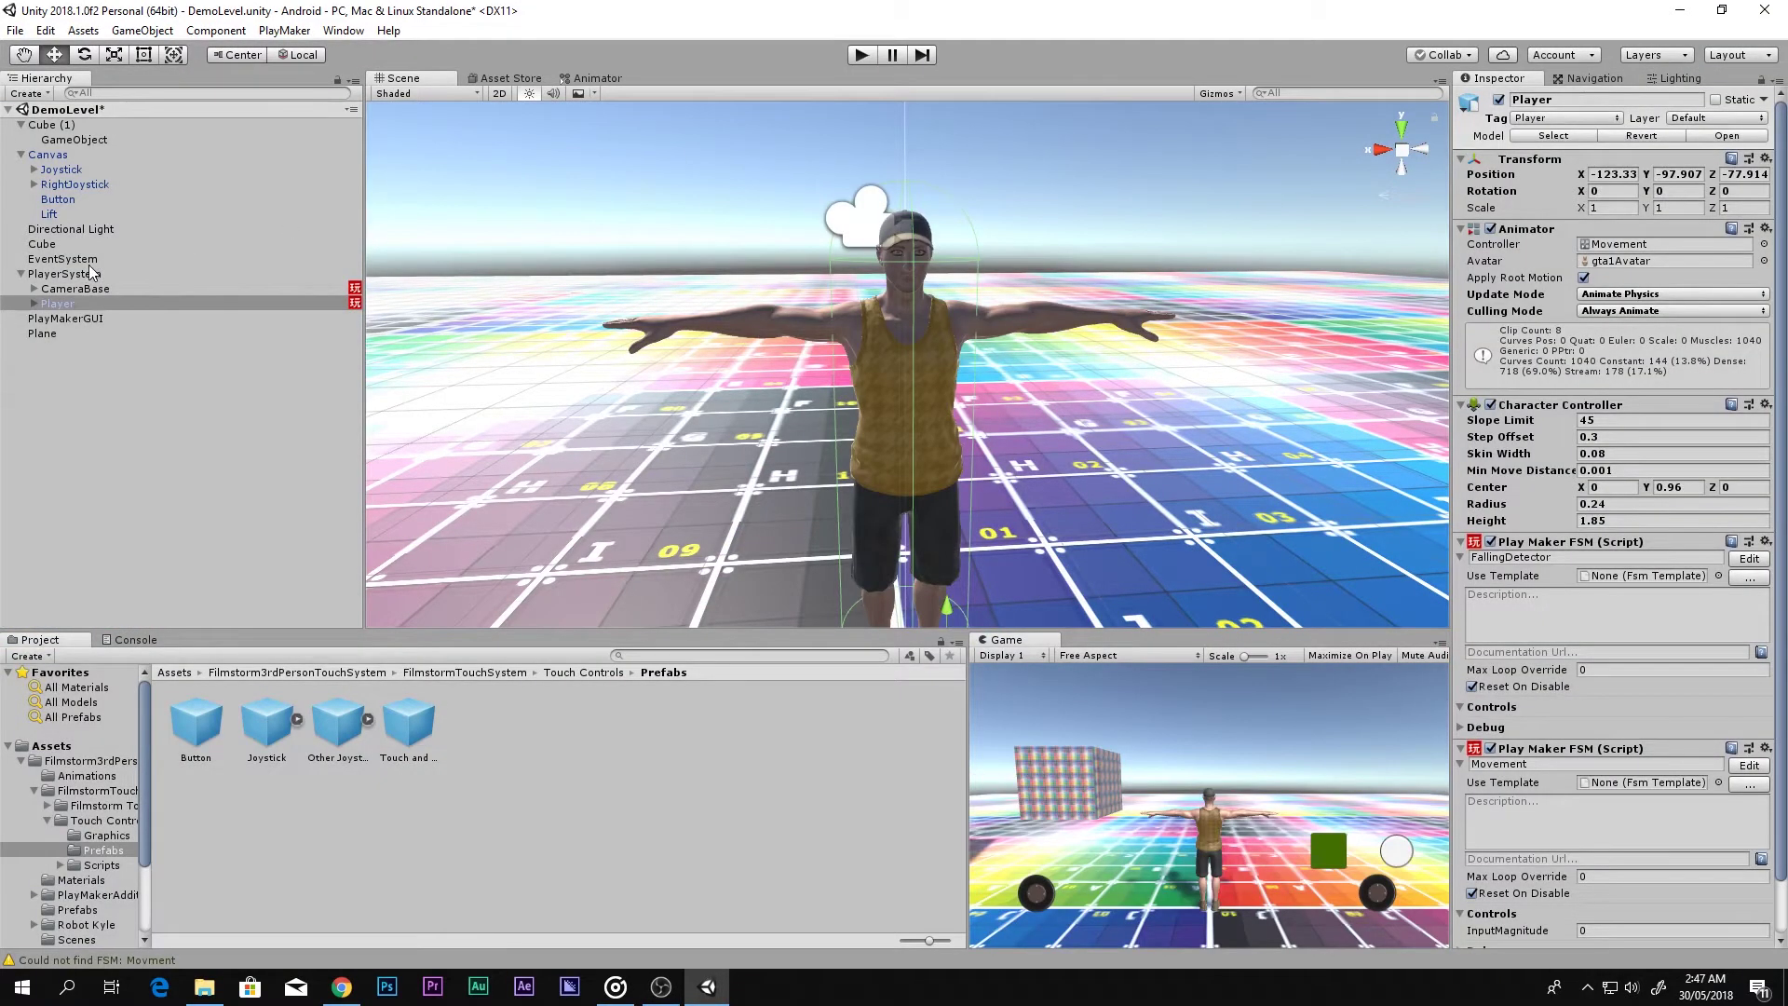
- Collapse PlayerSystem and turn off Enable GUILayout, Control Mouse Cursor and Preview GUI Actions While Editing on the PlayMakerGUI object
{"action": "left_click", "coordinate": [28, 278]}
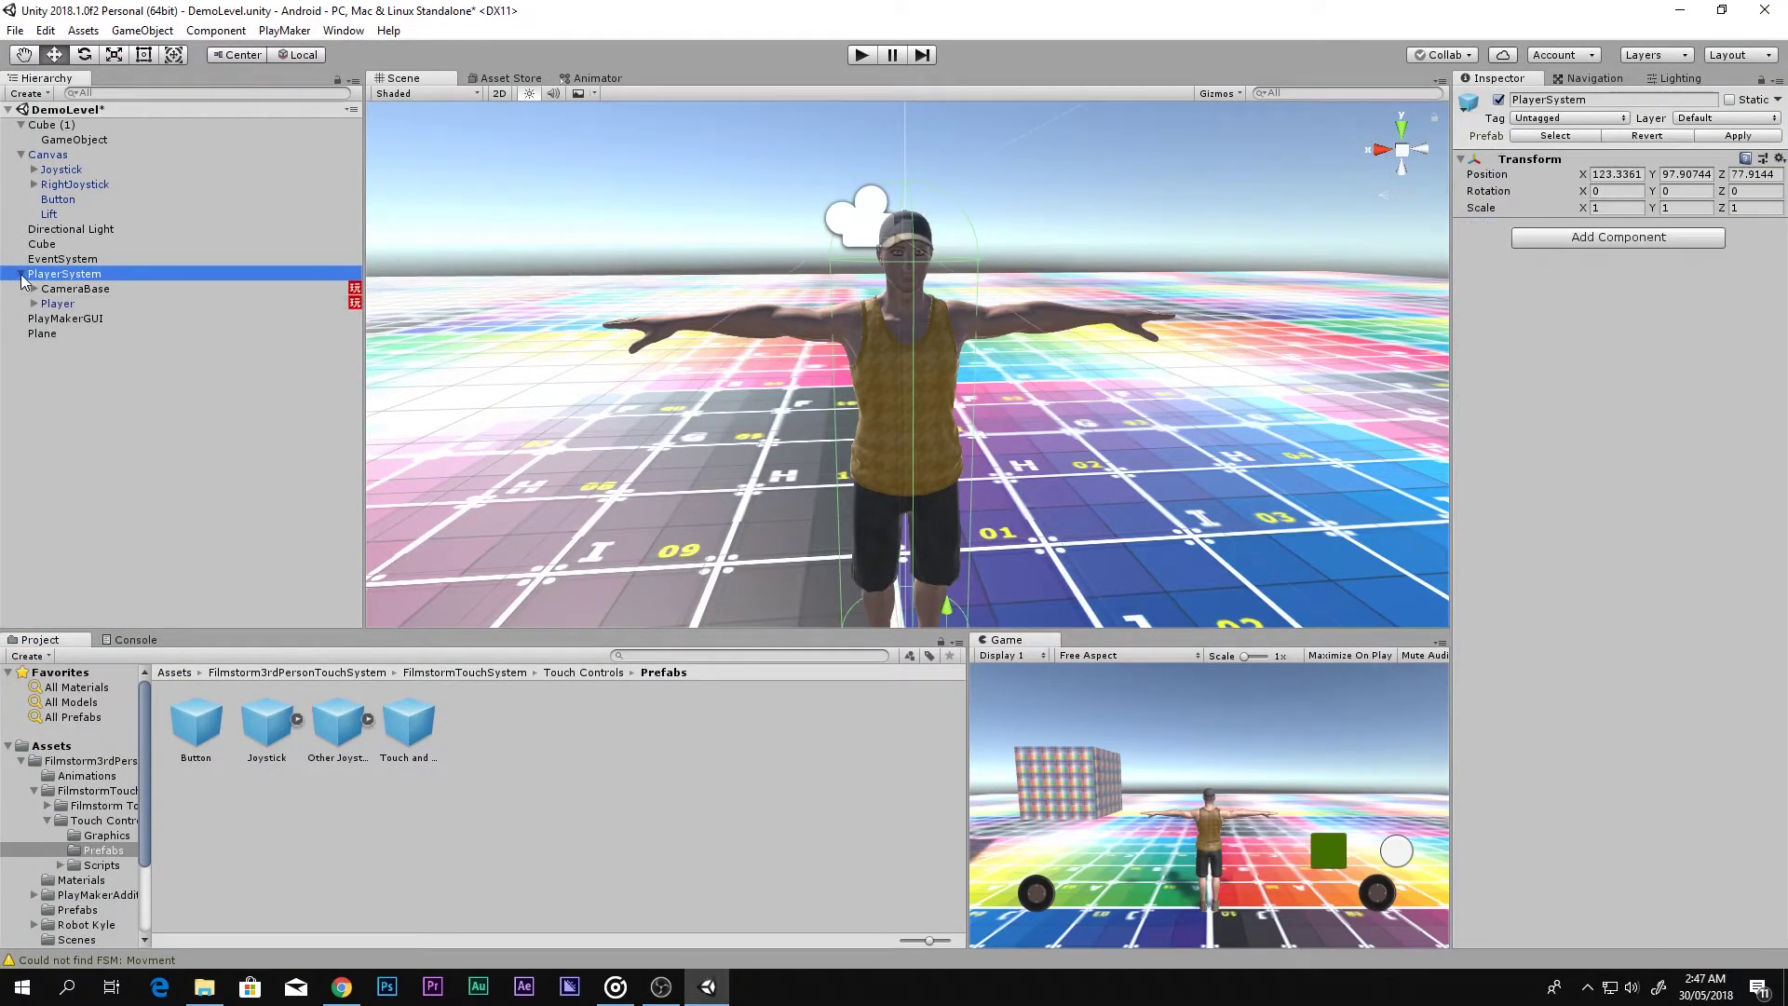
{"action": "left_click", "coordinate": [22, 274]}
{"action": "left_click", "coordinate": [29, 288]}
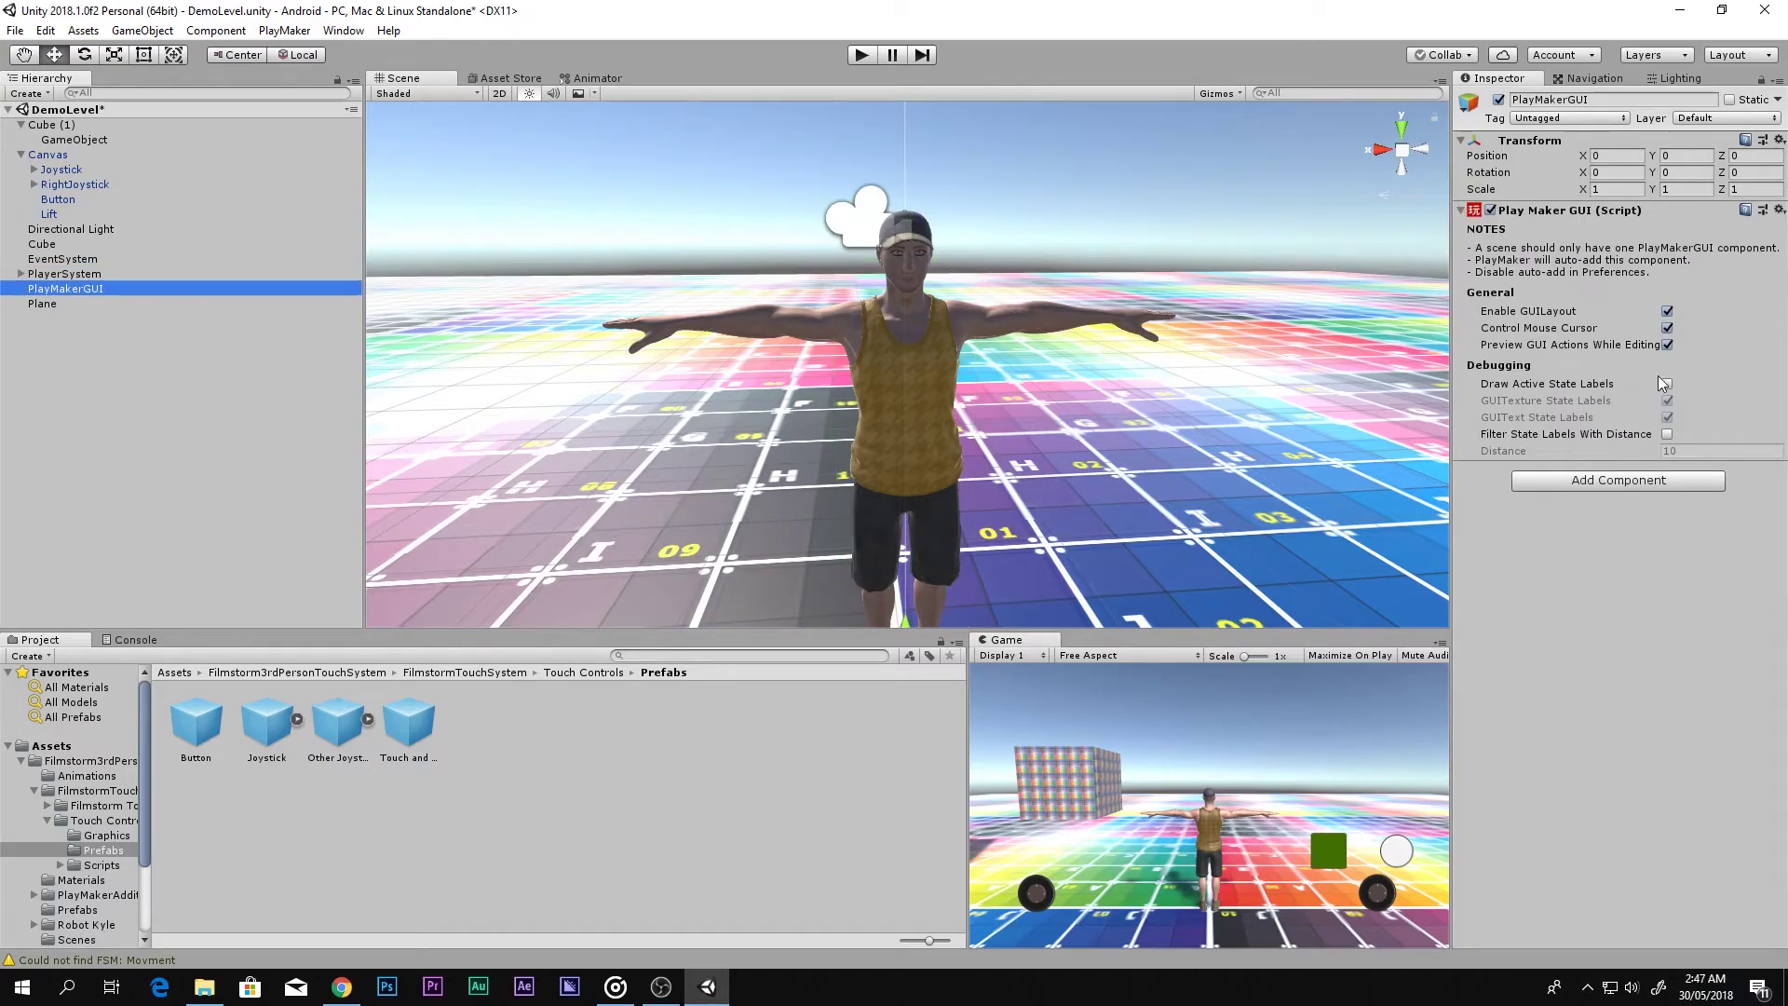
{"action": "left_click", "coordinate": [1667, 311]}
{"action": "left_click", "coordinate": [1667, 328]}
{"action": "left_click", "coordinate": [1668, 345]}
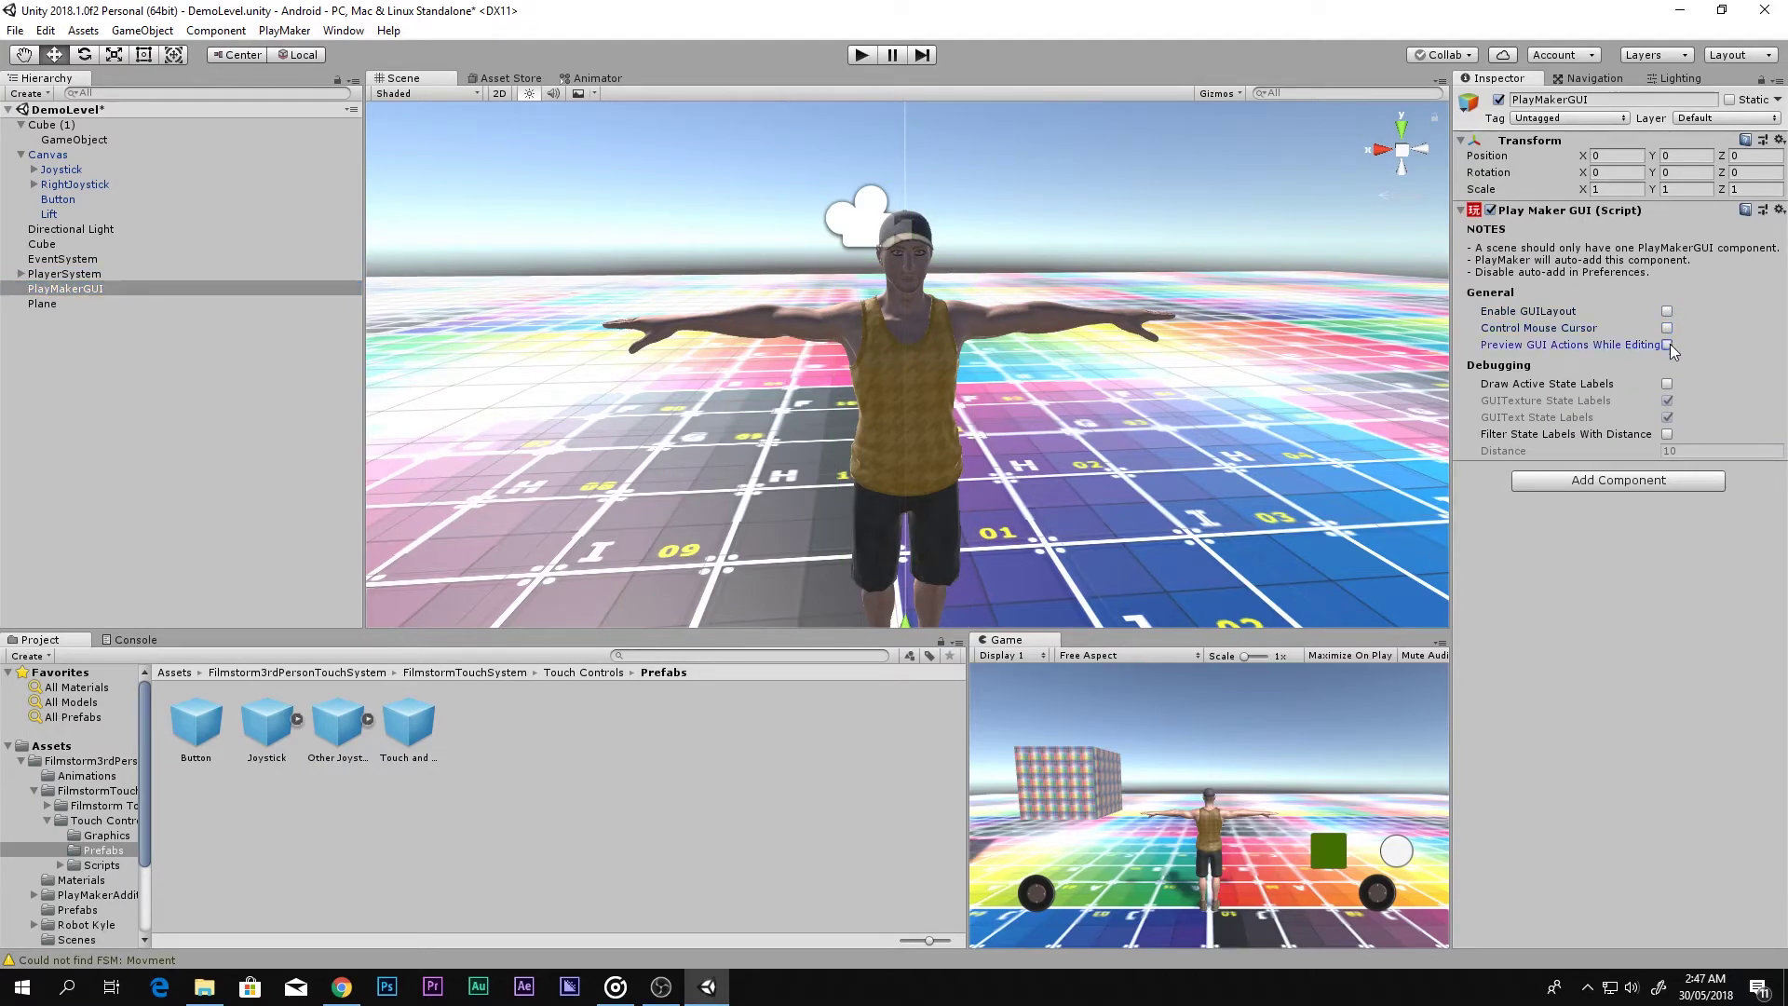
- Turn off GUITexture State Labels and GUIText State Labels in PlayMakerGUI's debugging options, leaving Draw Active State Labels off
{"action": "left_click", "coordinate": [1667, 384]}
{"action": "left_click", "coordinate": [1667, 384]}
{"action": "left_click", "coordinate": [1667, 383]}
{"action": "left_click", "coordinate": [1668, 401]}
{"action": "left_click", "coordinate": [1667, 417]}
{"action": "left_click", "coordinate": [1667, 383]}
- Check the Game view maximized and return to the full editor layout
{"action": "left_click", "coordinate": [1193, 746]}
{"action": "key", "text": "shift+space"}
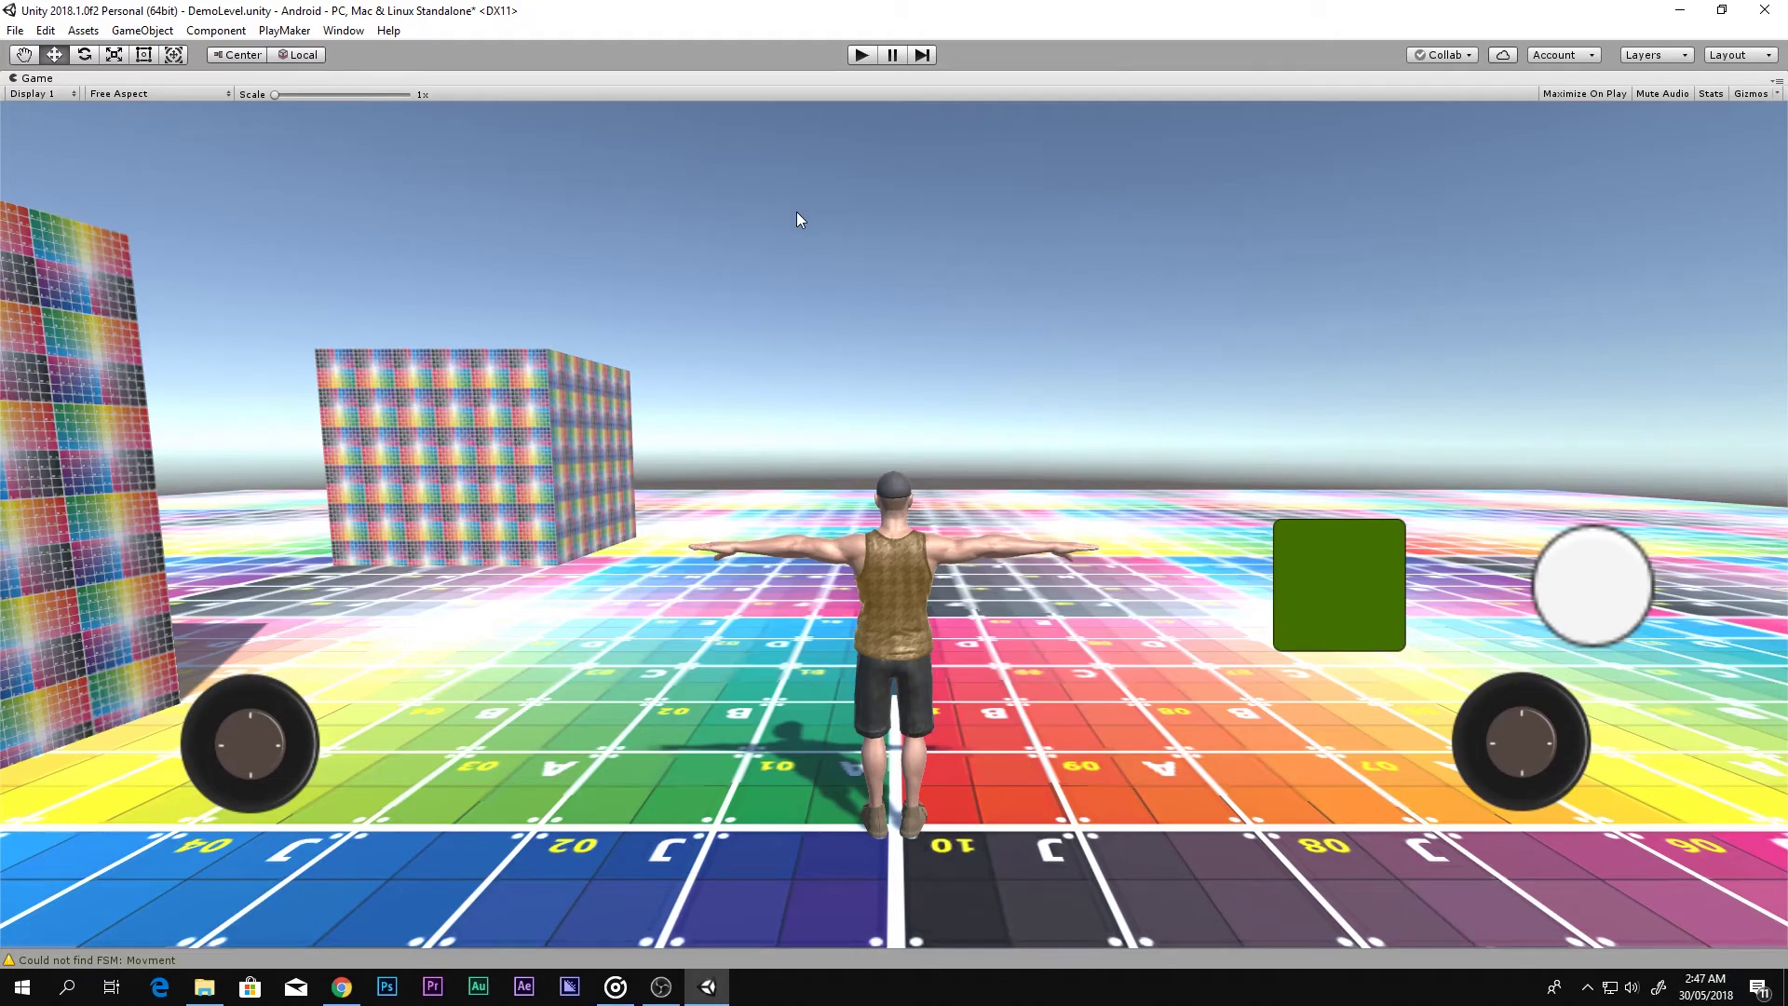
{"action": "key", "text": "shift+space"}
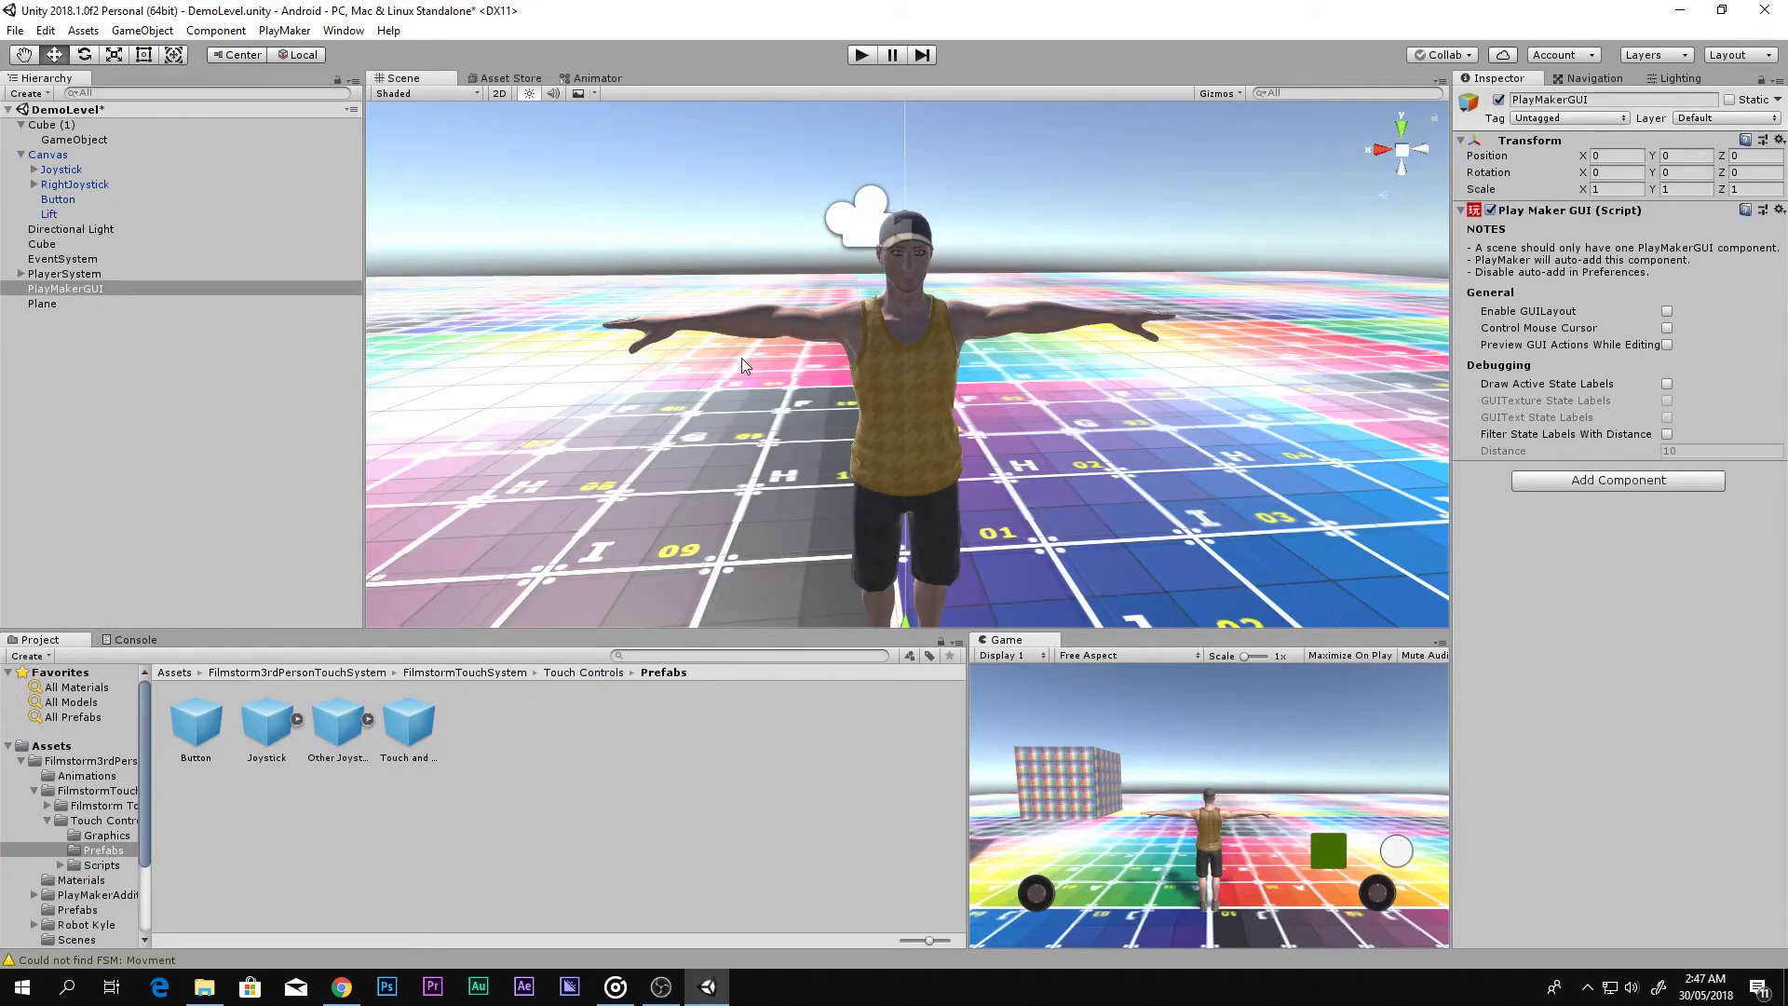